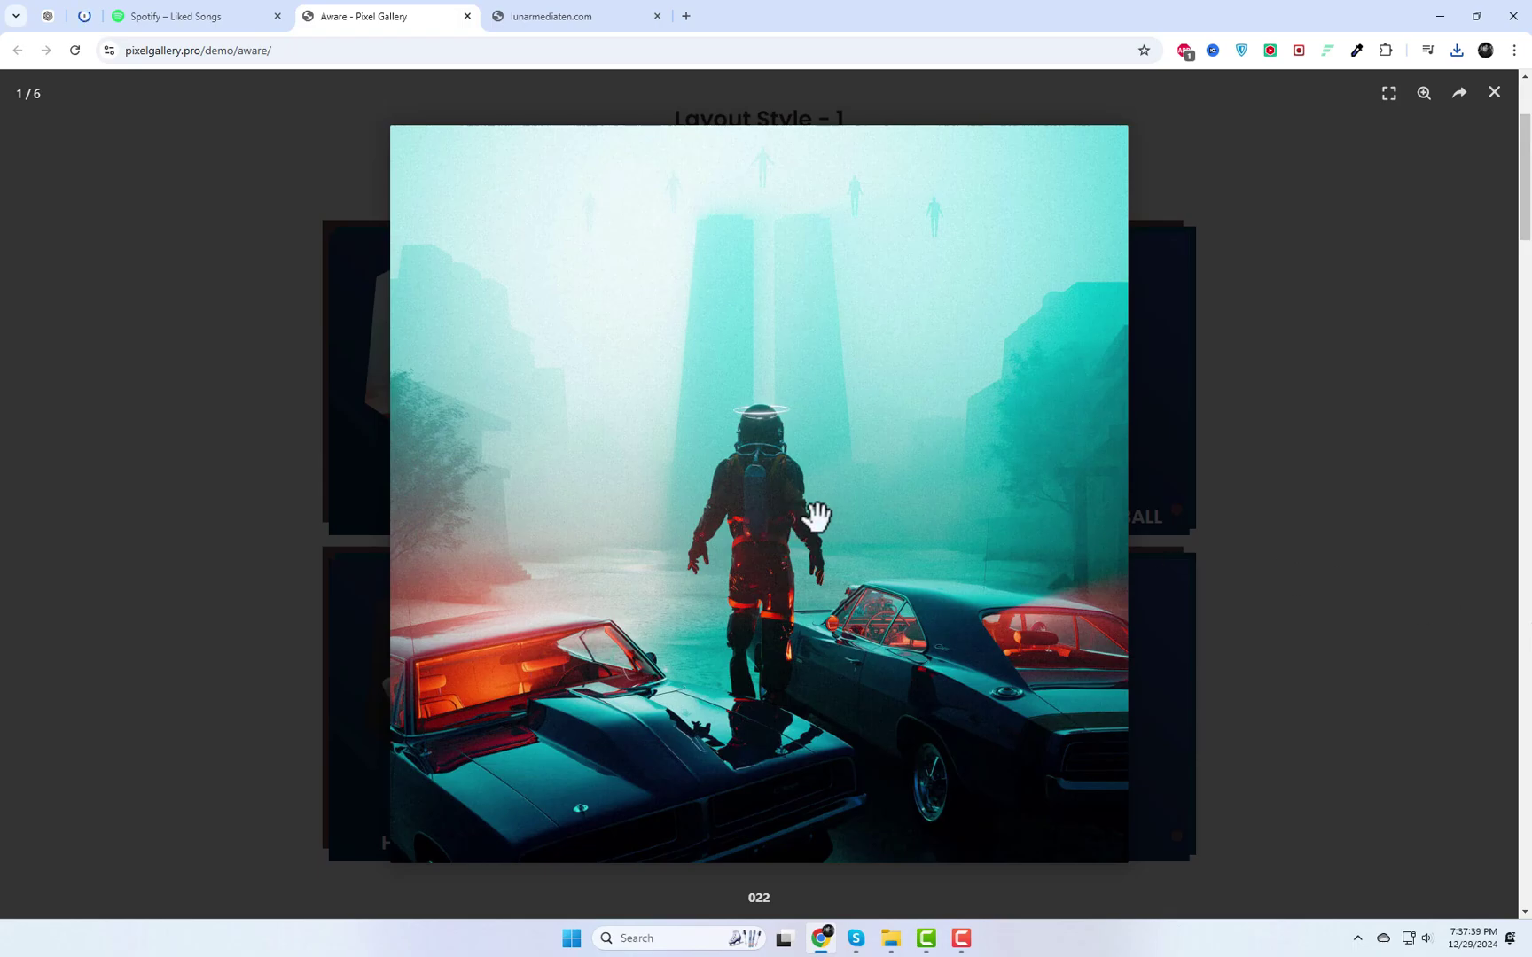
# Examine the Aware gallery demo's Layout Styles 1 to 5, including enlarged previews of sample images.
pyautogui.scroll(-2, 817, 517)
pyautogui.click(1365, 486)
pyautogui.scroll(-3, 1300, 636)
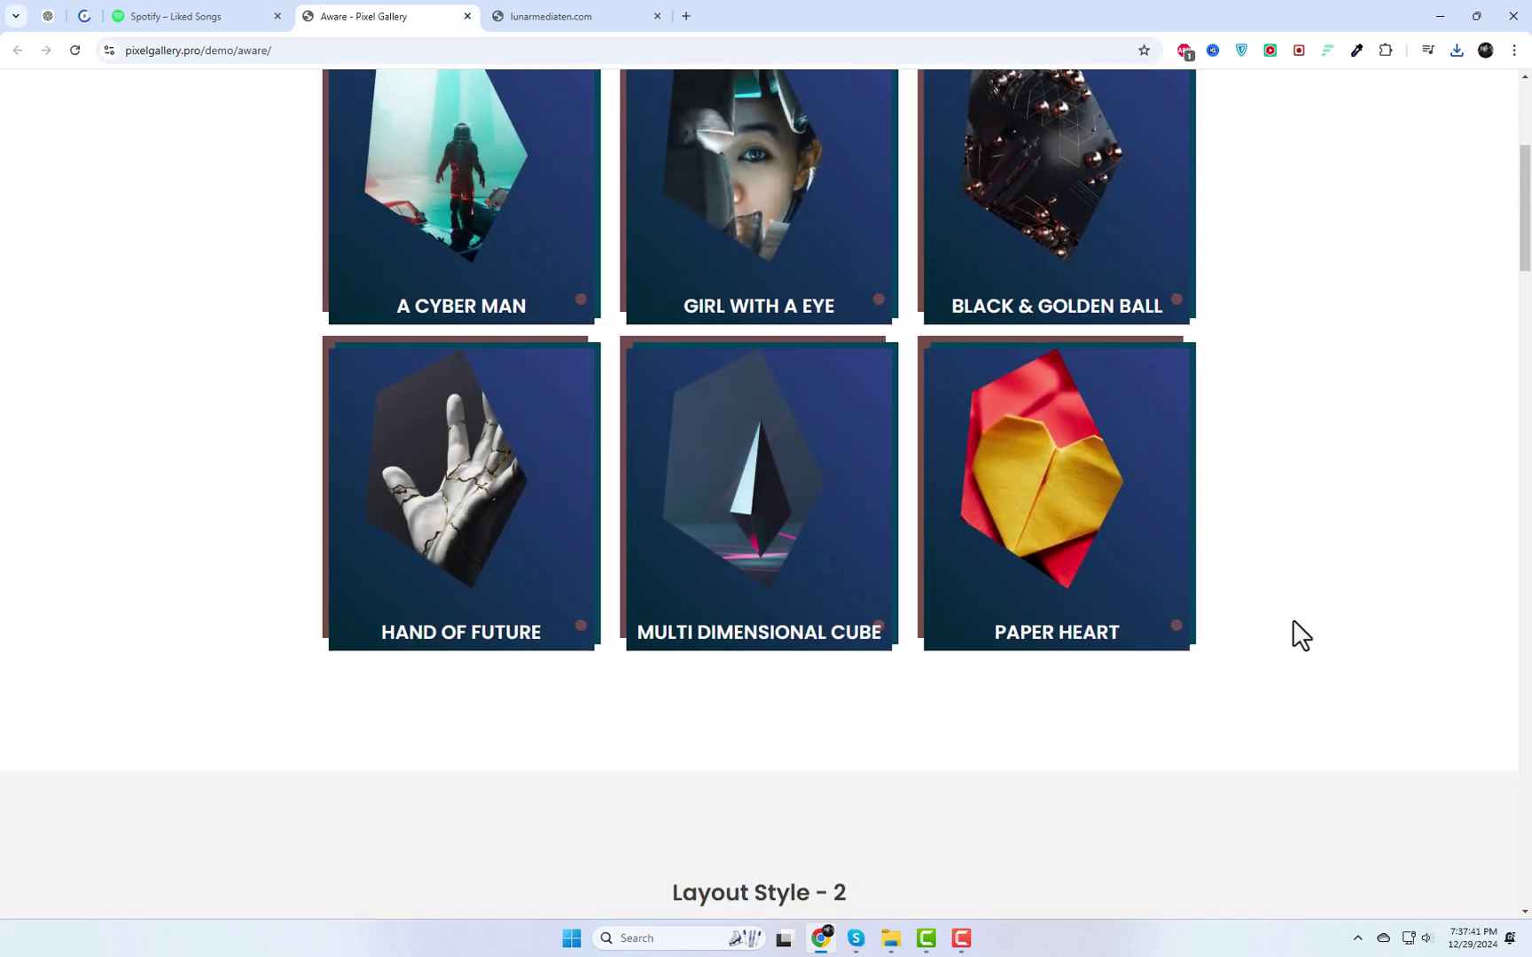
pyautogui.scroll(-10, 1296, 633)
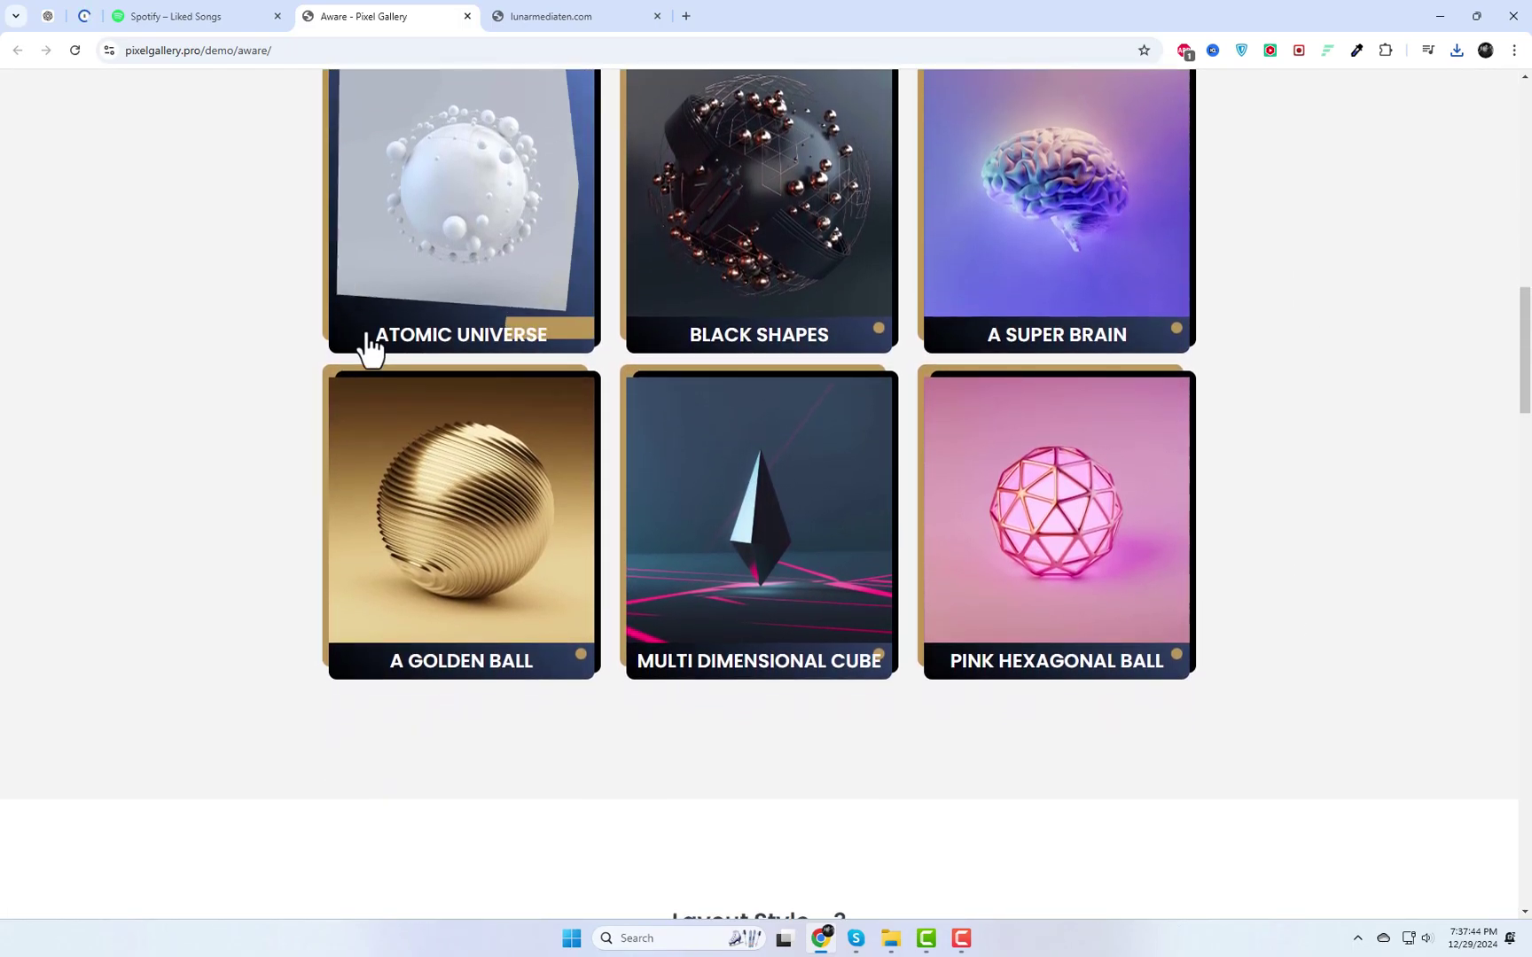
pyautogui.scroll(1, 444, 372)
pyautogui.click(484, 364)
pyautogui.click(1376, 536)
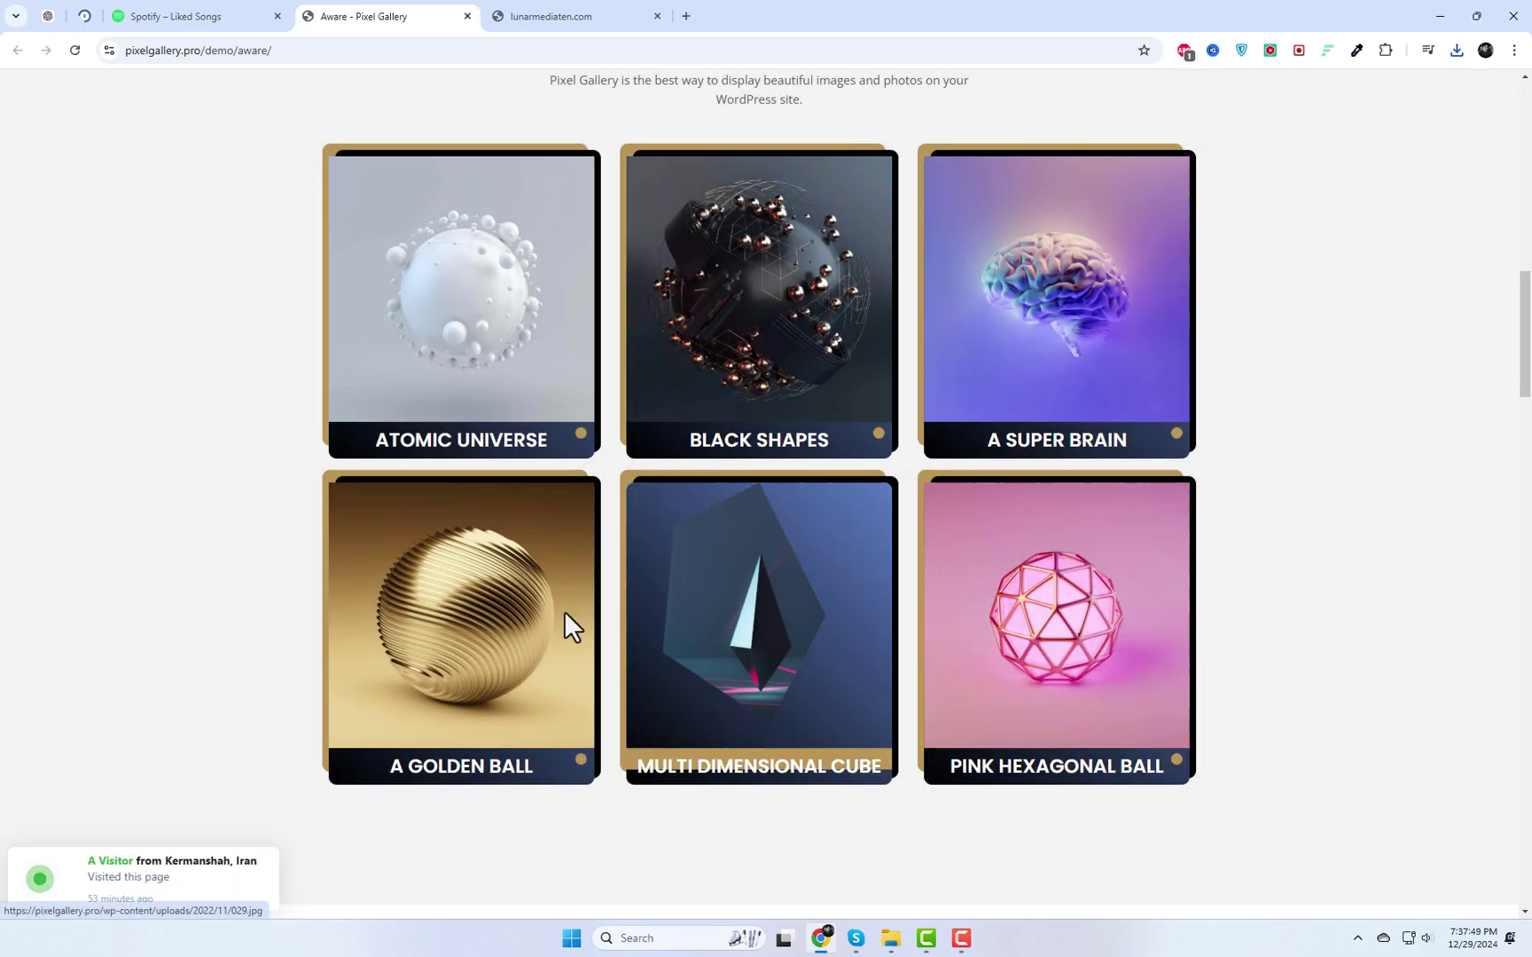
pyautogui.scroll(-7, 1344, 694)
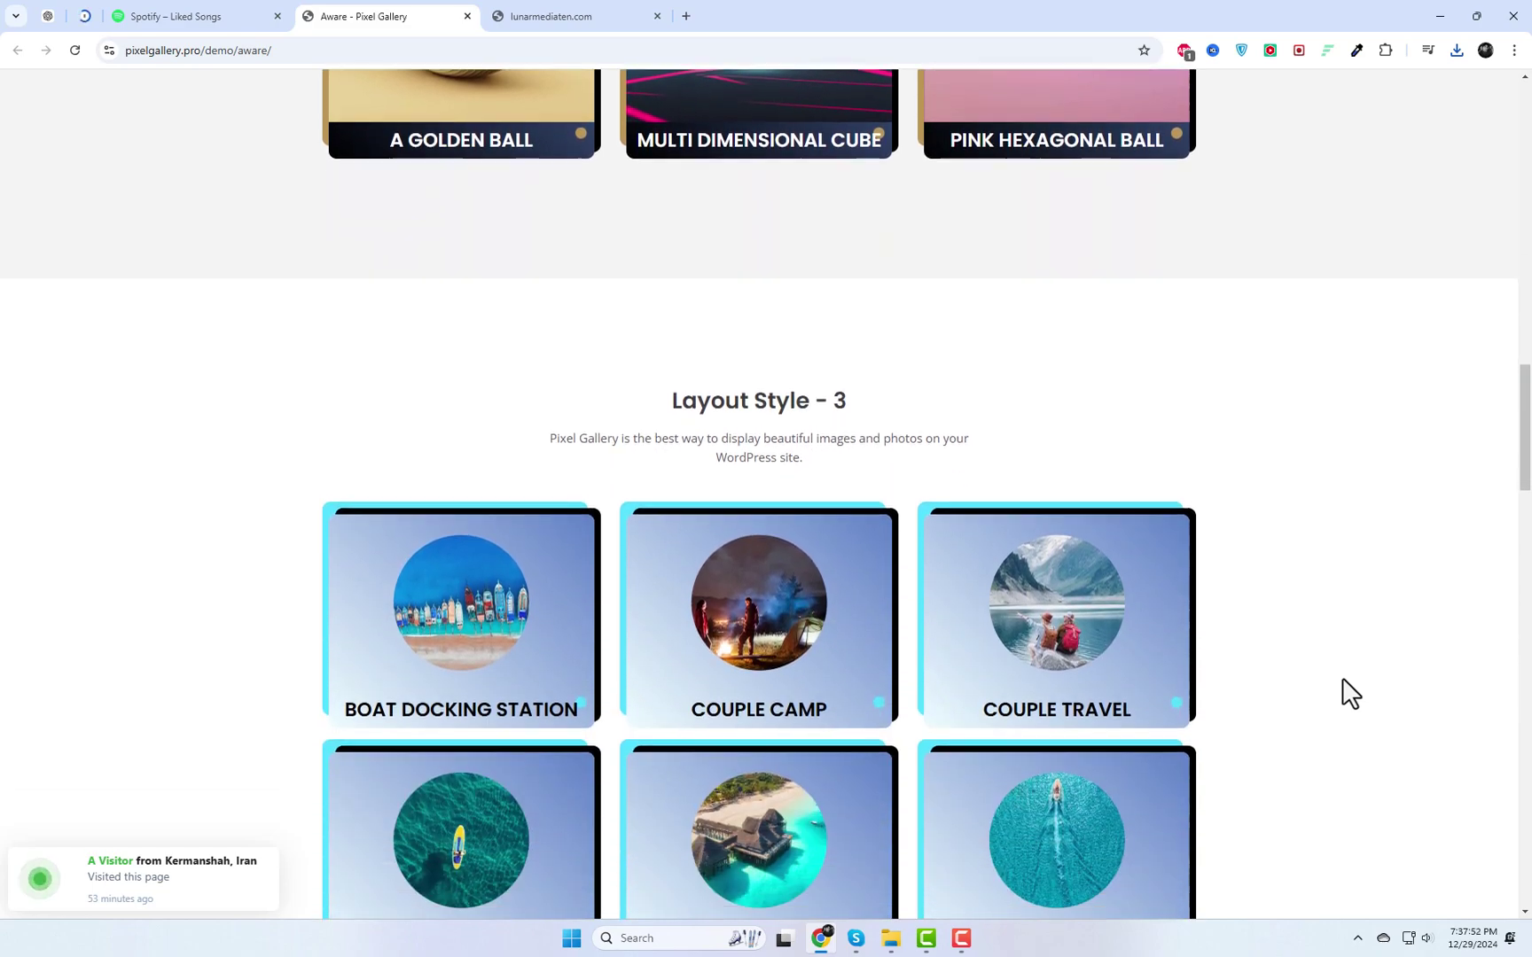
pyautogui.scroll(-4, 1350, 691)
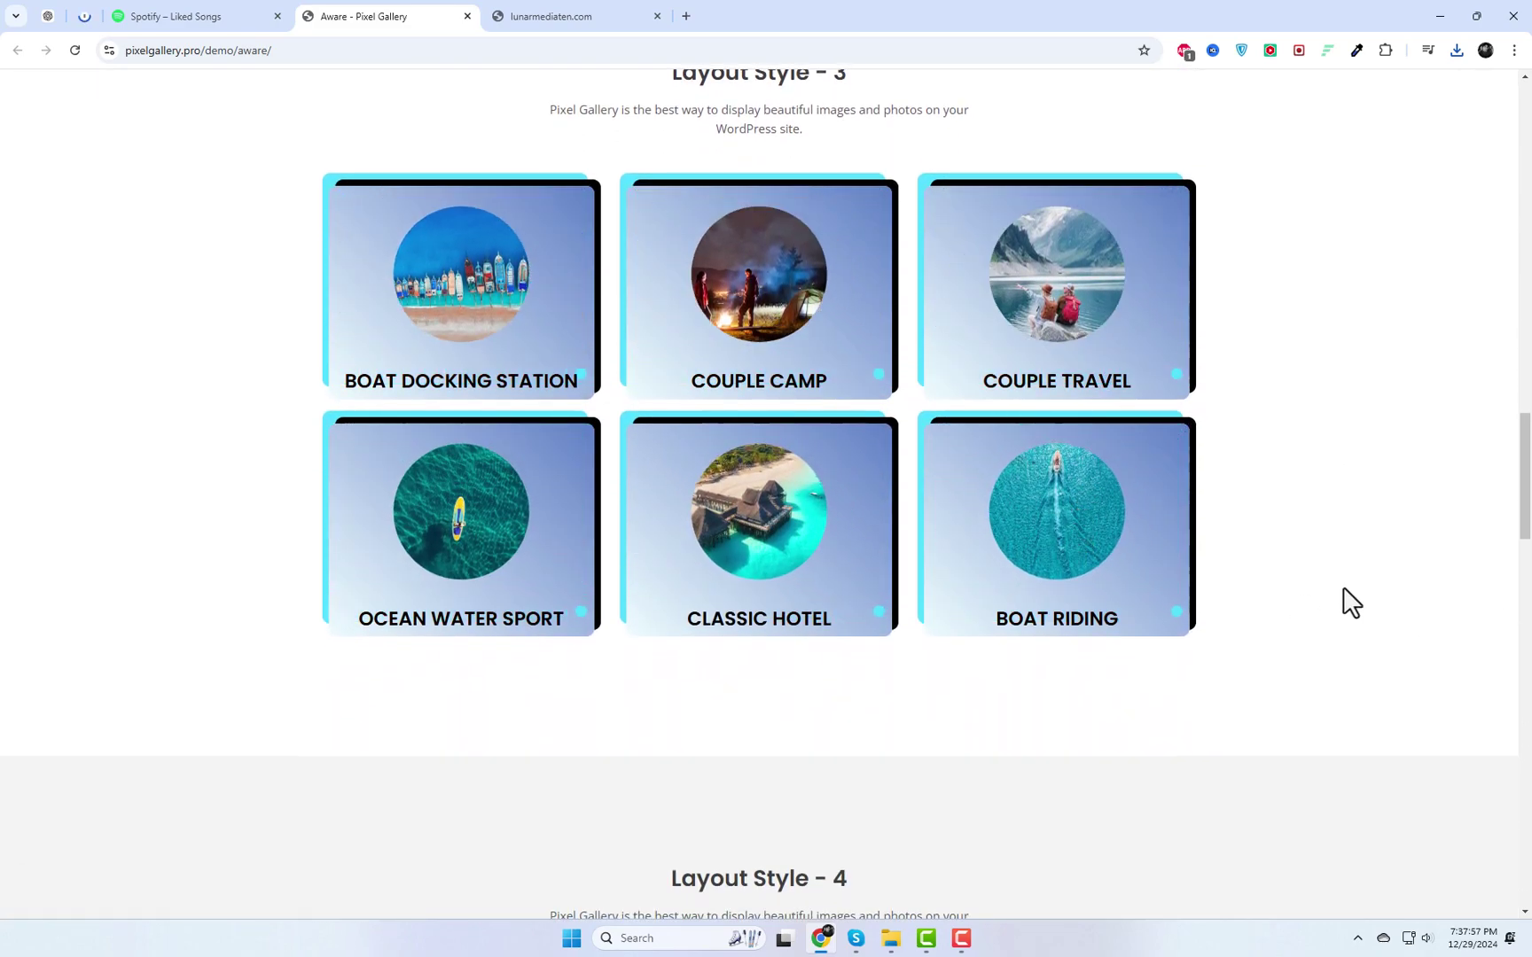
pyautogui.scroll(-8, 1344, 607)
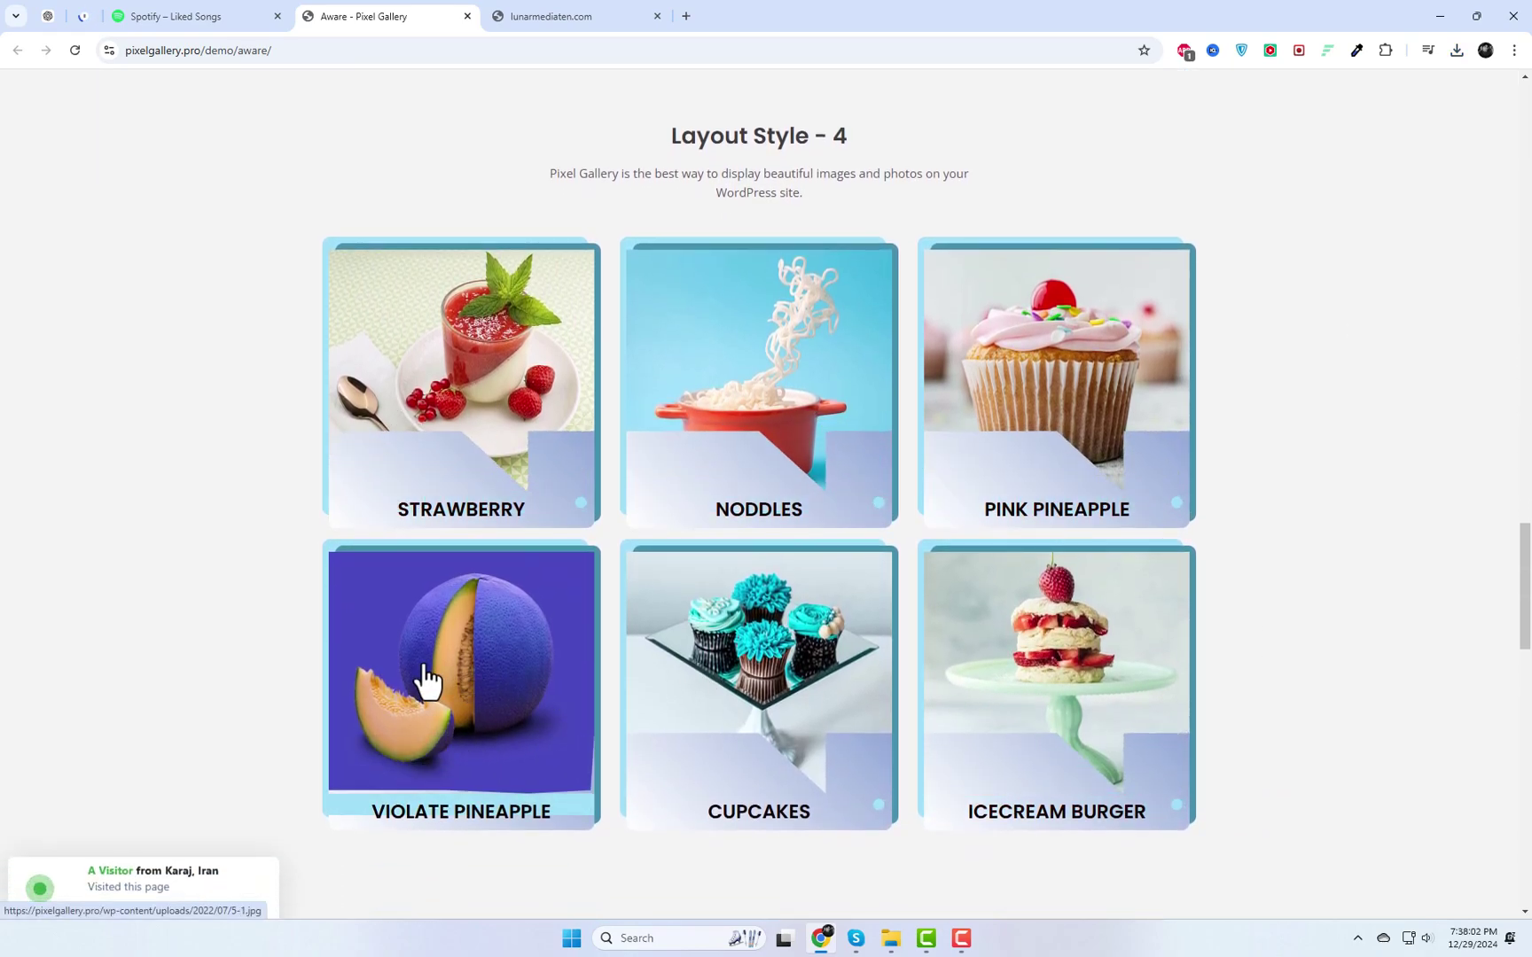
pyautogui.scroll(-9, 1429, 687)
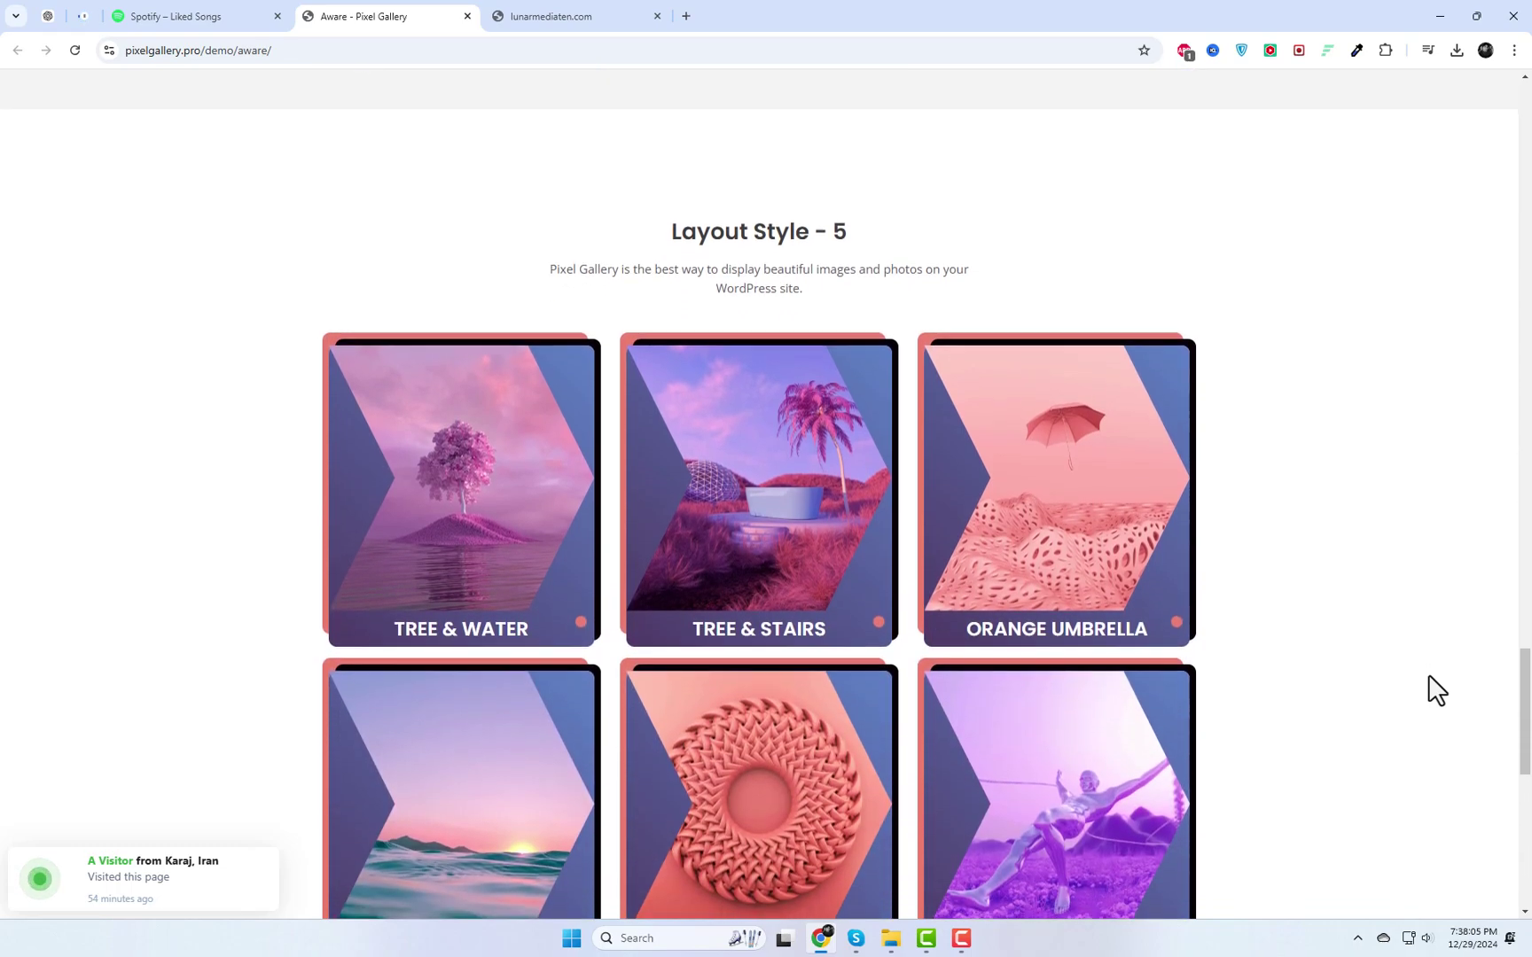
pyautogui.scroll(-2, 1436, 689)
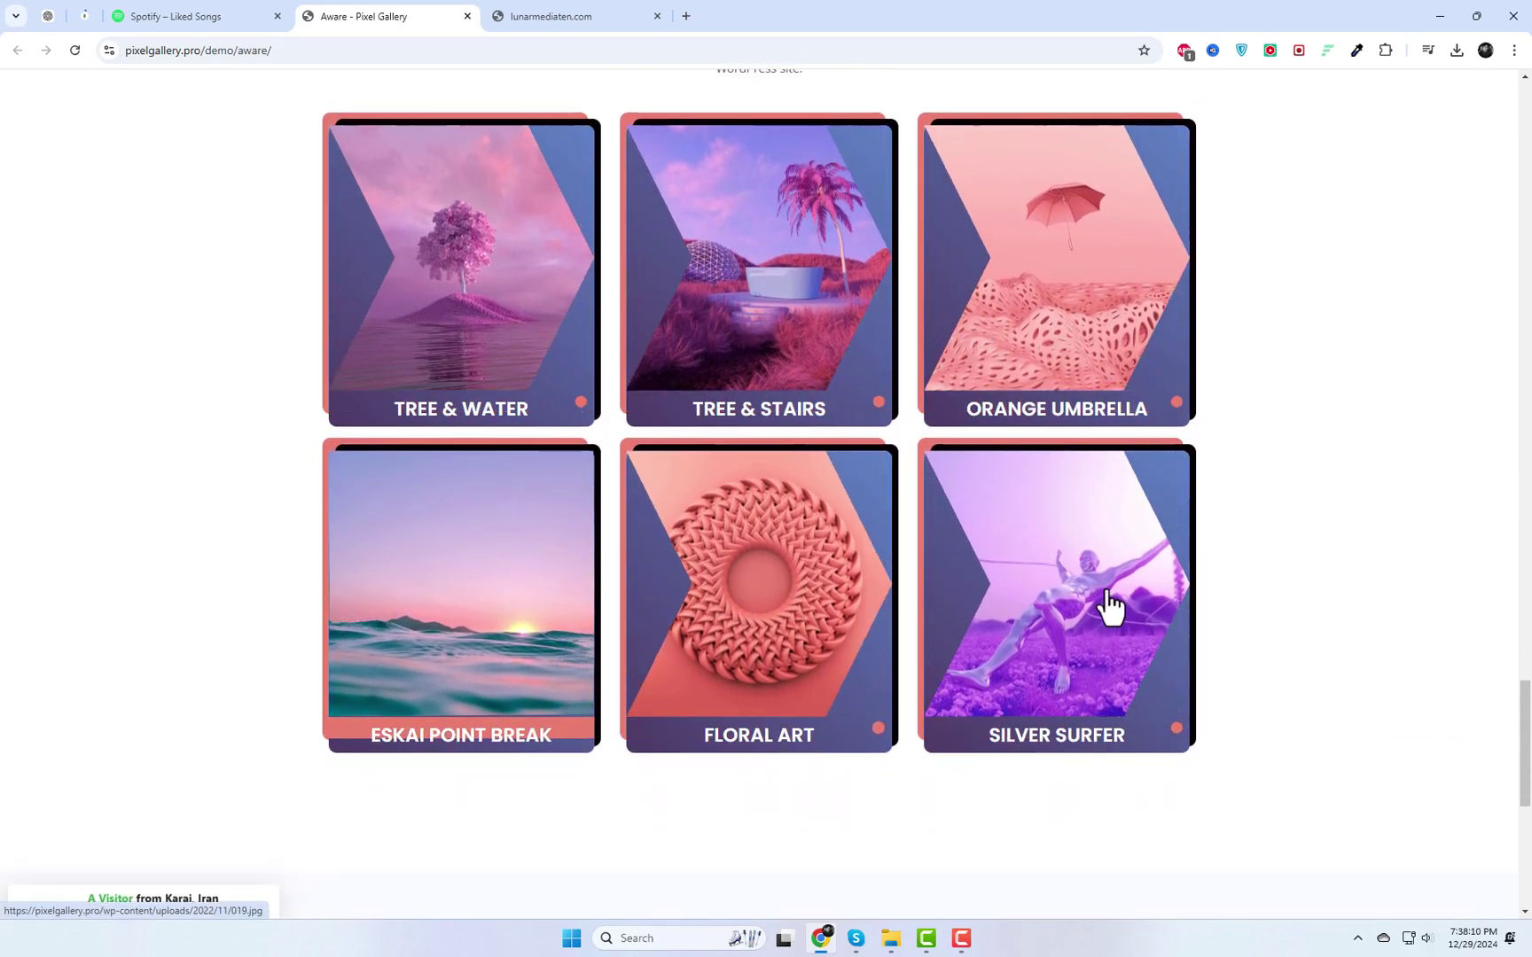
pyautogui.scroll(-4, 1357, 626)
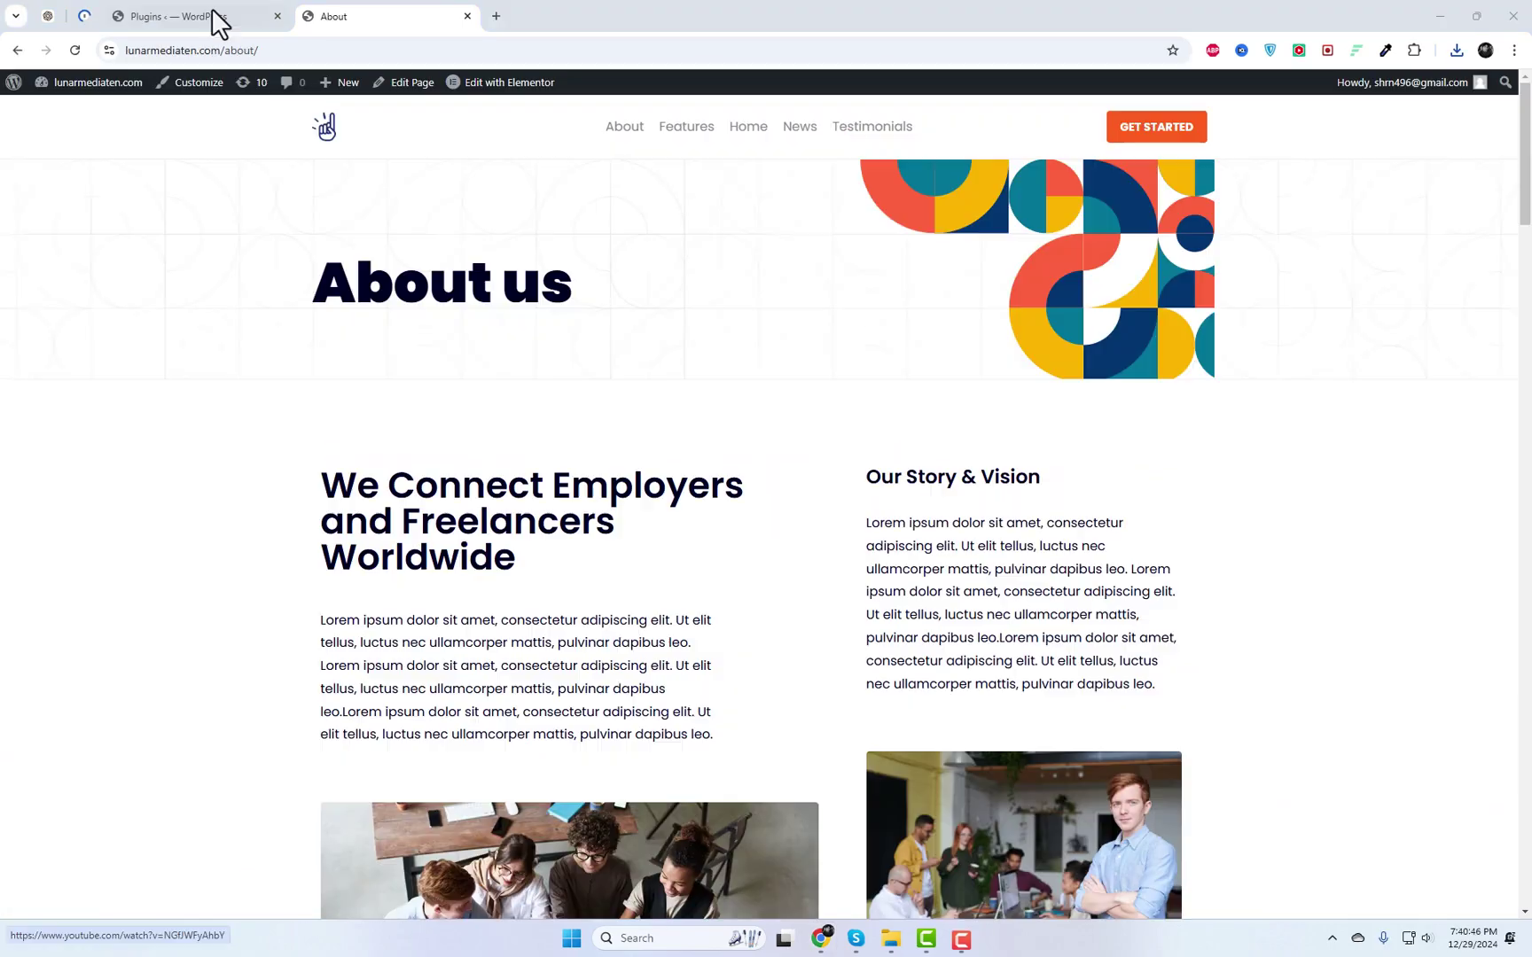
# Go to the WordPress site's page for adding new plugins and search for "Pixel Gallery".
pyautogui.click(220, 15)
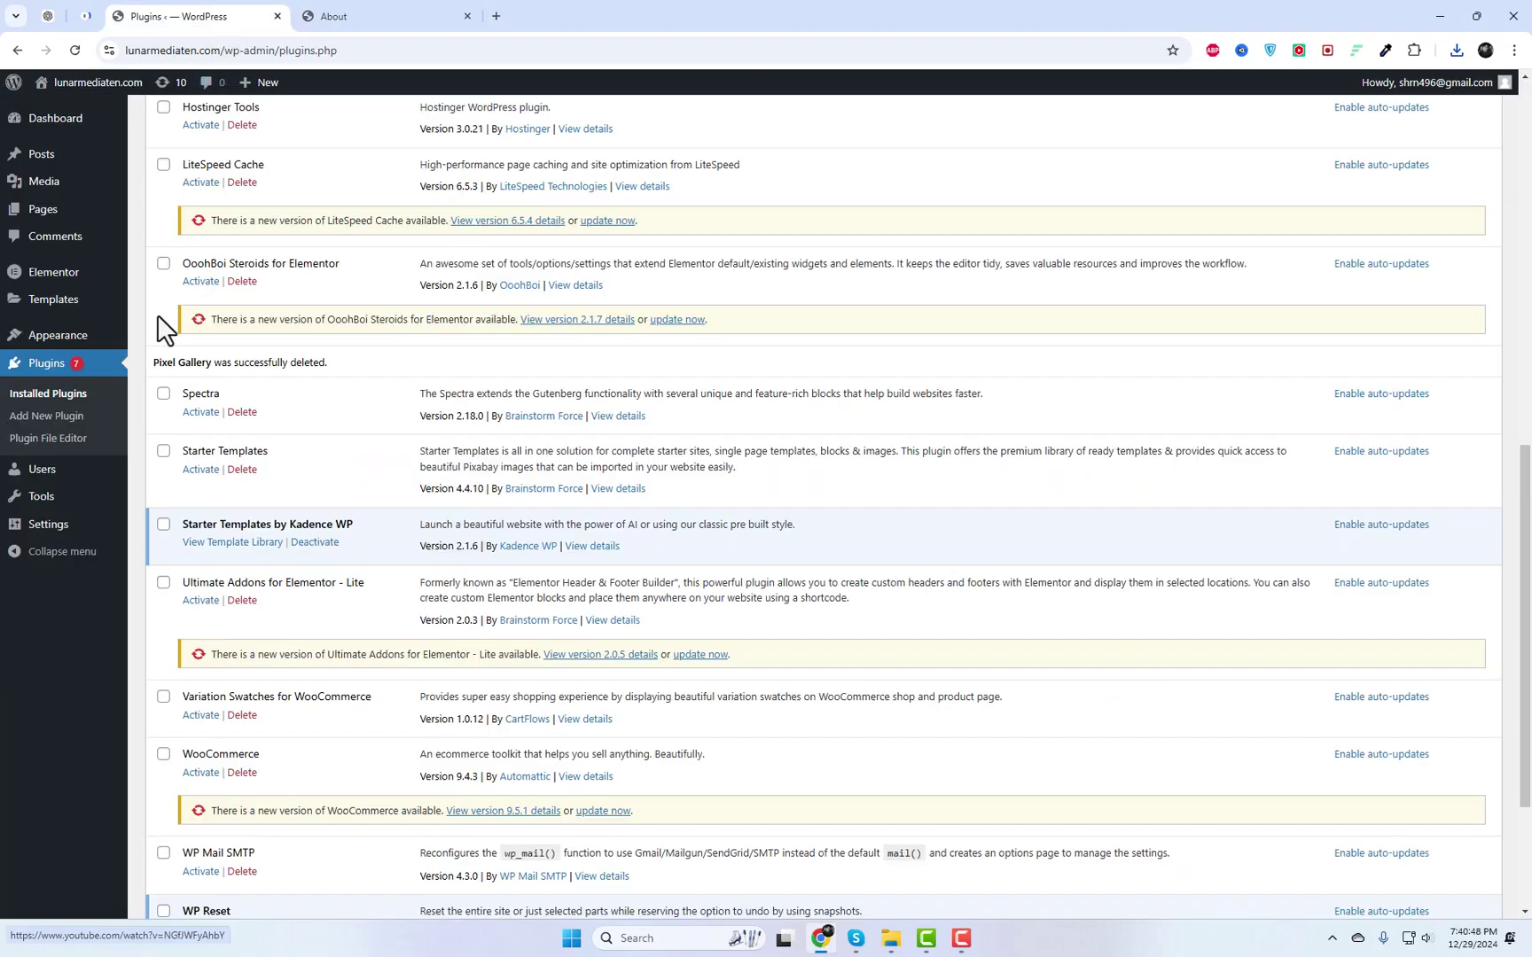
pyautogui.scroll(10, 164, 328)
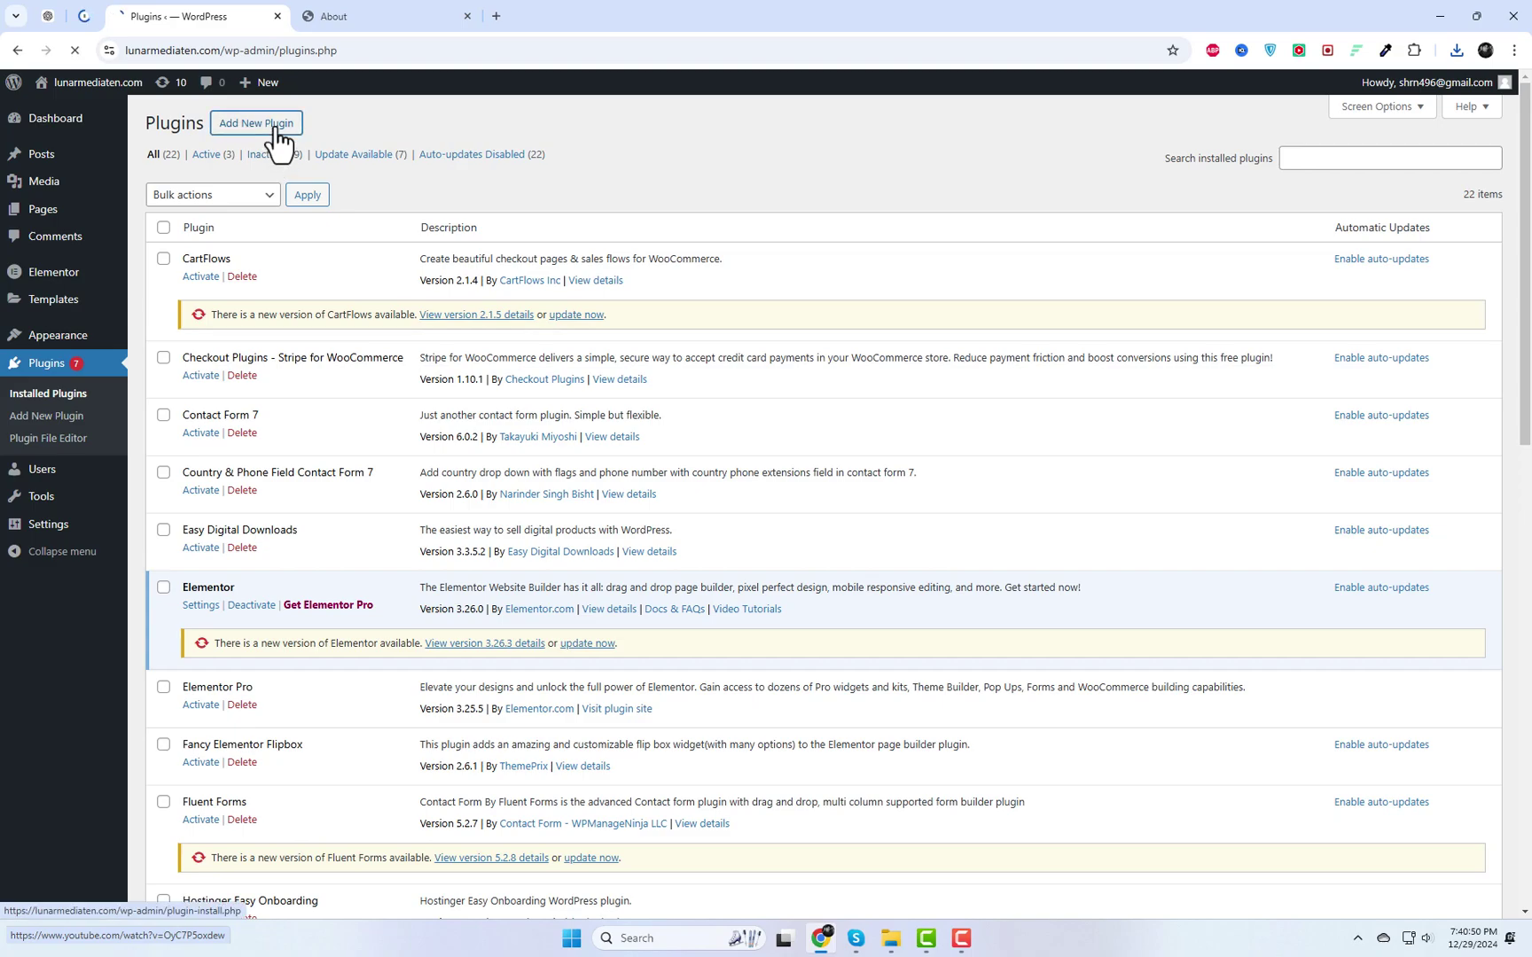
pyautogui.click(233, 124)
pyautogui.click(1281, 169)
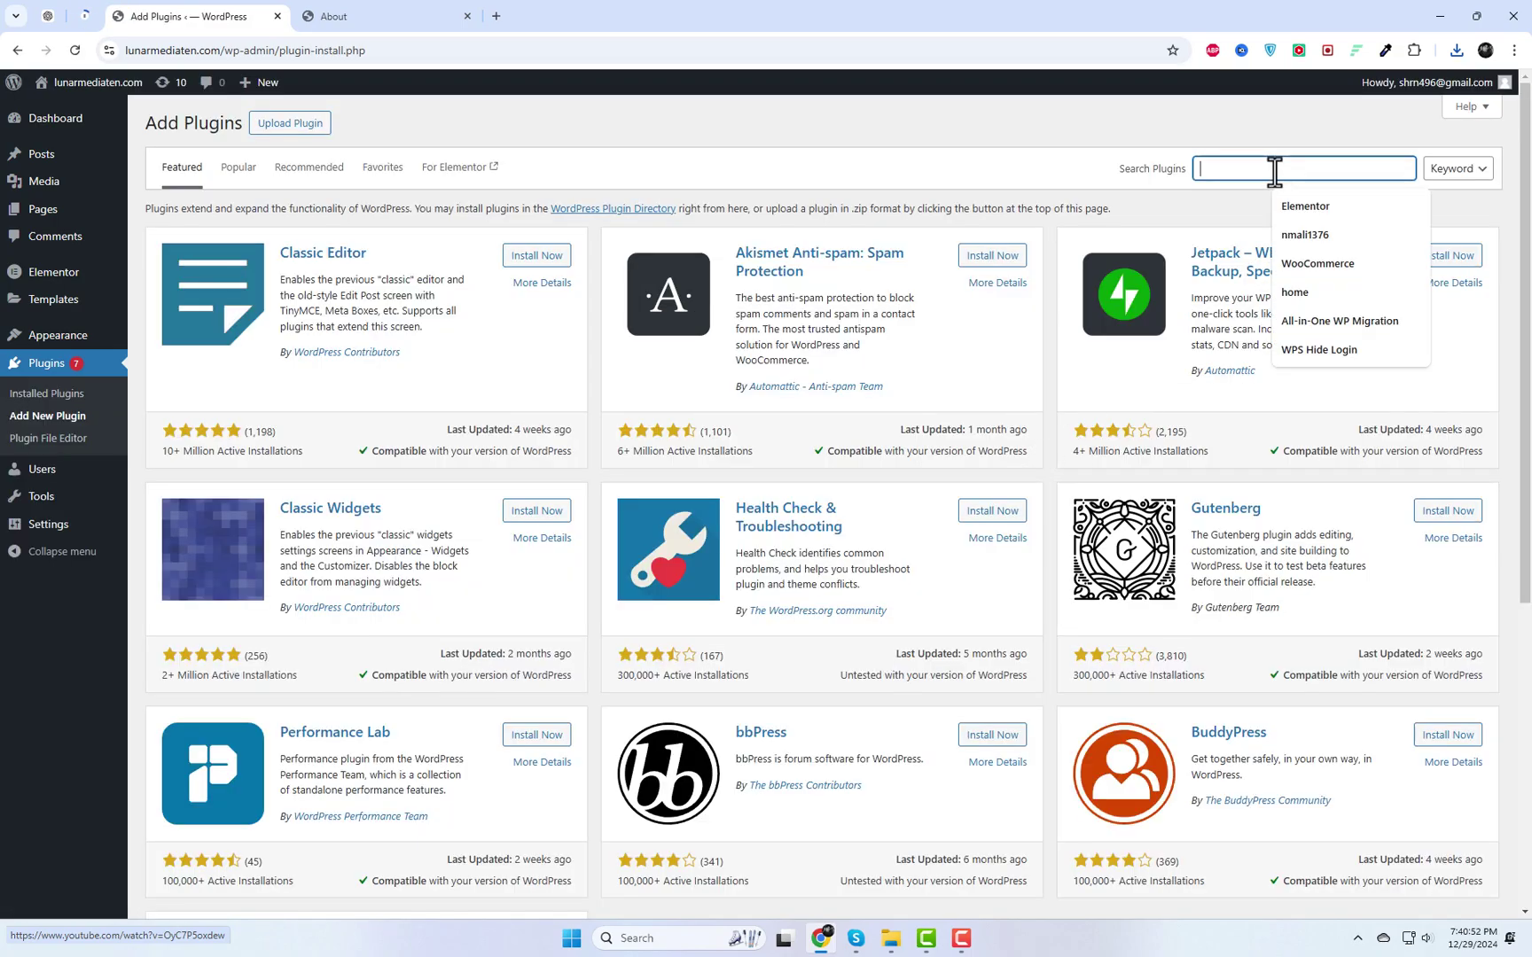
pyautogui.write('Pixel Gallery')
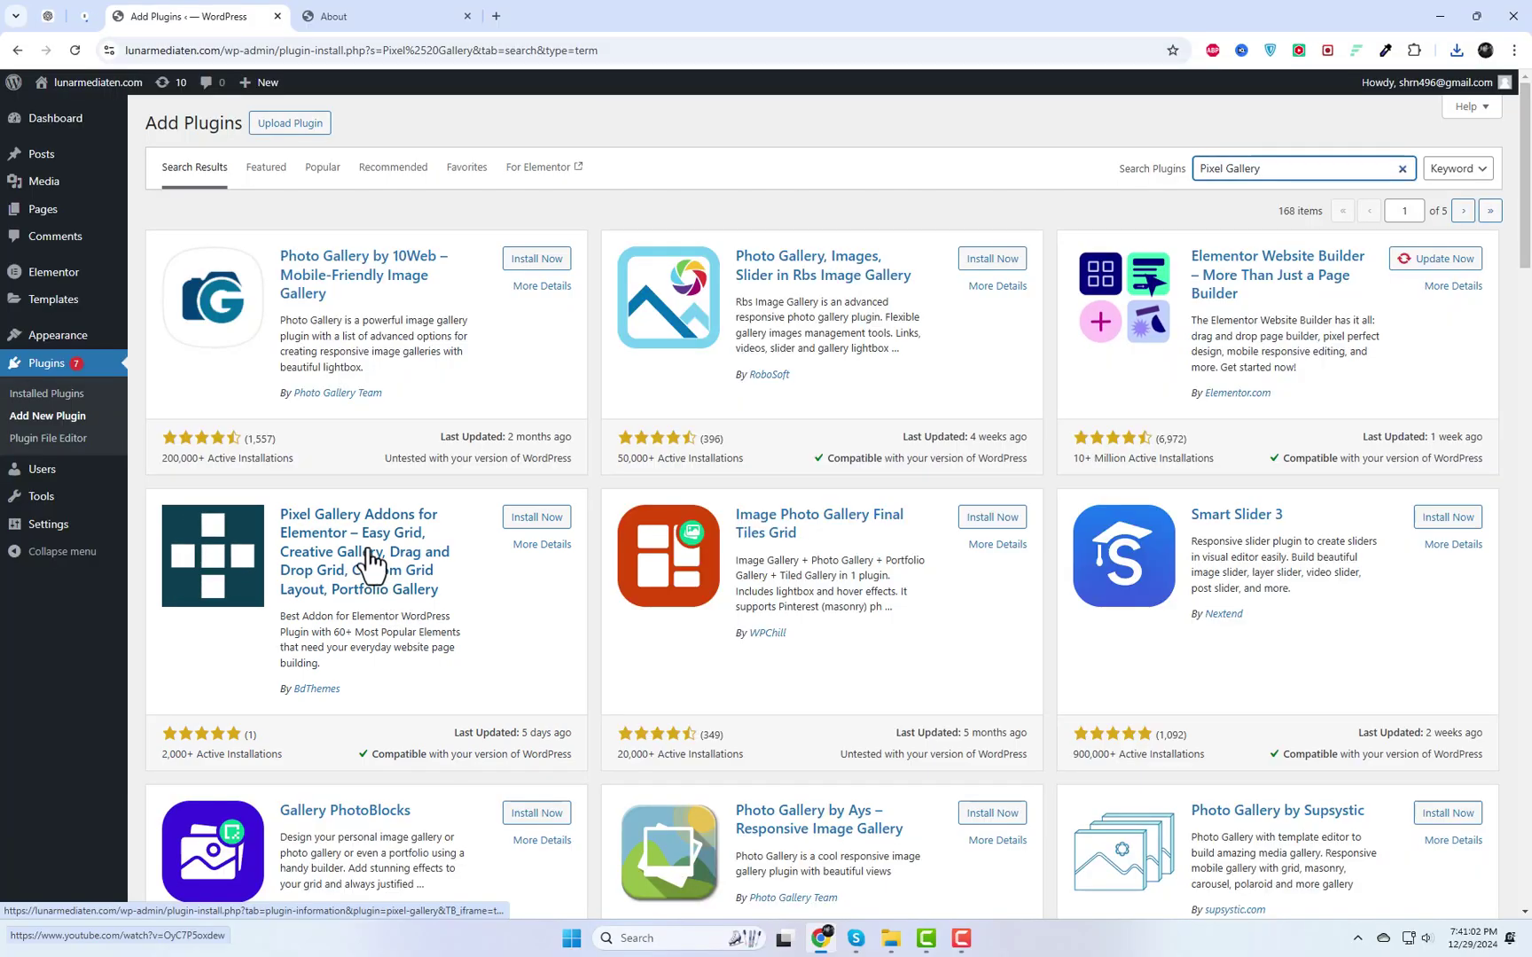
# View the details of Pixel Gallery Addons for Elementor in a separate browser tab, including its screenshots.
pyautogui.rightClick(406, 565)
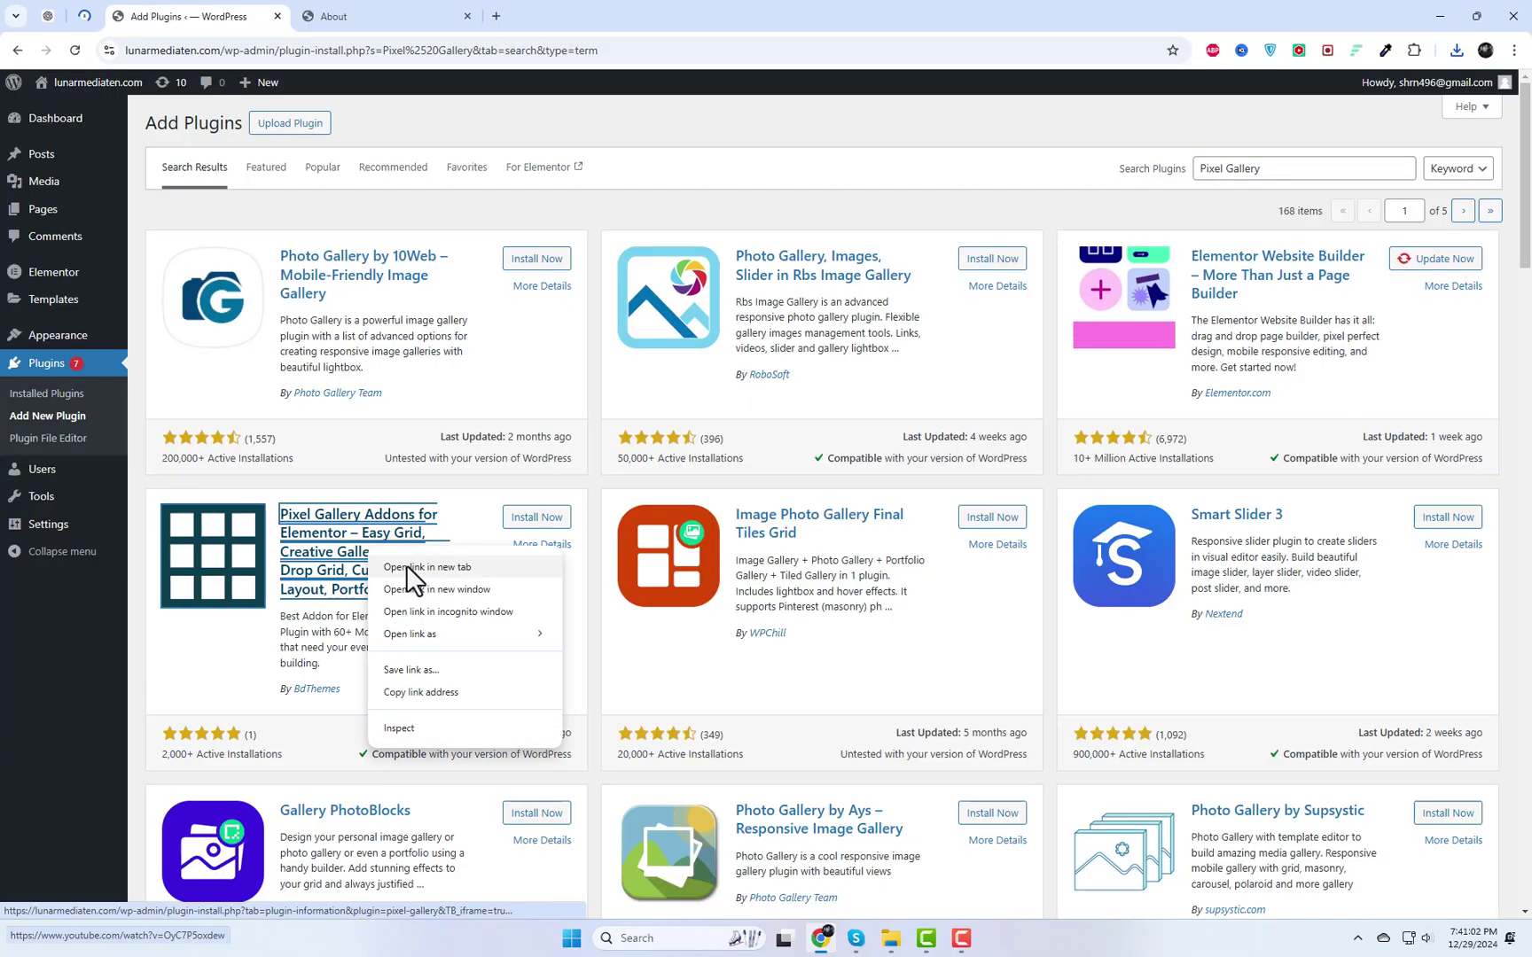
pyautogui.click(415, 576)
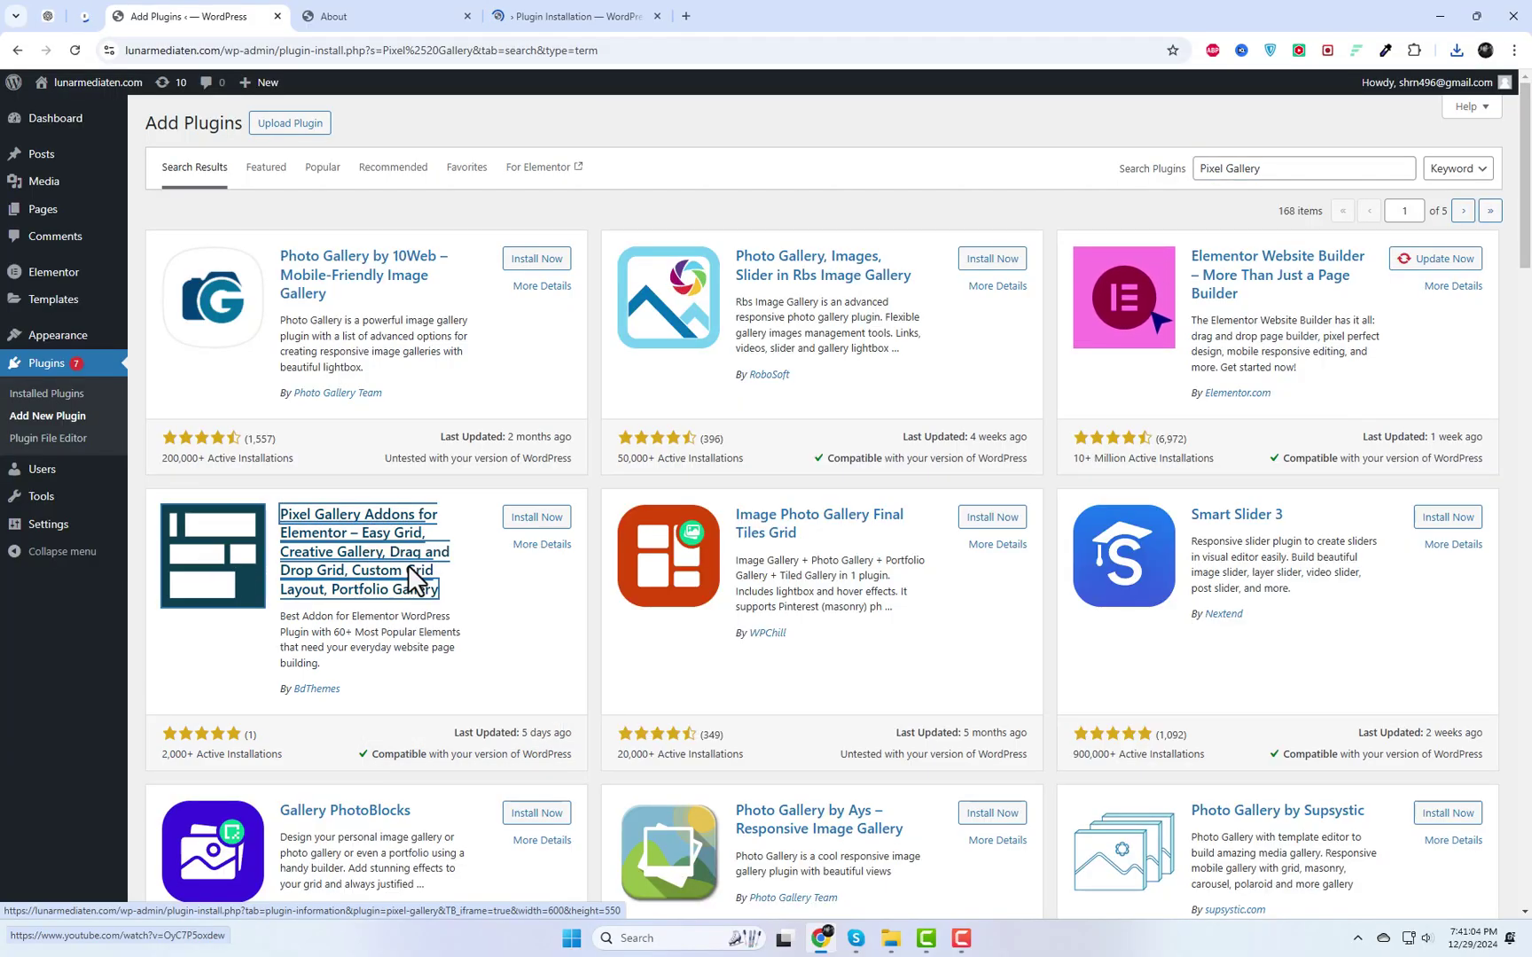
pyautogui.click(585, 15)
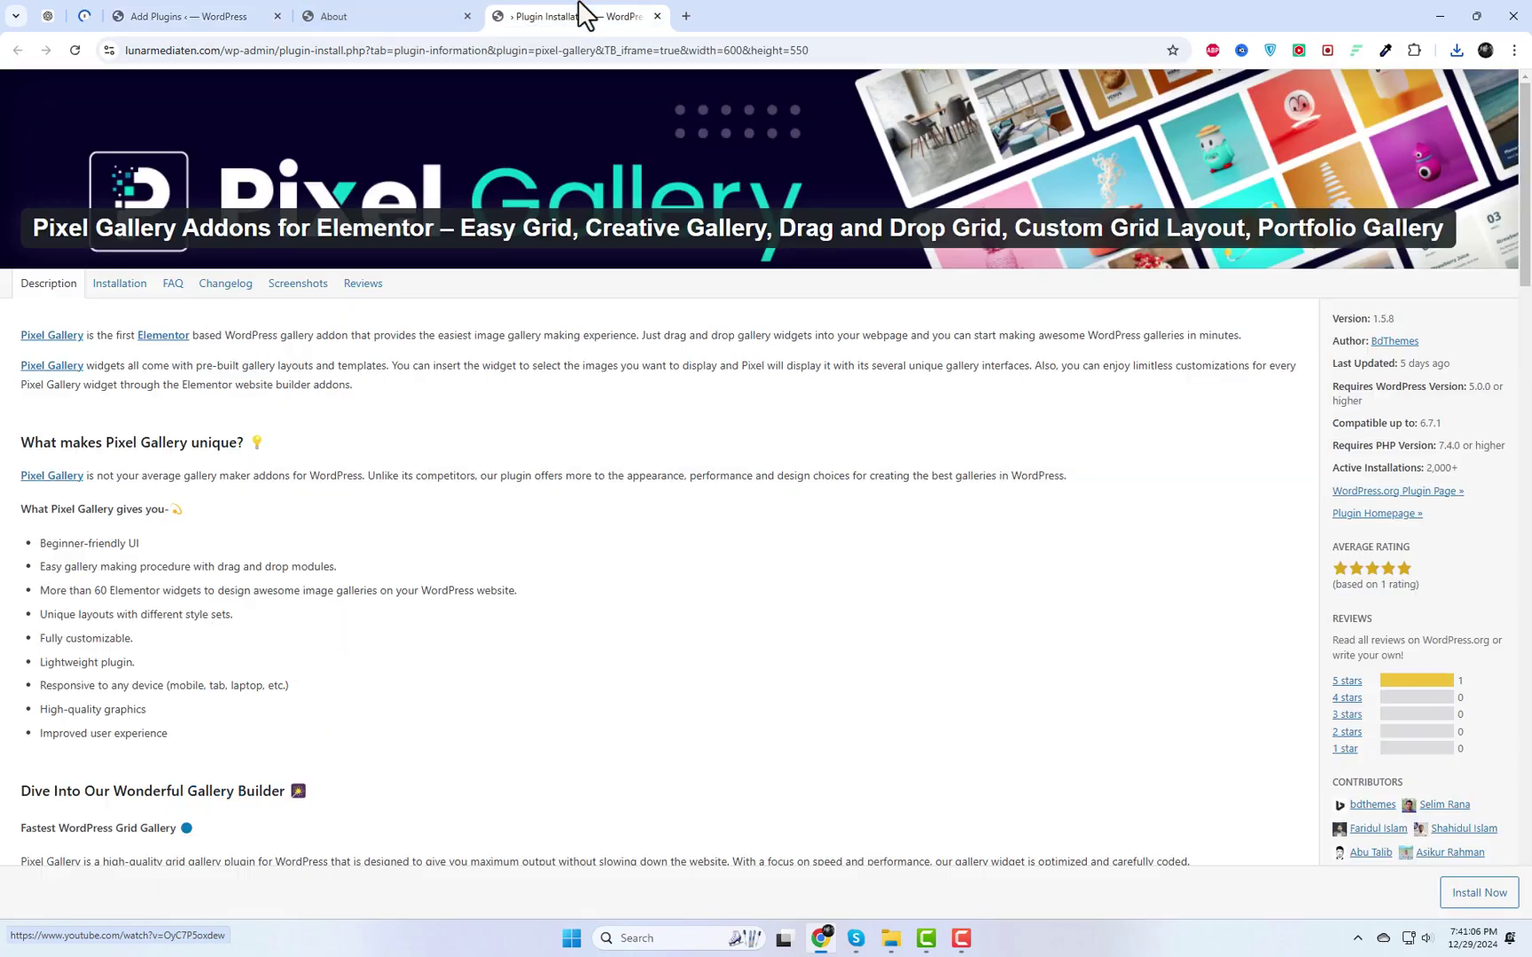
pyautogui.click(311, 285)
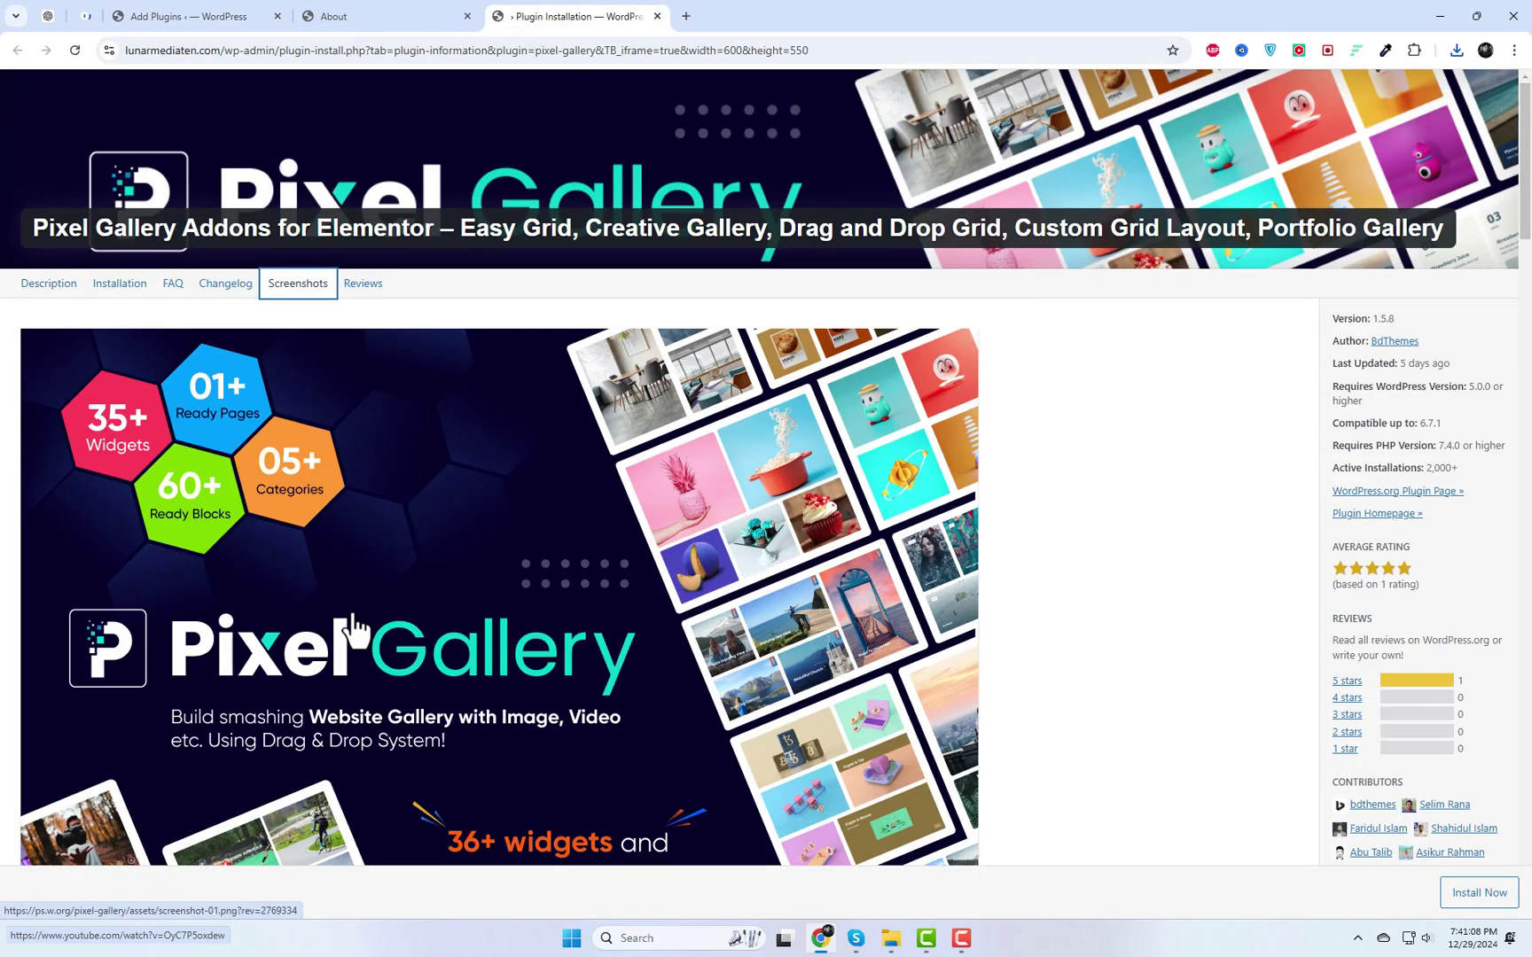
# Return to the plugin search results, then install and activate Pixel Gallery Addons for Elementor.
pyautogui.click(261, 15)
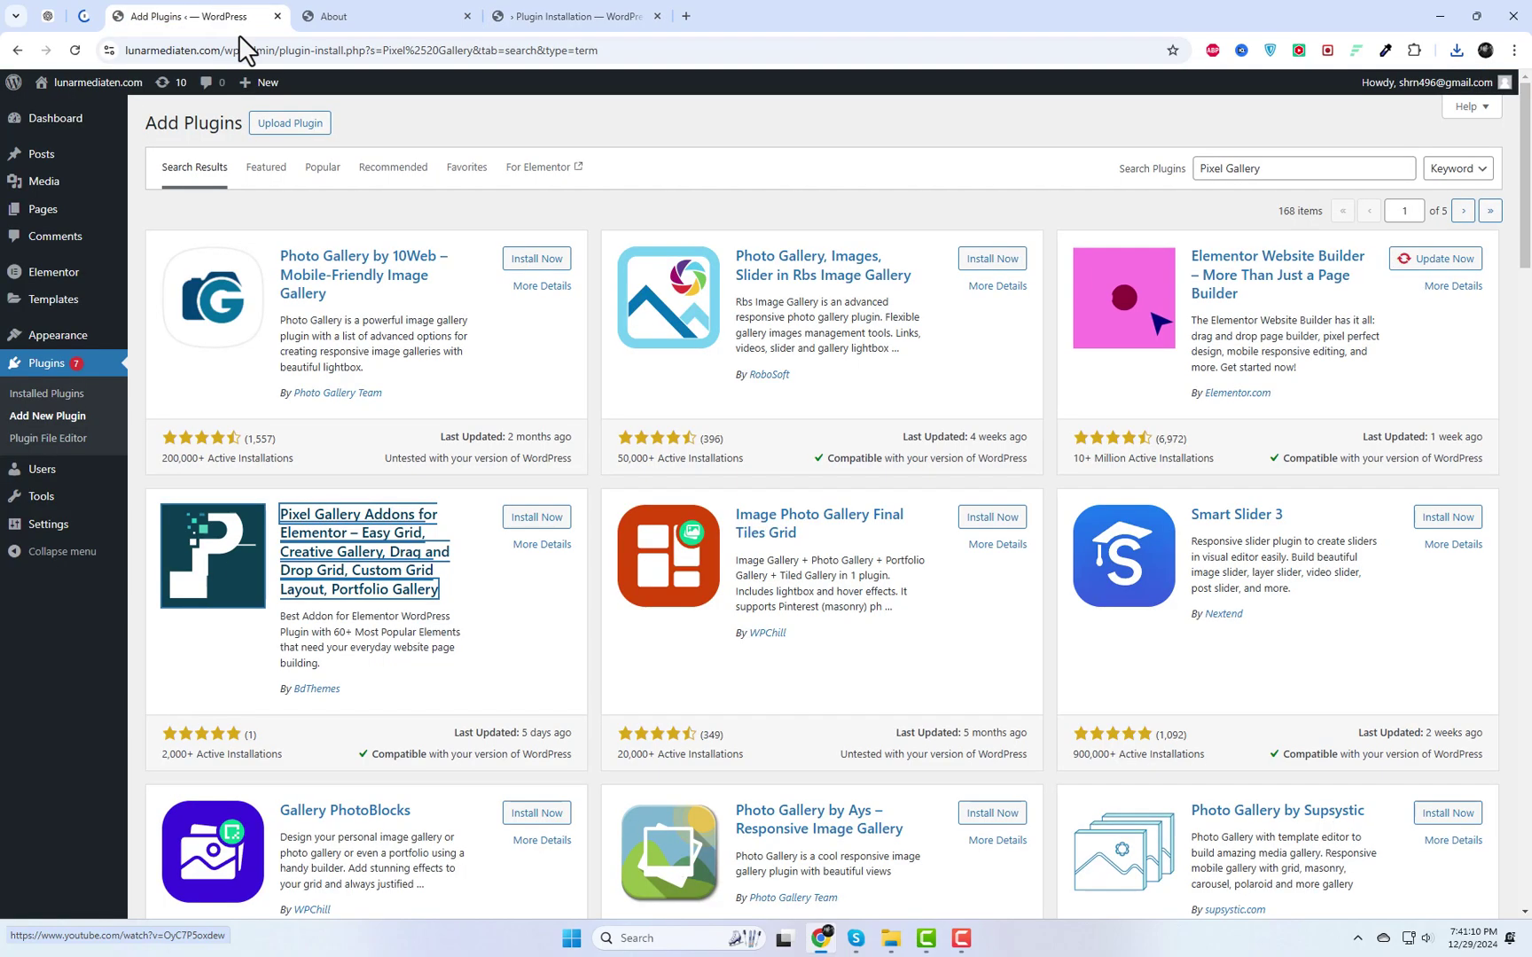
pyautogui.click(535, 518)
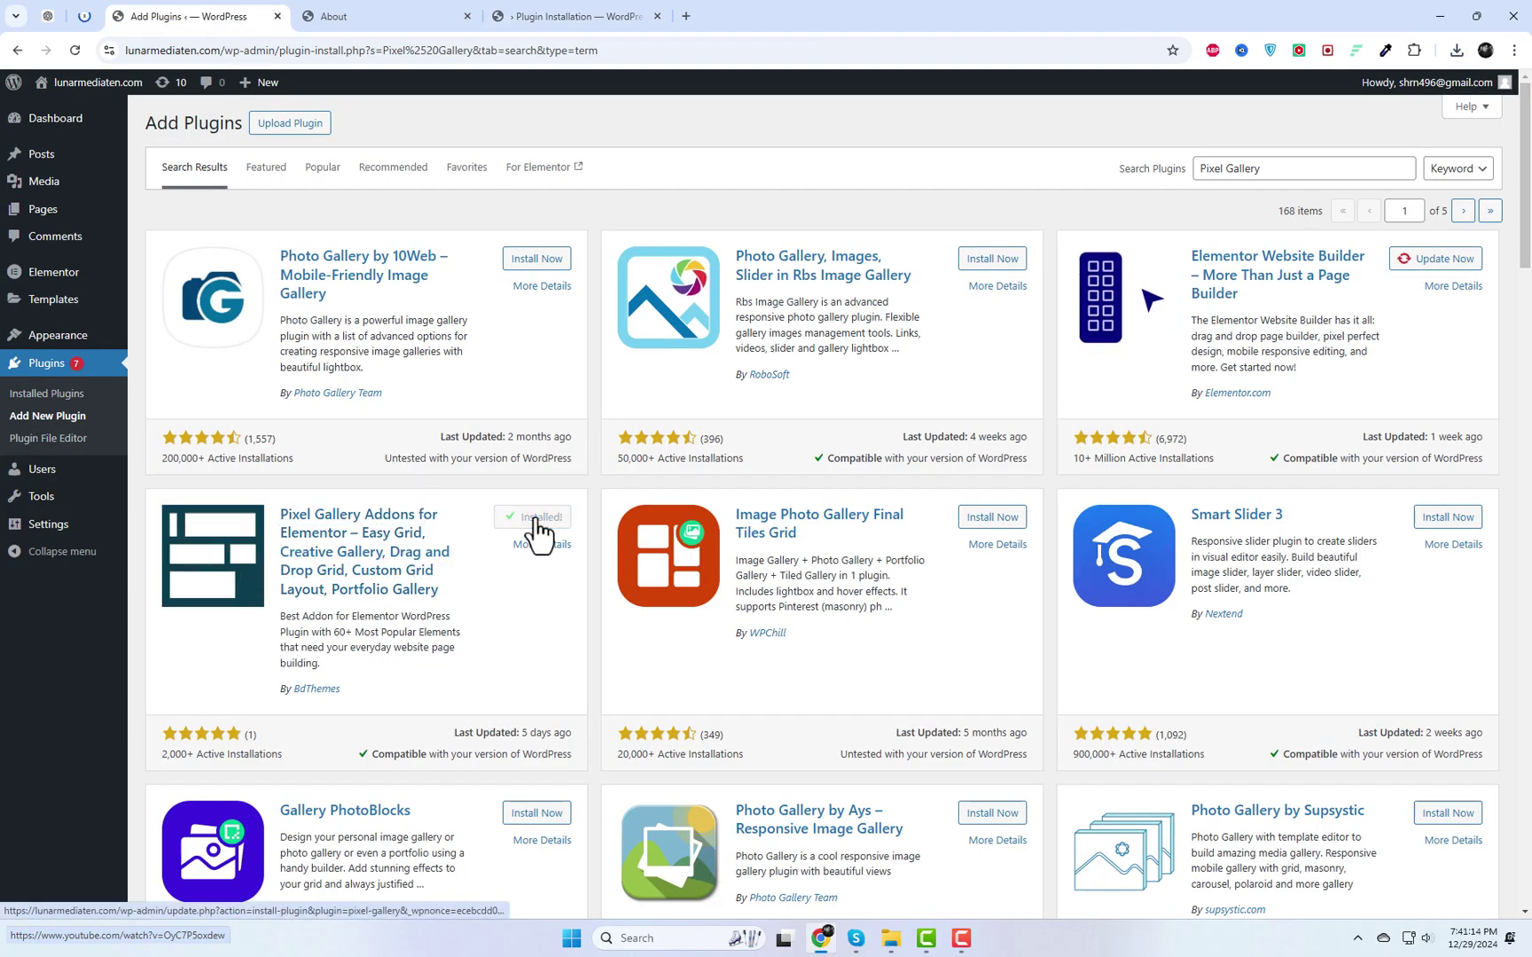
pyautogui.click(539, 524)
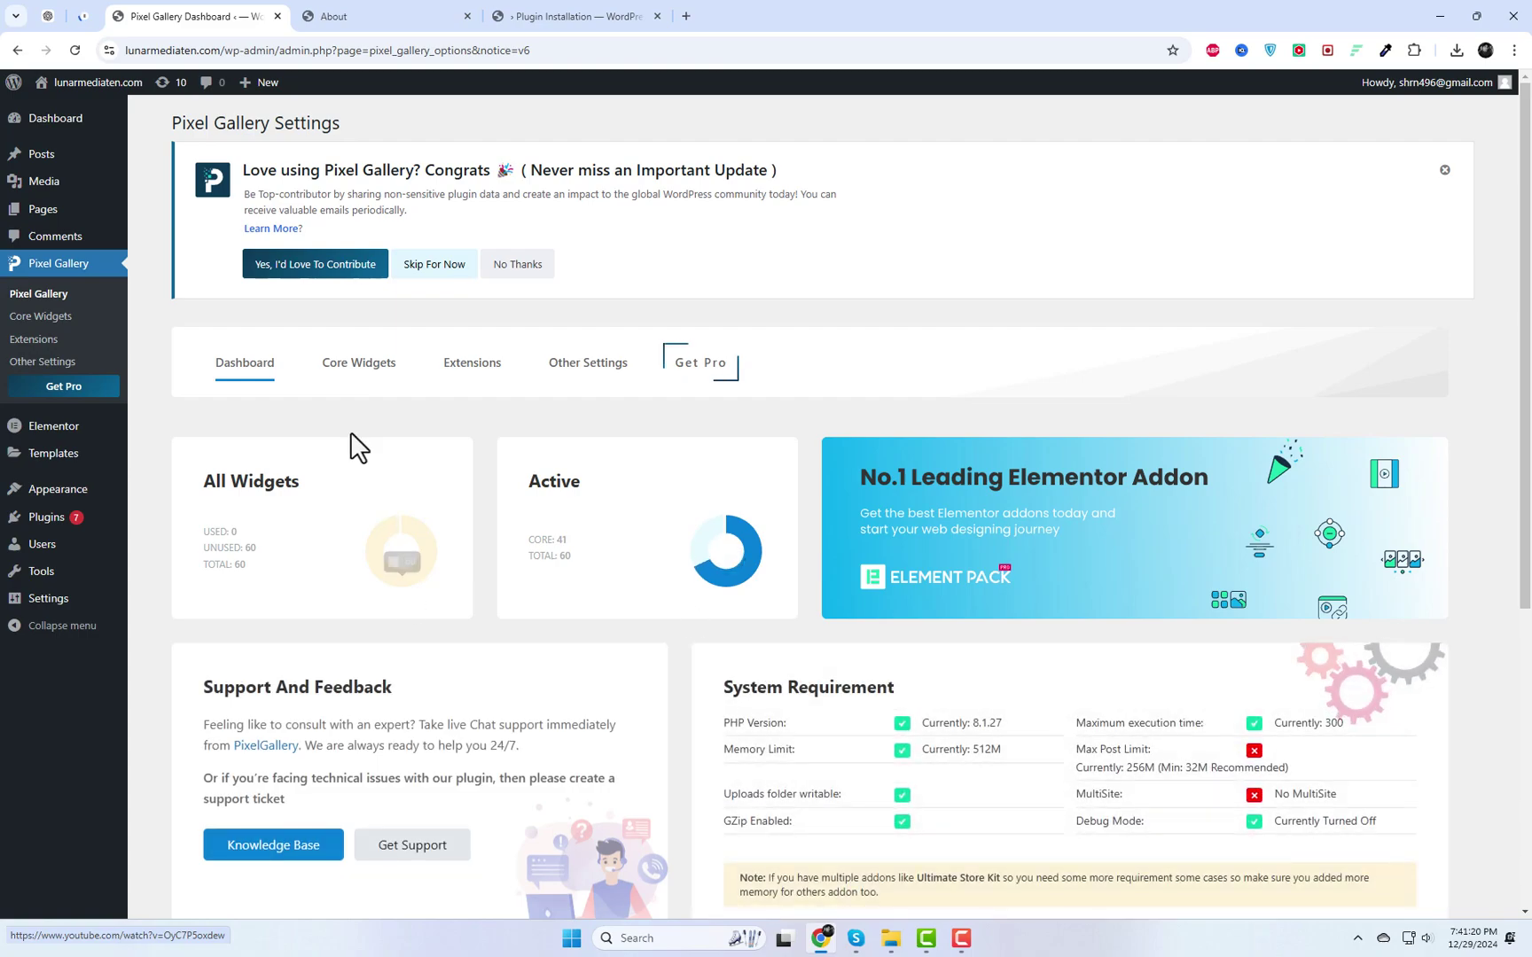
# Filter Pixel Gallery's core widgets to the free ones, activate them all and save the settings.
pyautogui.click(359, 366)
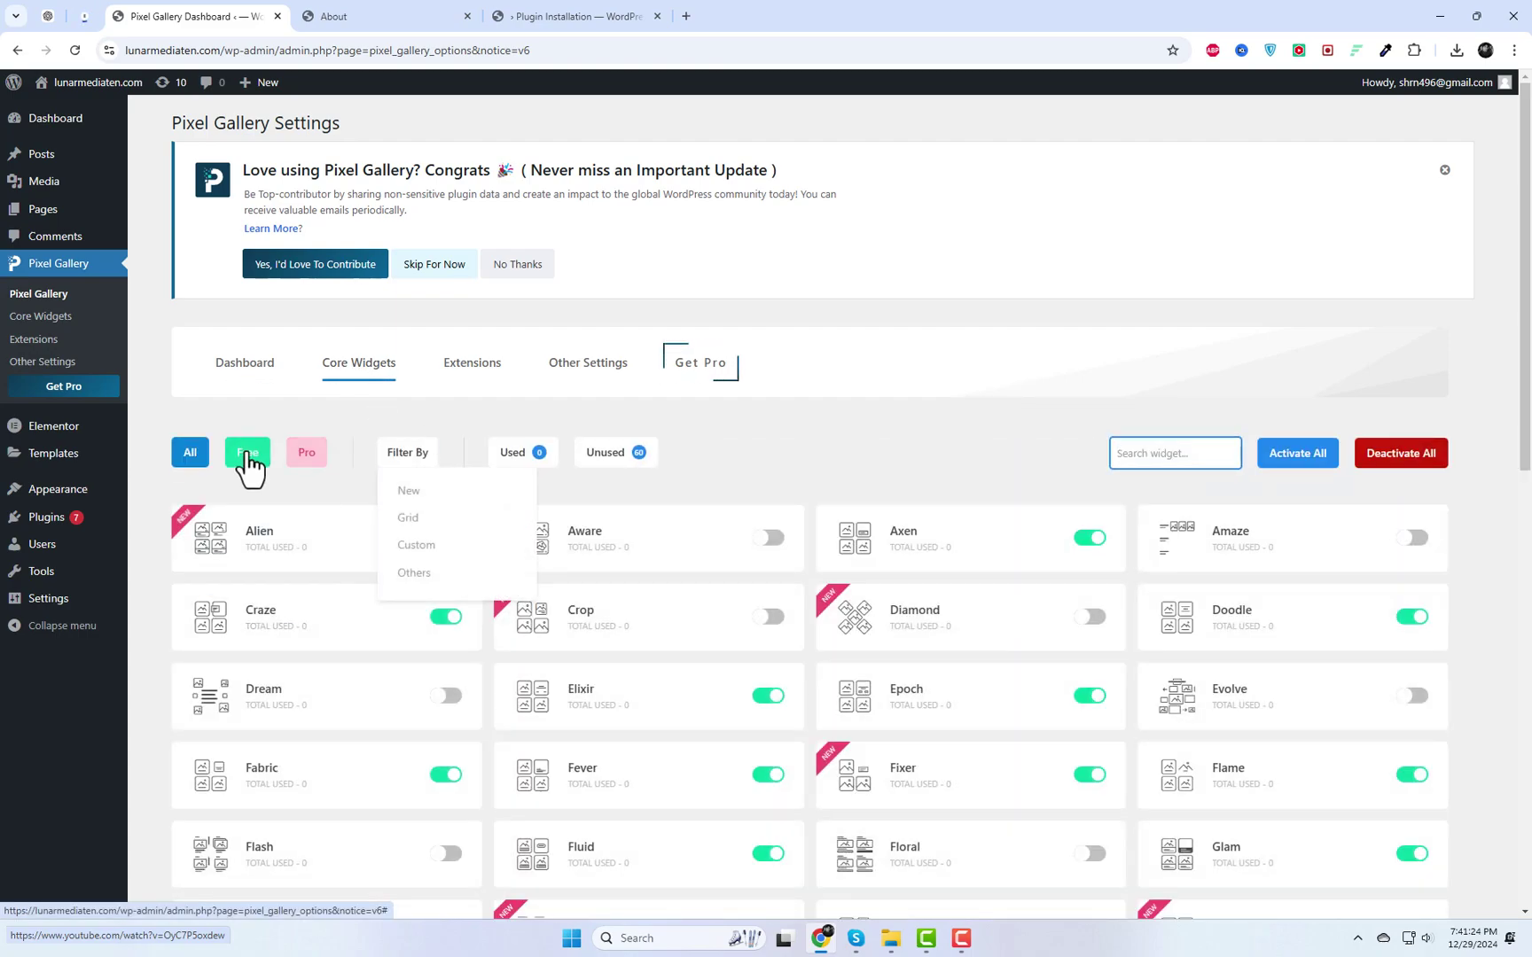
pyautogui.click(249, 454)
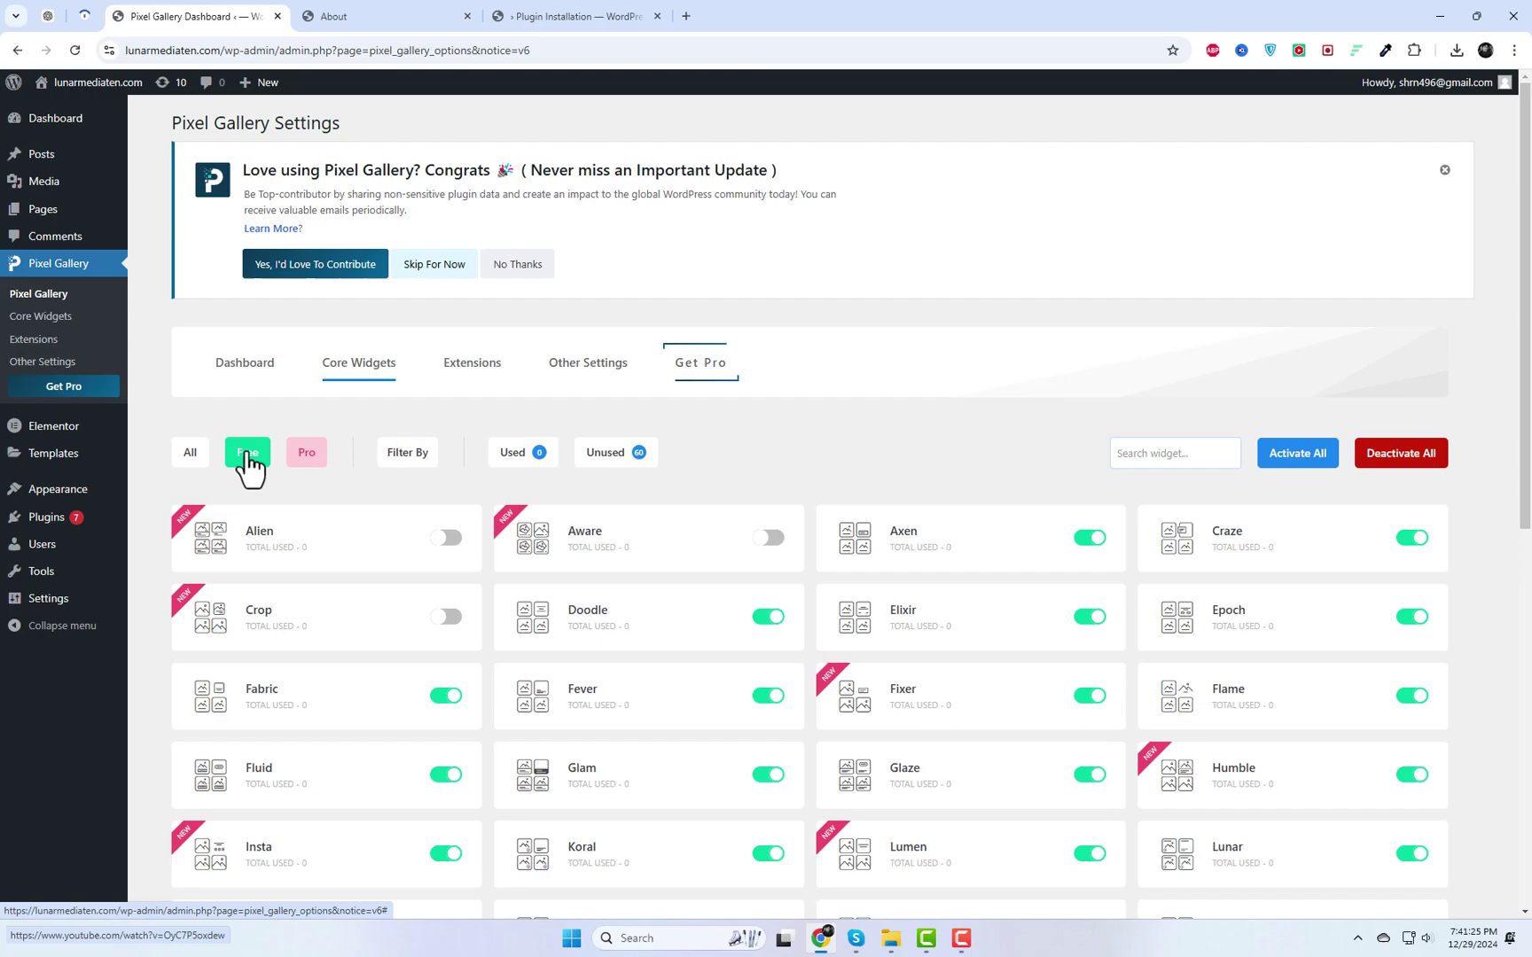
pyautogui.click(1319, 463)
pyautogui.scroll(-2, 1520, 678)
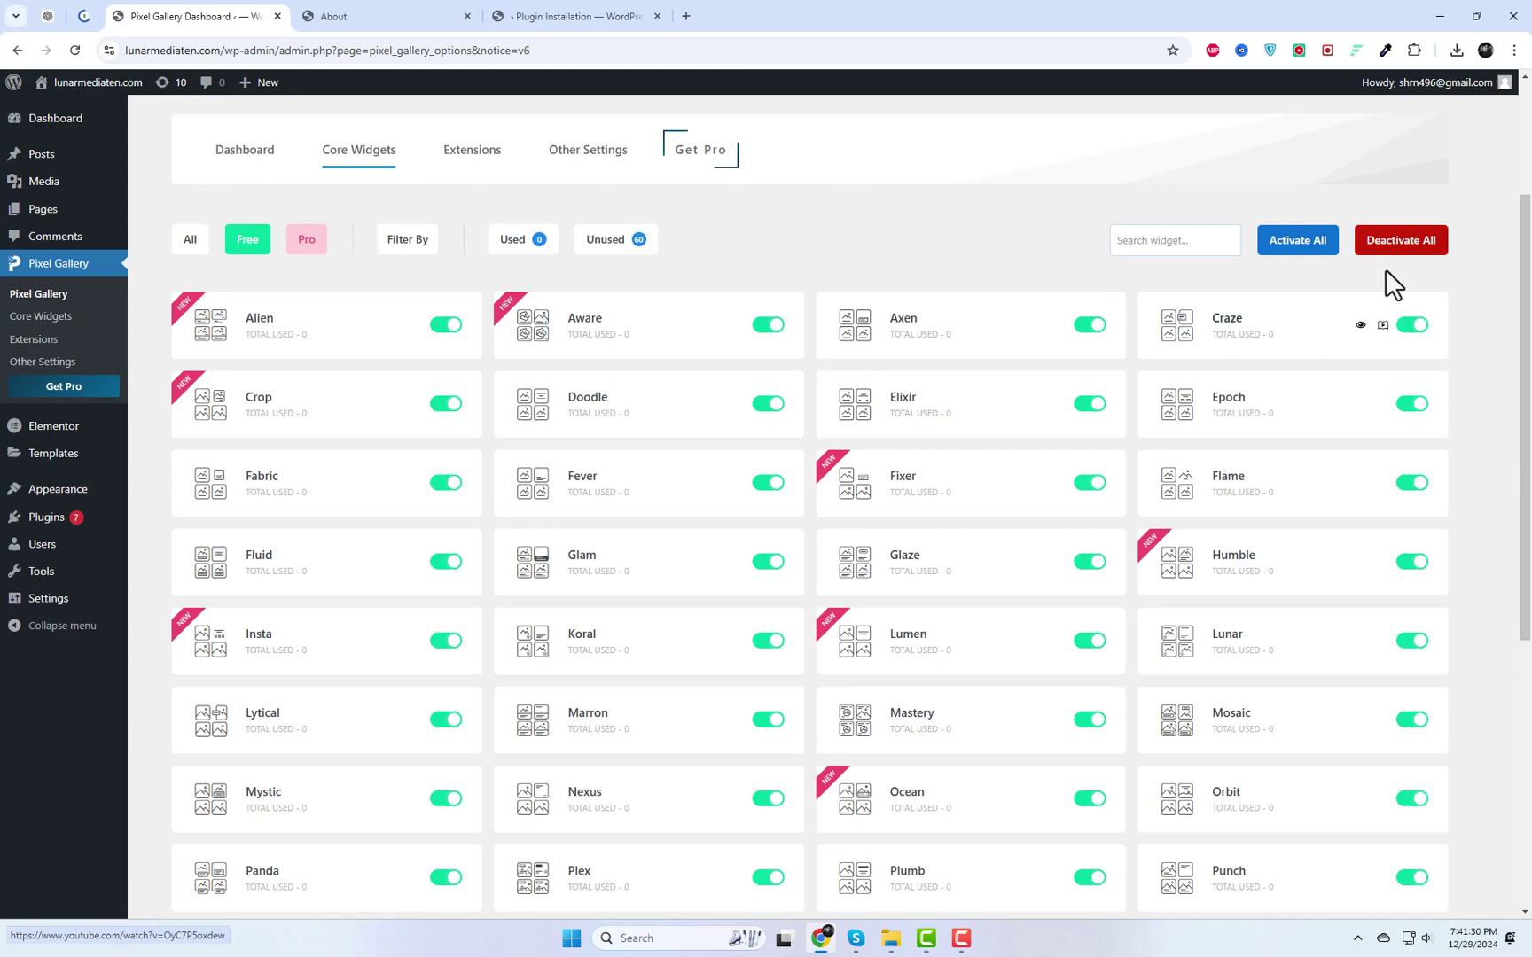
pyautogui.scroll(-5, 1445, 704)
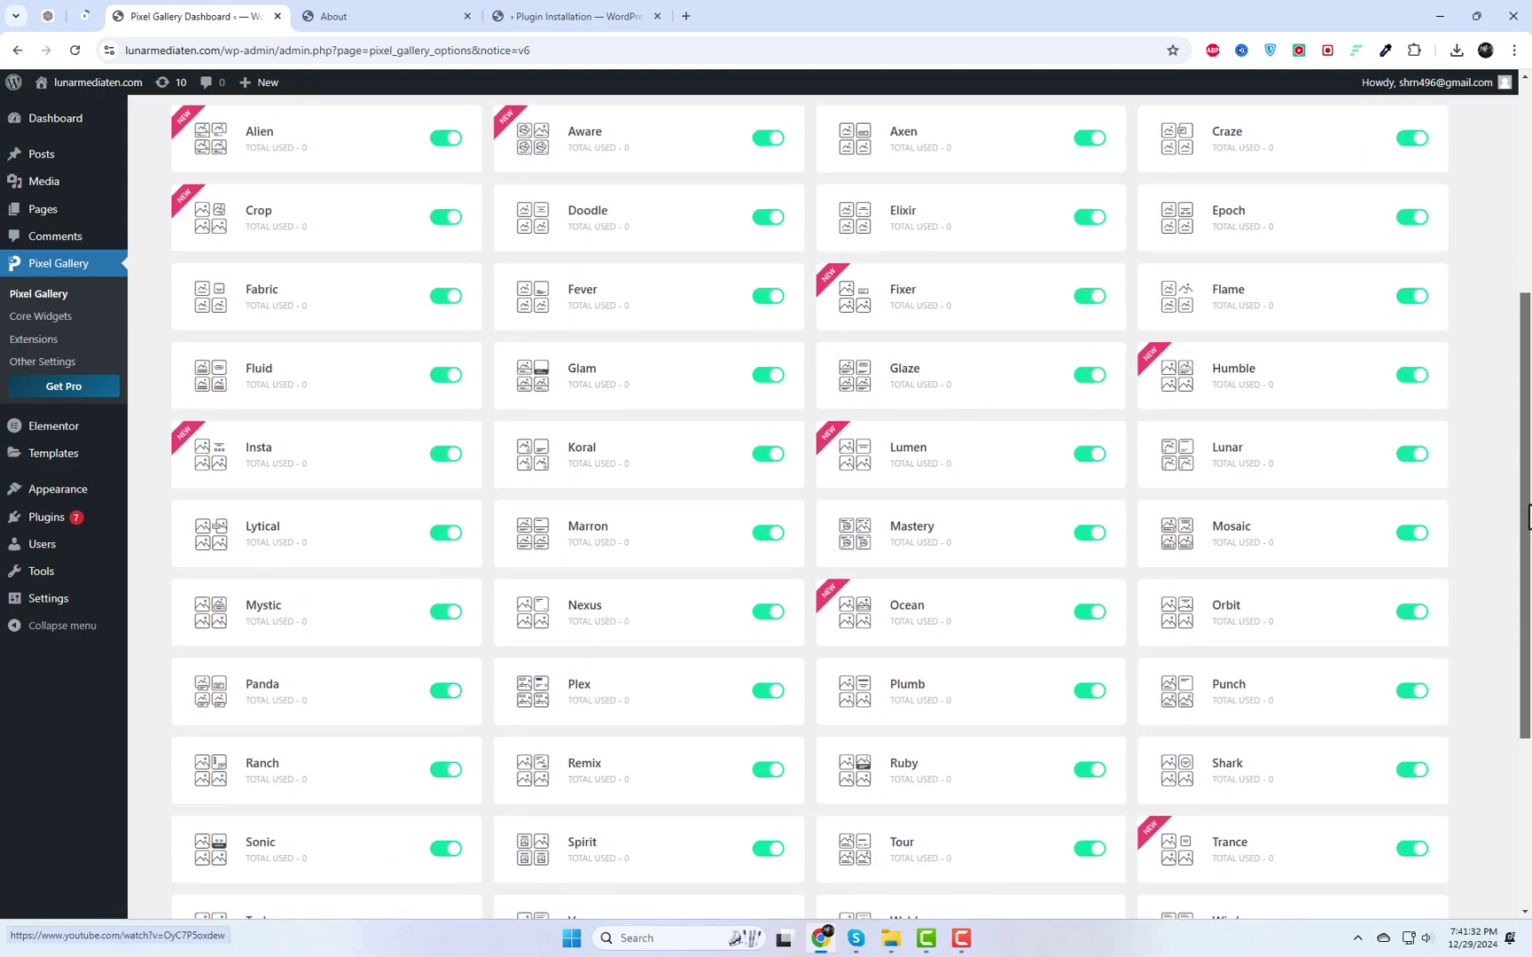
pyautogui.click(265, 797)
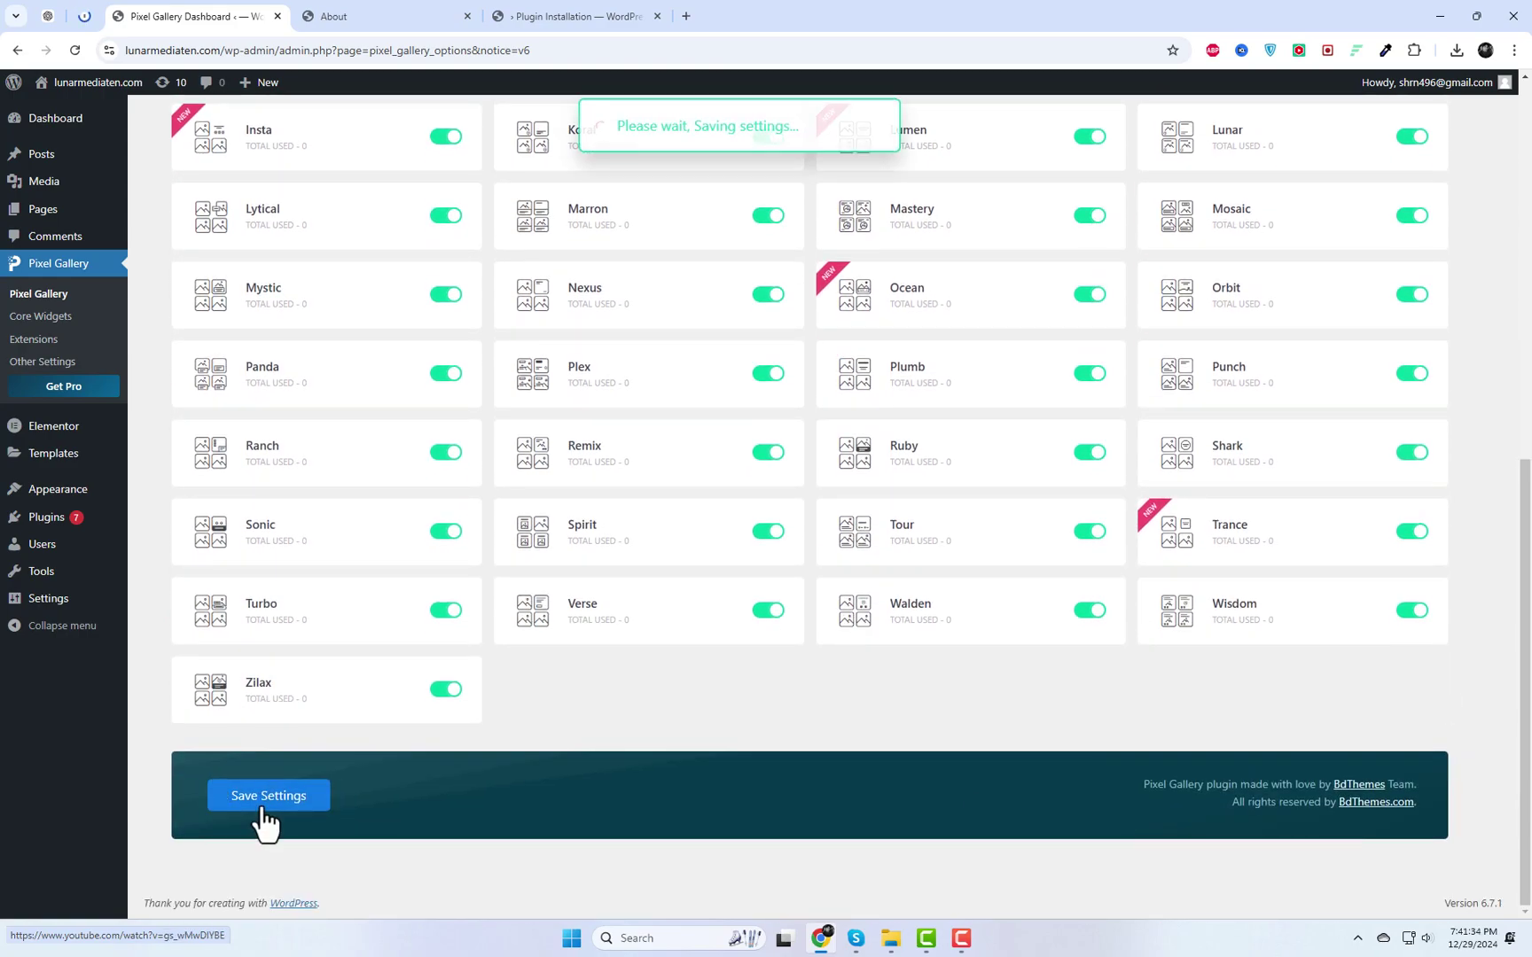
# Open the About page for editing with Elementor in a new browser tab.
pyautogui.click(435, 12)
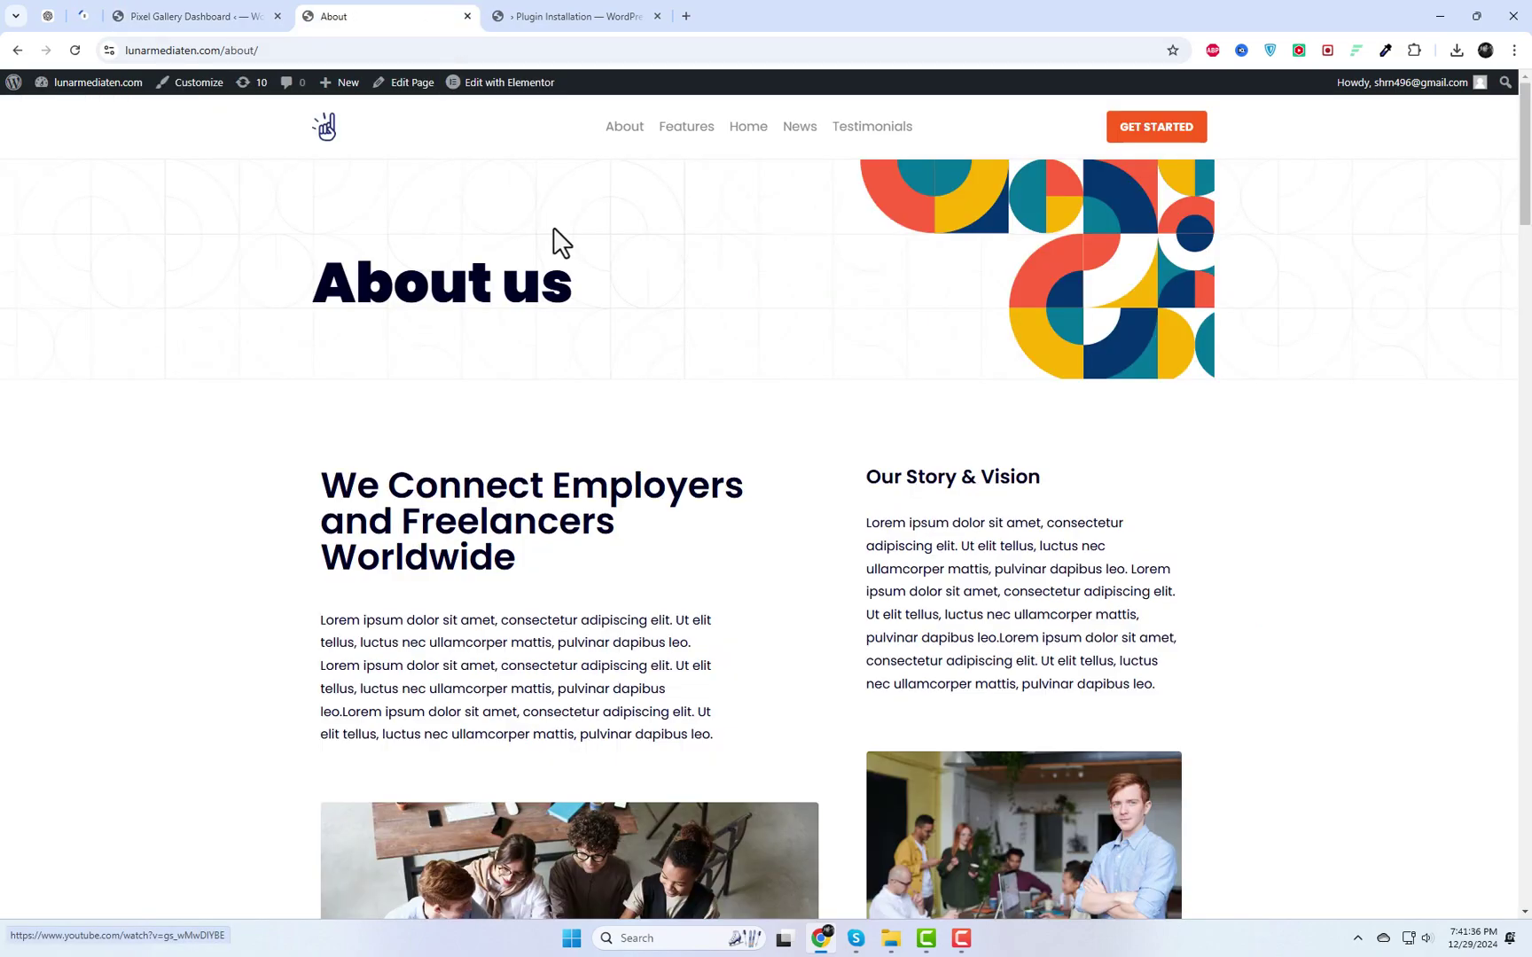
pyautogui.rightClick(570, 142)
pyautogui.click(631, 201)
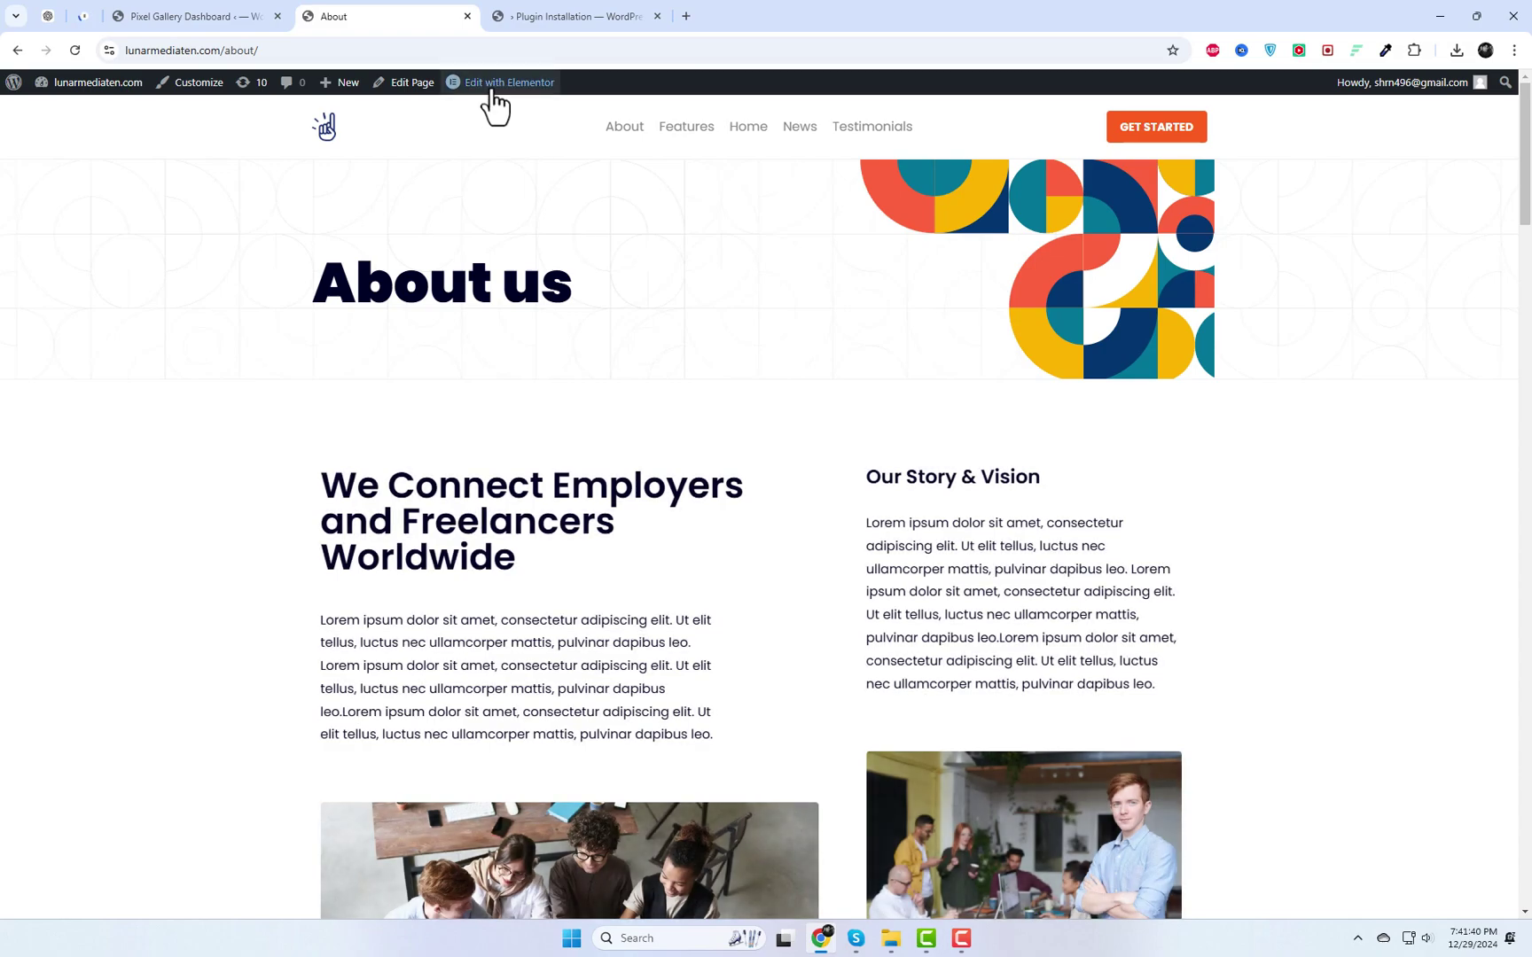
pyautogui.rightClick(493, 86)
pyautogui.click(532, 107)
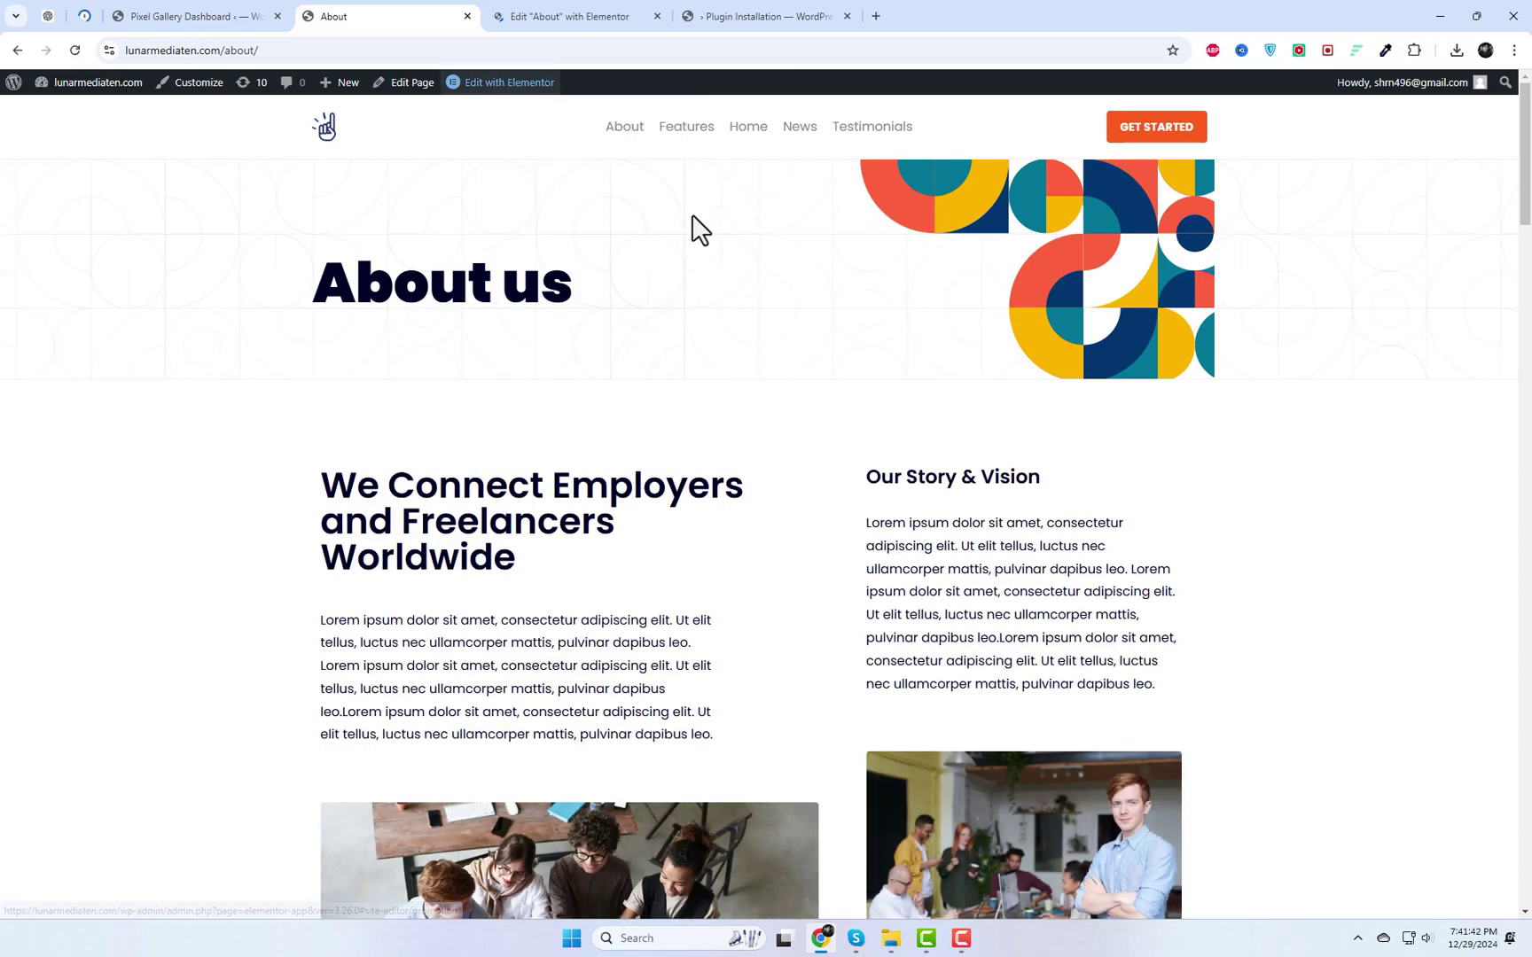
pyautogui.click(591, 13)
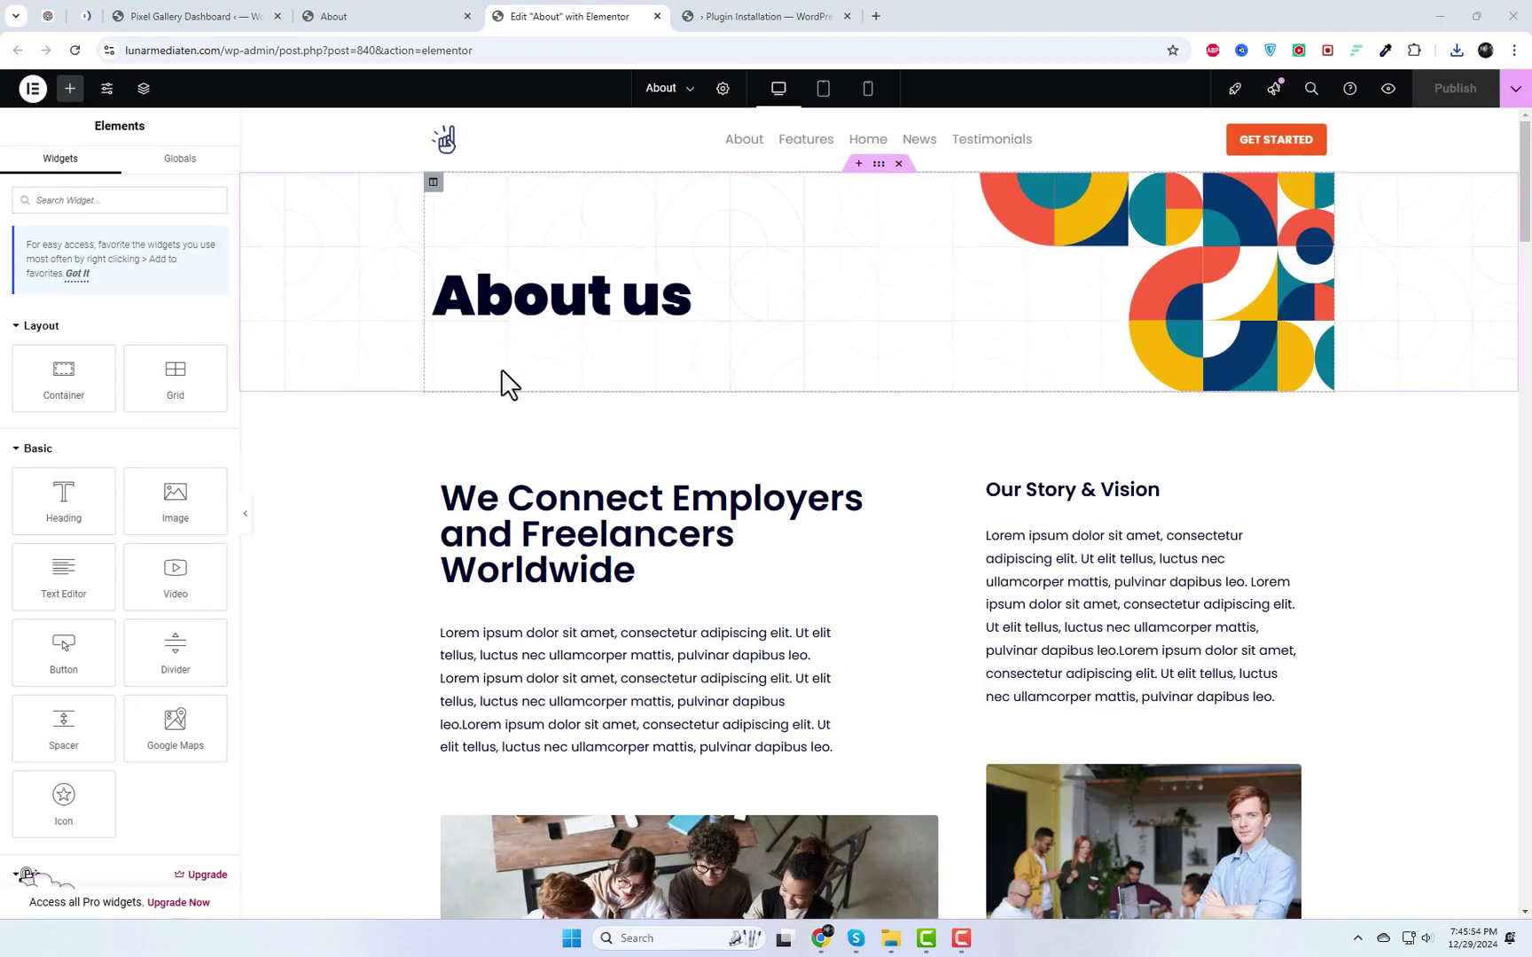
# Add an empty single-column Flexbox container between the About us header and the section below it.
pyautogui.click(857, 455)
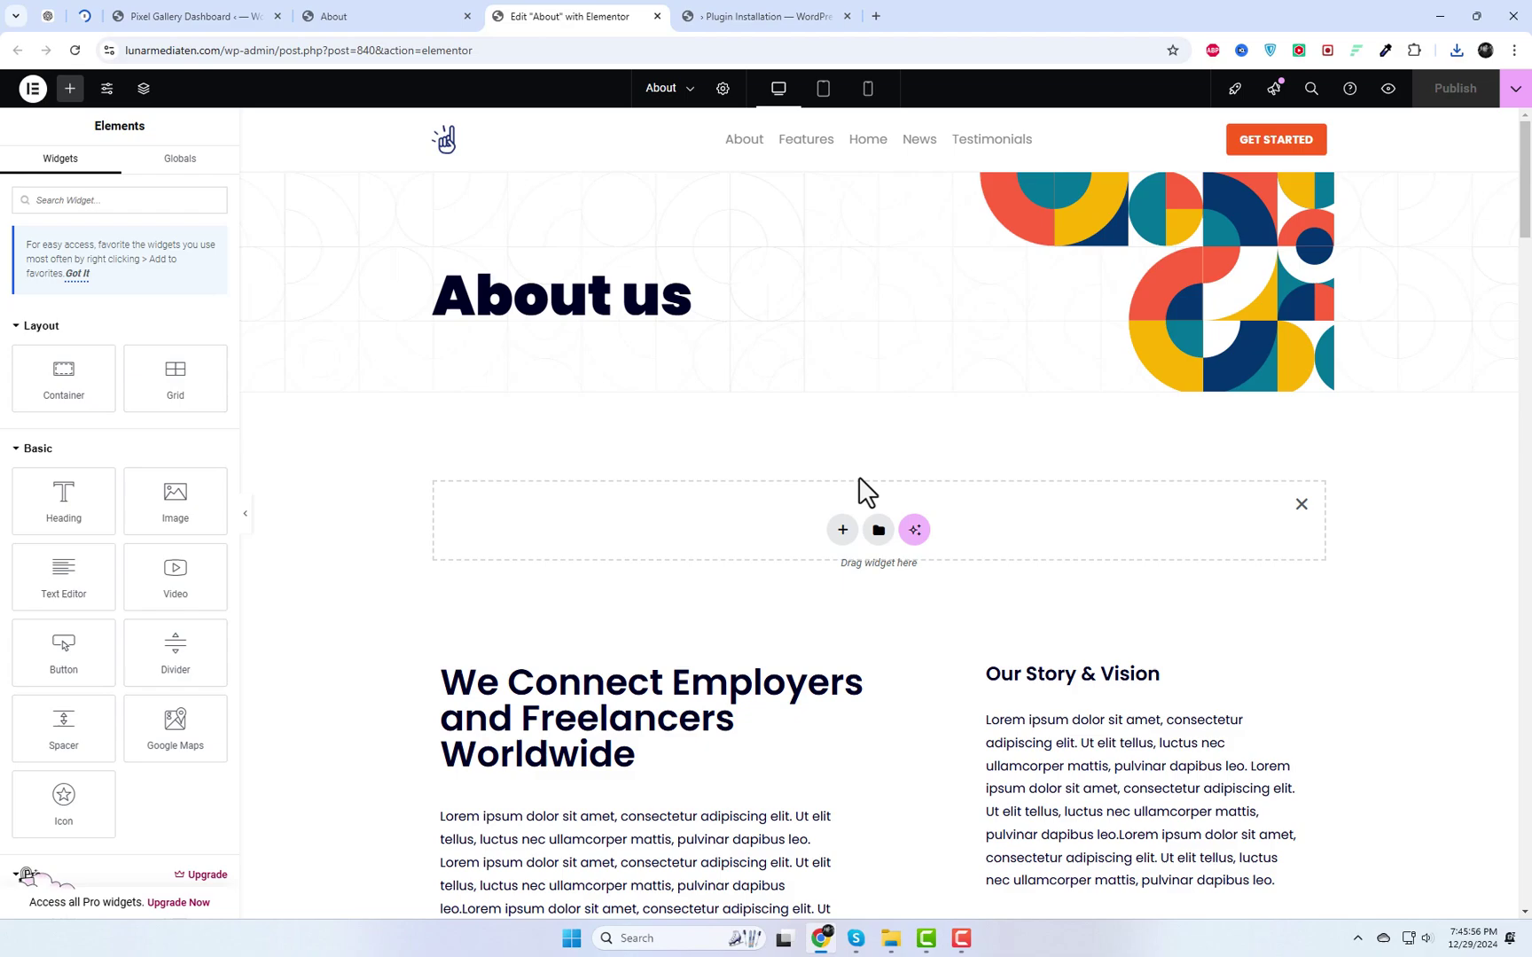
pyautogui.click(843, 532)
pyautogui.click(842, 588)
pyautogui.click(687, 574)
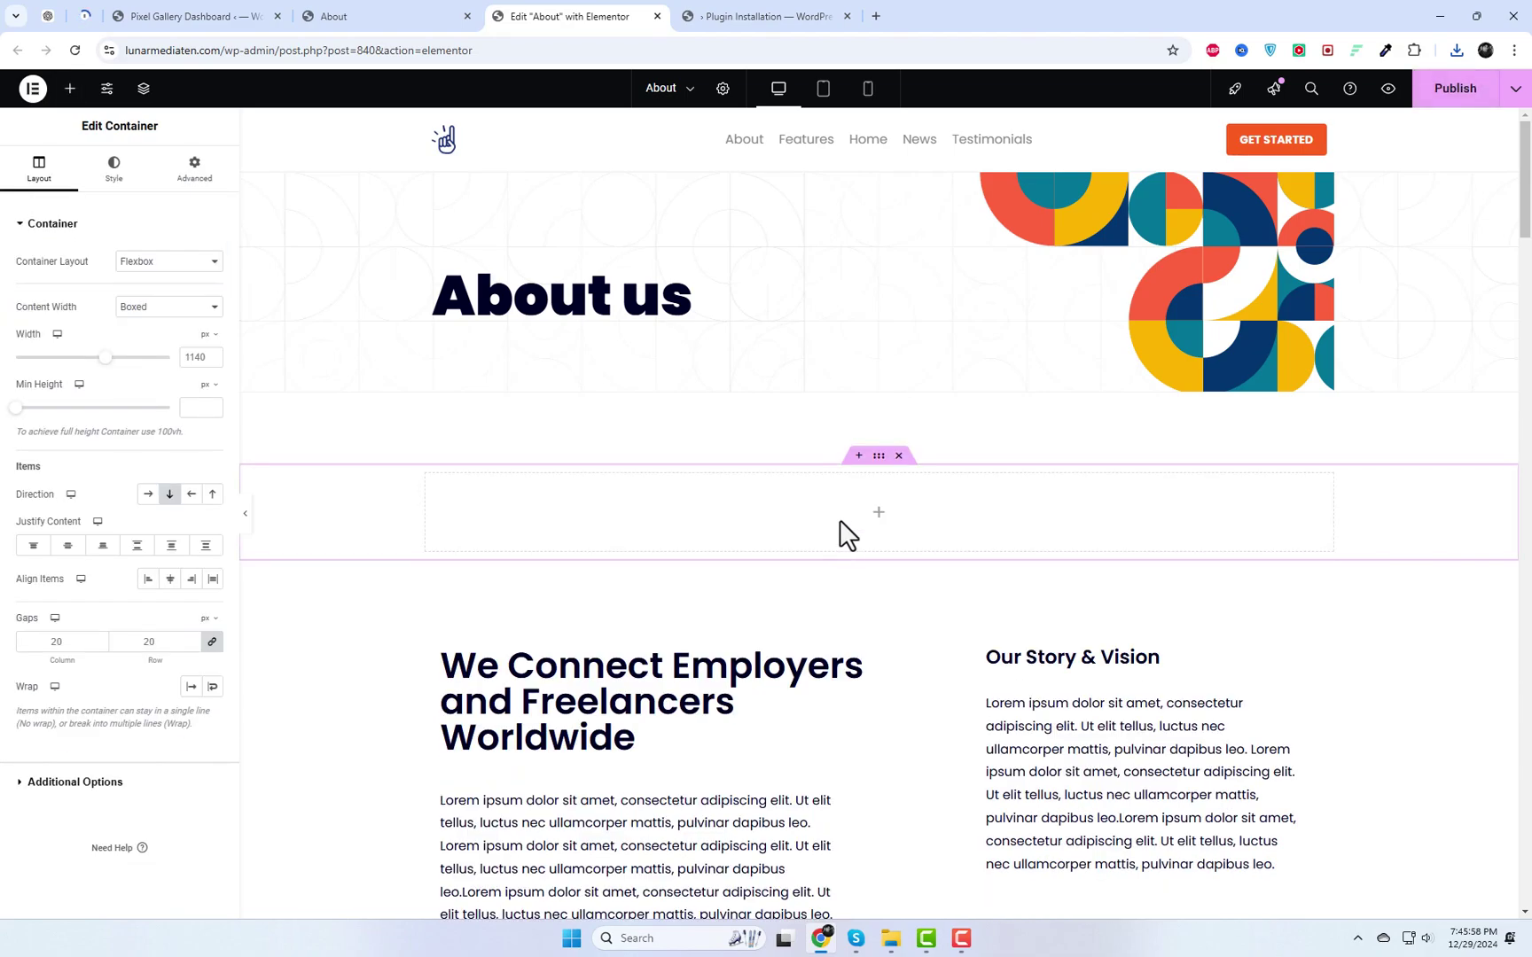
# Place the Pixel Gallery Aware widget in the new empty container below the About us header.
pyautogui.click(880, 516)
pyautogui.scroll(-10, 155, 505)
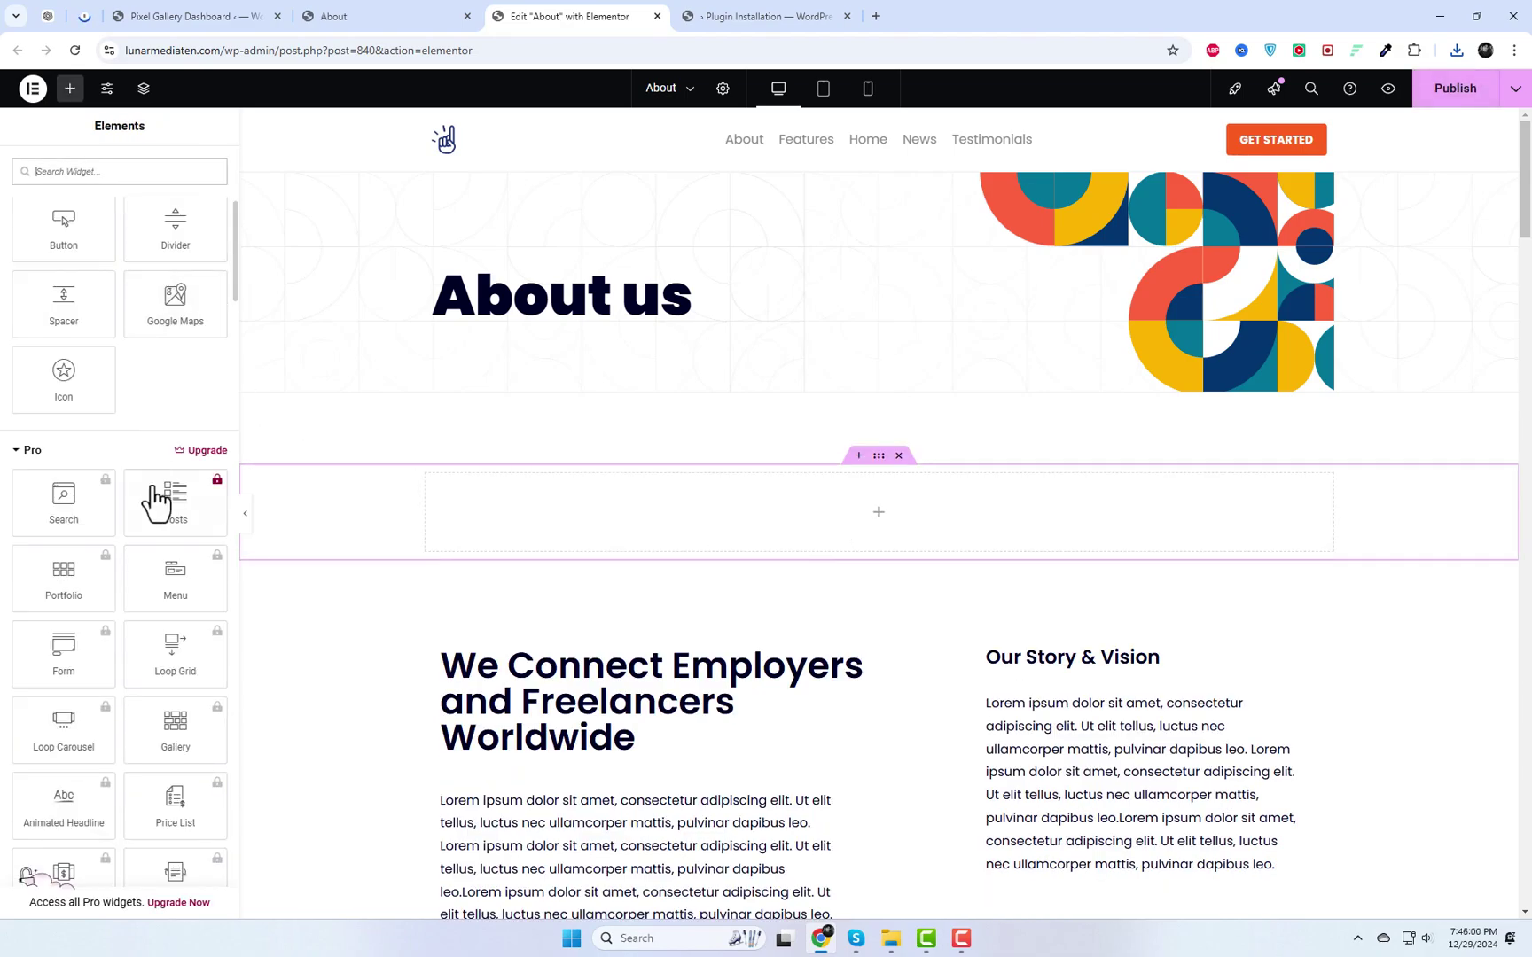
pyautogui.scroll(-15, 164, 536)
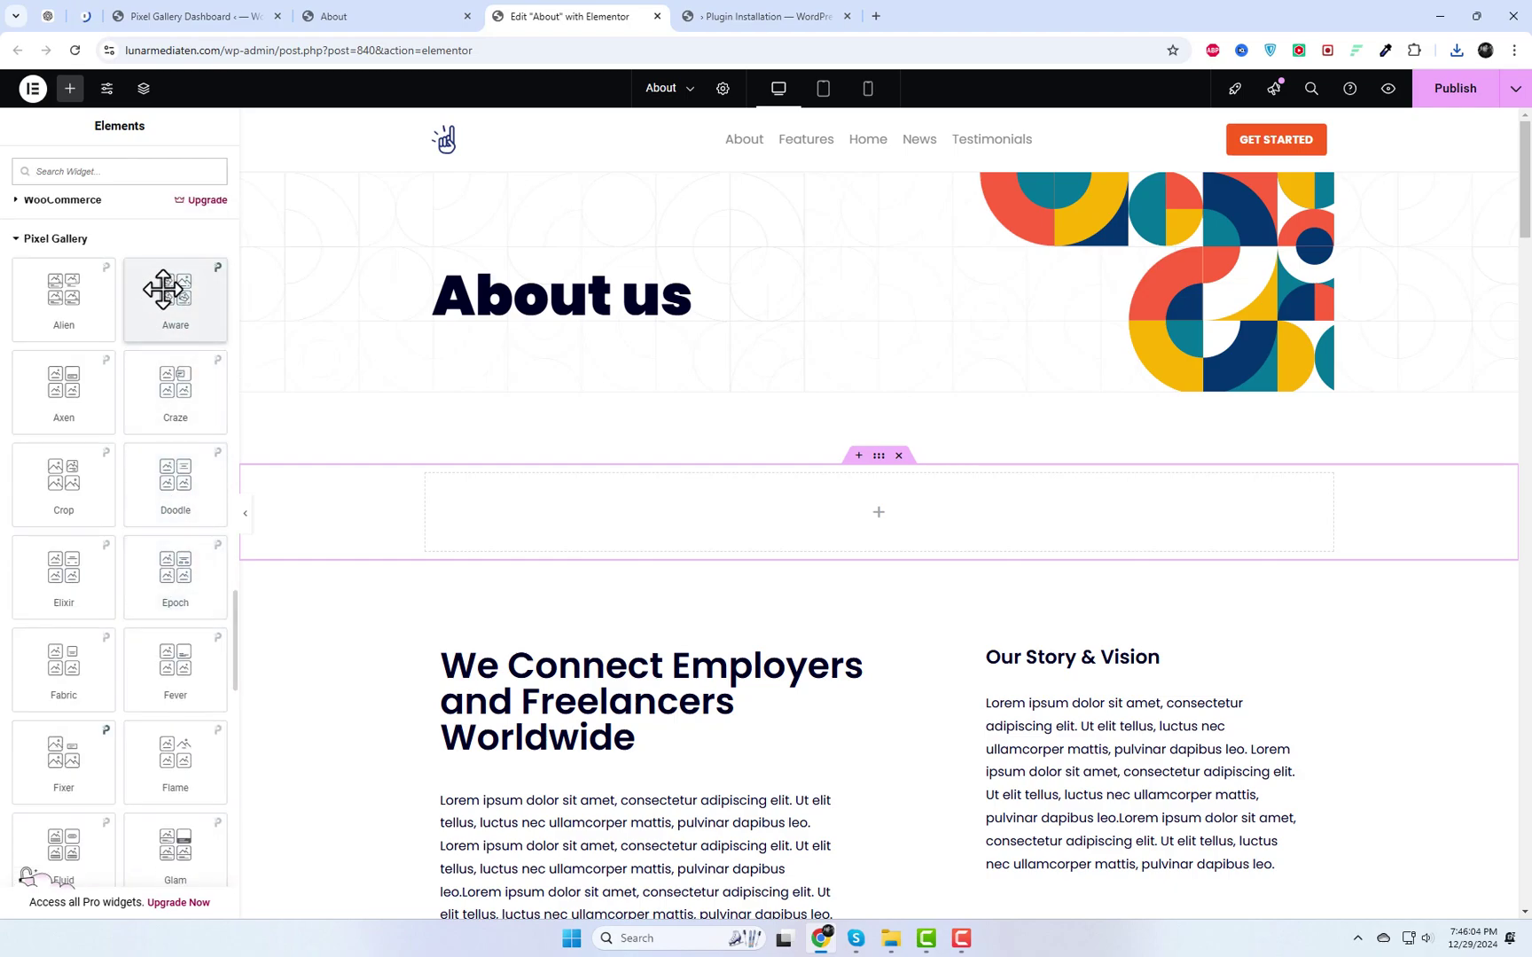
pyautogui.moveTo(162, 289); pyautogui.dragTo(798, 507)
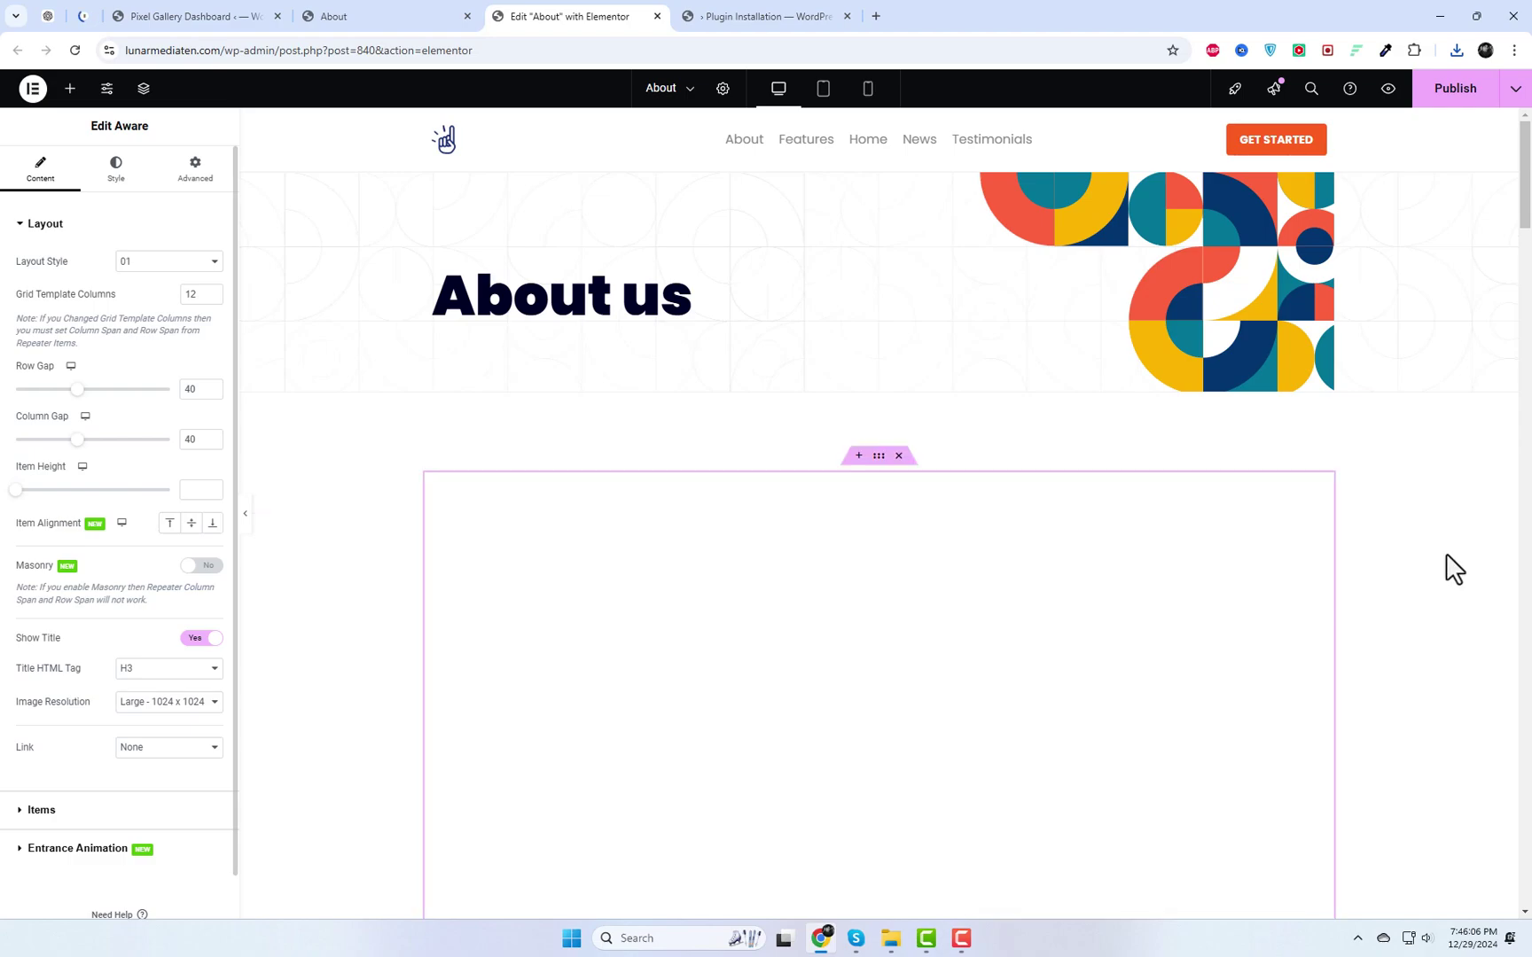
pyautogui.scroll(-3, 1374, 557)
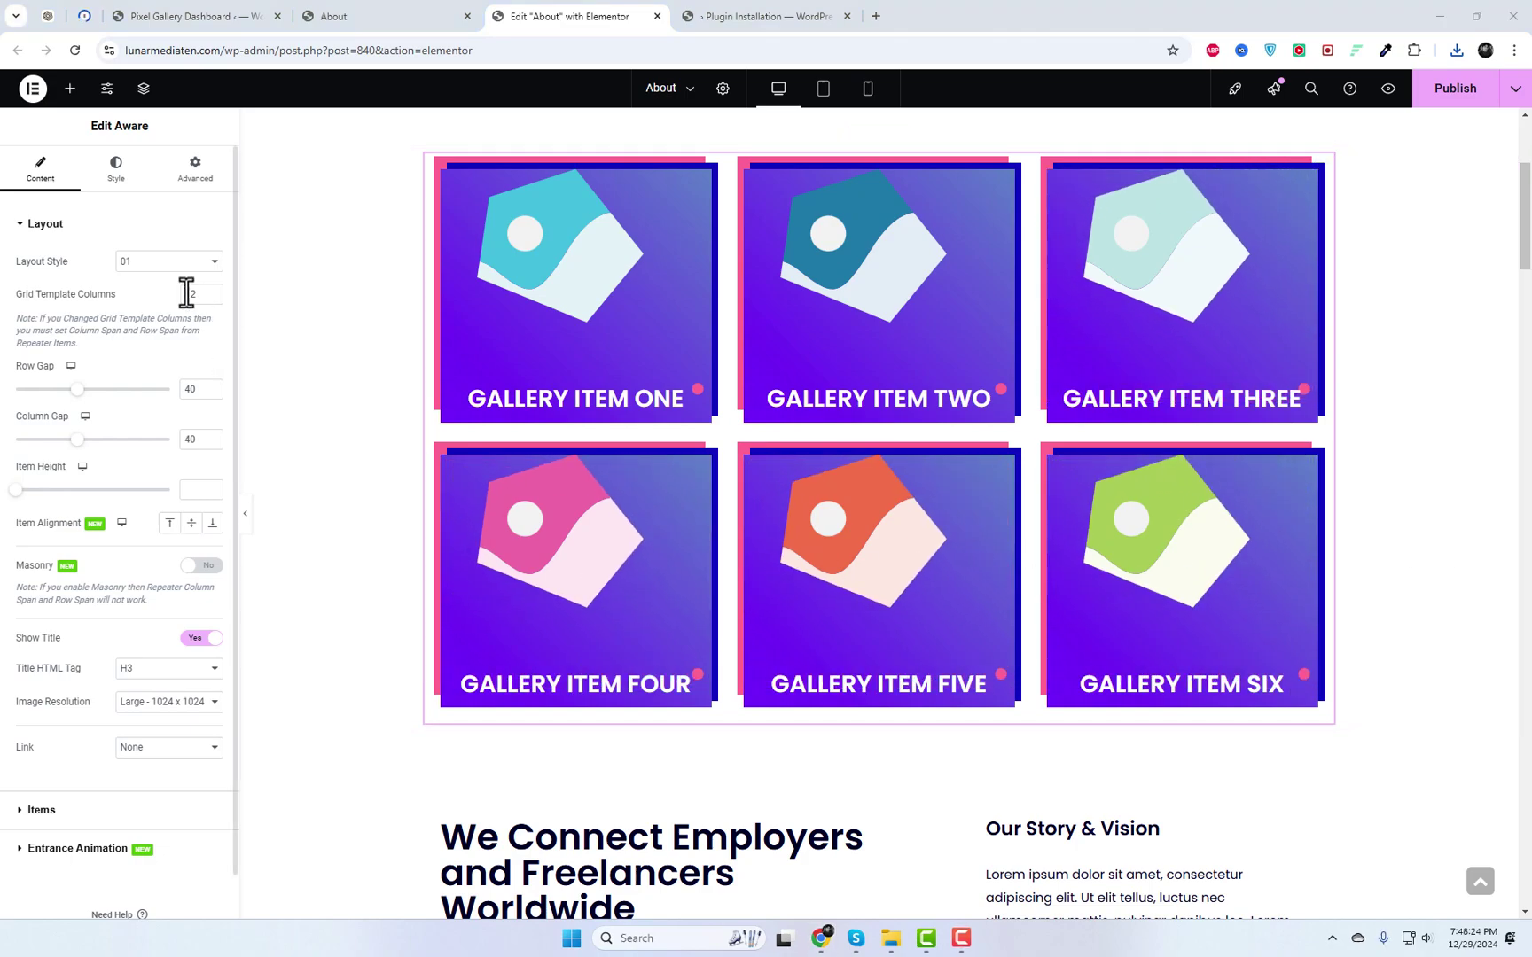
# Try layout styles 02 and 03 on the Aware gallery and return it to style 01.
pyautogui.click(167, 262)
pyautogui.click(157, 306)
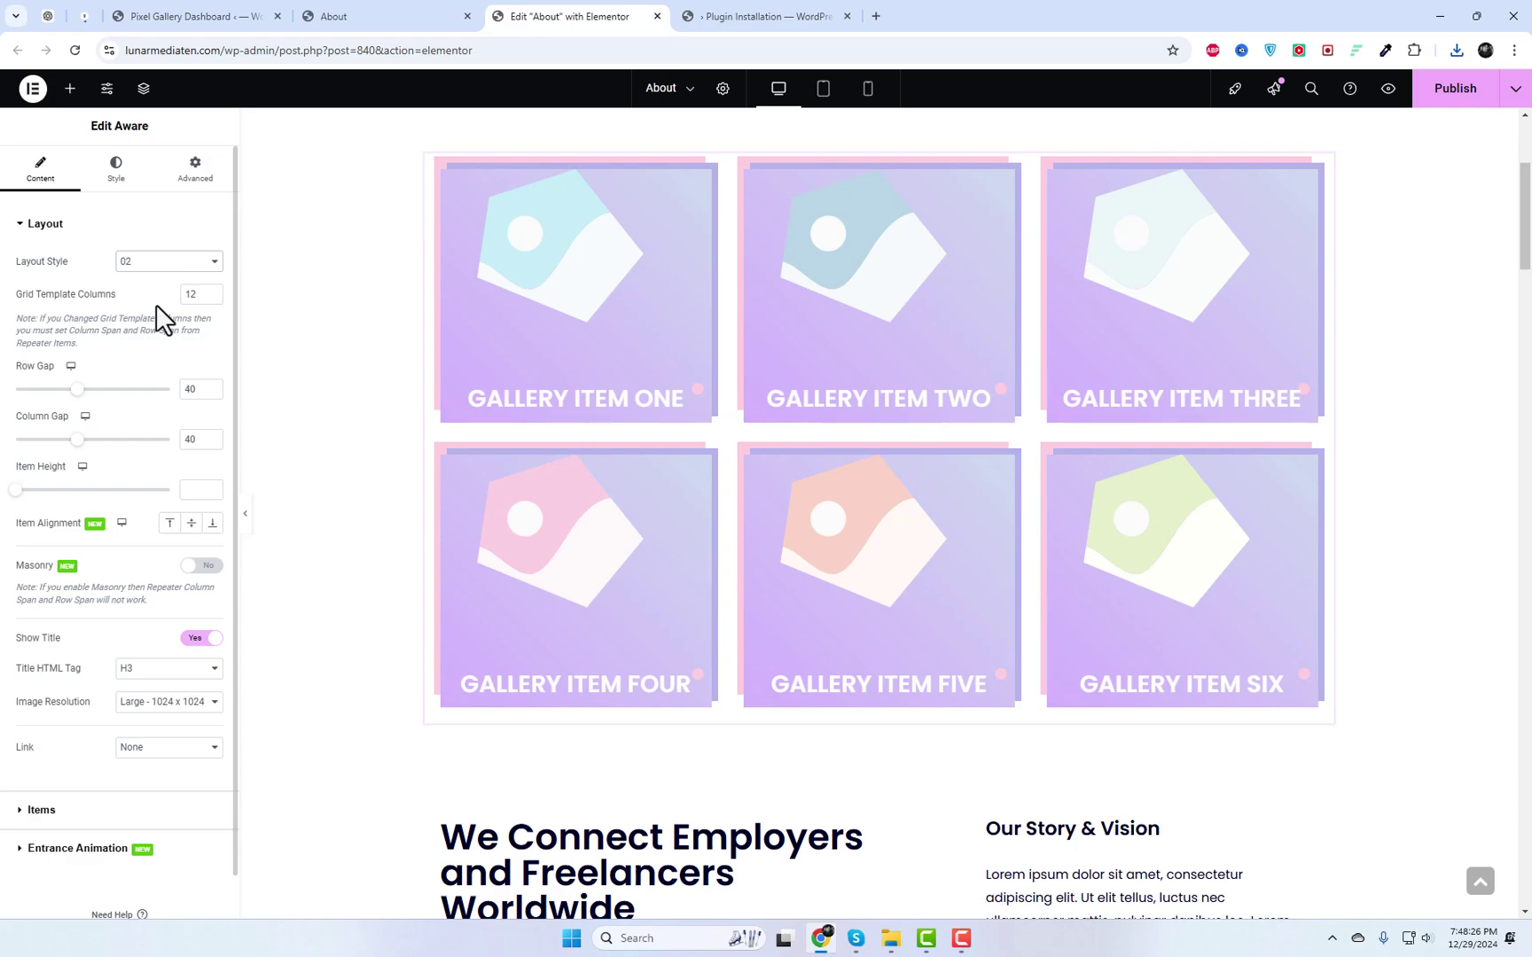
pyautogui.click(188, 266)
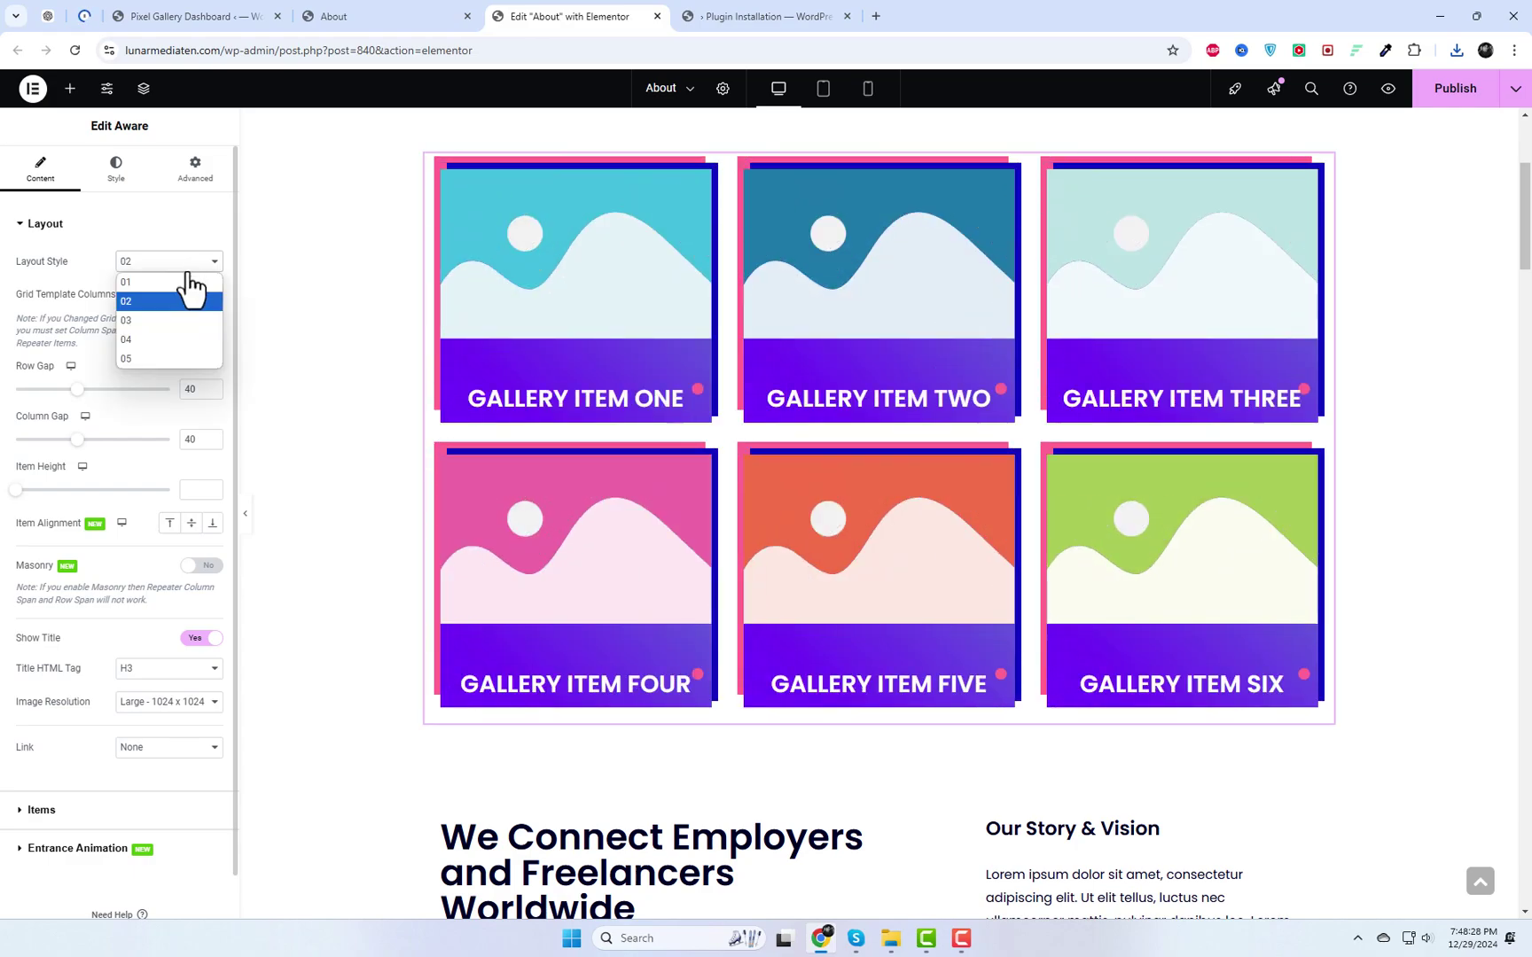
pyautogui.click(159, 321)
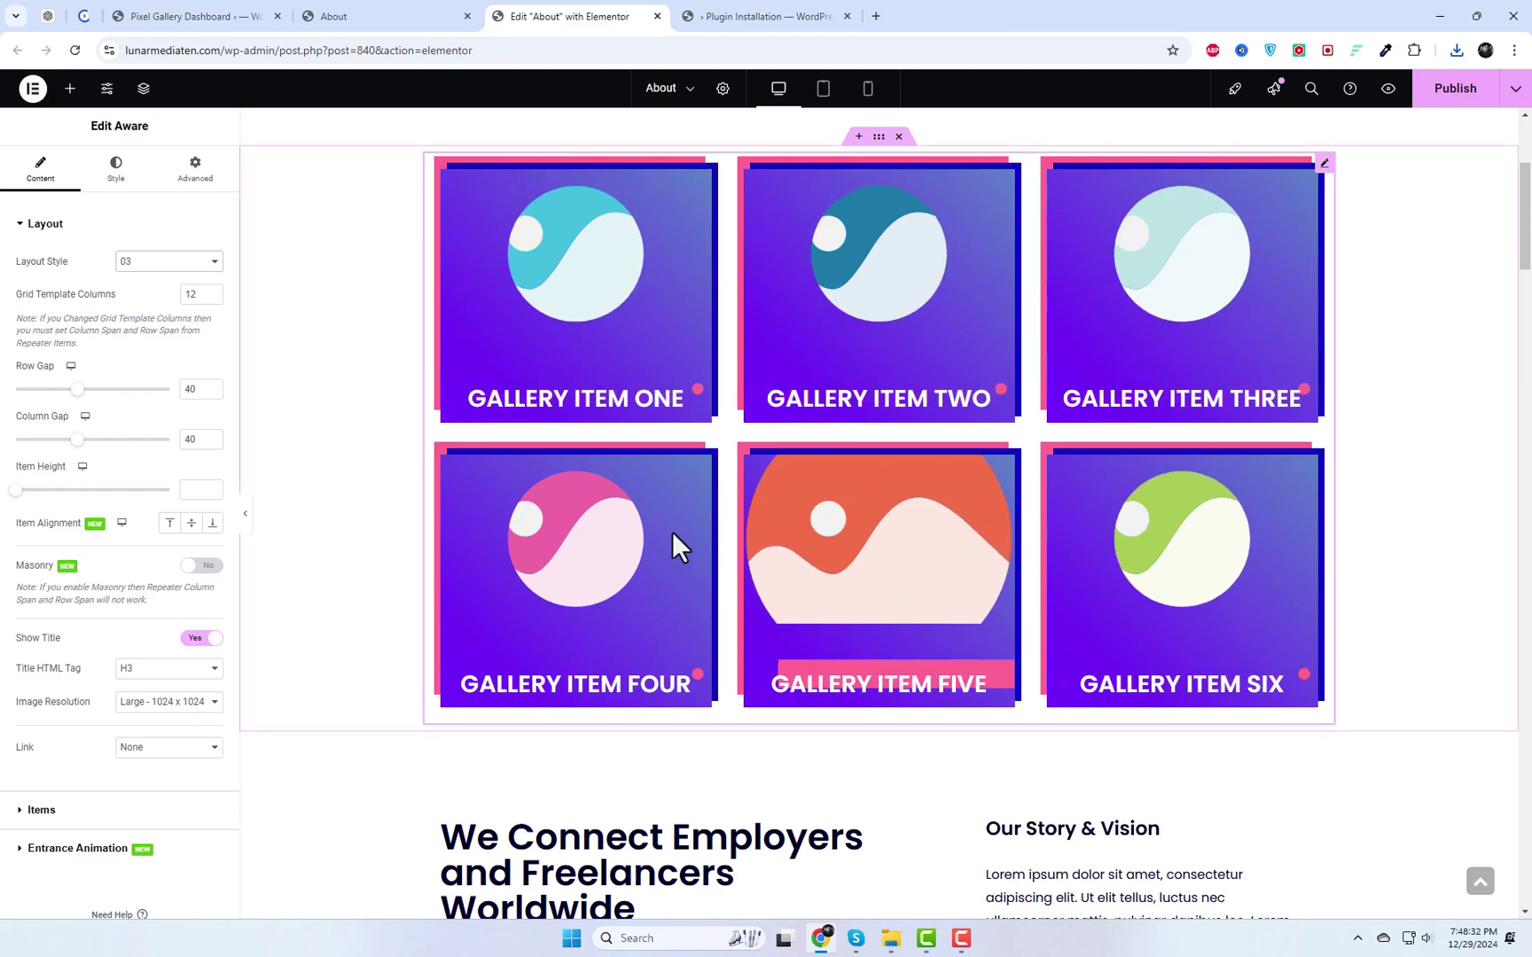
pyautogui.click(143, 266)
pyautogui.click(144, 289)
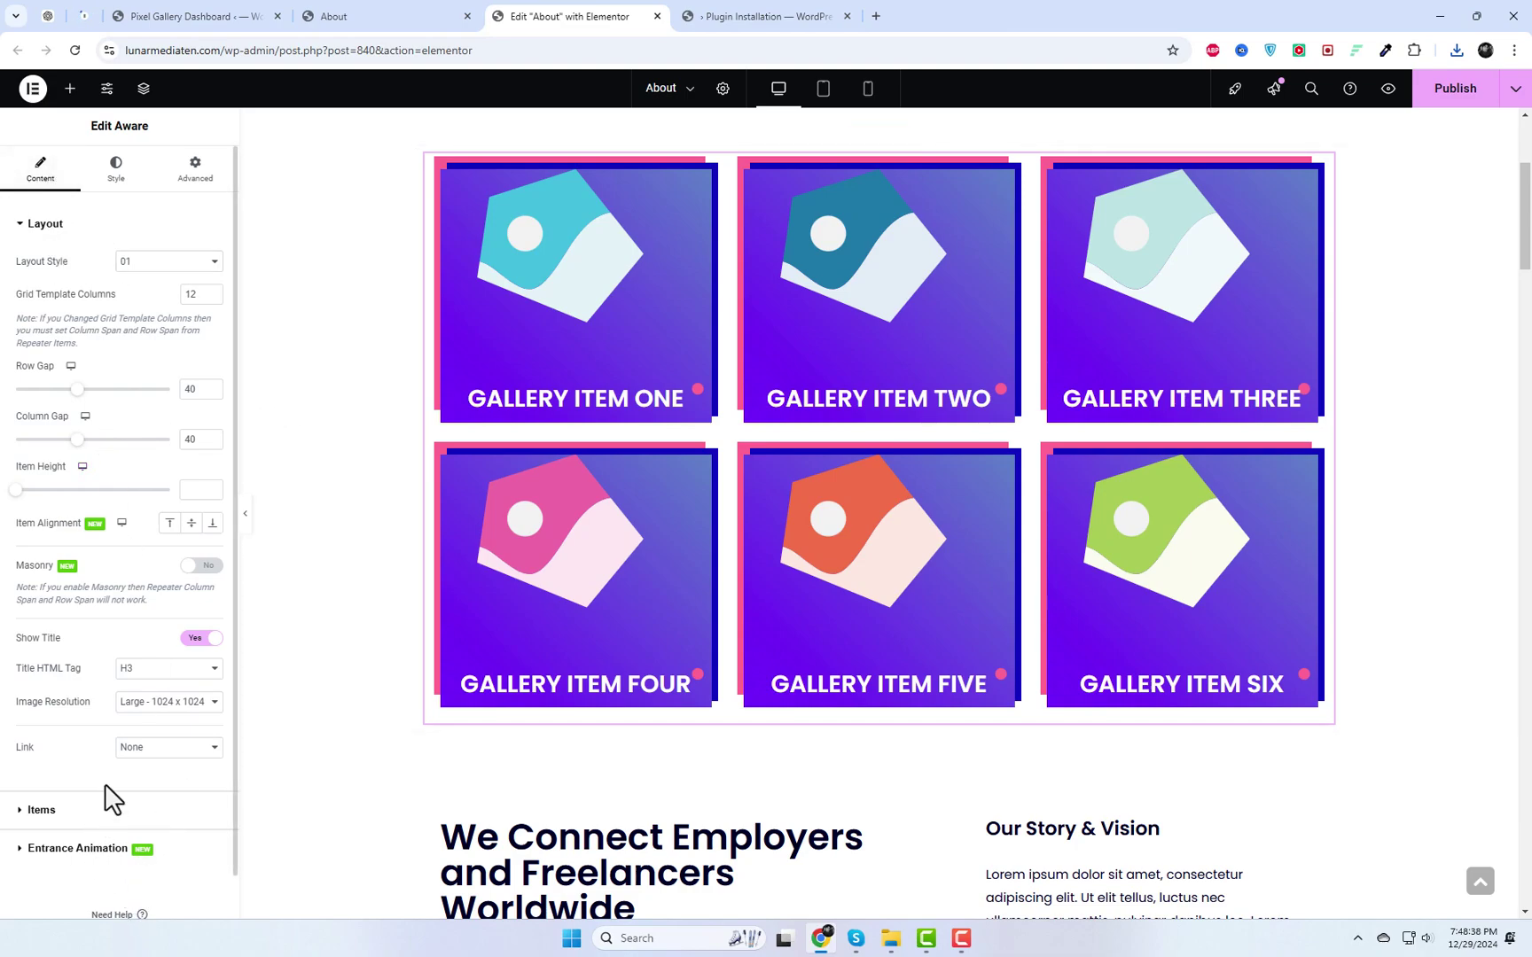
# Delete gallery items two to six from the Aware widget, keeping only Gallery Item one.
pyautogui.click(41, 809)
pyautogui.click(214, 363)
pyautogui.click(213, 363)
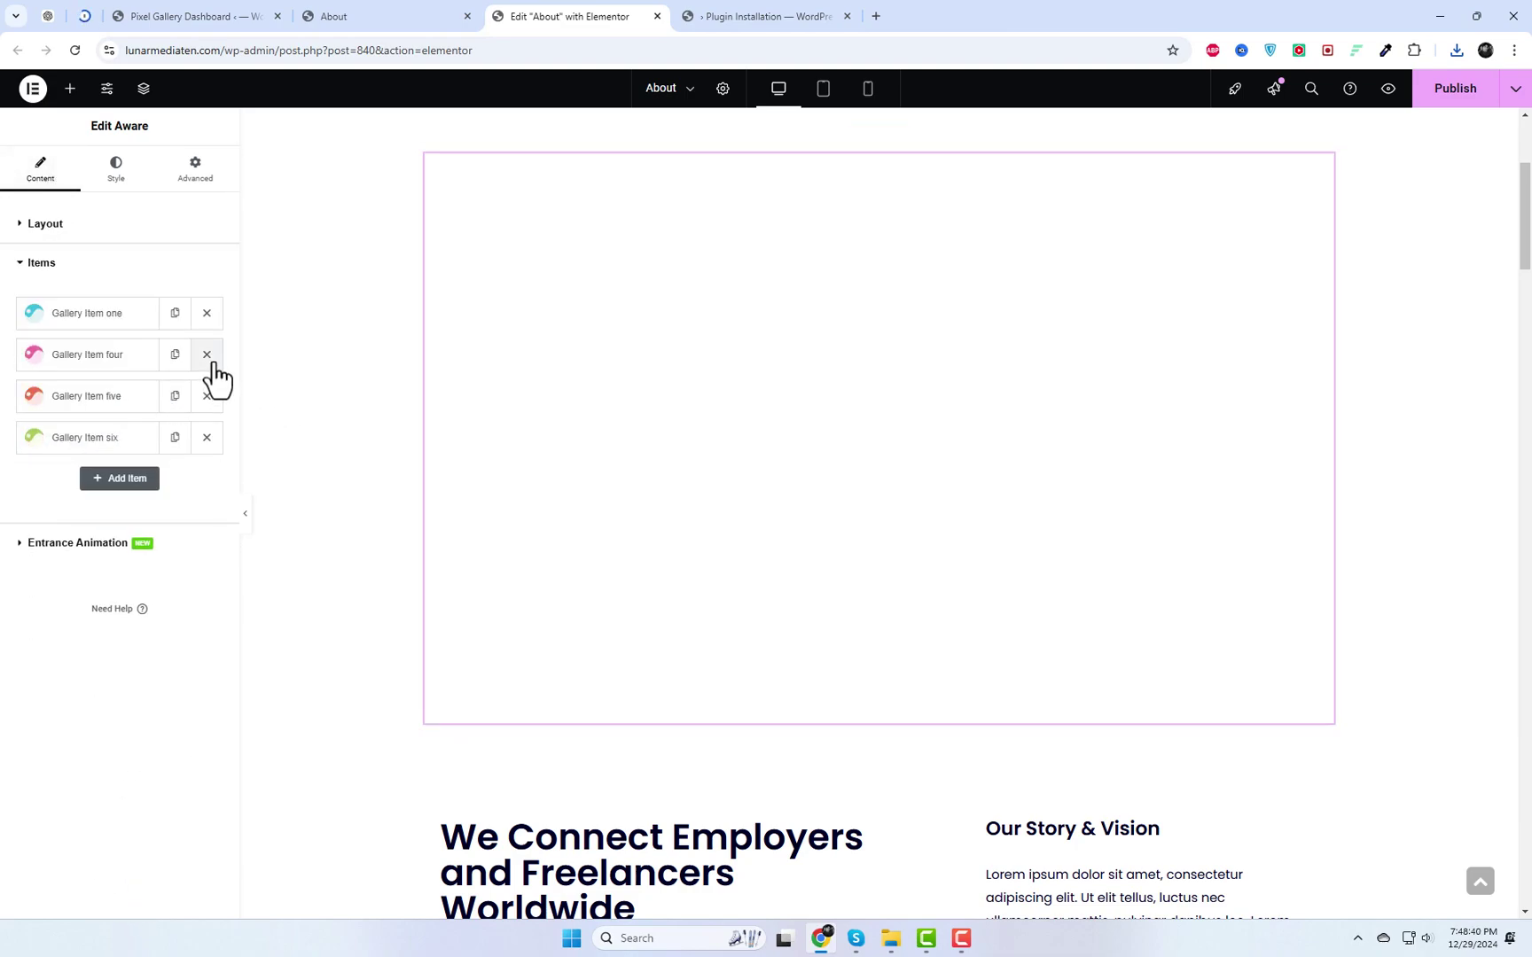
pyautogui.click(214, 363)
pyautogui.click(214, 363)
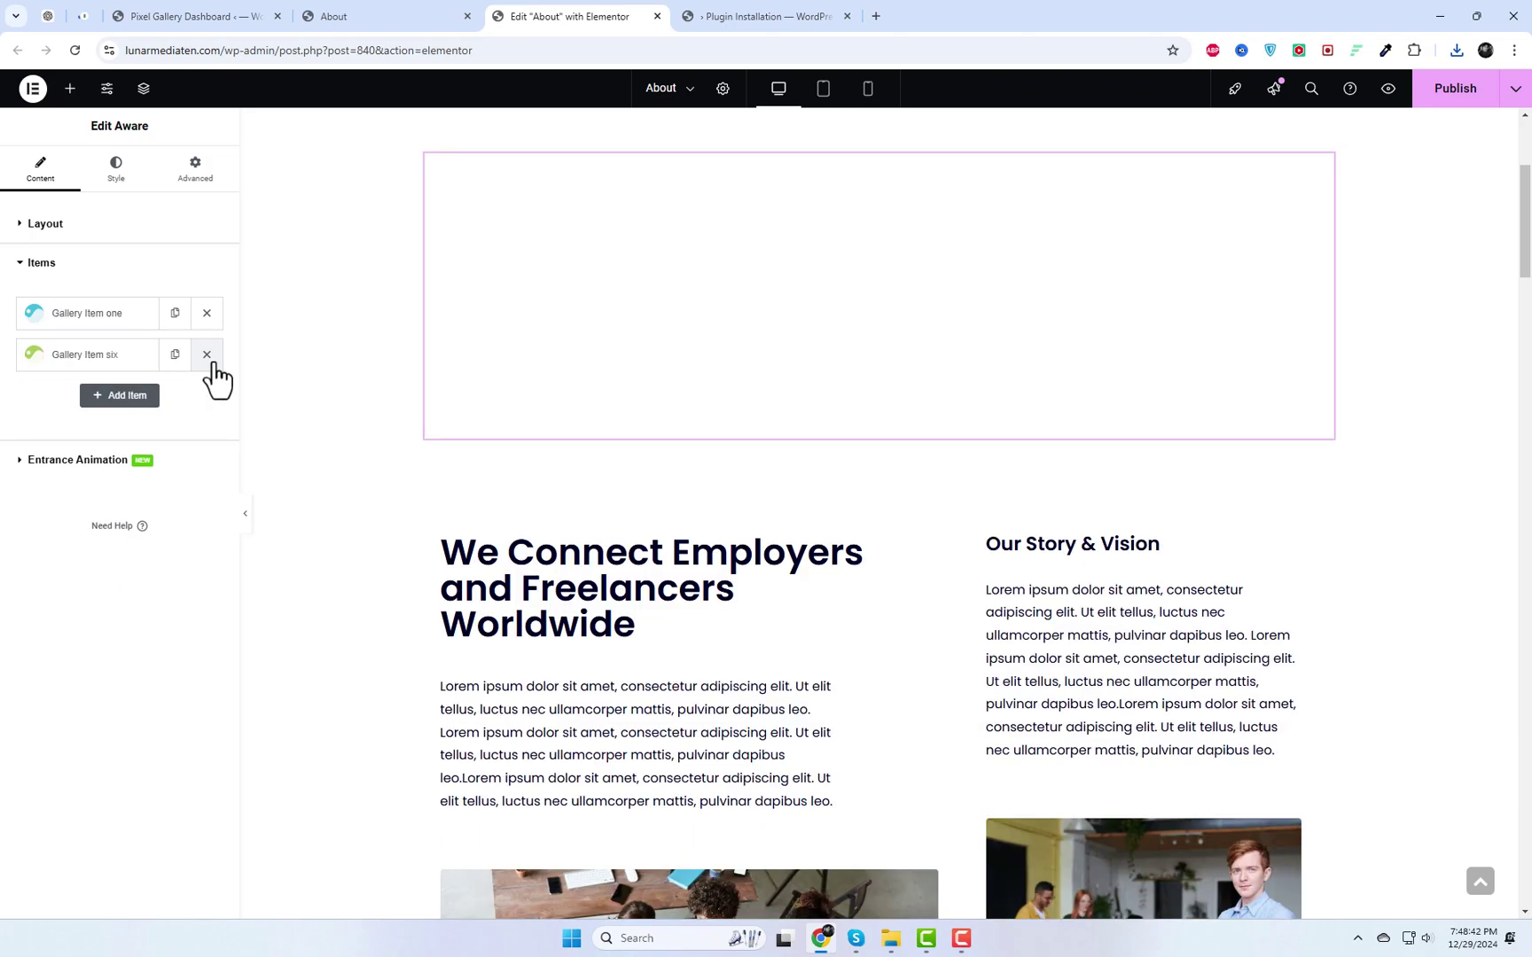
pyautogui.click(214, 363)
# Upload all eleven numbered images, 001 through 029, from the backup14 folder to the media library while choosing Gallery Item one's image.
pyautogui.click(92, 321)
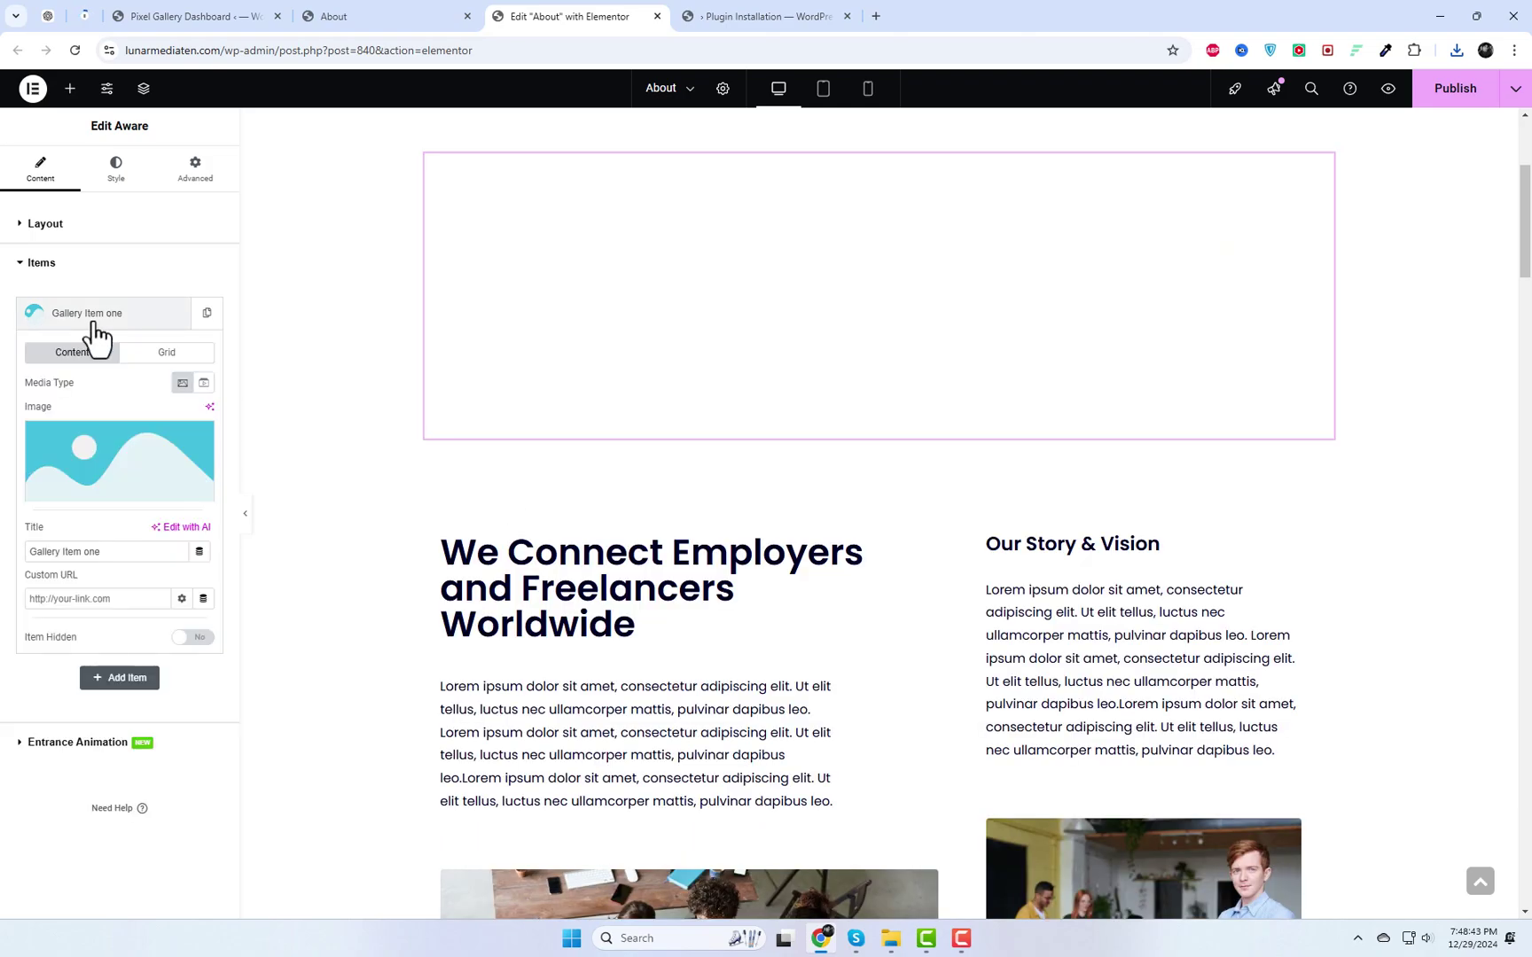
pyautogui.click(146, 465)
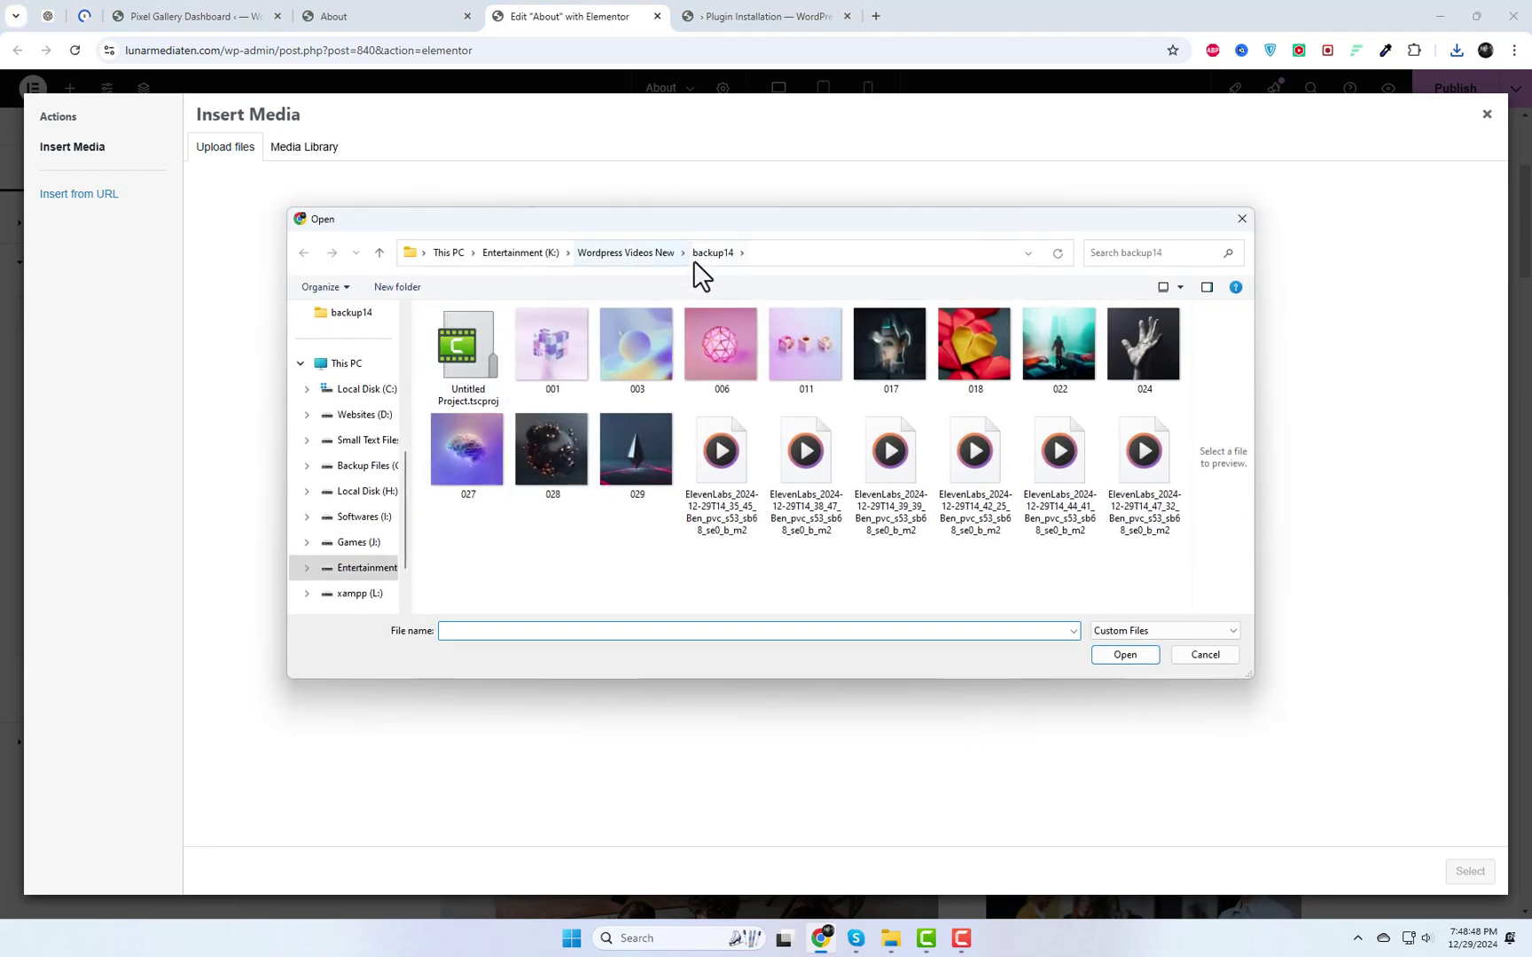
pyautogui.click(576, 367)
pyautogui.keyDown('ctrl'); pyautogui.click(629, 368); pyautogui.keyUp('ctrl')
pyautogui.keyDown('ctrl'); pyautogui.click(688, 367); pyautogui.keyUp('ctrl')
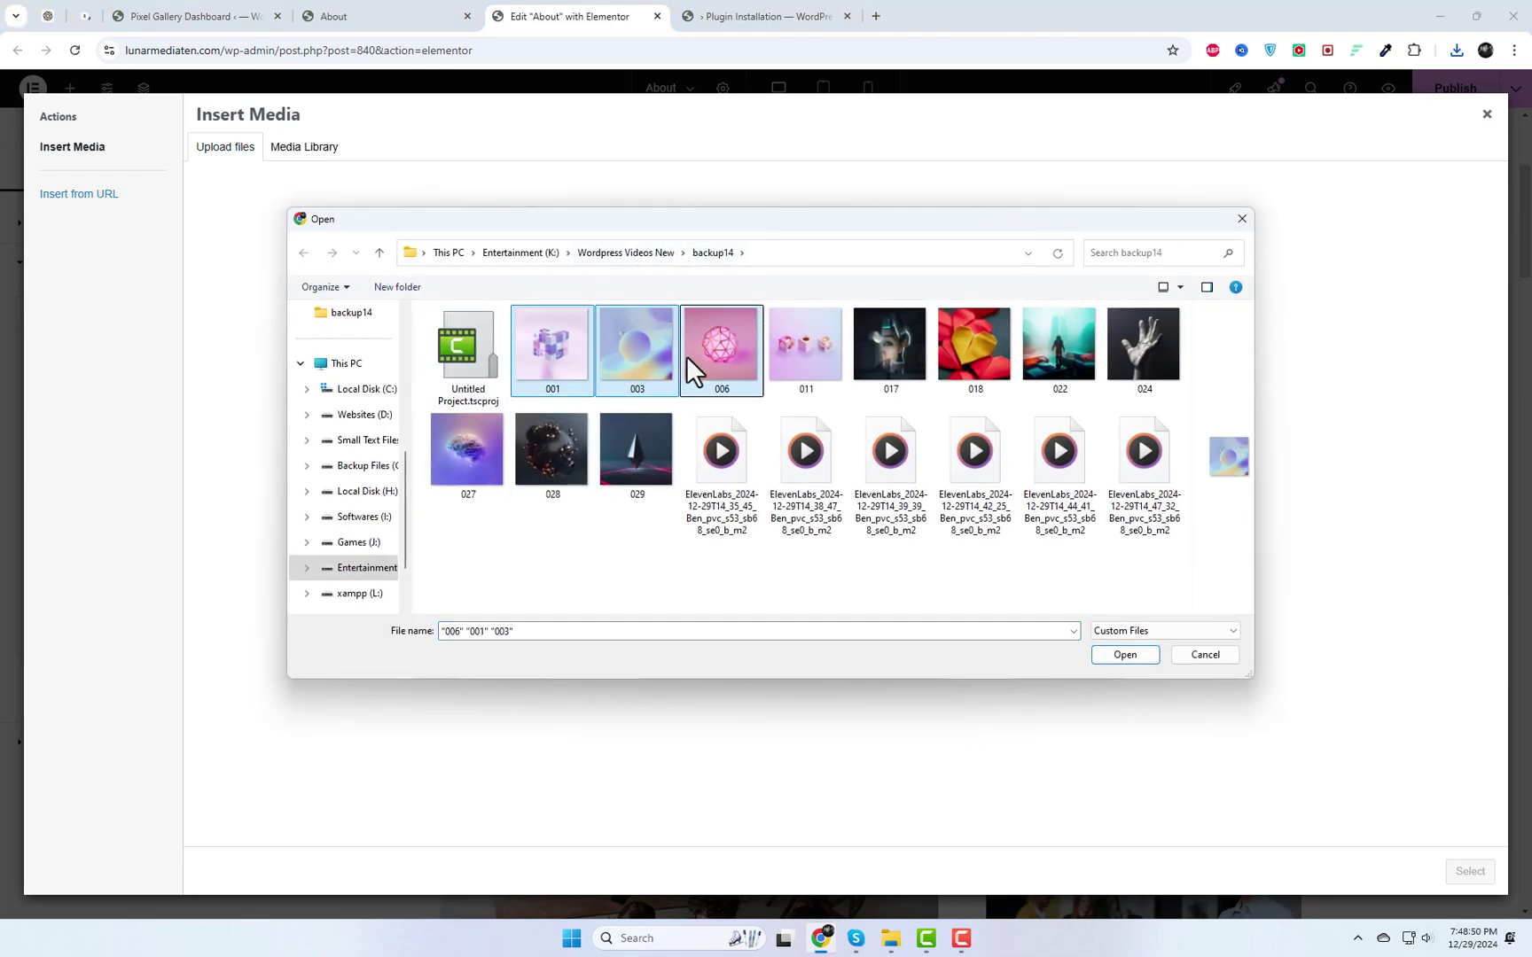
pyautogui.keyDown('ctrl'); pyautogui.click(802, 368); pyautogui.keyUp('ctrl')
pyautogui.keyDown('ctrl'); pyautogui.click(1090, 364); pyautogui.keyUp('ctrl')
pyautogui.keyDown('ctrl'); pyautogui.click(1136, 359); pyautogui.keyUp('ctrl')
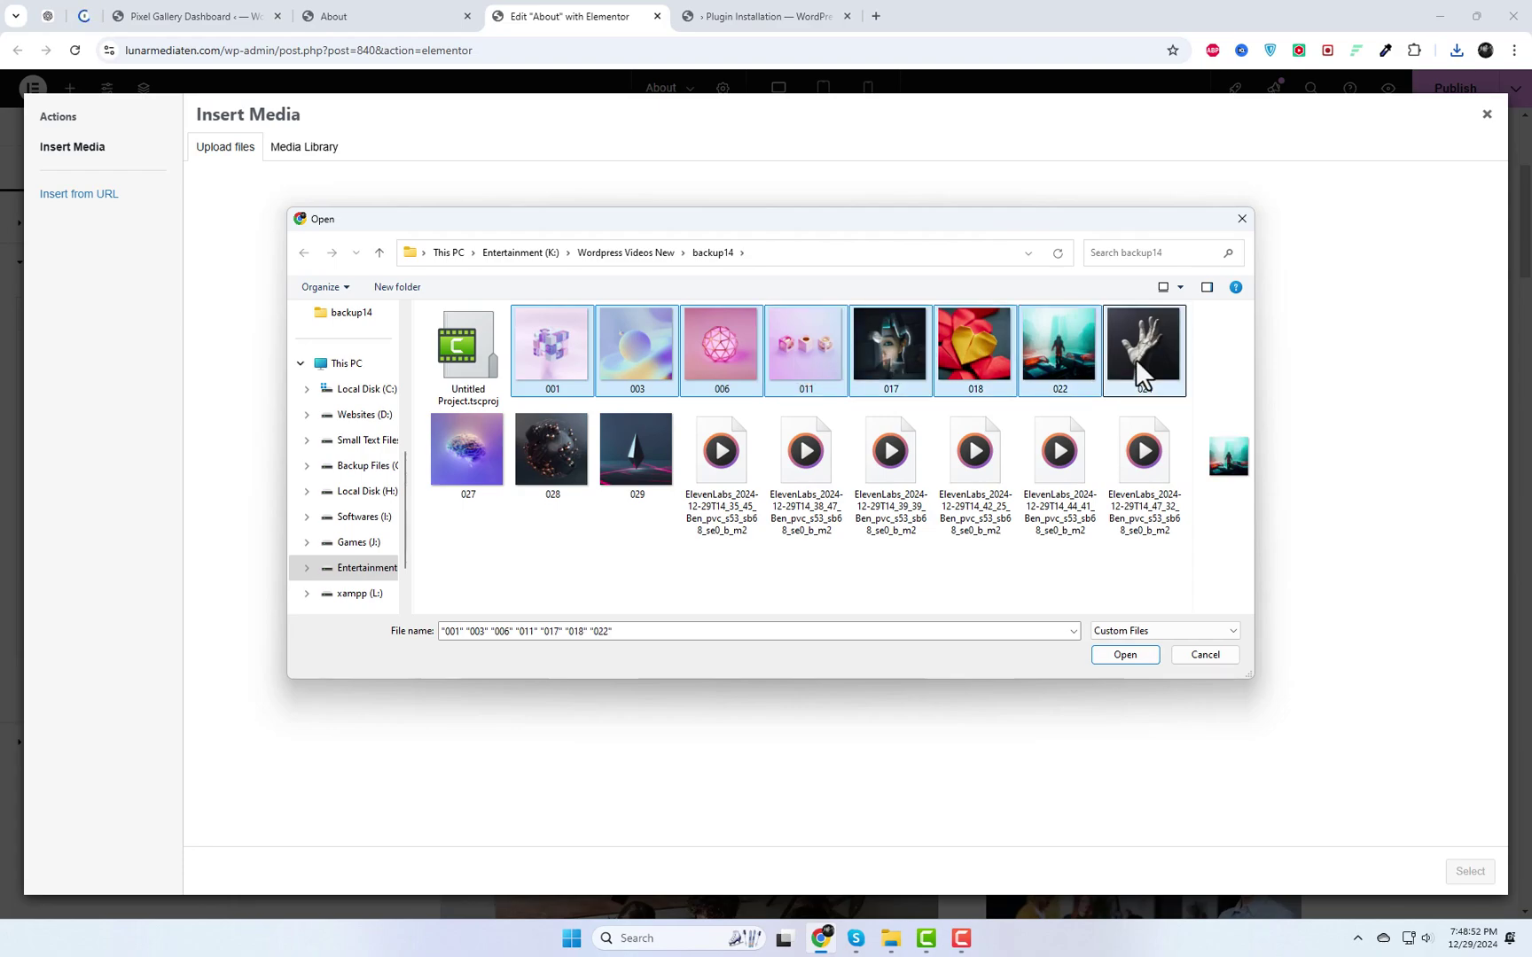
pyautogui.keyDown('ctrl'); pyautogui.click(555, 451); pyautogui.keyUp('ctrl')
pyautogui.keyDown('ctrl'); pyautogui.click(636, 450); pyautogui.keyUp('ctrl')
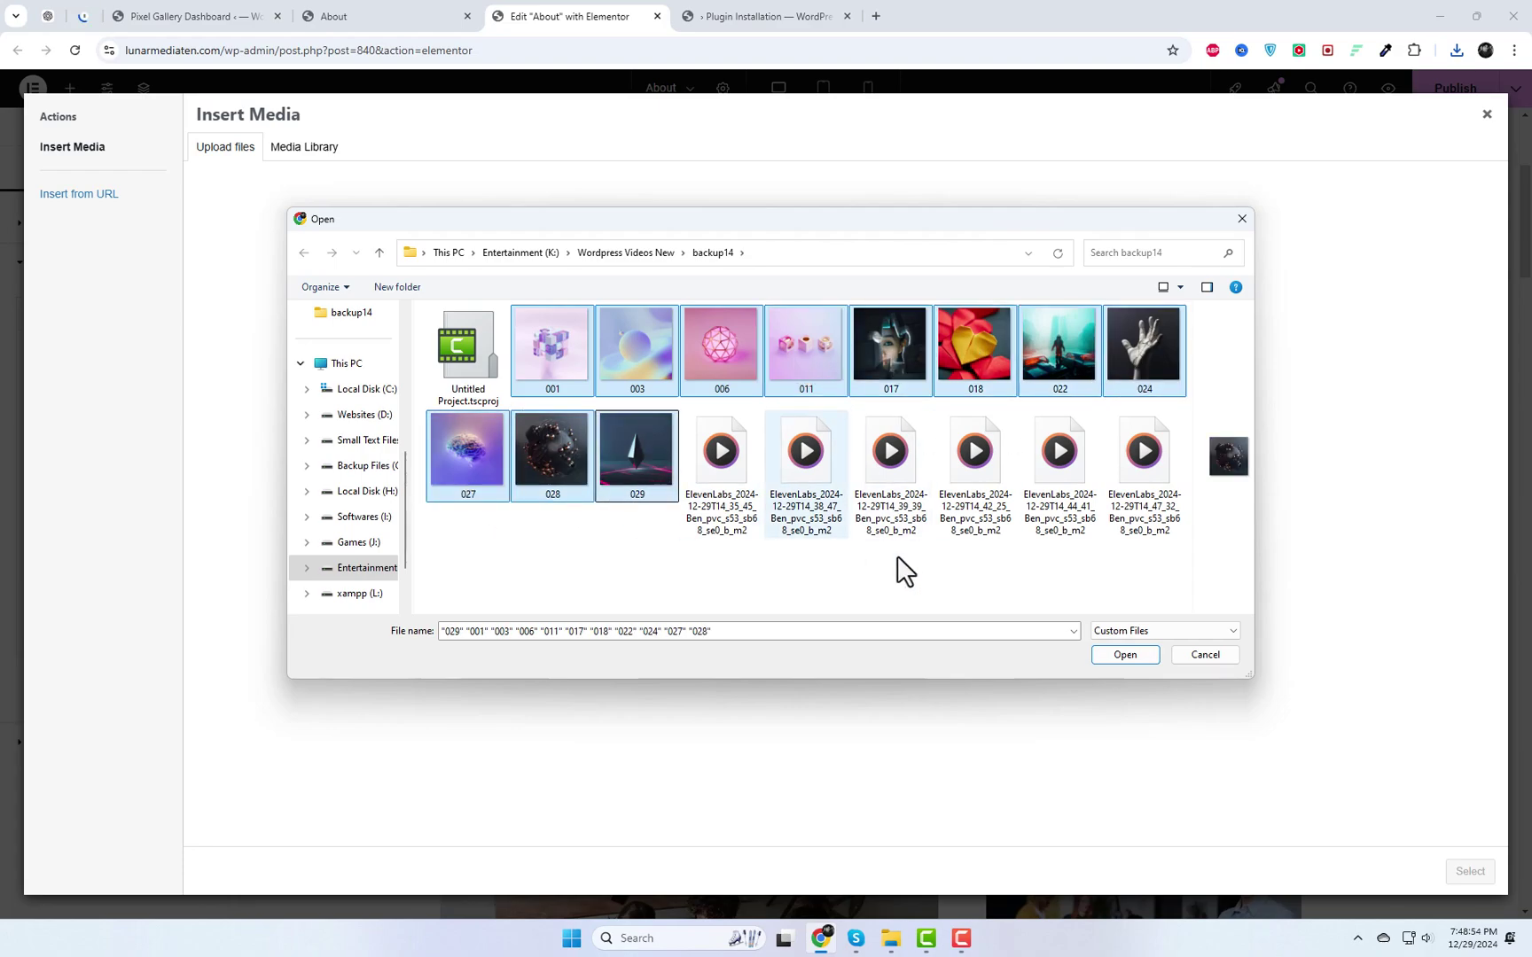
pyautogui.click(1152, 654)
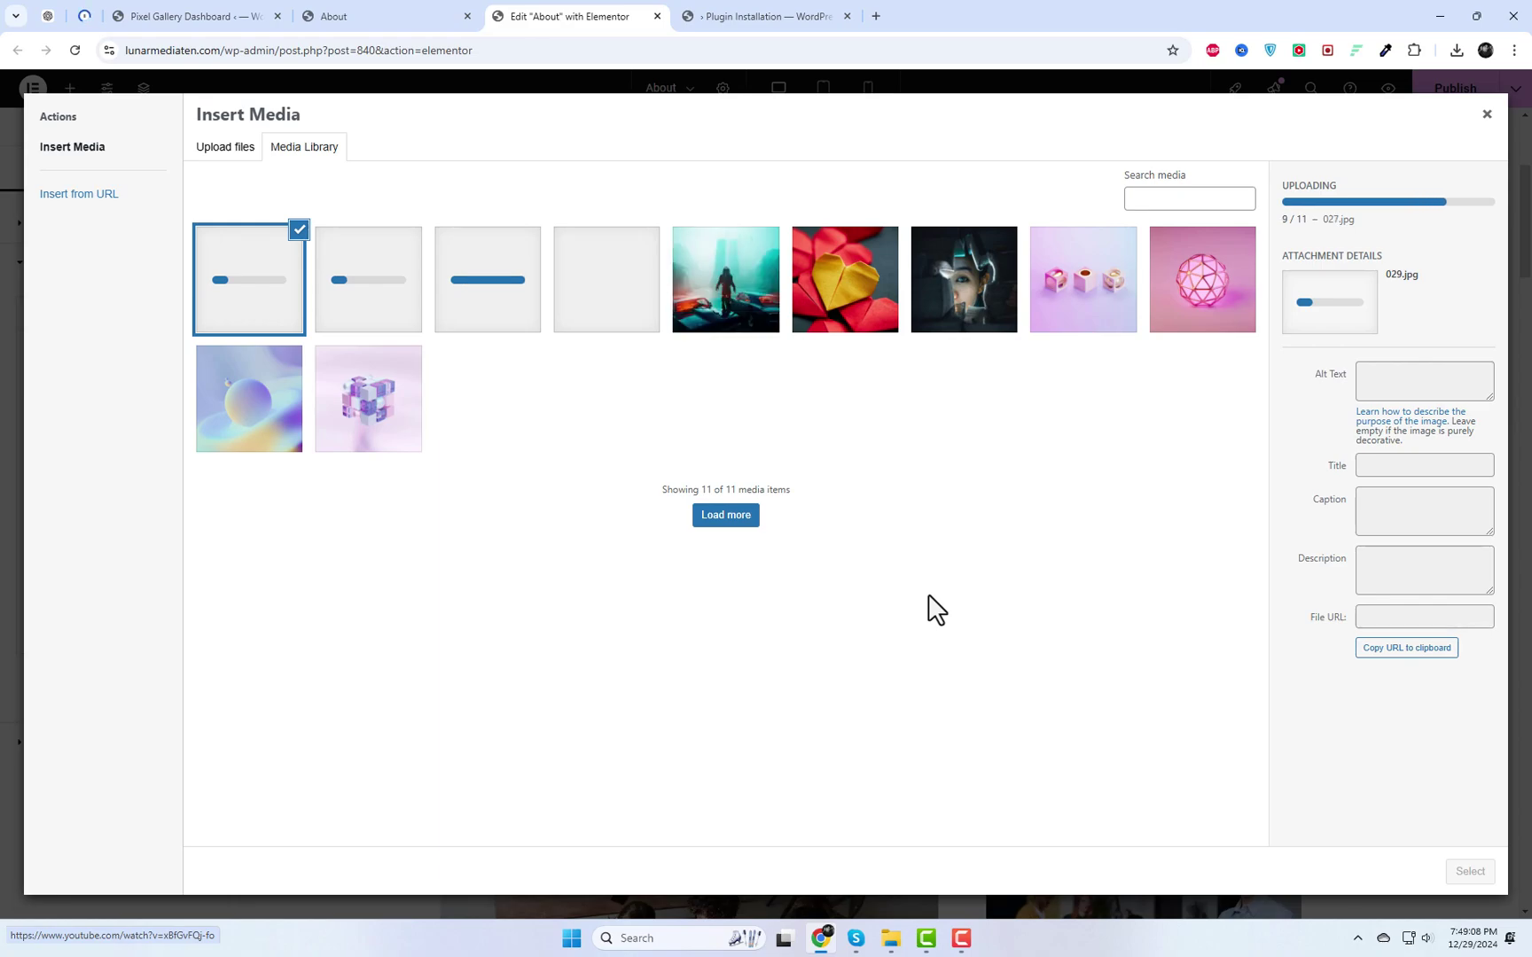
# Give the remaining gallery item the image 022, the title "Gallery Item01" and the custom URL #.
pyautogui.click(727, 297)
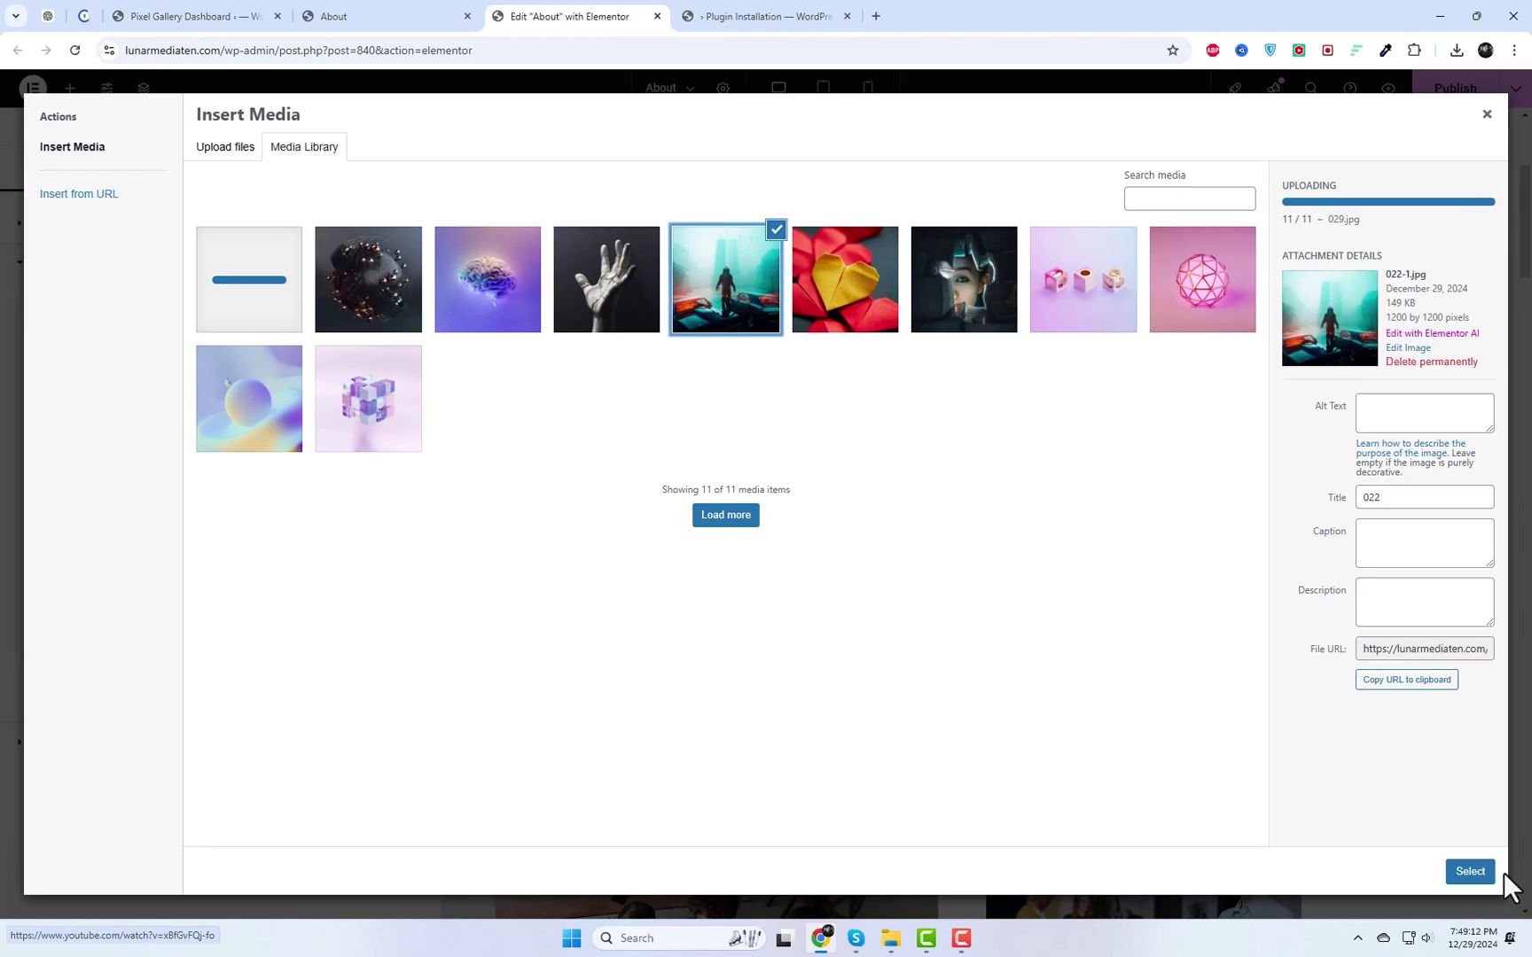
pyautogui.click(1483, 873)
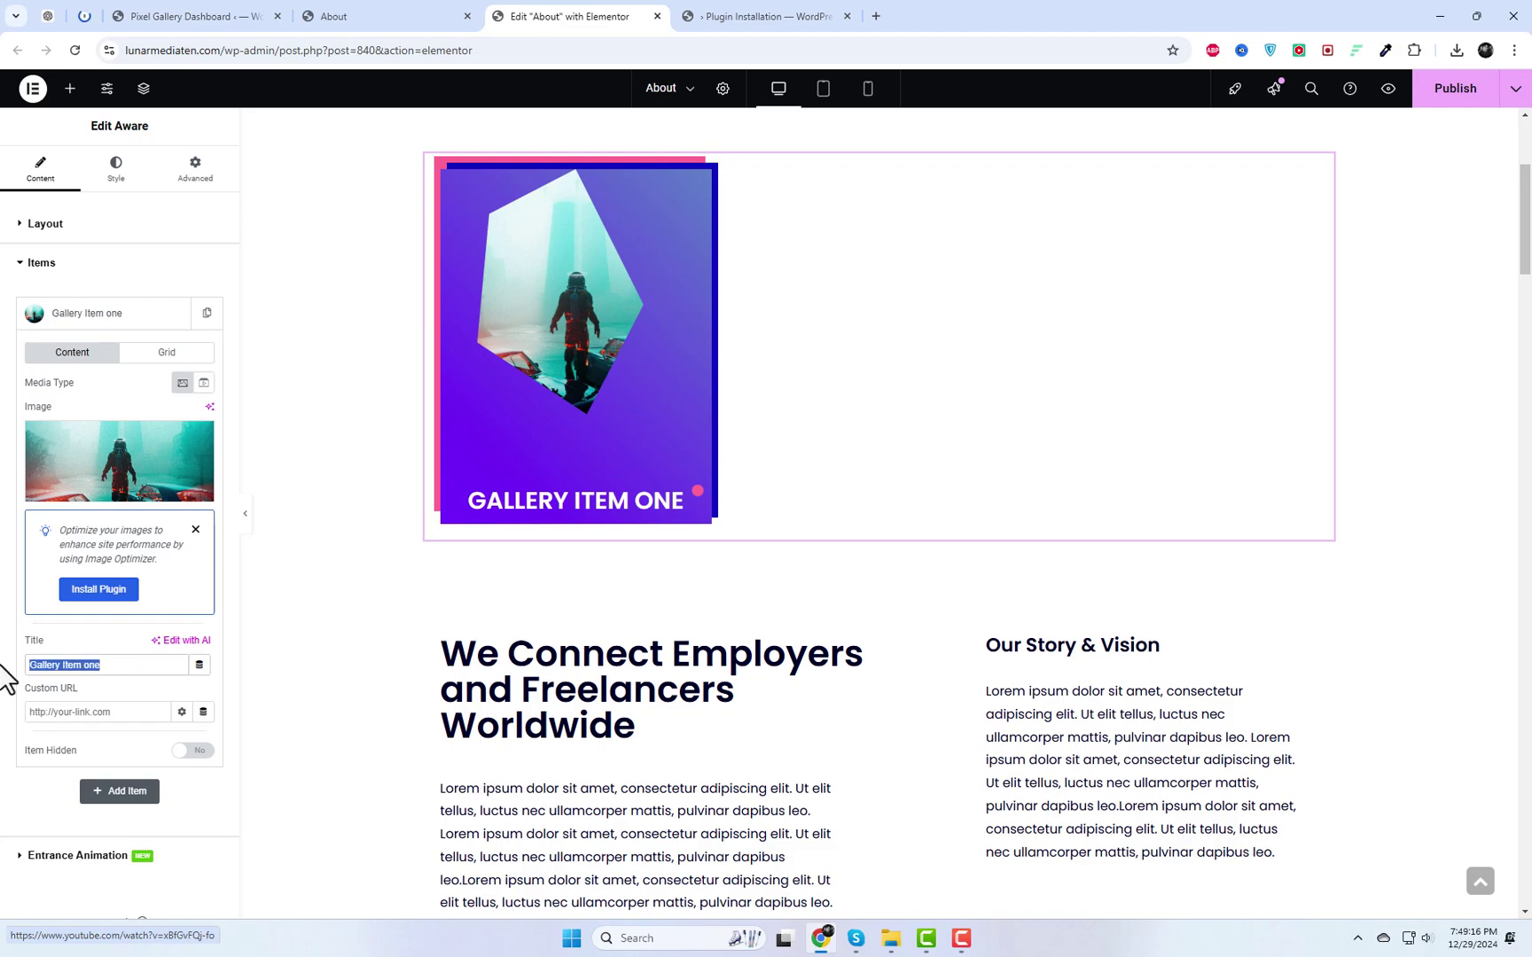
pyautogui.write('Ga')
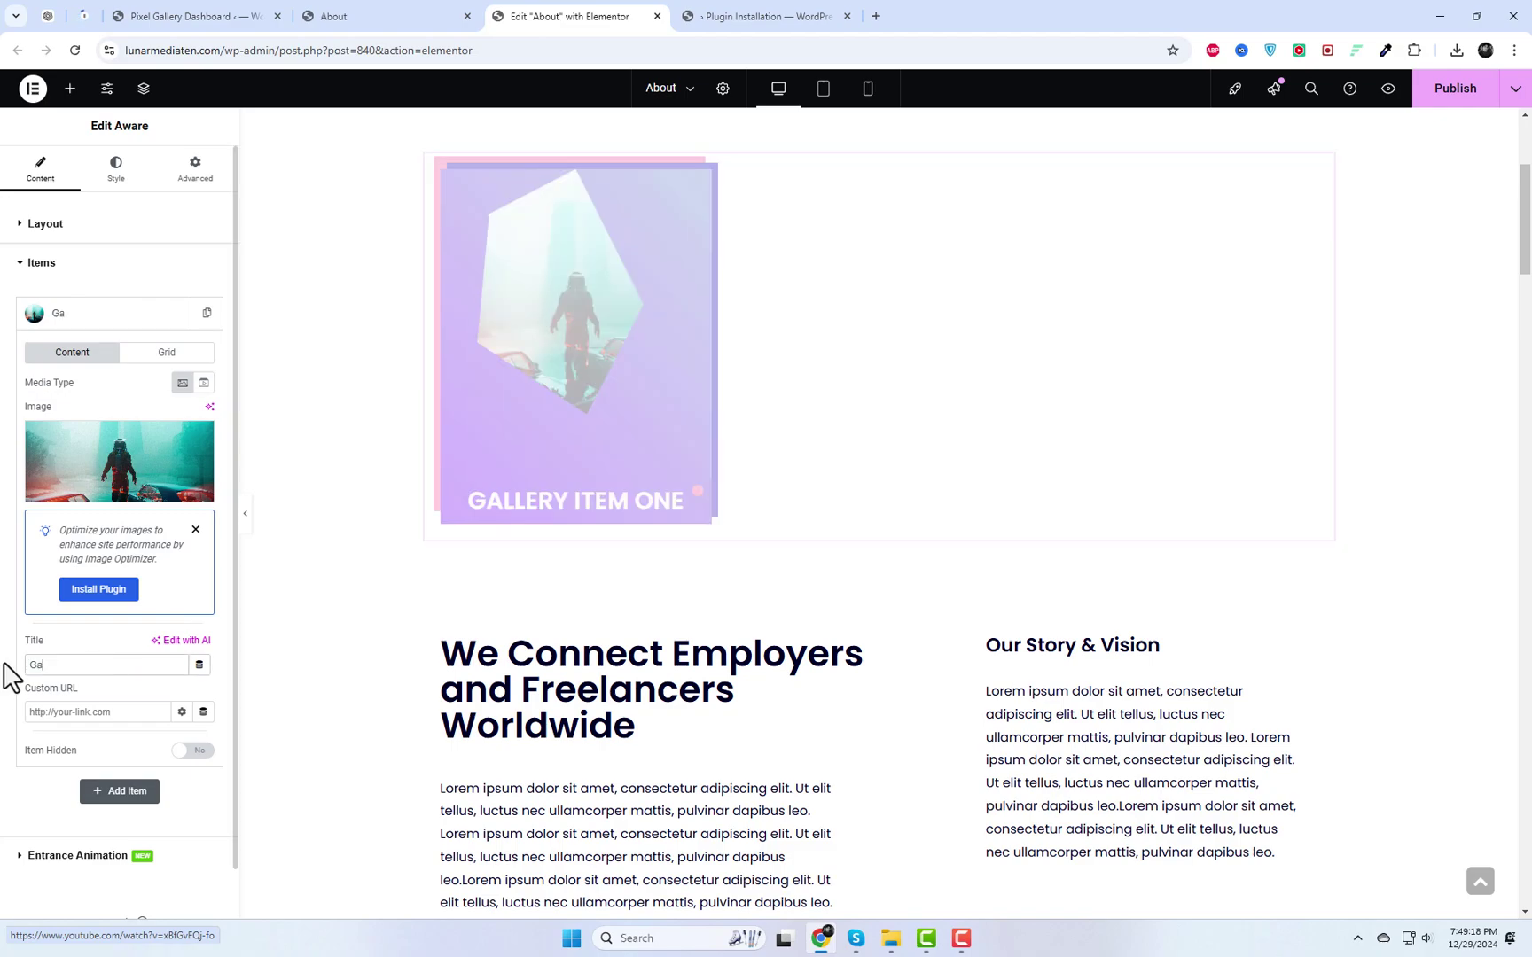
pyautogui.write('llery Item')
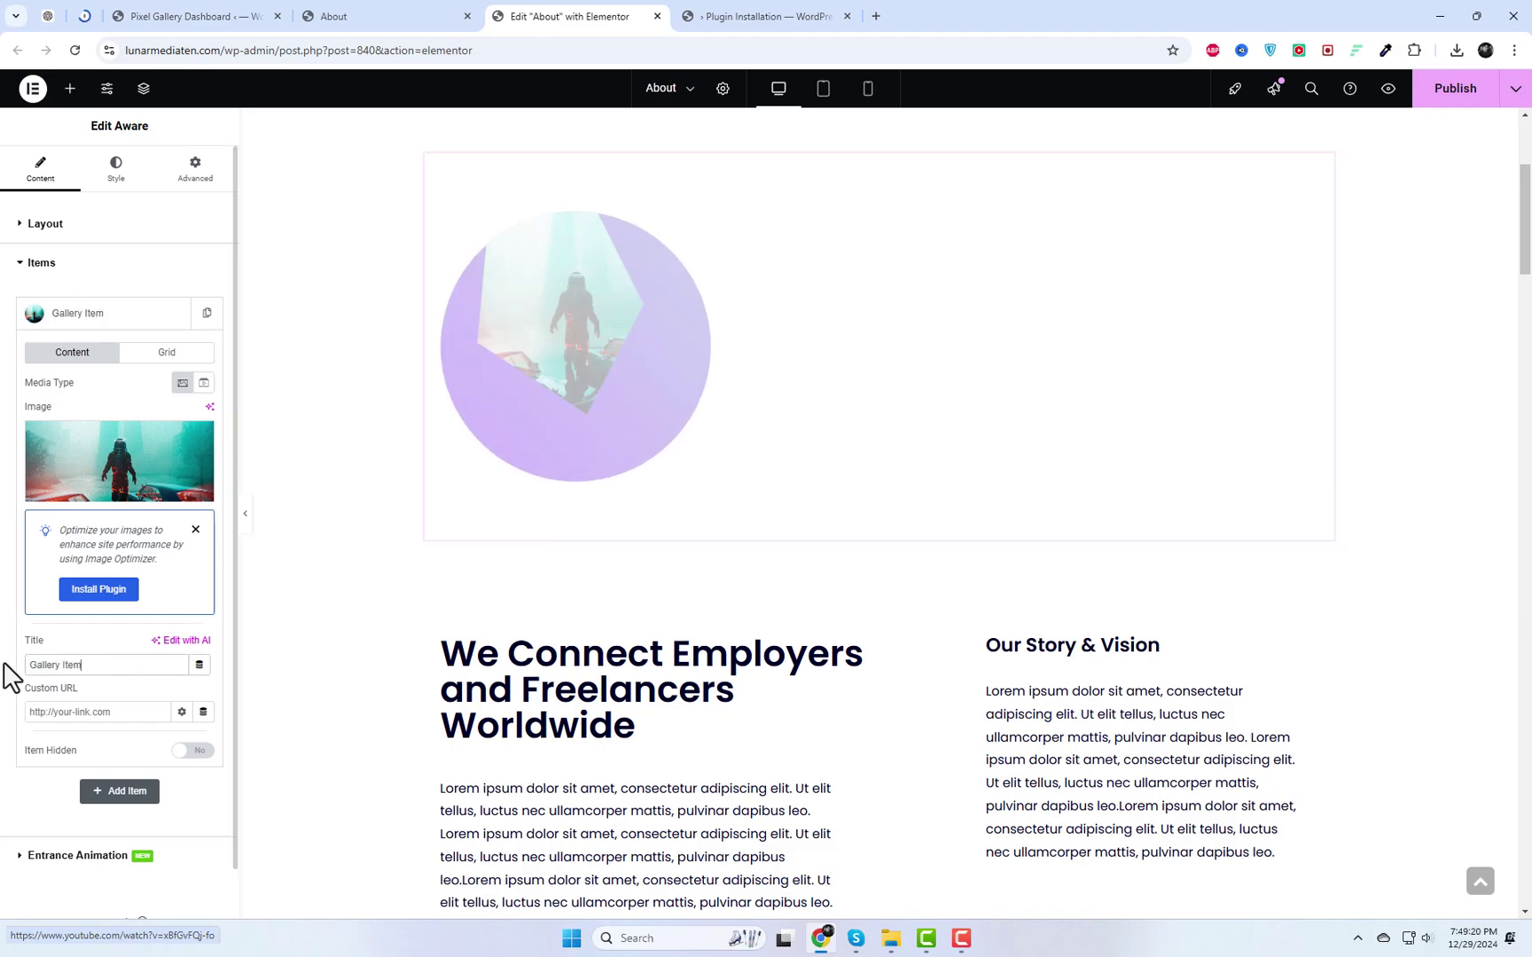
pyautogui.write('01')
pyautogui.click(127, 713)
pyautogui.write('#')
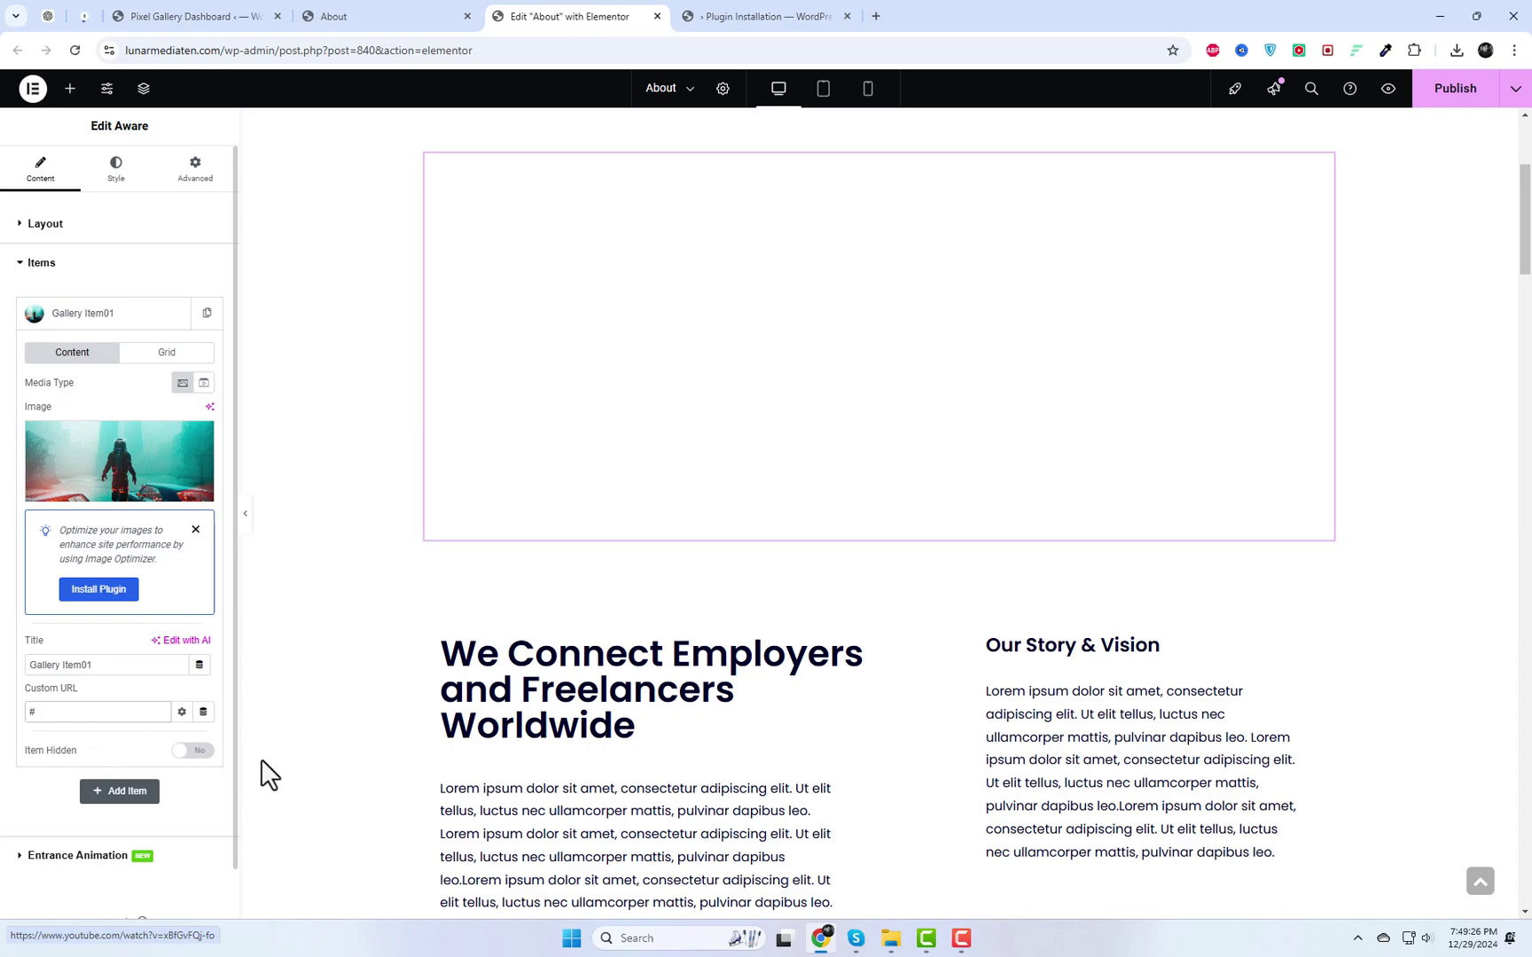
pyautogui.click(121, 324)
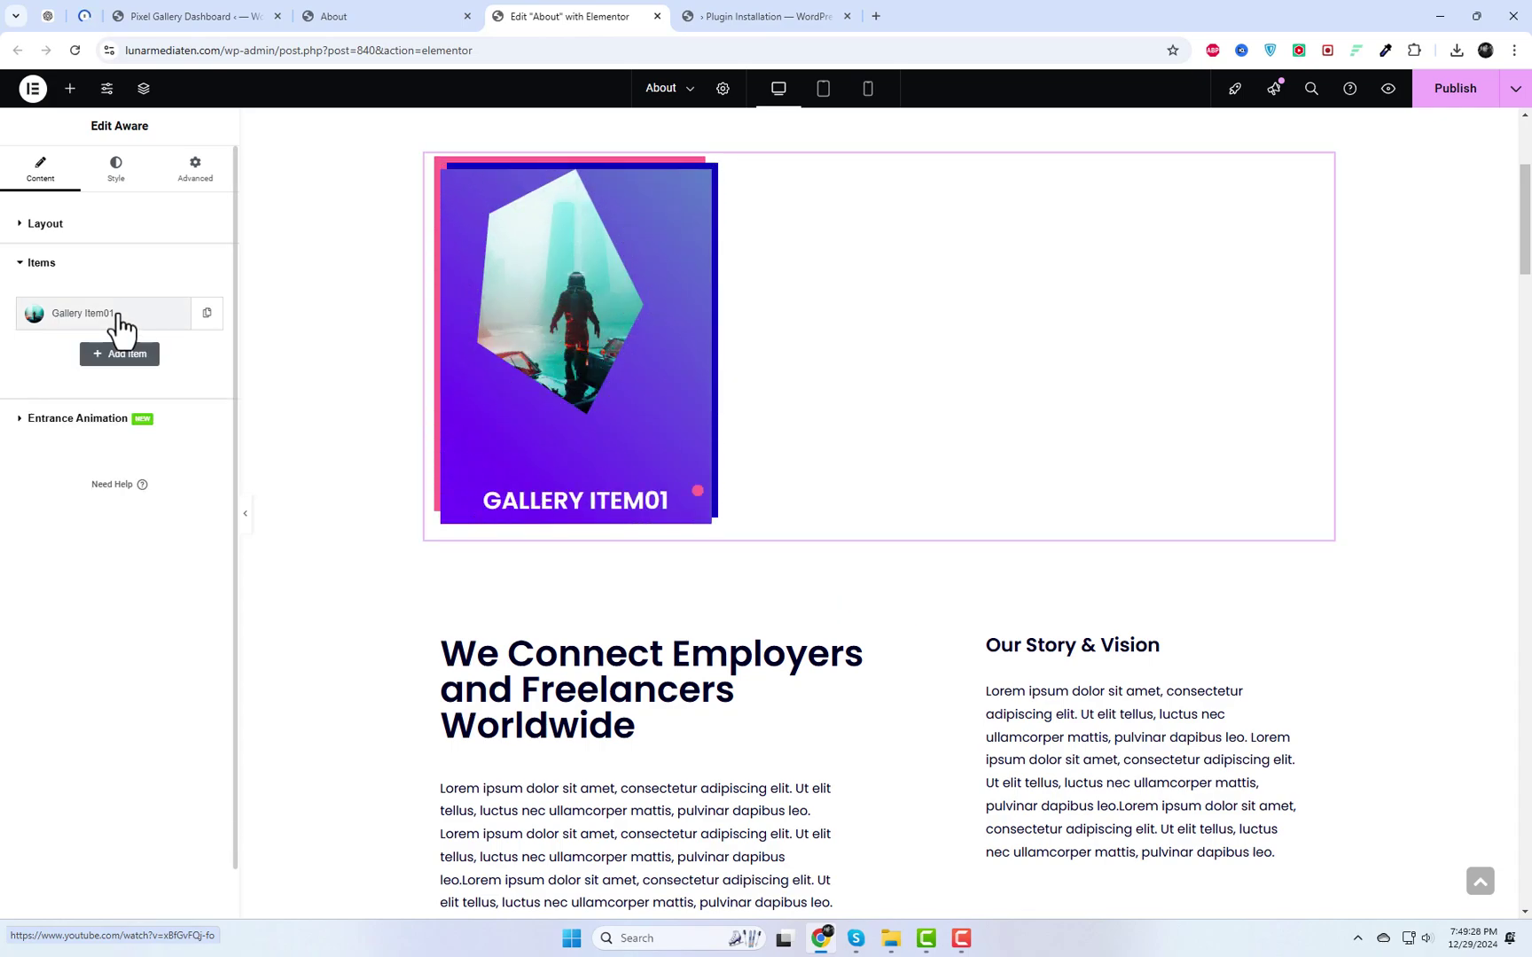
# Duplicate the Gallery Item01 entry six times to get seven gallery items.
pyautogui.click(207, 315)
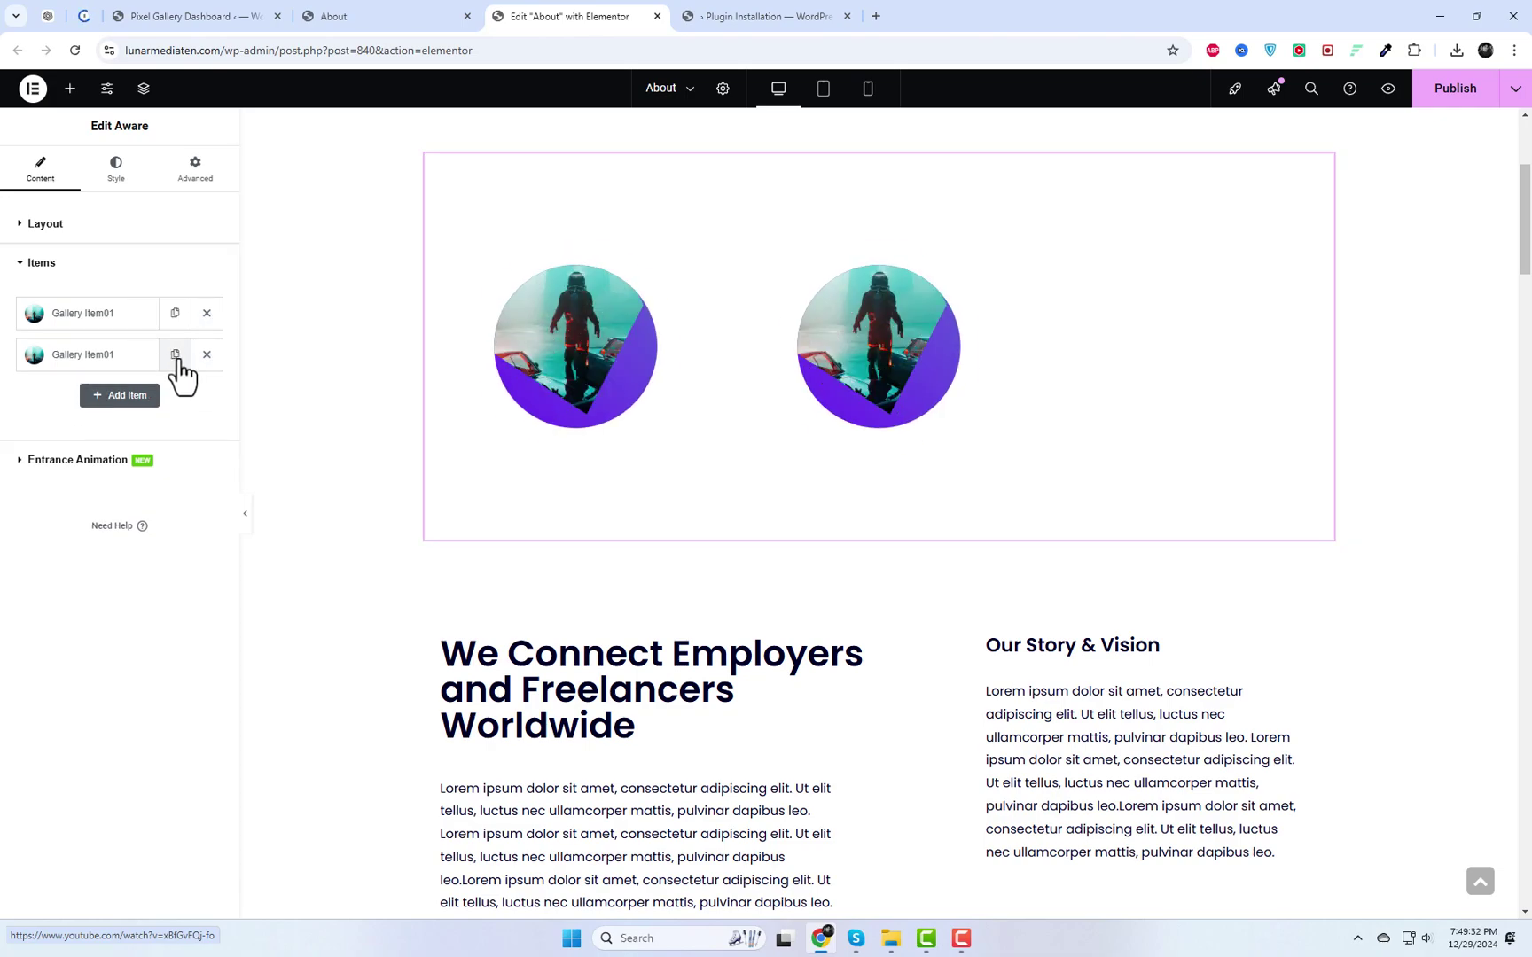
pyautogui.click(175, 356)
pyautogui.click(176, 397)
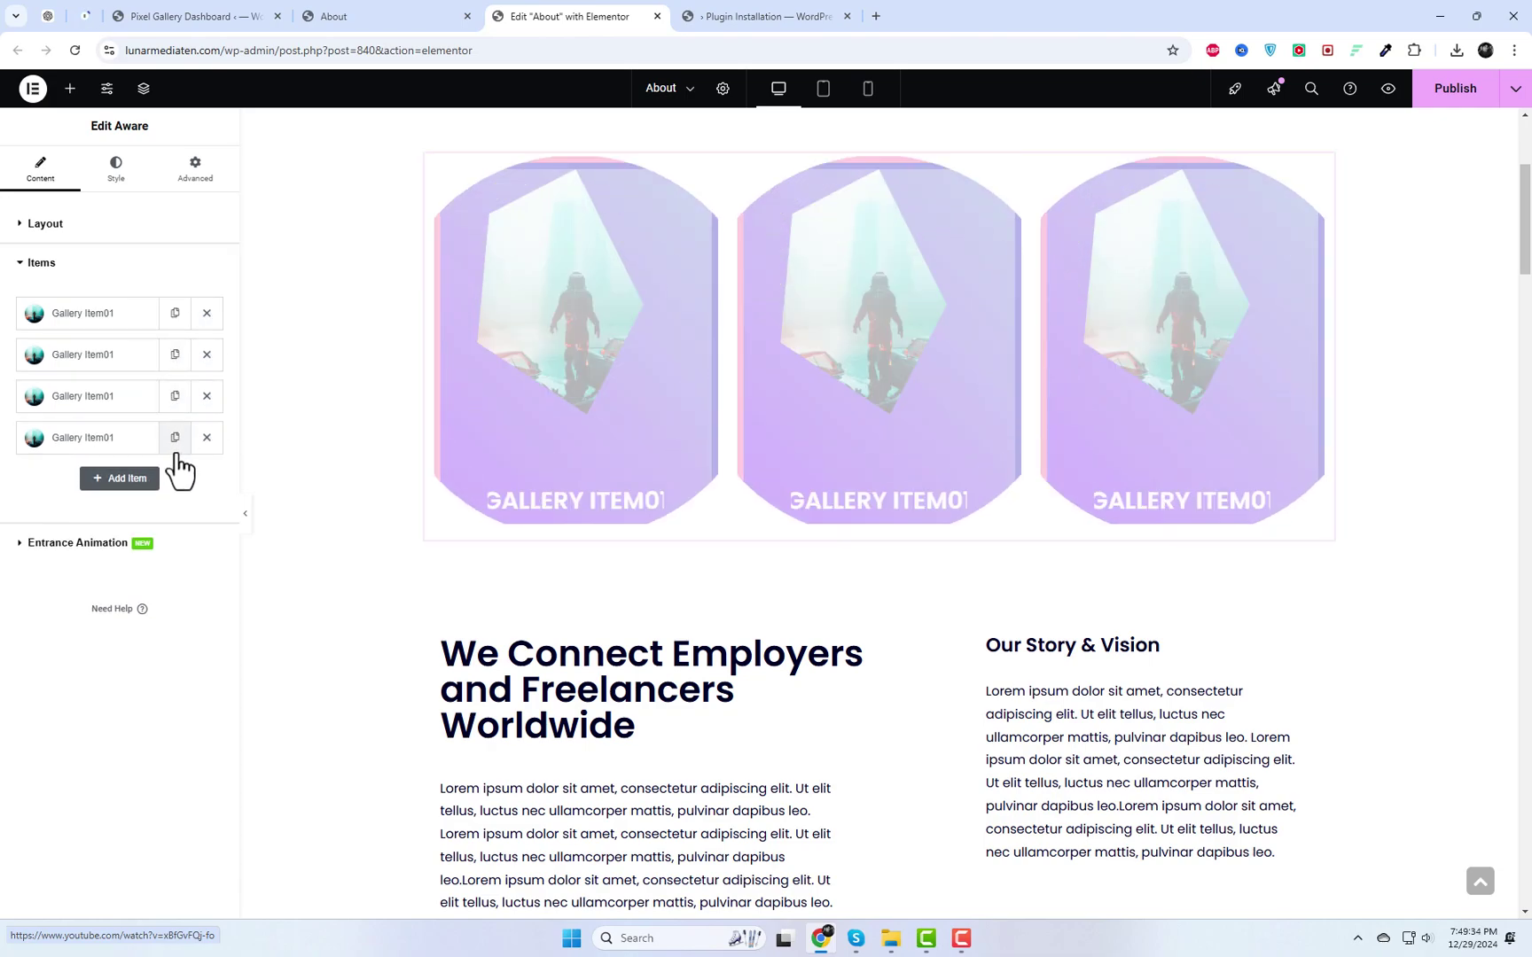
pyautogui.click(175, 438)
pyautogui.click(175, 479)
pyautogui.click(175, 520)
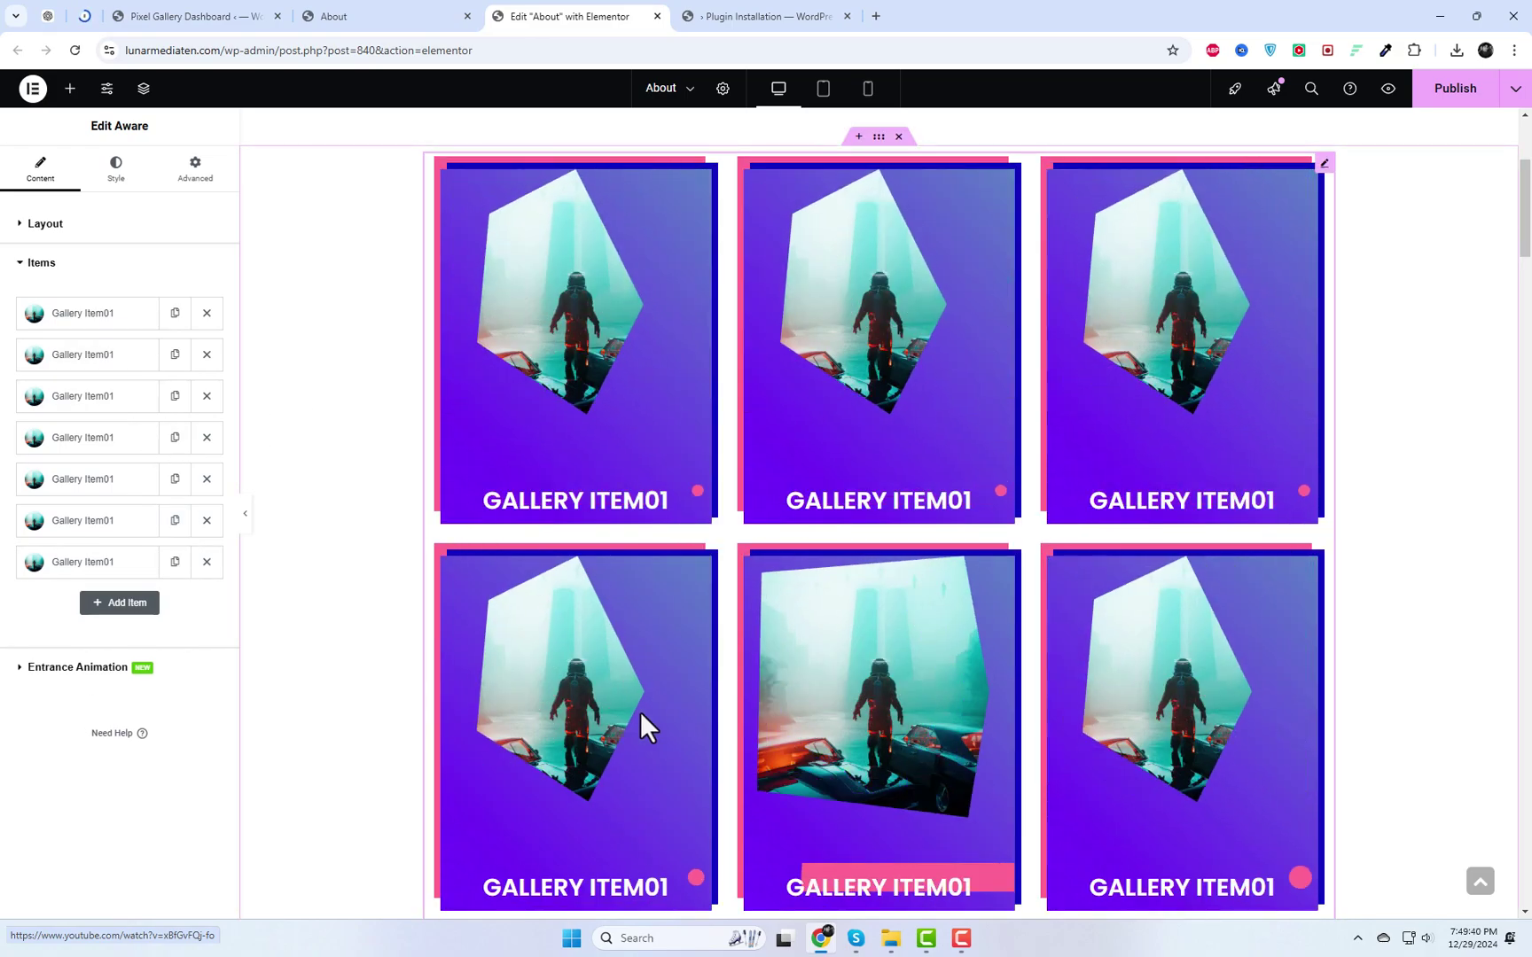
# Replace the second gallery item's image with 024, the hand picture, from the media library.
pyautogui.click(66, 359)
pyautogui.click(142, 502)
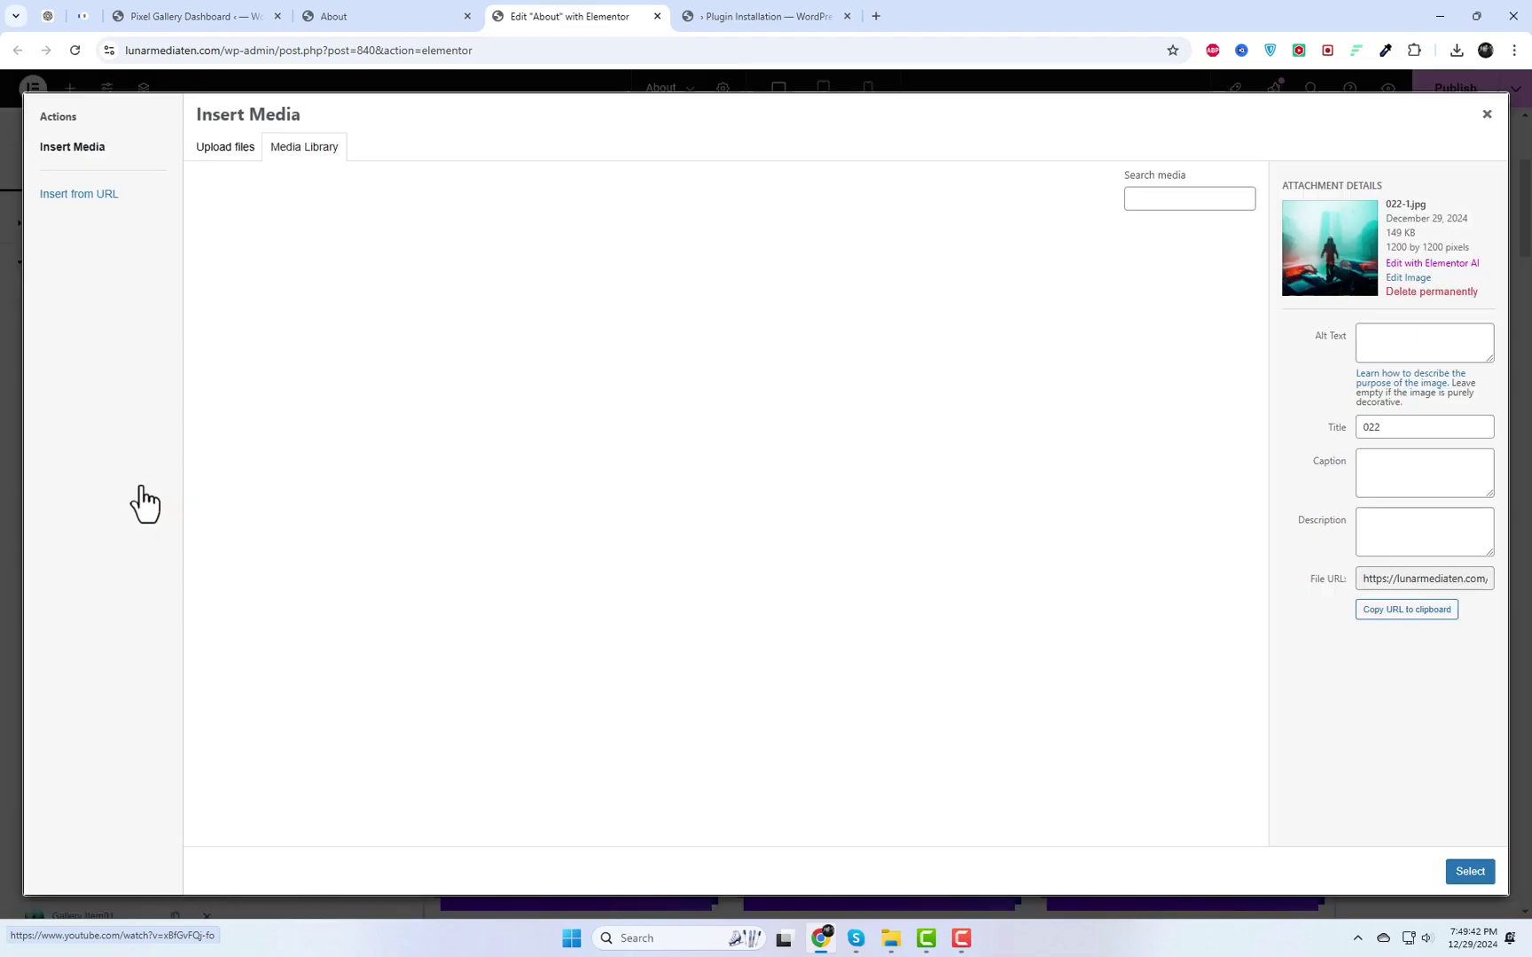
pyautogui.click(625, 319)
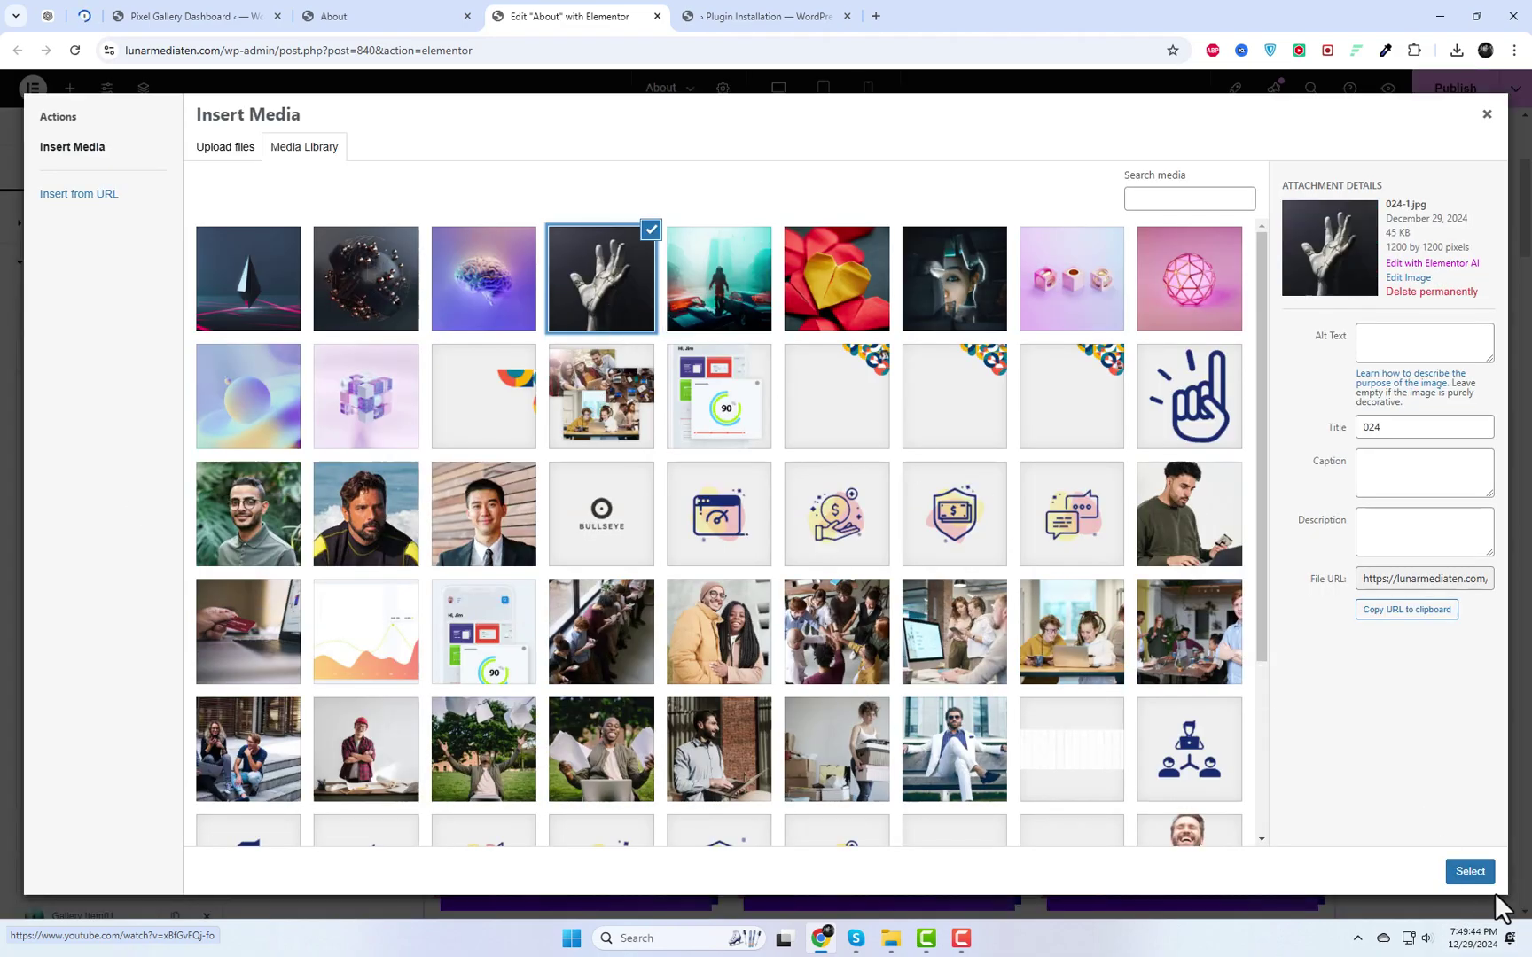
pyautogui.click(1470, 871)
pyautogui.click(89, 354)
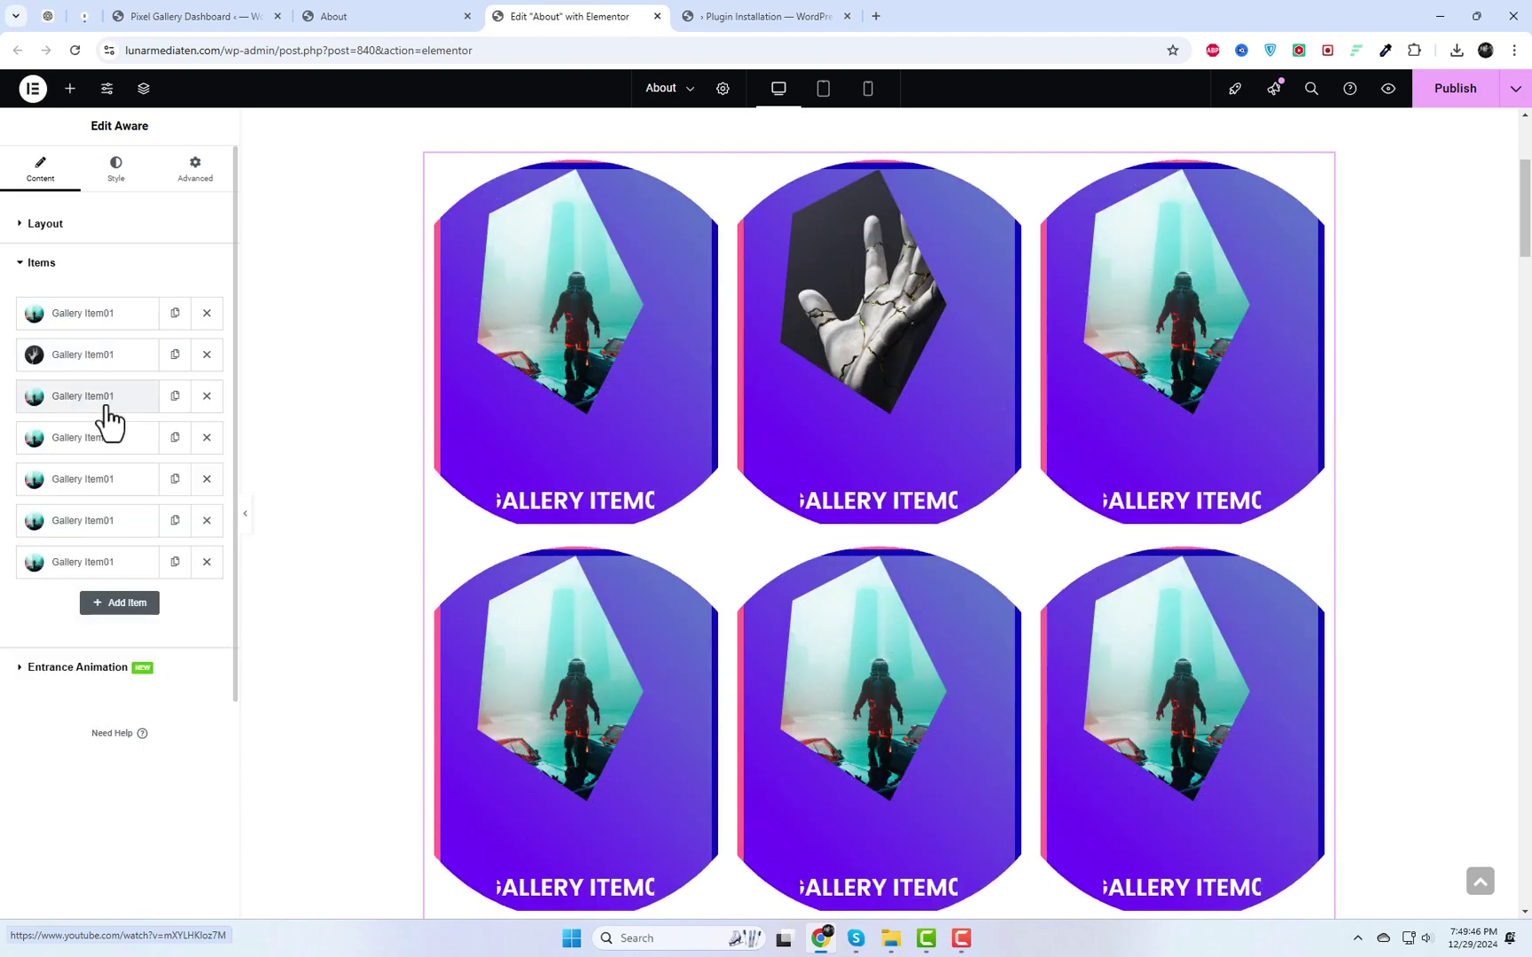
# Replace the third gallery item's image with 027, the brain picture, from the media library.
pyautogui.click(106, 406)
pyautogui.click(119, 545)
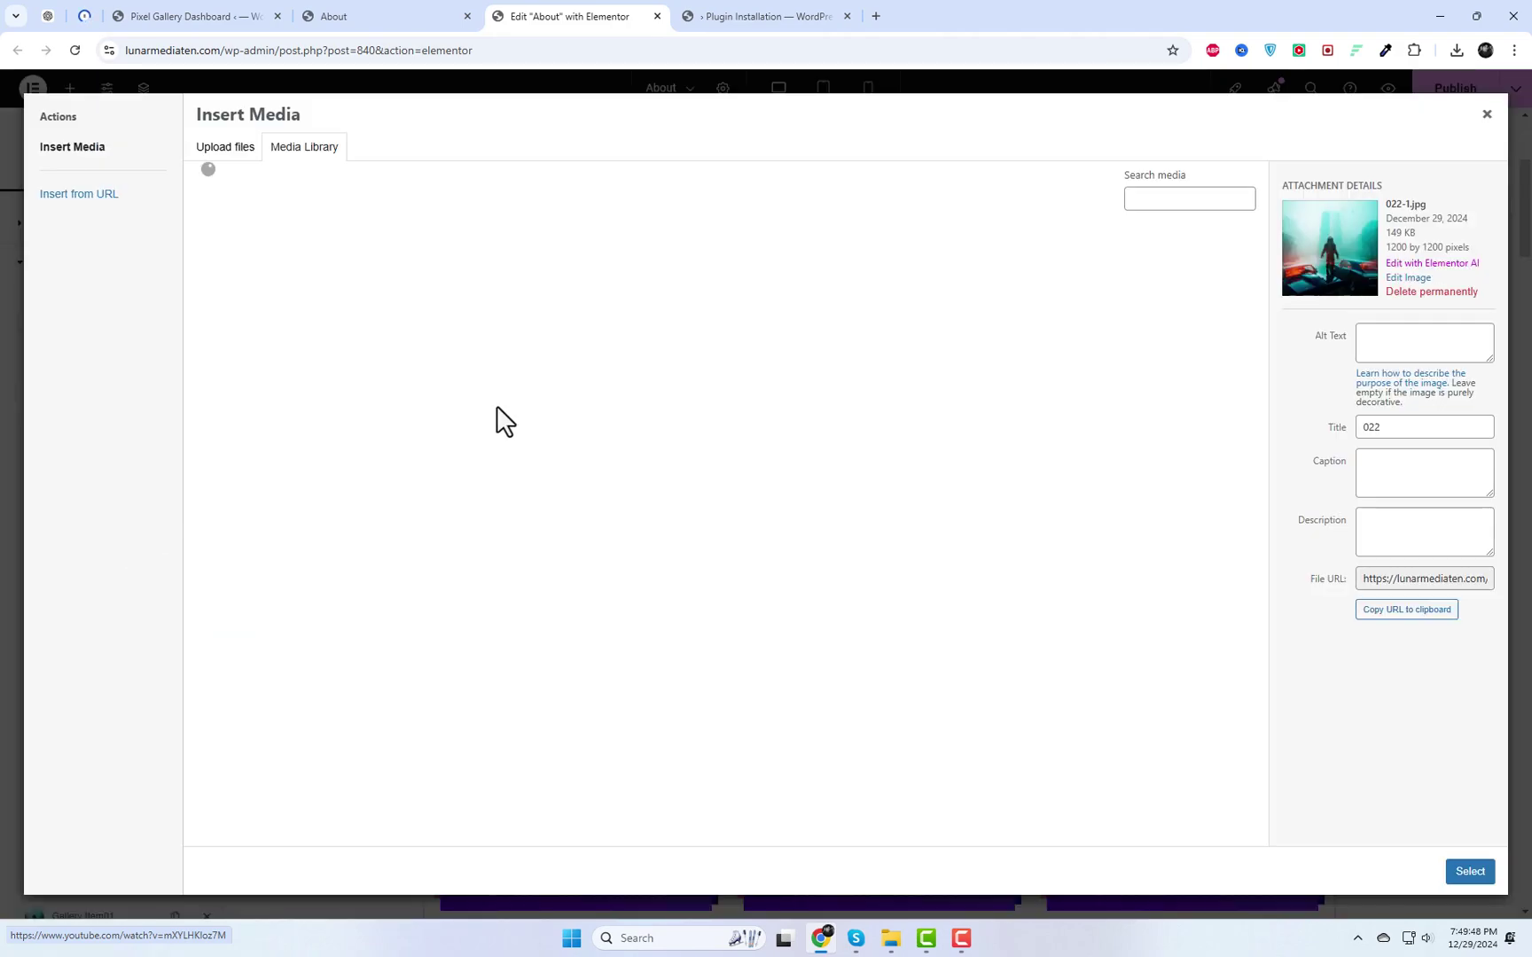
pyautogui.click(459, 290)
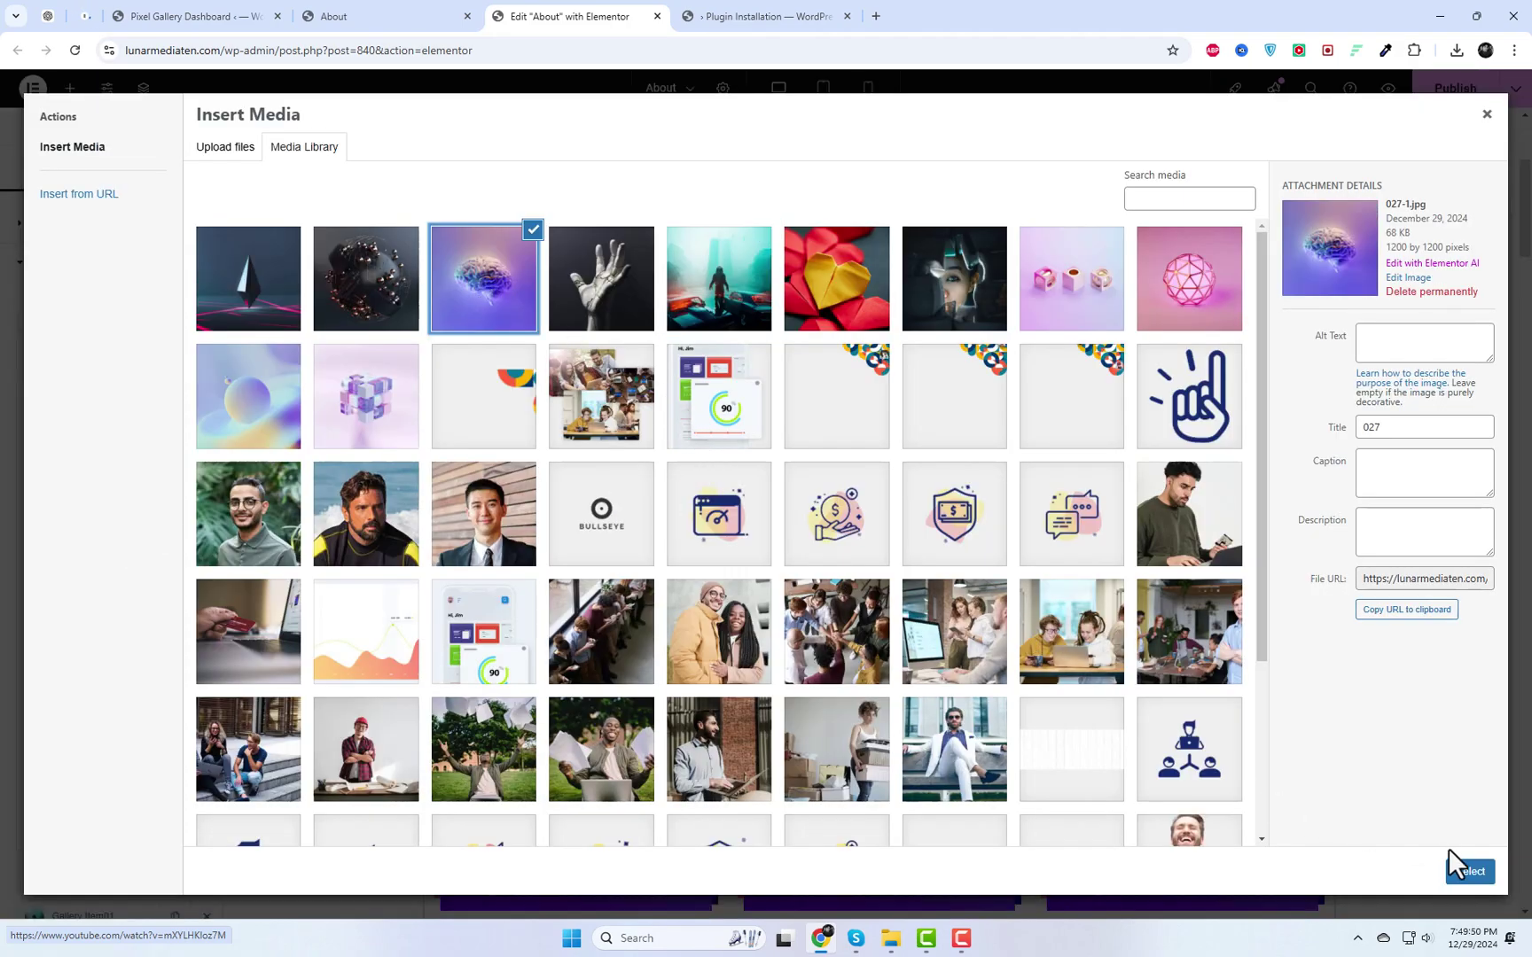
pyautogui.click(1467, 871)
pyautogui.click(118, 408)
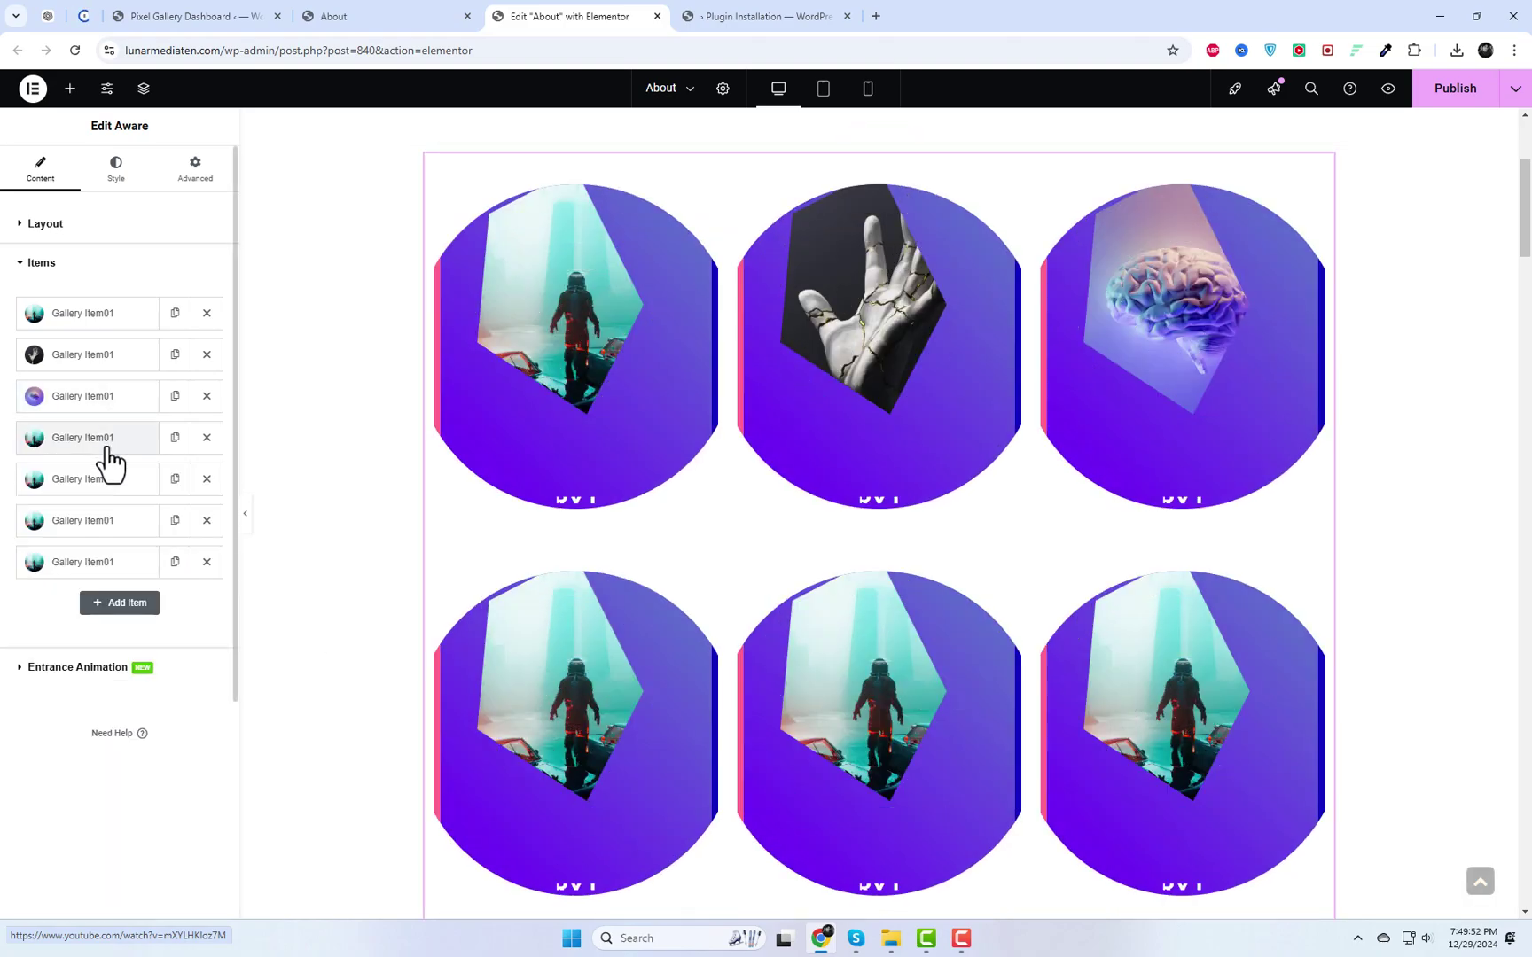
# Replace the fourth gallery item's image with 029, the dark pyramid picture, from the media library.
pyautogui.click(109, 436)
pyautogui.click(127, 608)
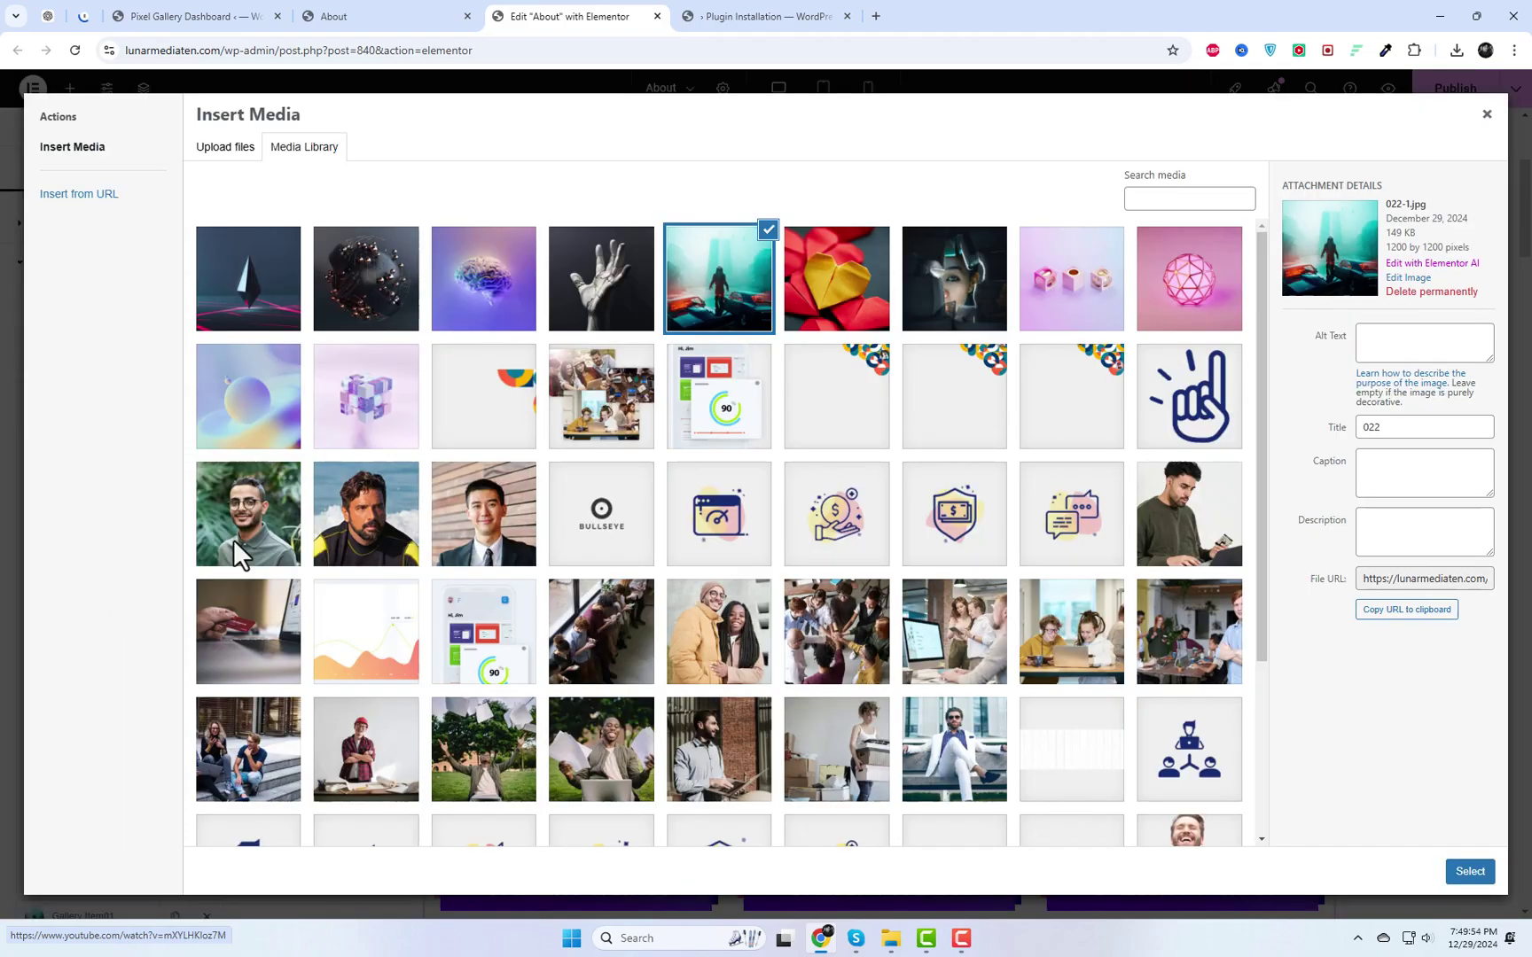
pyautogui.click(287, 310)
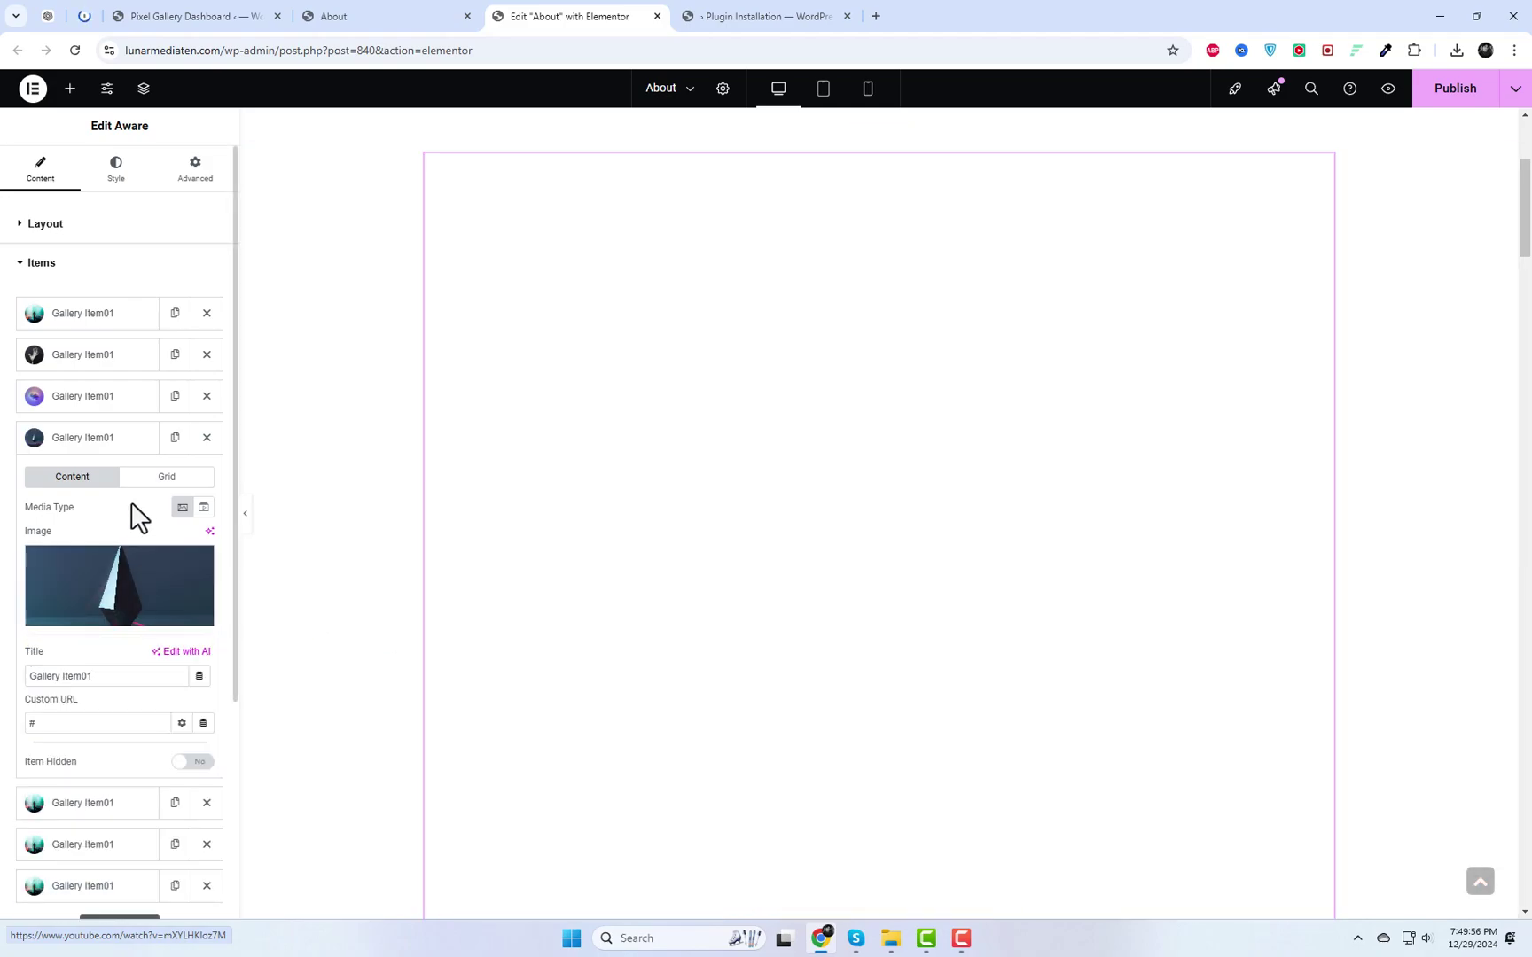
pyautogui.click(97, 441)
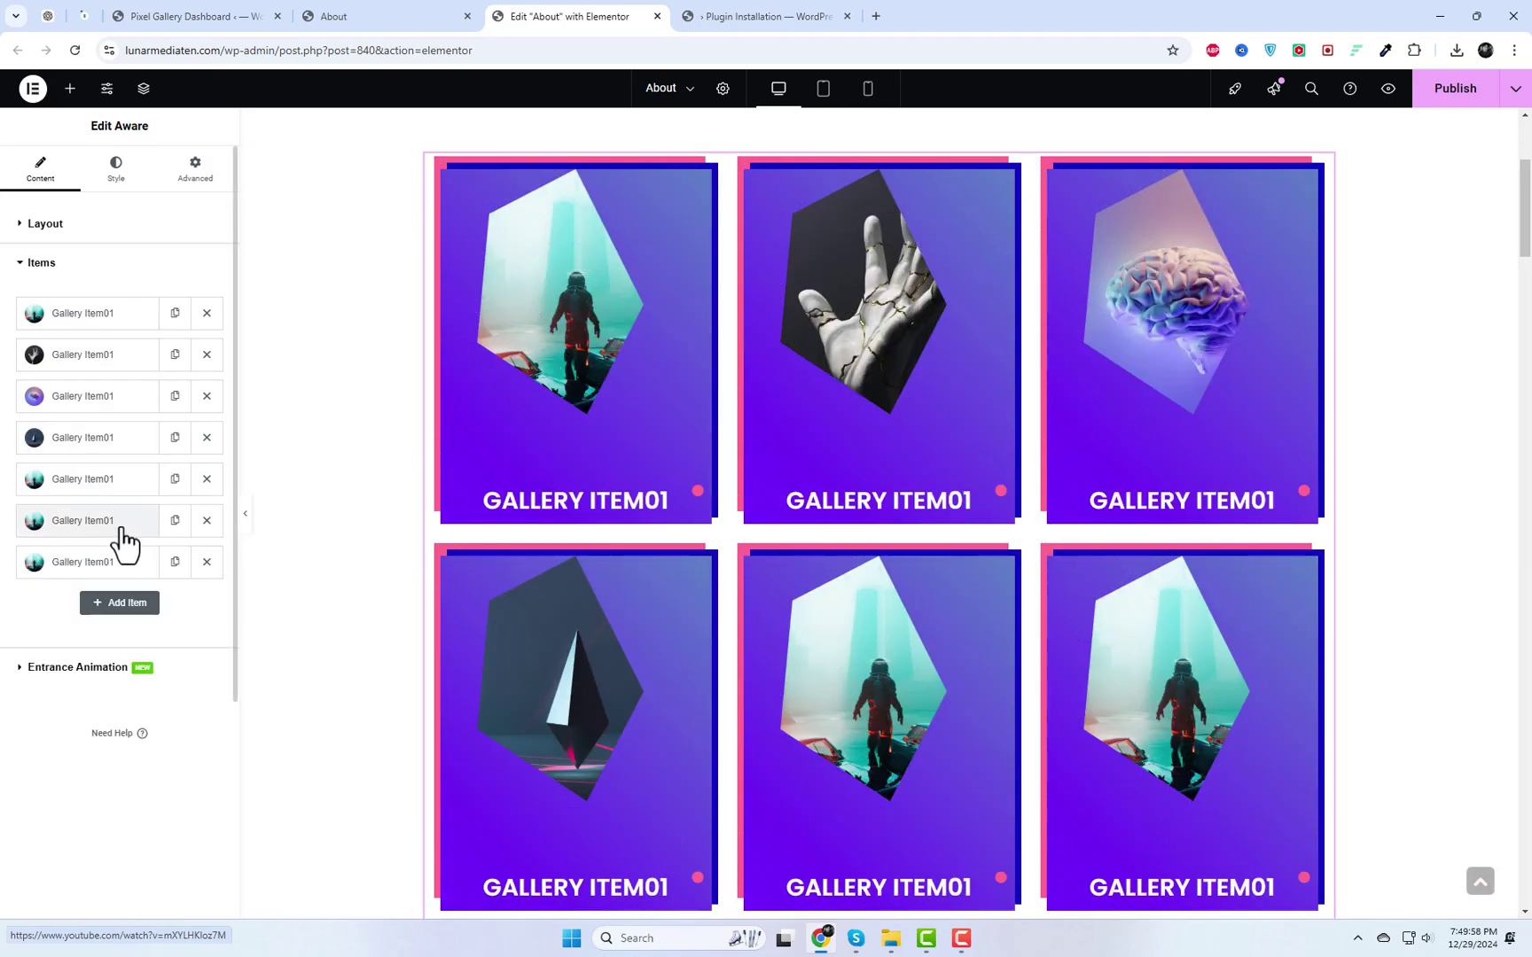
# Replace the fifth gallery item's image with 001, the glass cubes picture, from the media library.
pyautogui.click(124, 486)
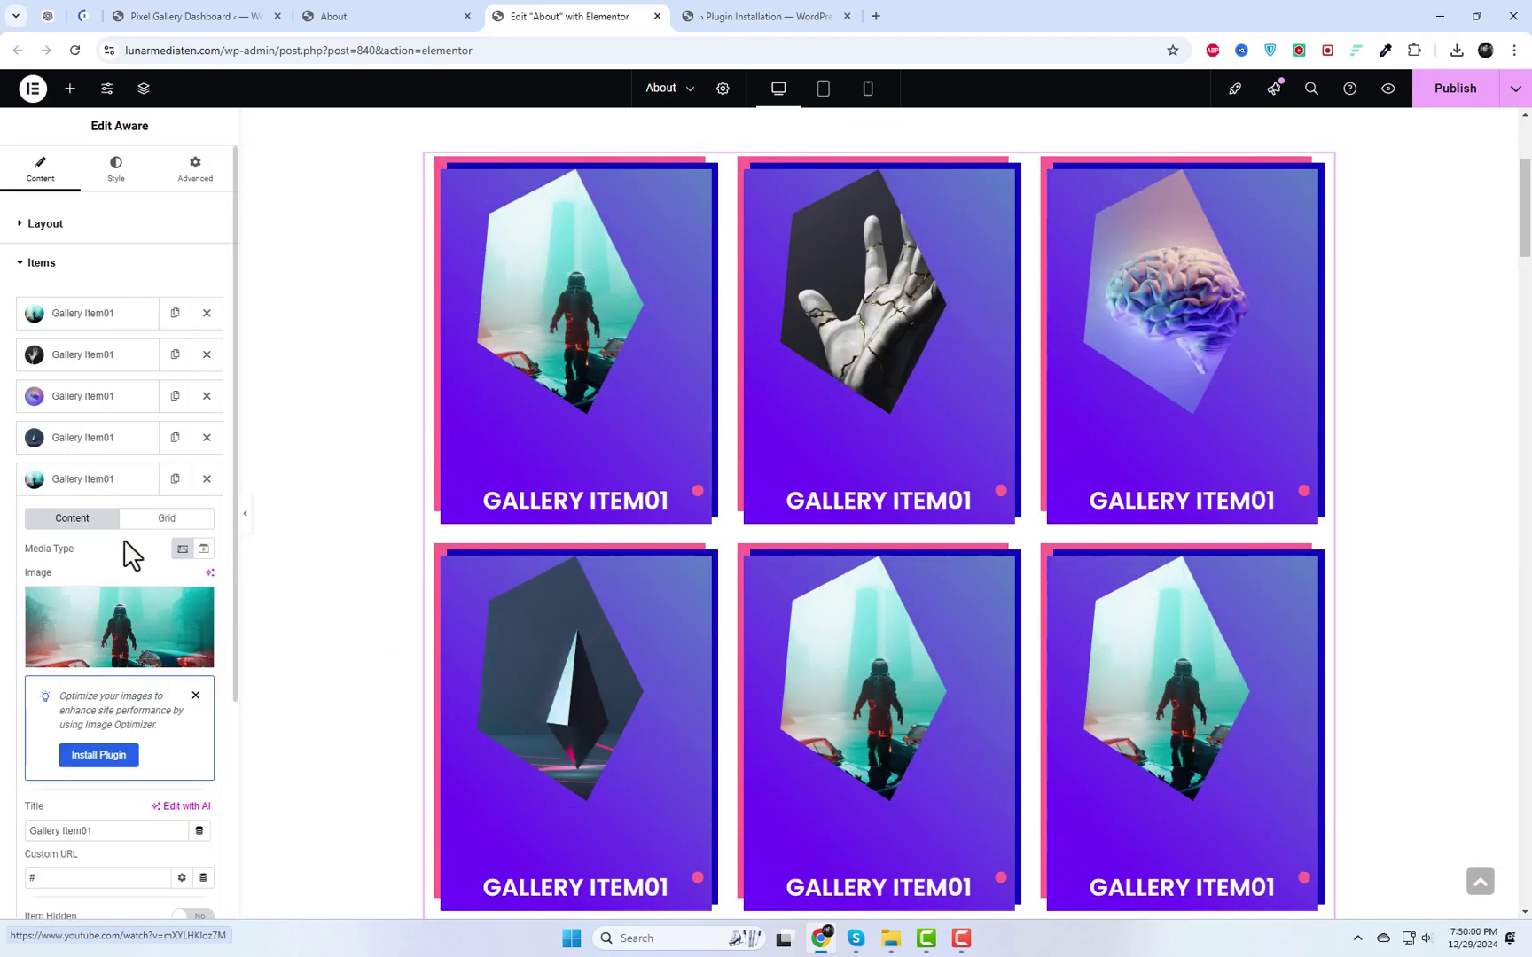
pyautogui.click(140, 639)
pyautogui.click(359, 434)
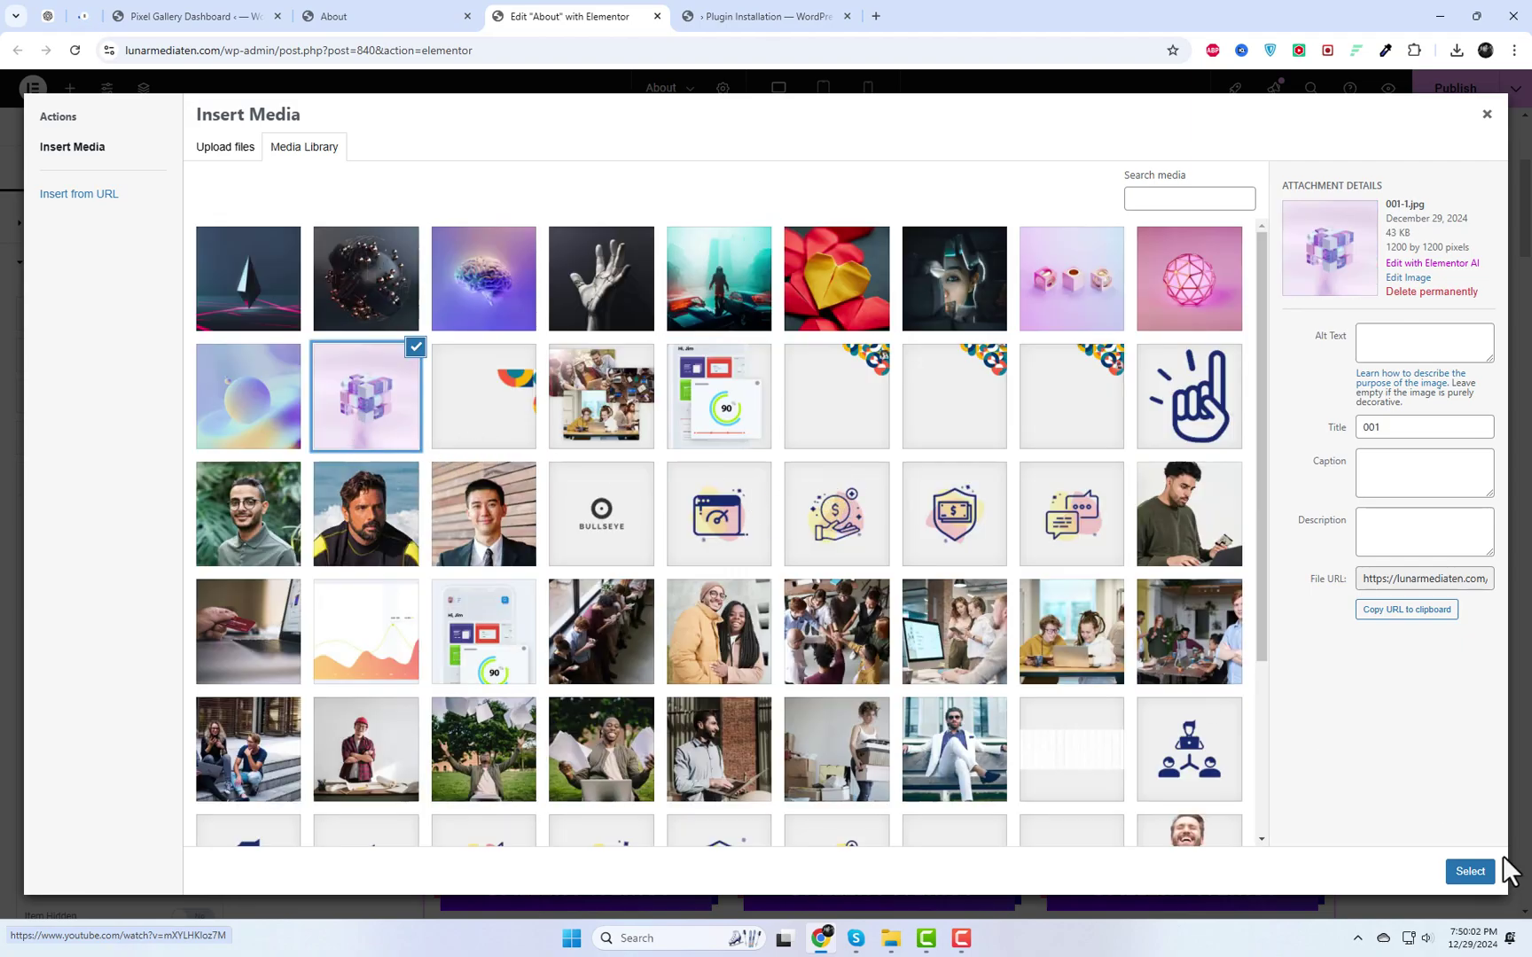
pyautogui.click(1455, 874)
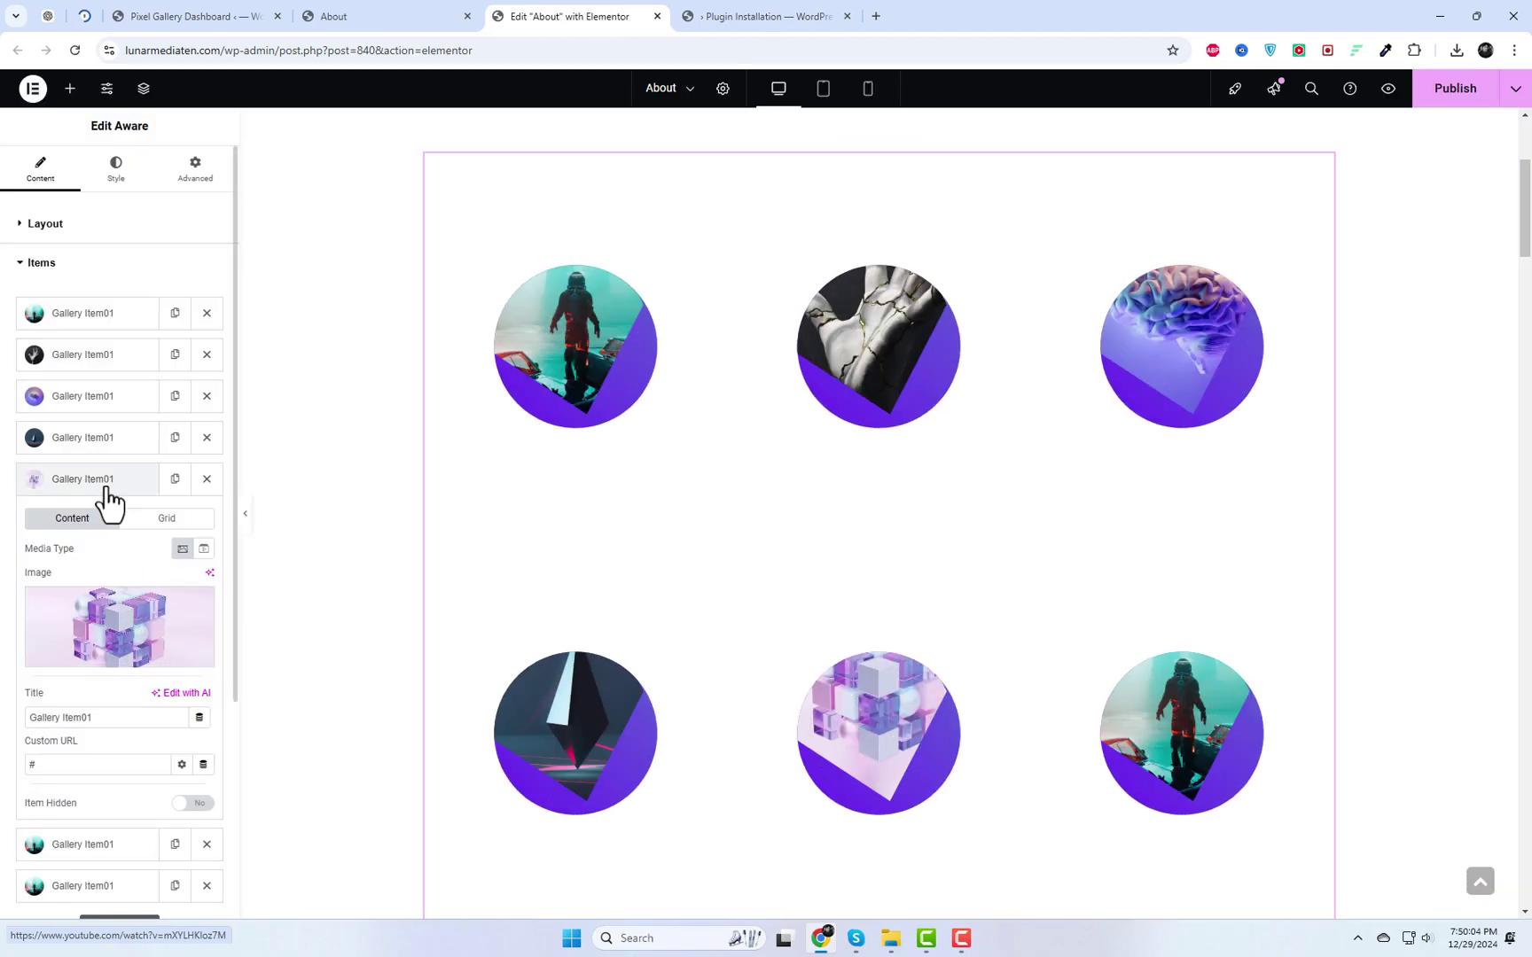
pyautogui.click(107, 499)
# Replace the sixth gallery item's image with the pastel sphere picture from the media library.
pyautogui.click(107, 531)
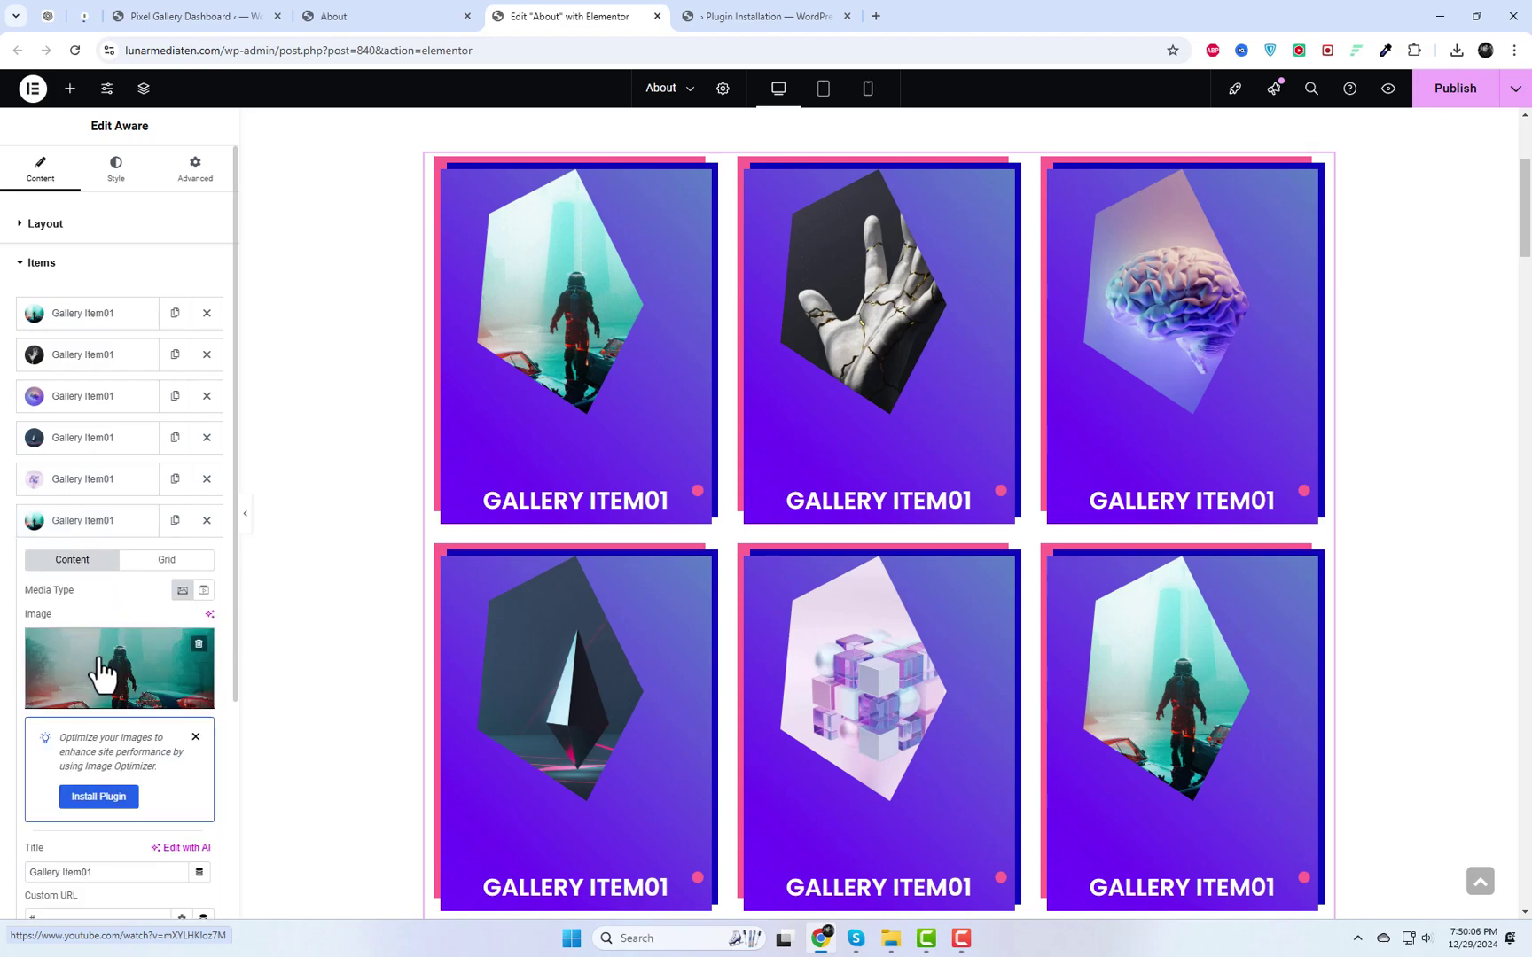
pyautogui.click(102, 683)
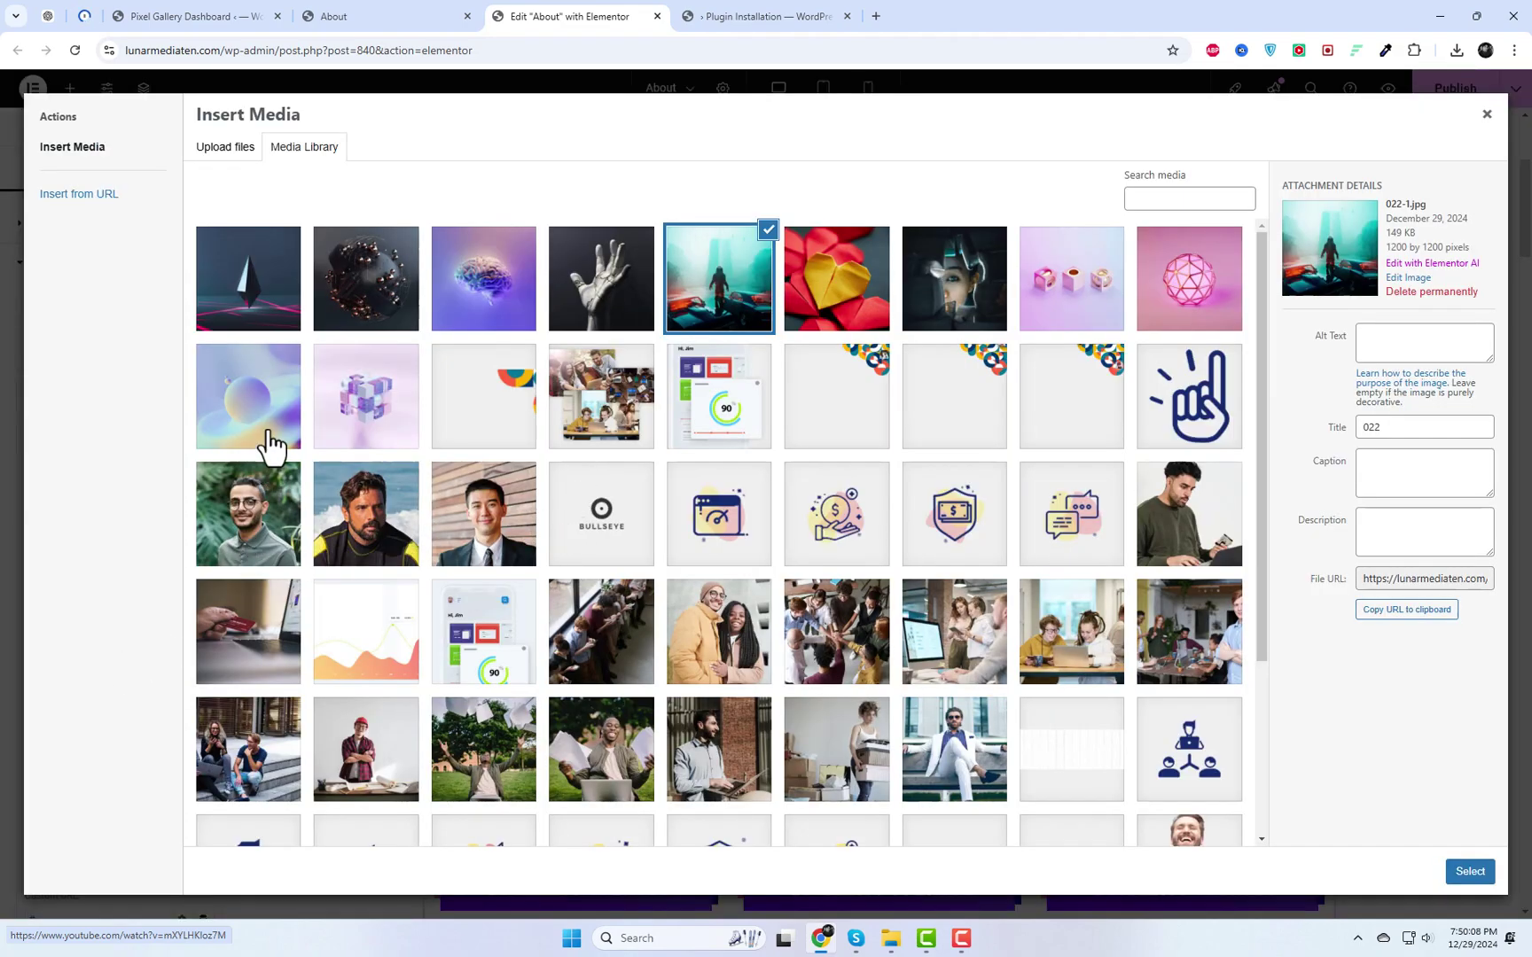
pyautogui.click(270, 446)
pyautogui.click(1462, 873)
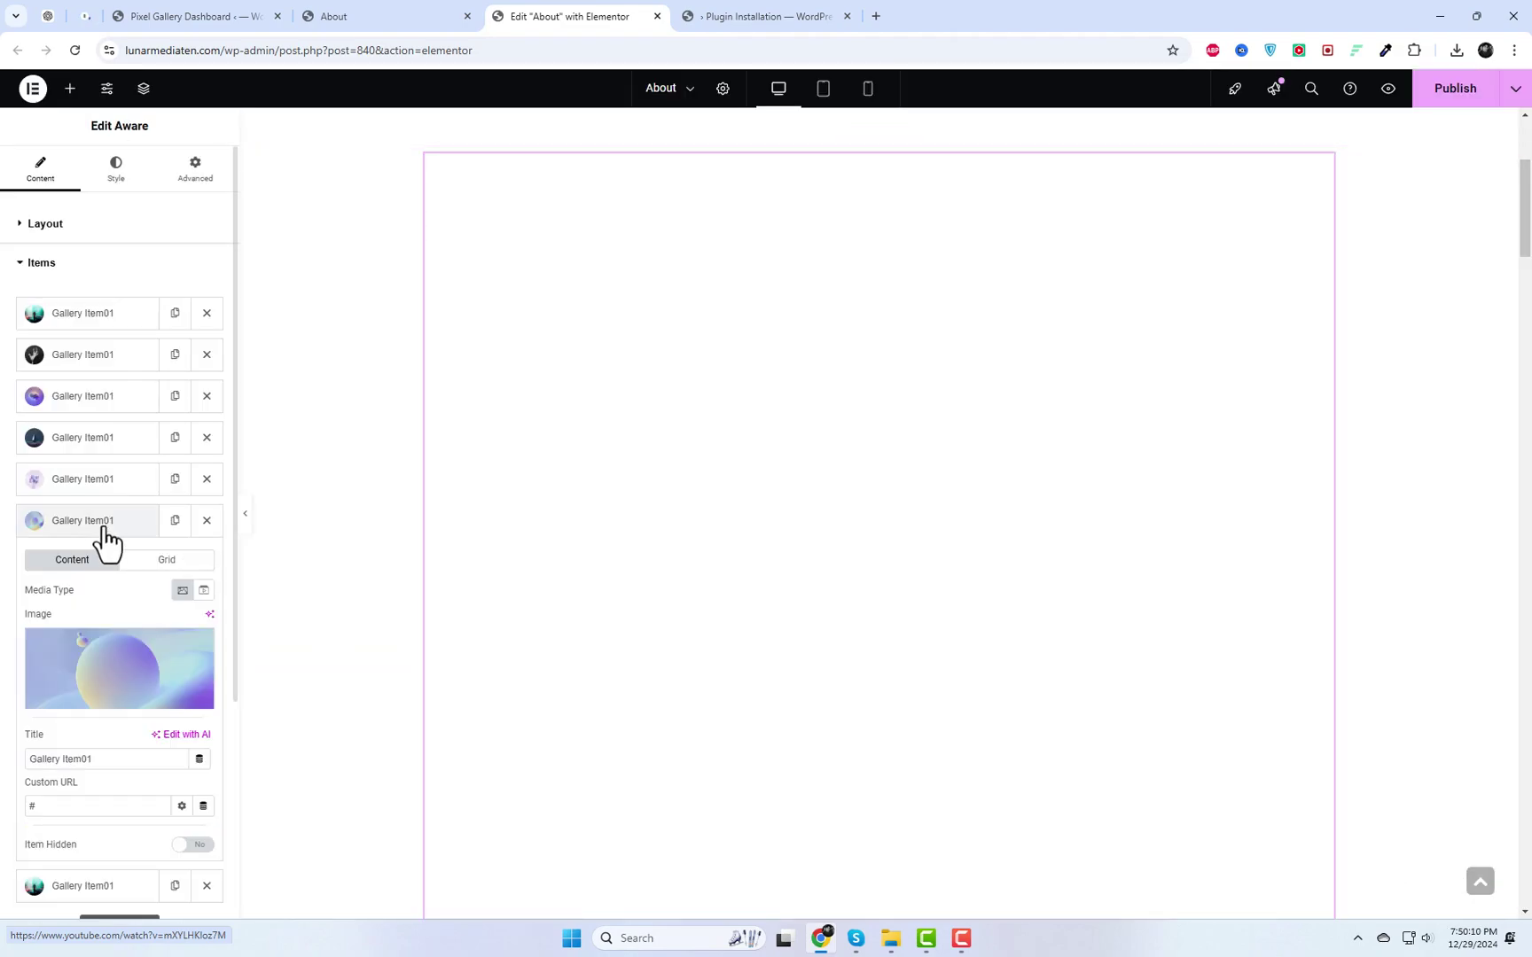
pyautogui.click(104, 530)
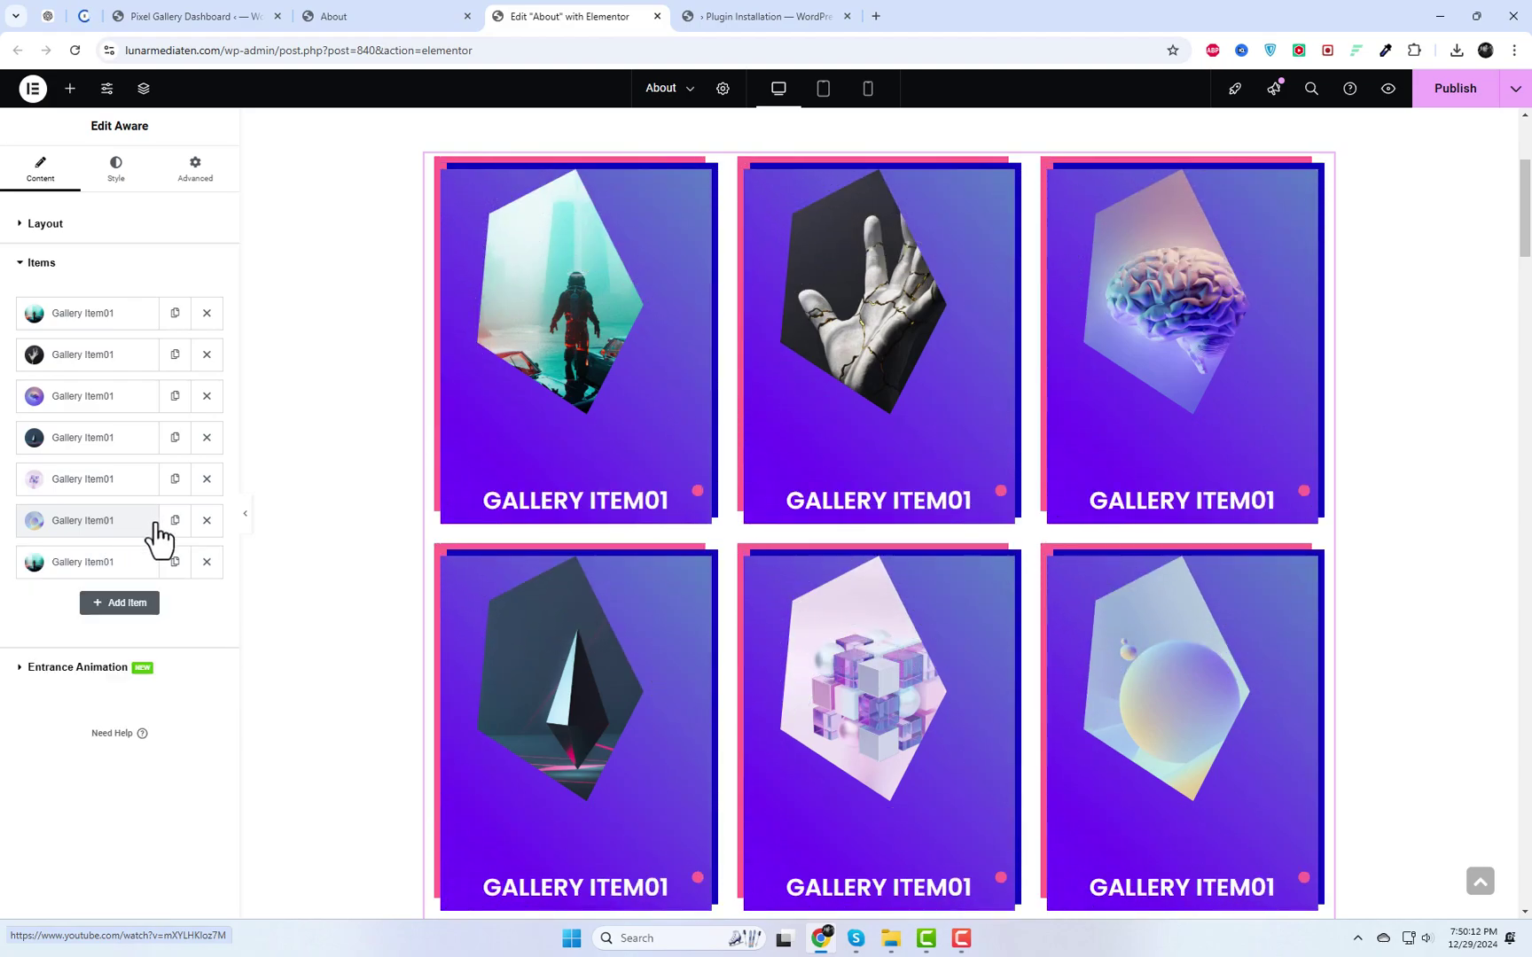
# Replace the seventh gallery item's image with 011, the three pink cubes picture, from the media library.
pyautogui.scroll(-2, 1320, 755)
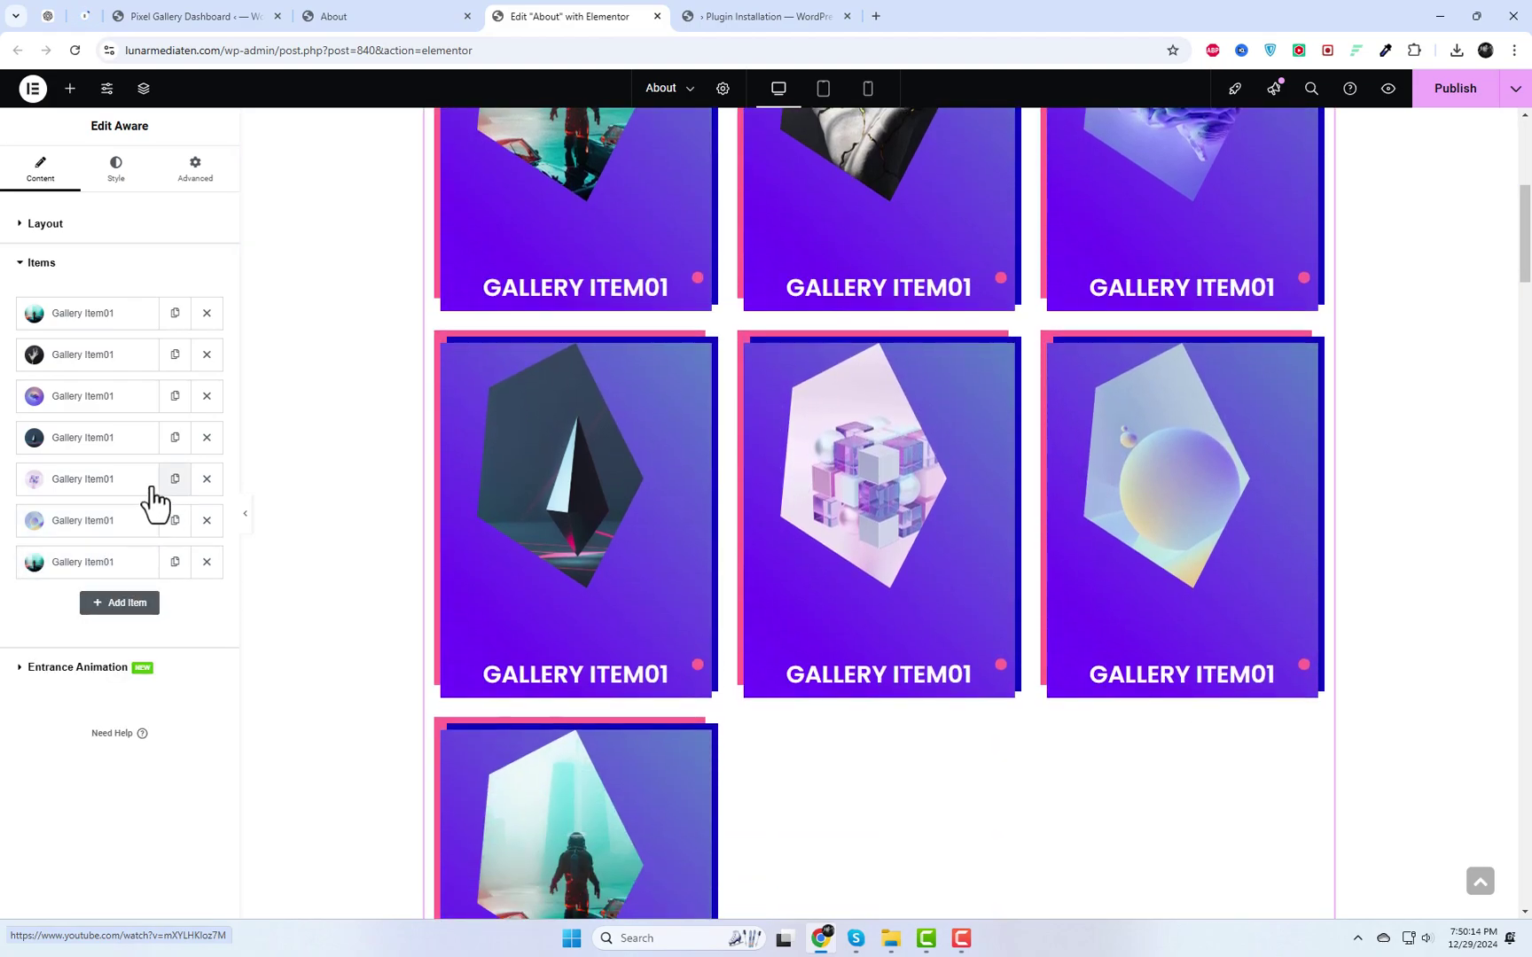
pyautogui.click(106, 566)
pyautogui.click(128, 728)
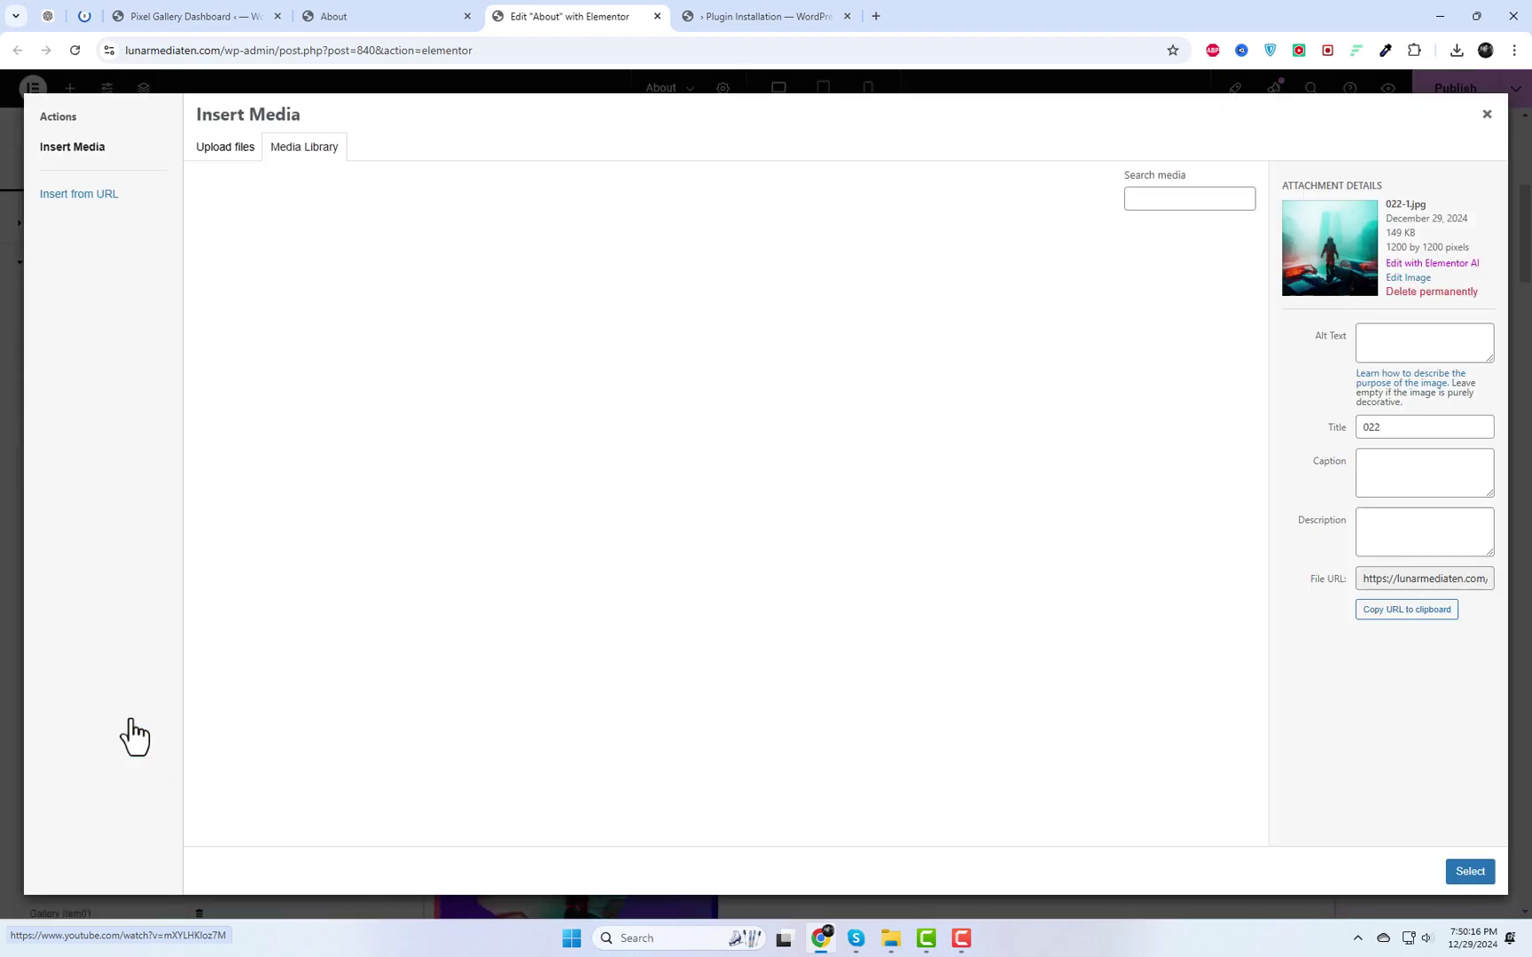
pyautogui.click(1083, 295)
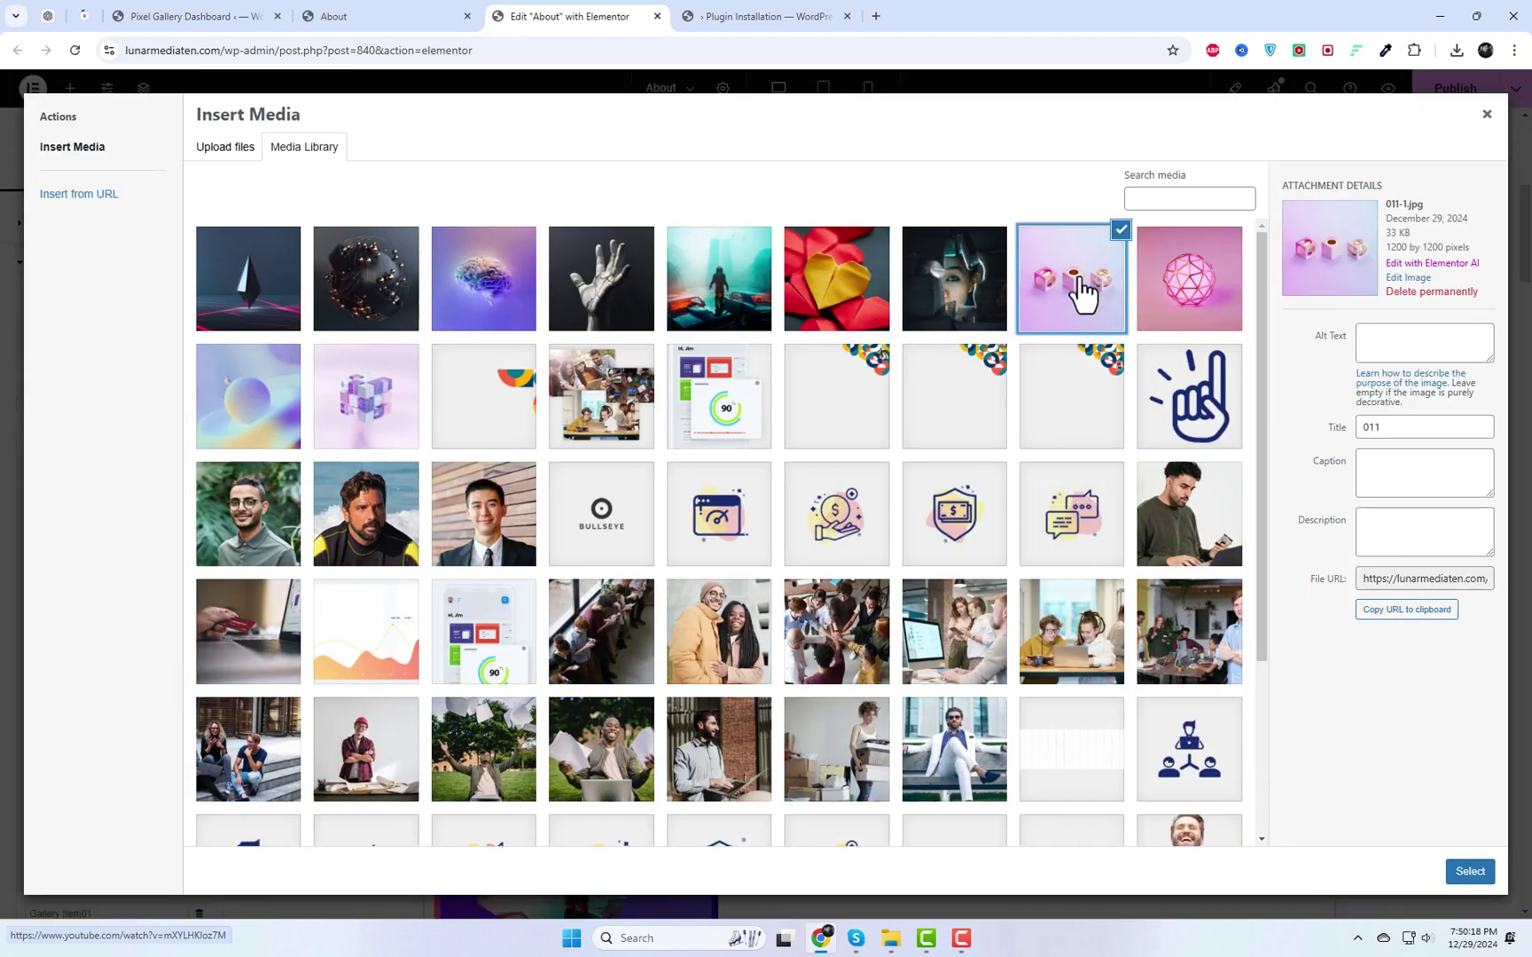
pyautogui.click(1470, 874)
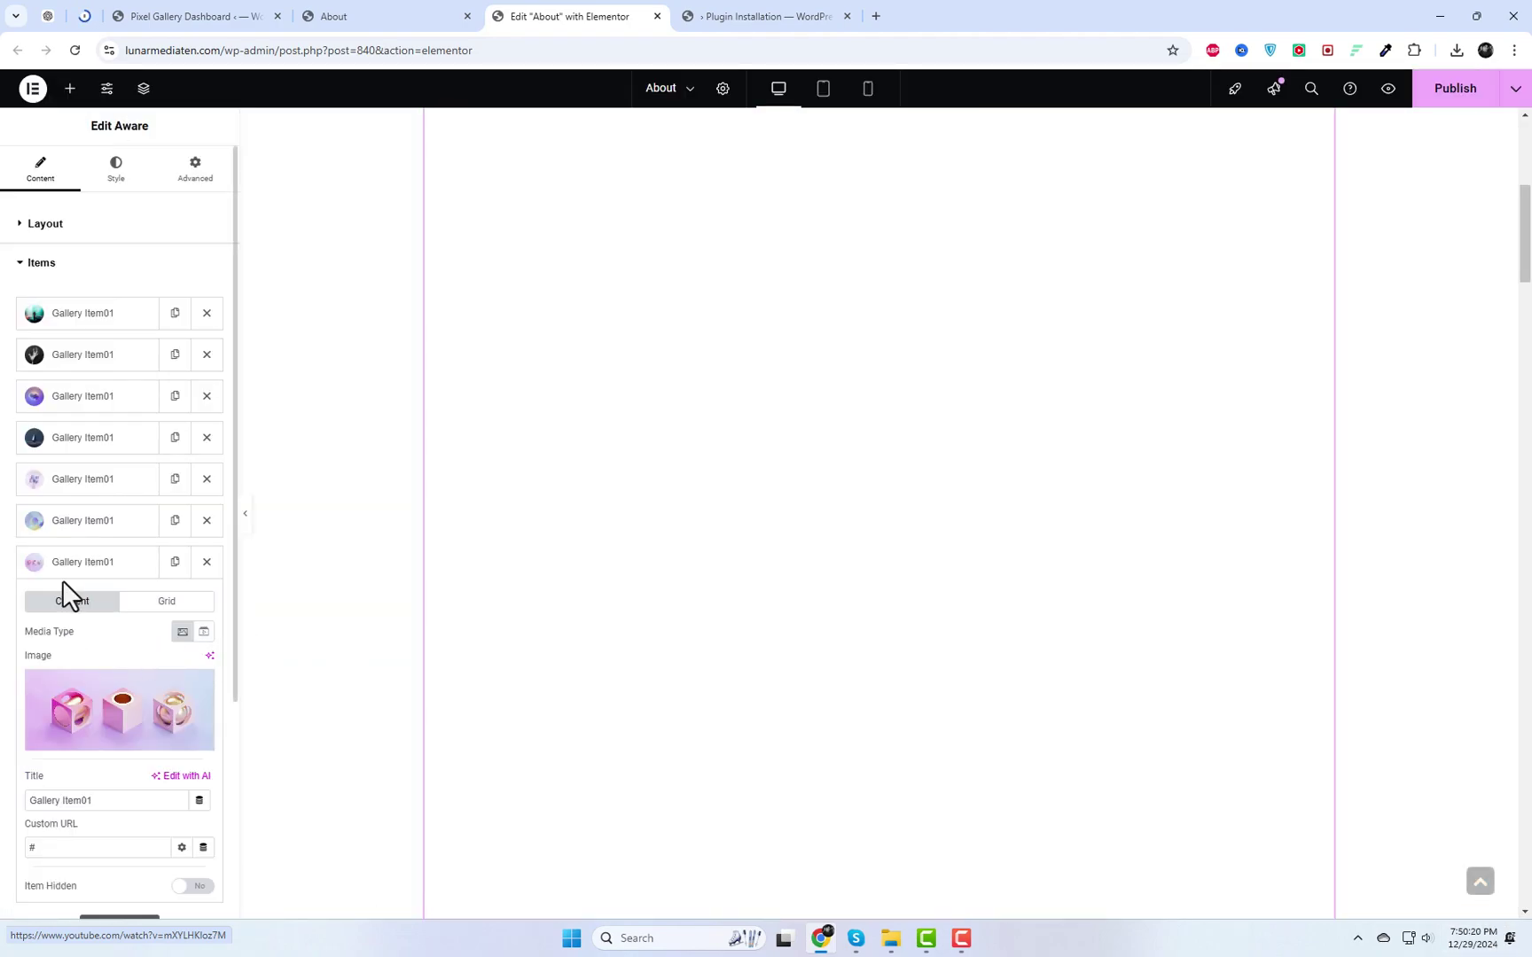
pyautogui.click(71, 564)
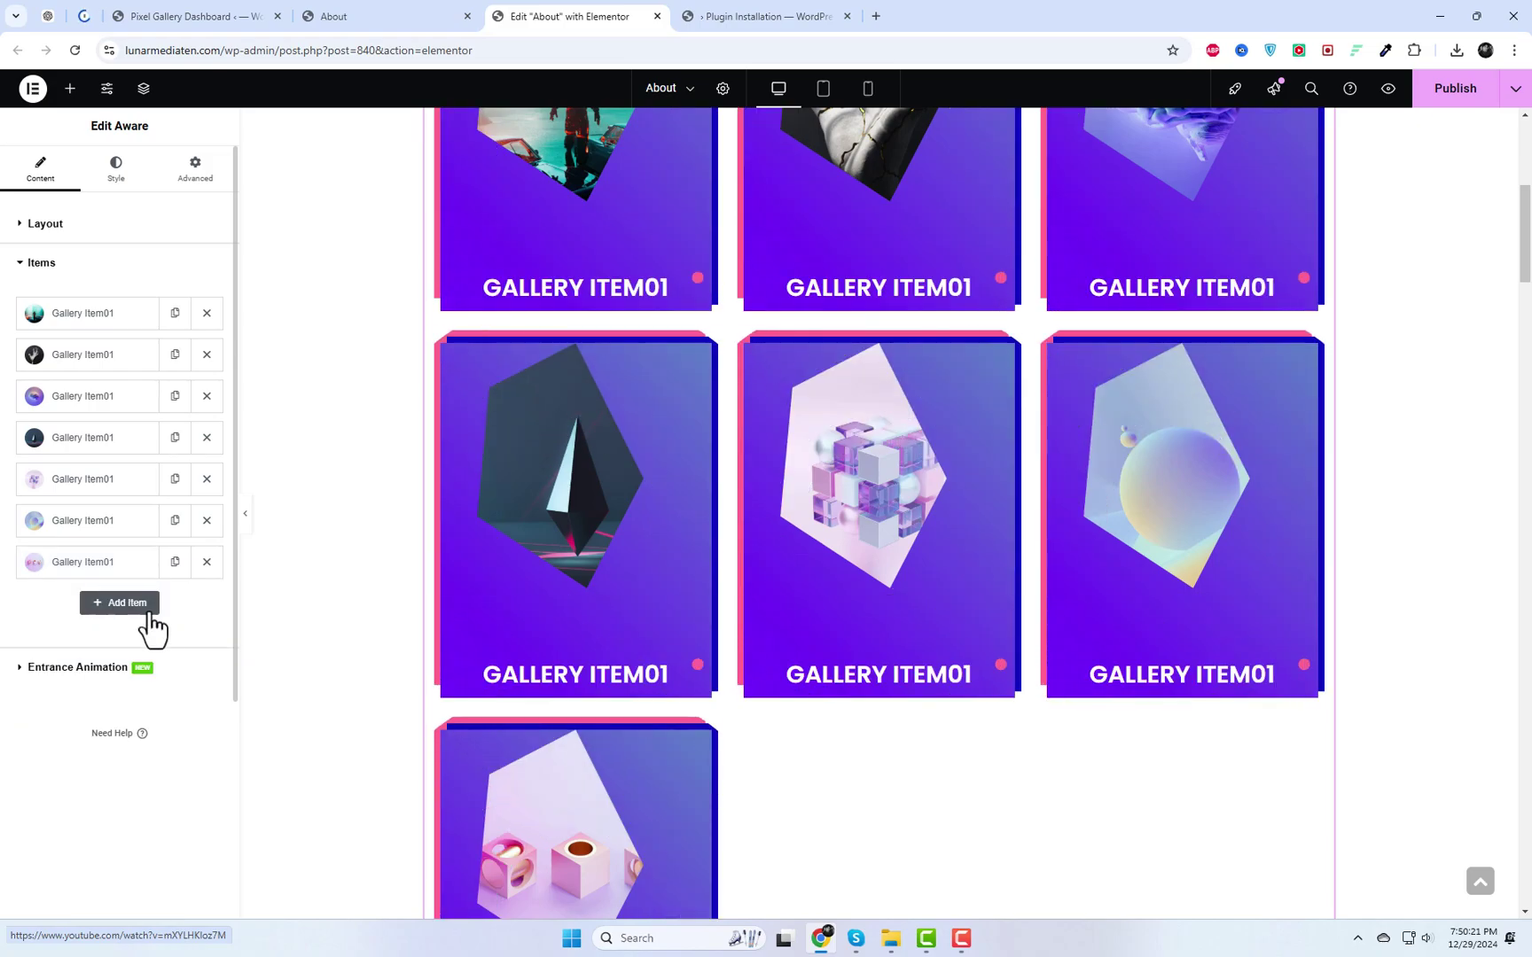
# Try an item height of about 470 in the gallery's layout settings and clear the value again.
pyautogui.click(84, 251)
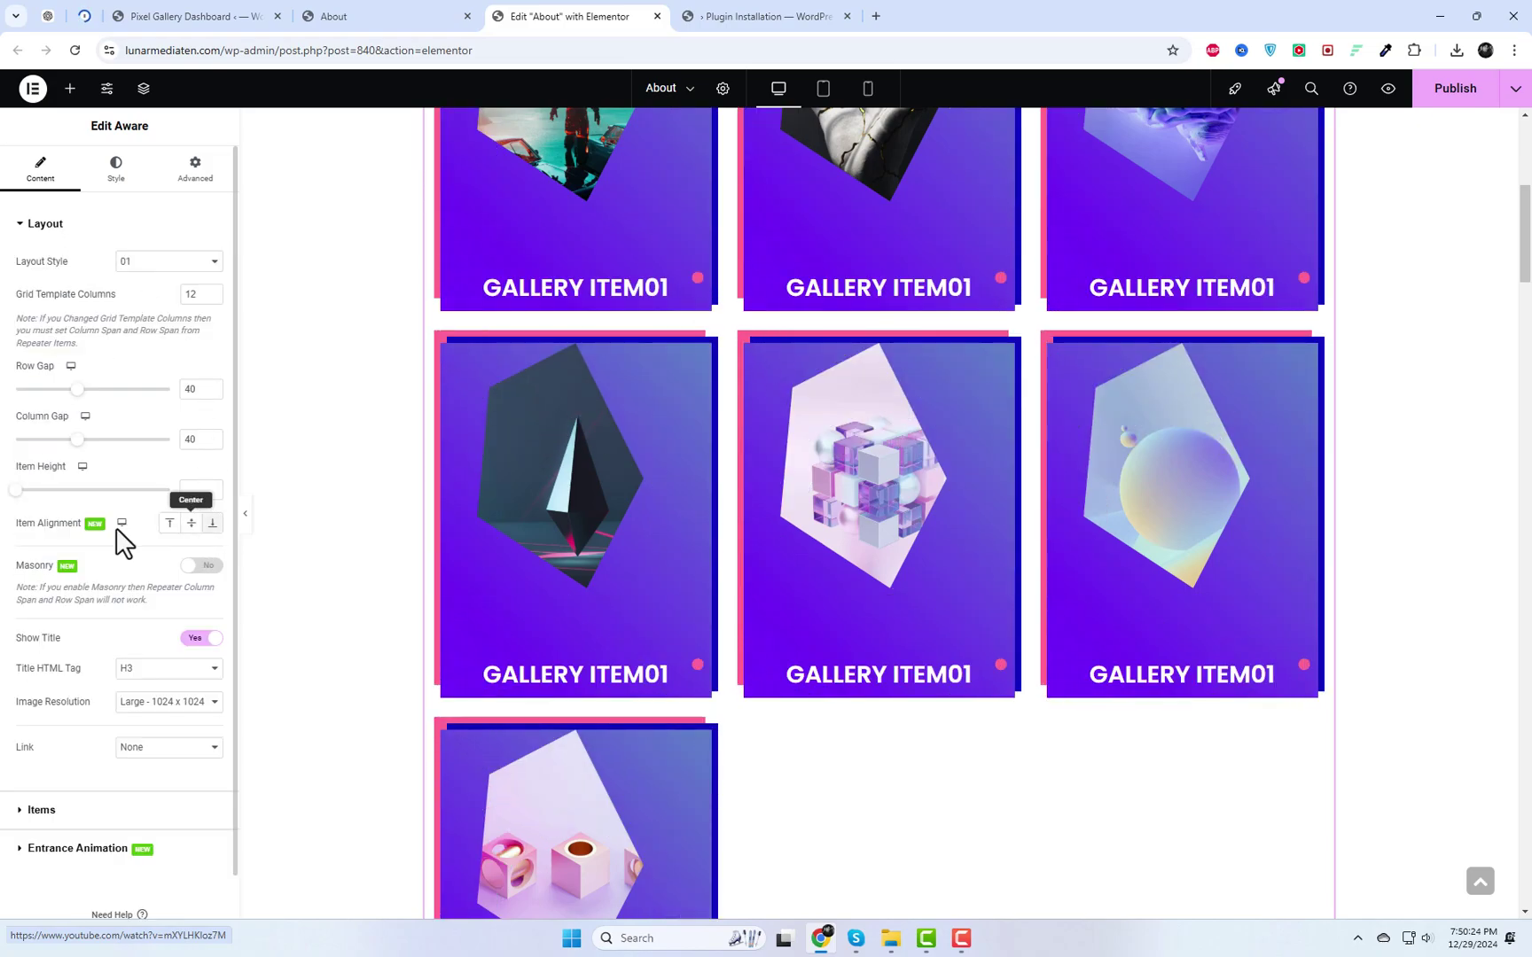
pyautogui.moveTo(18, 494); pyautogui.dragTo(105, 503)
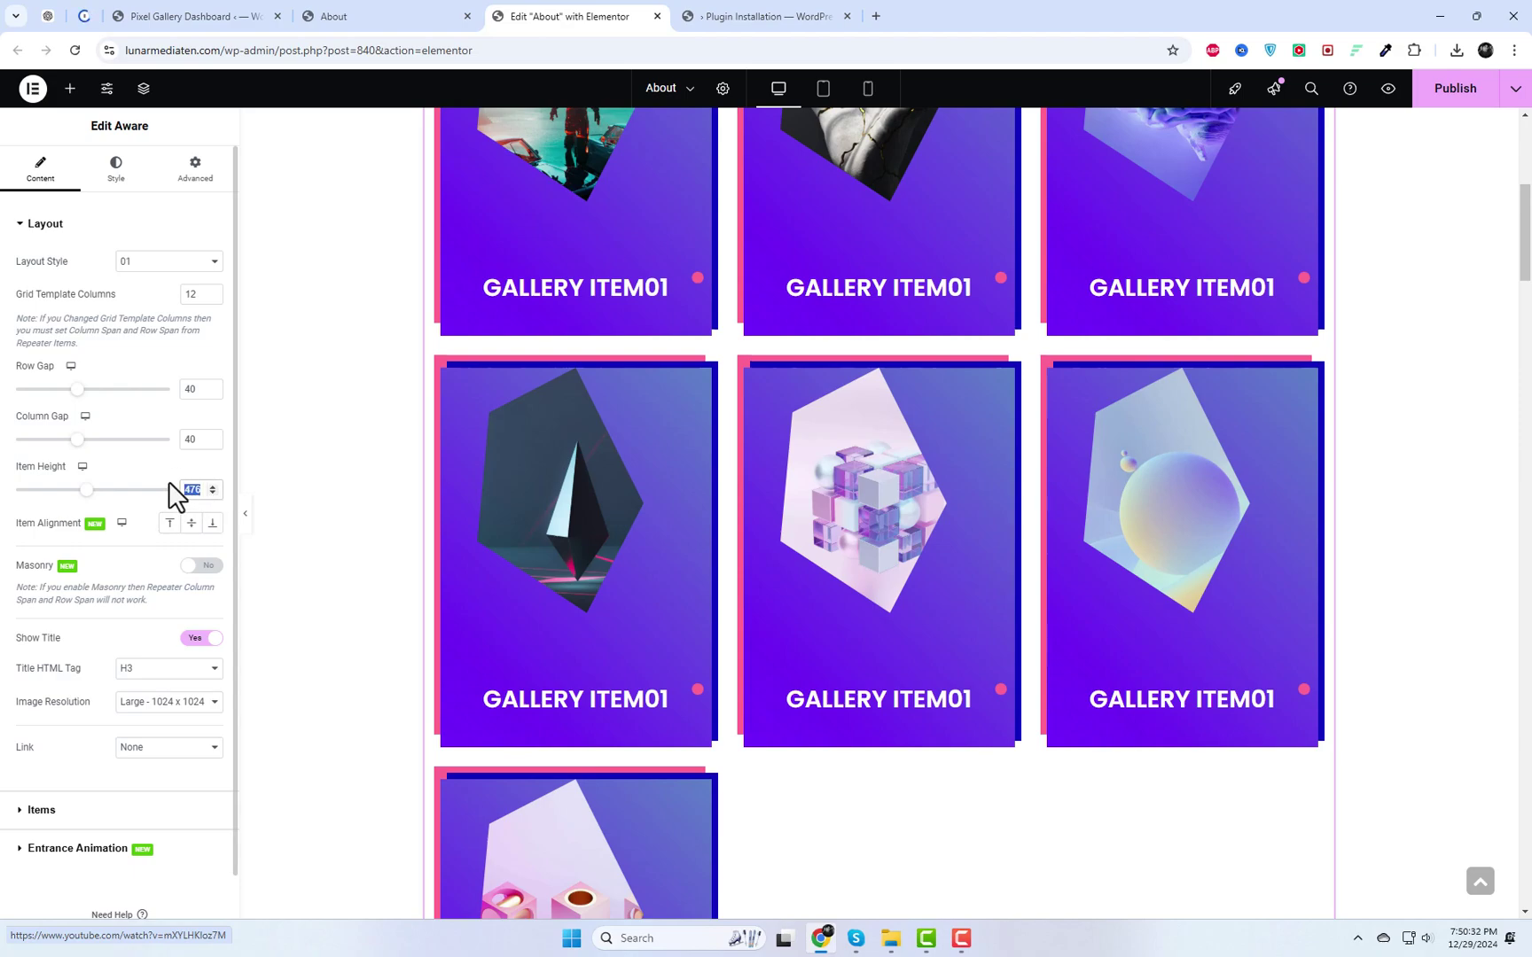
pyautogui.press('BackSpace')
# Set the gallery's title HTML tag to H5.
pyautogui.click(170, 674)
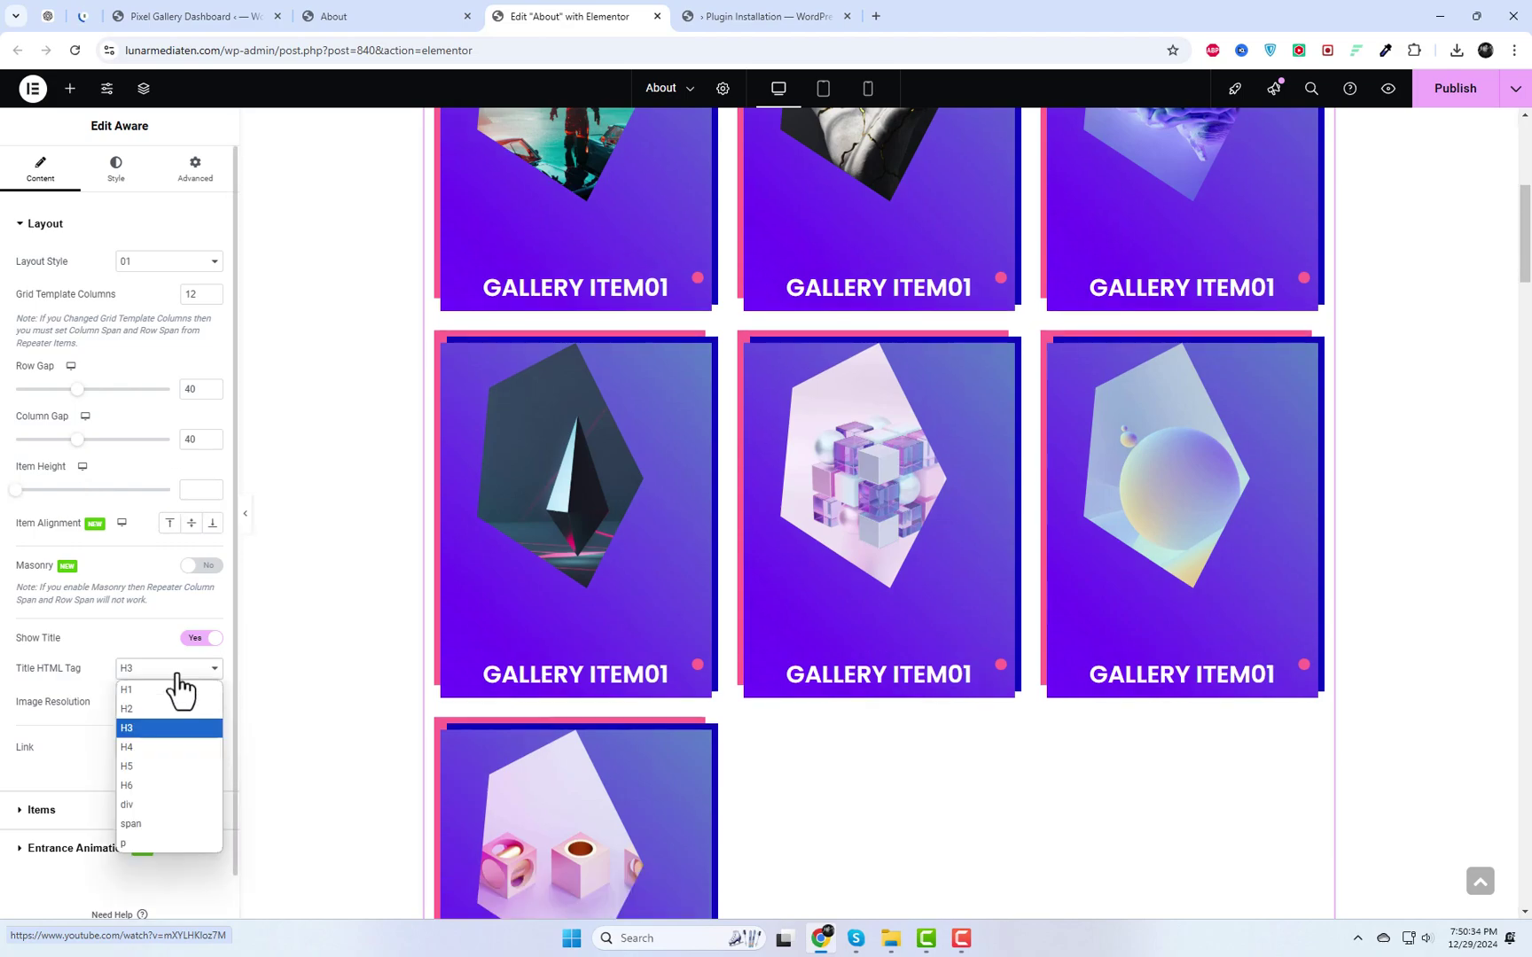
pyautogui.click(156, 766)
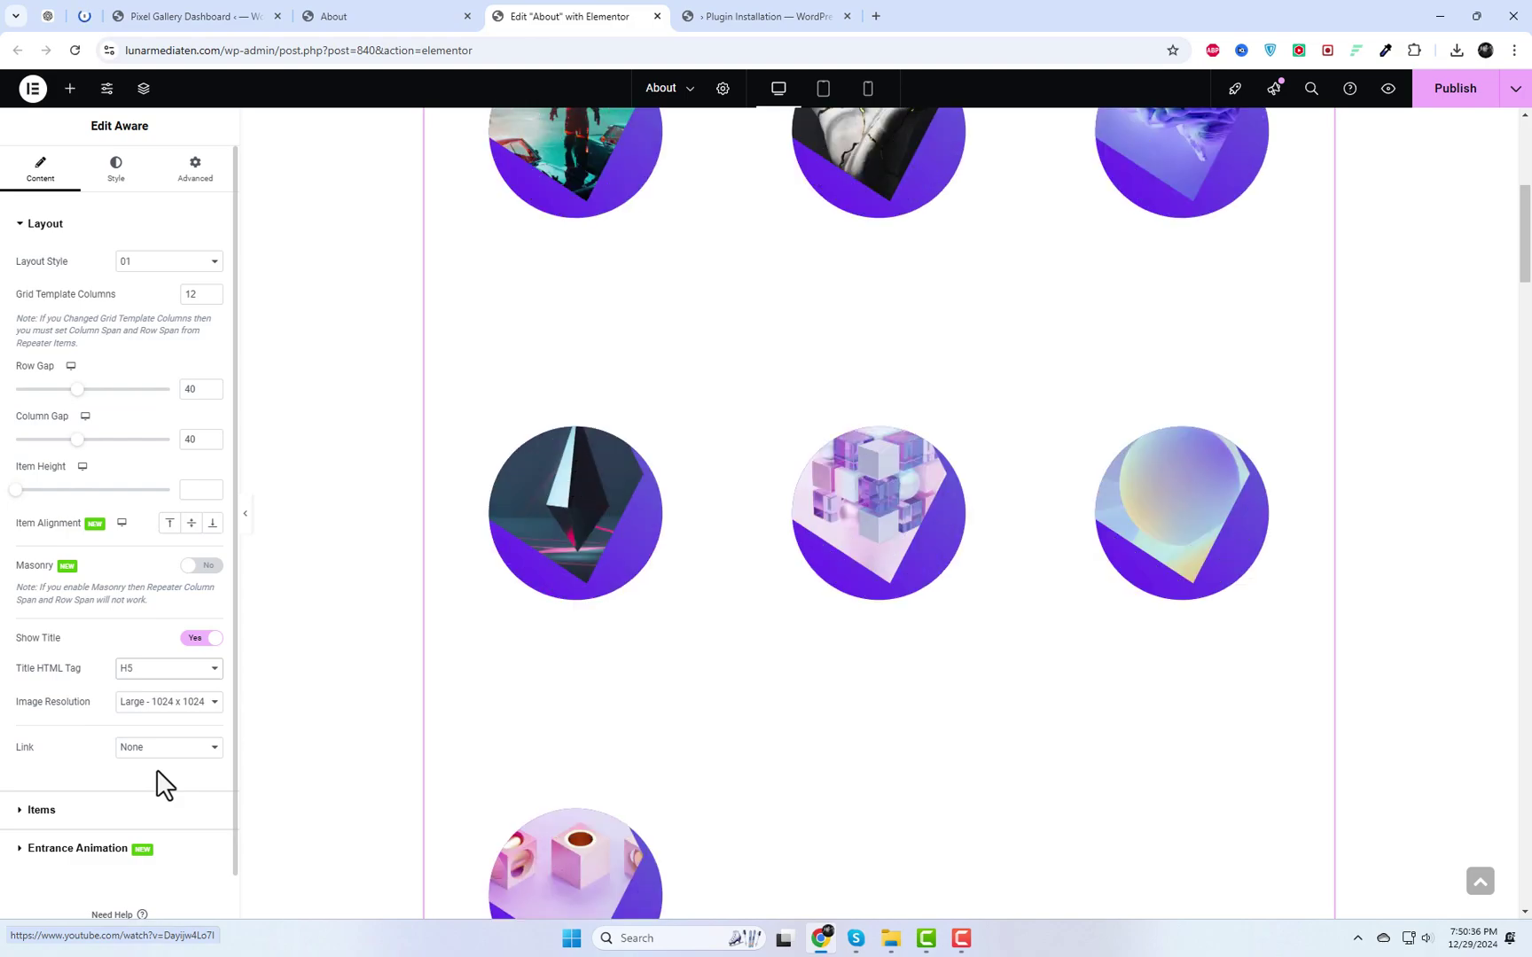
pyautogui.scroll(5, 1019, 576)
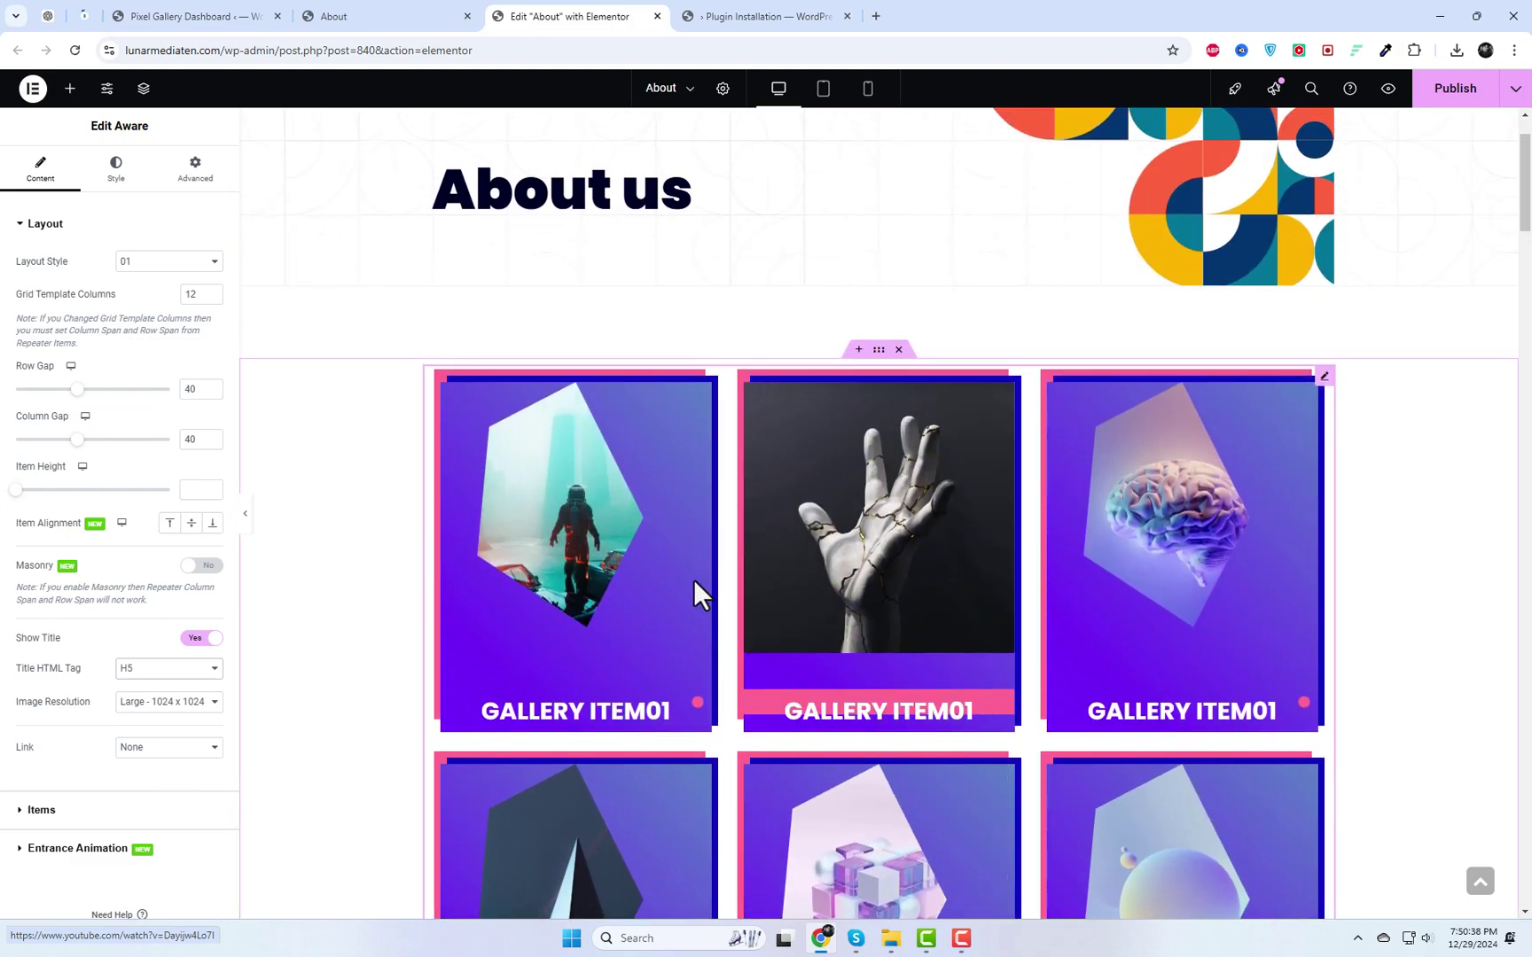
# Link the gallery items to their media file and set the lightbox to Yes.
pyautogui.click(178, 752)
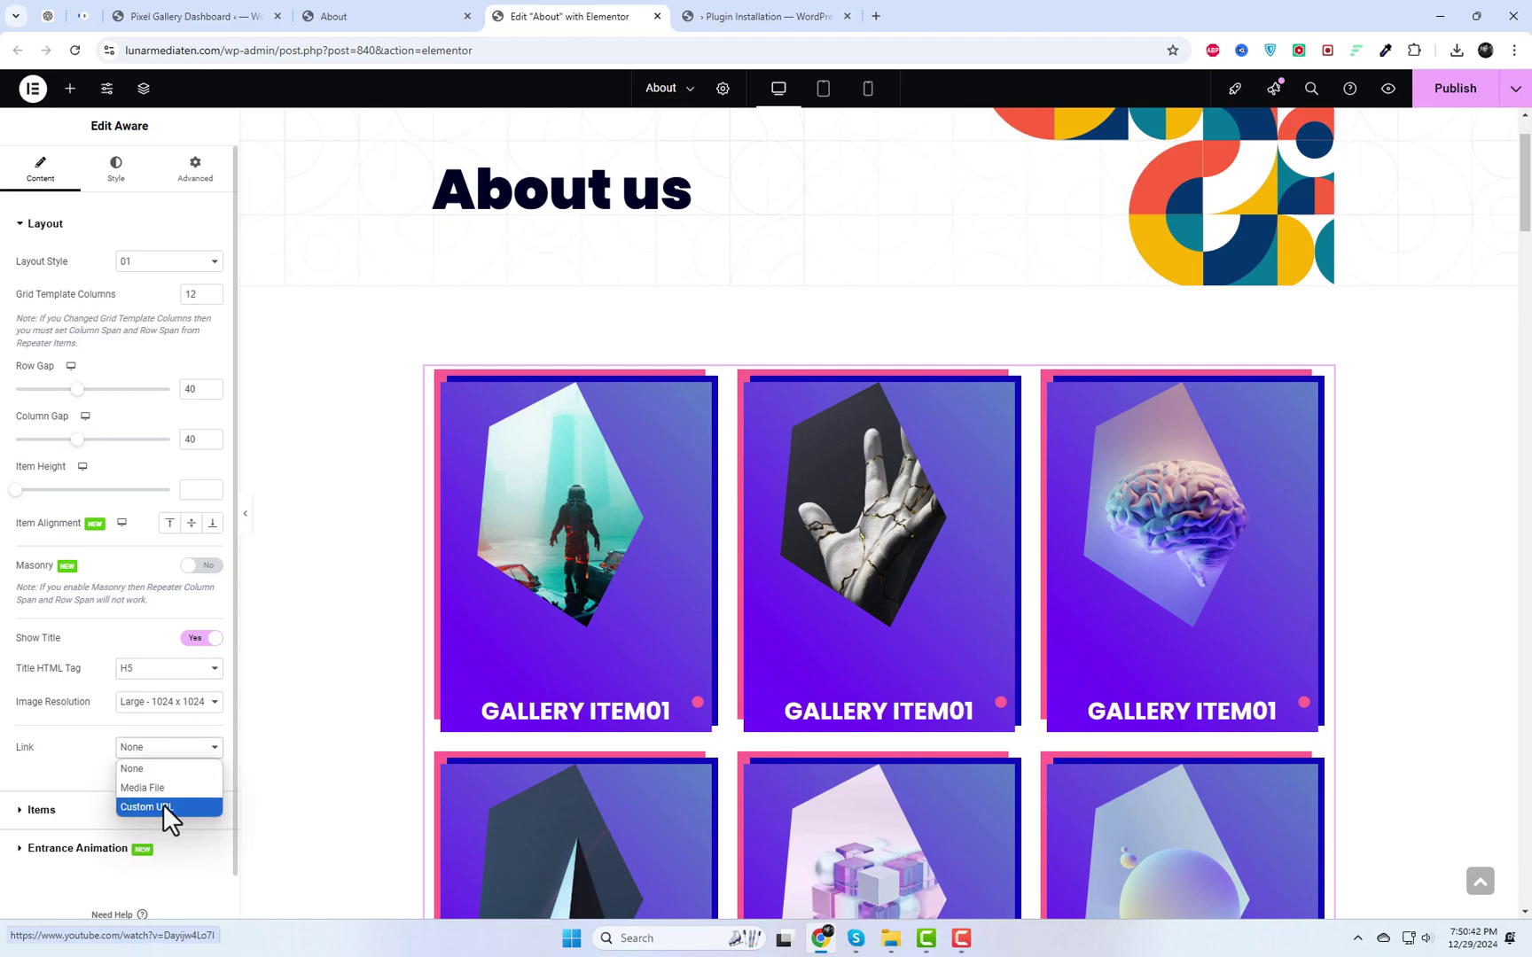
pyautogui.click(165, 786)
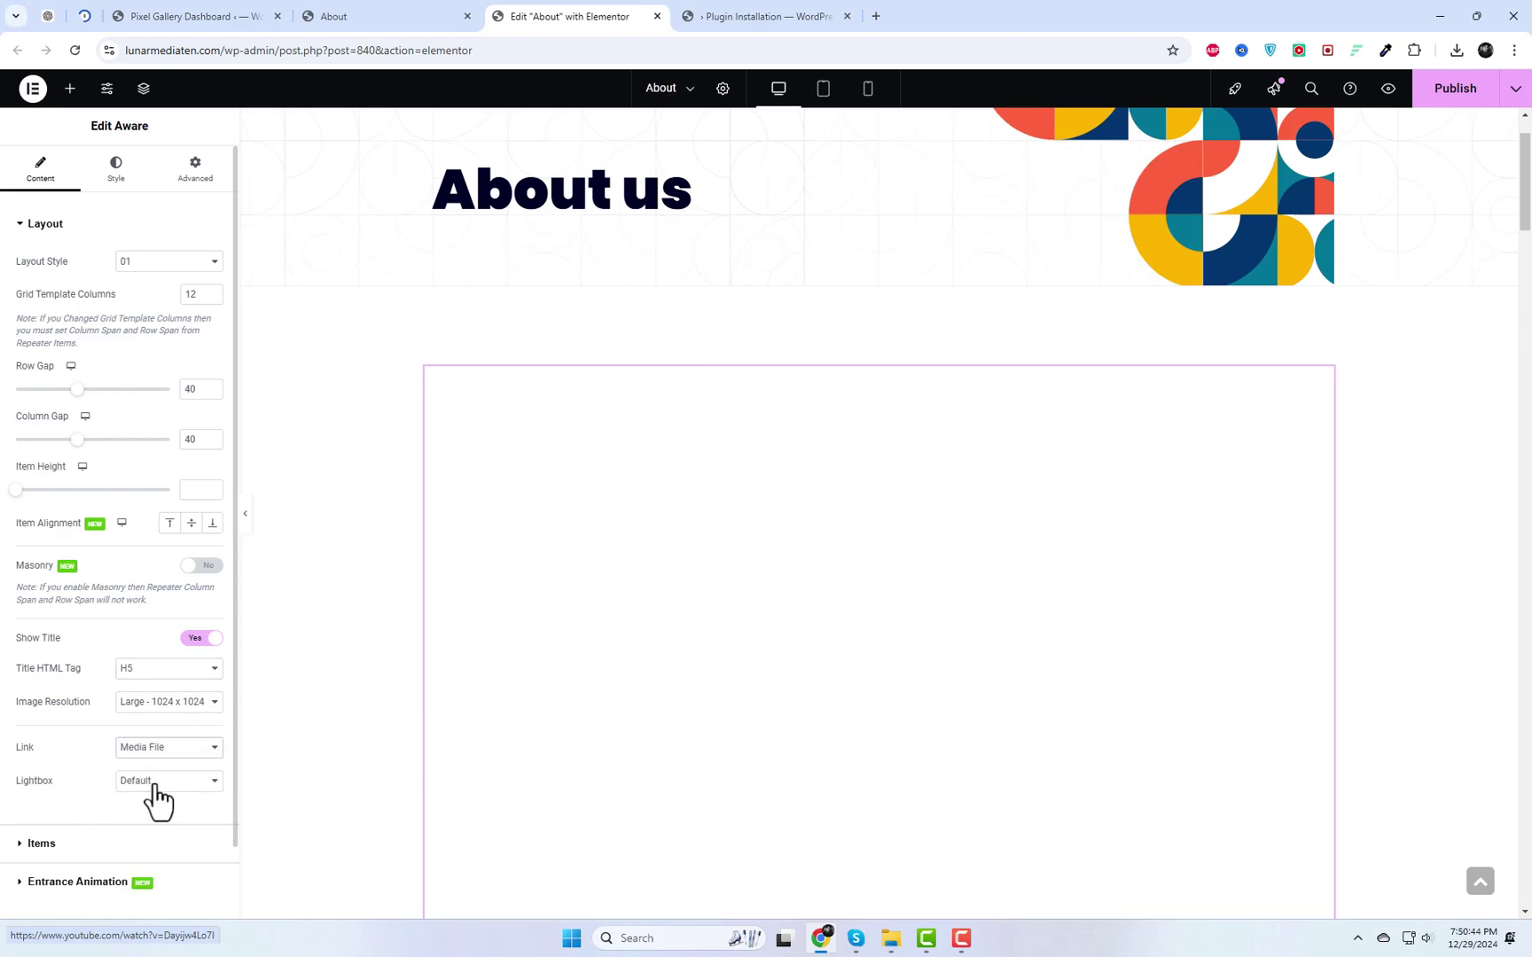
pyautogui.scroll(-1, 213, 798)
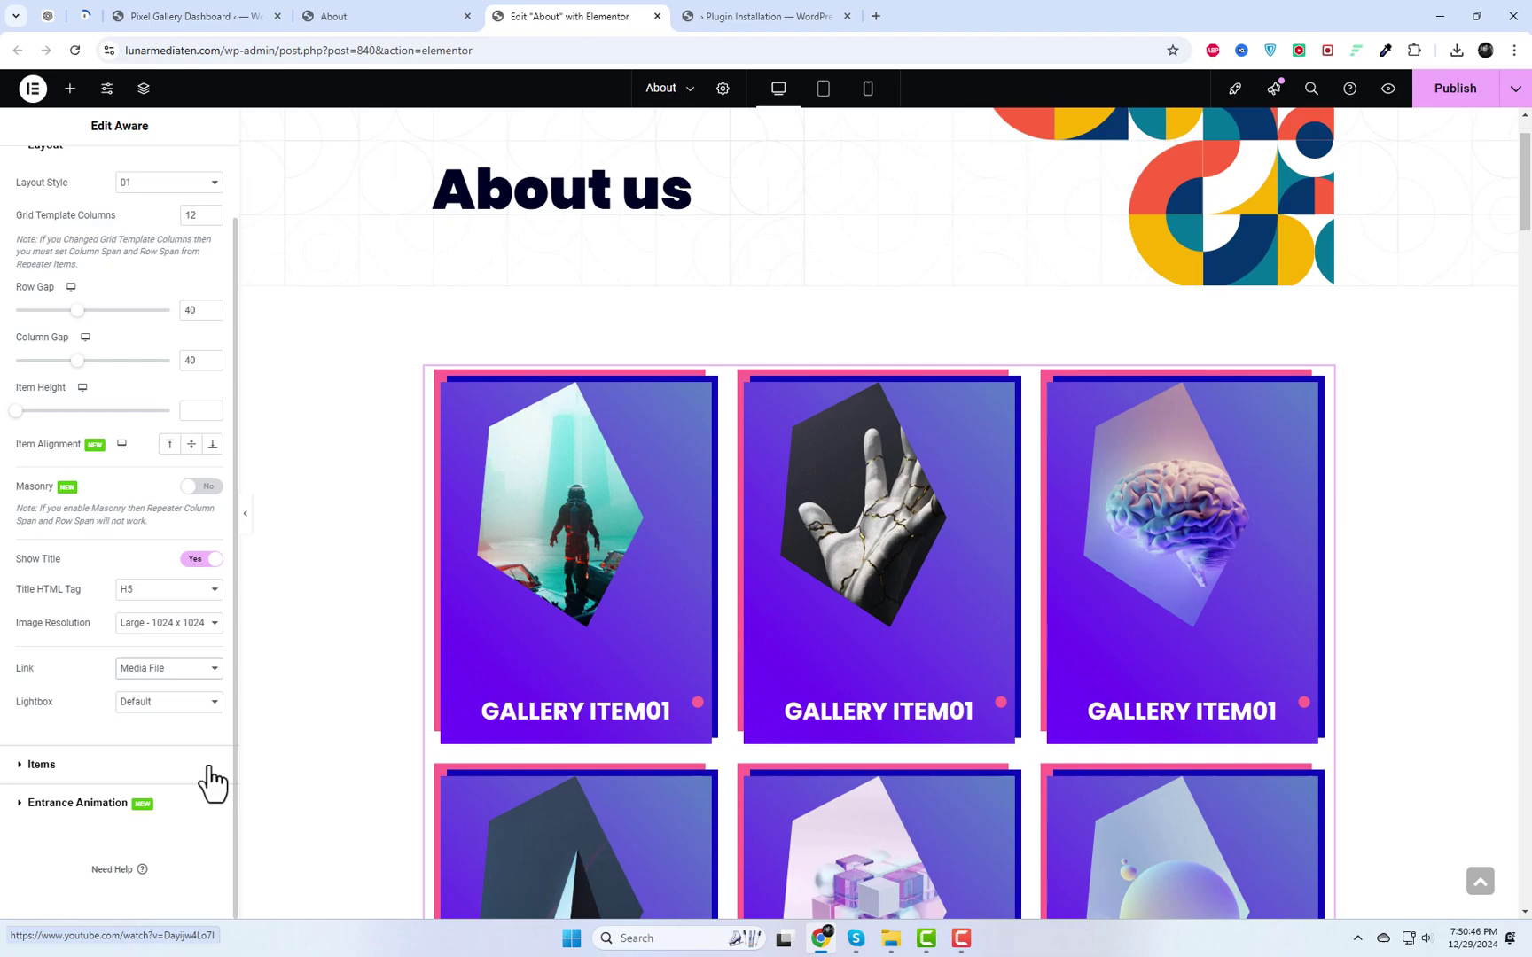
pyautogui.click(173, 709)
pyautogui.click(160, 736)
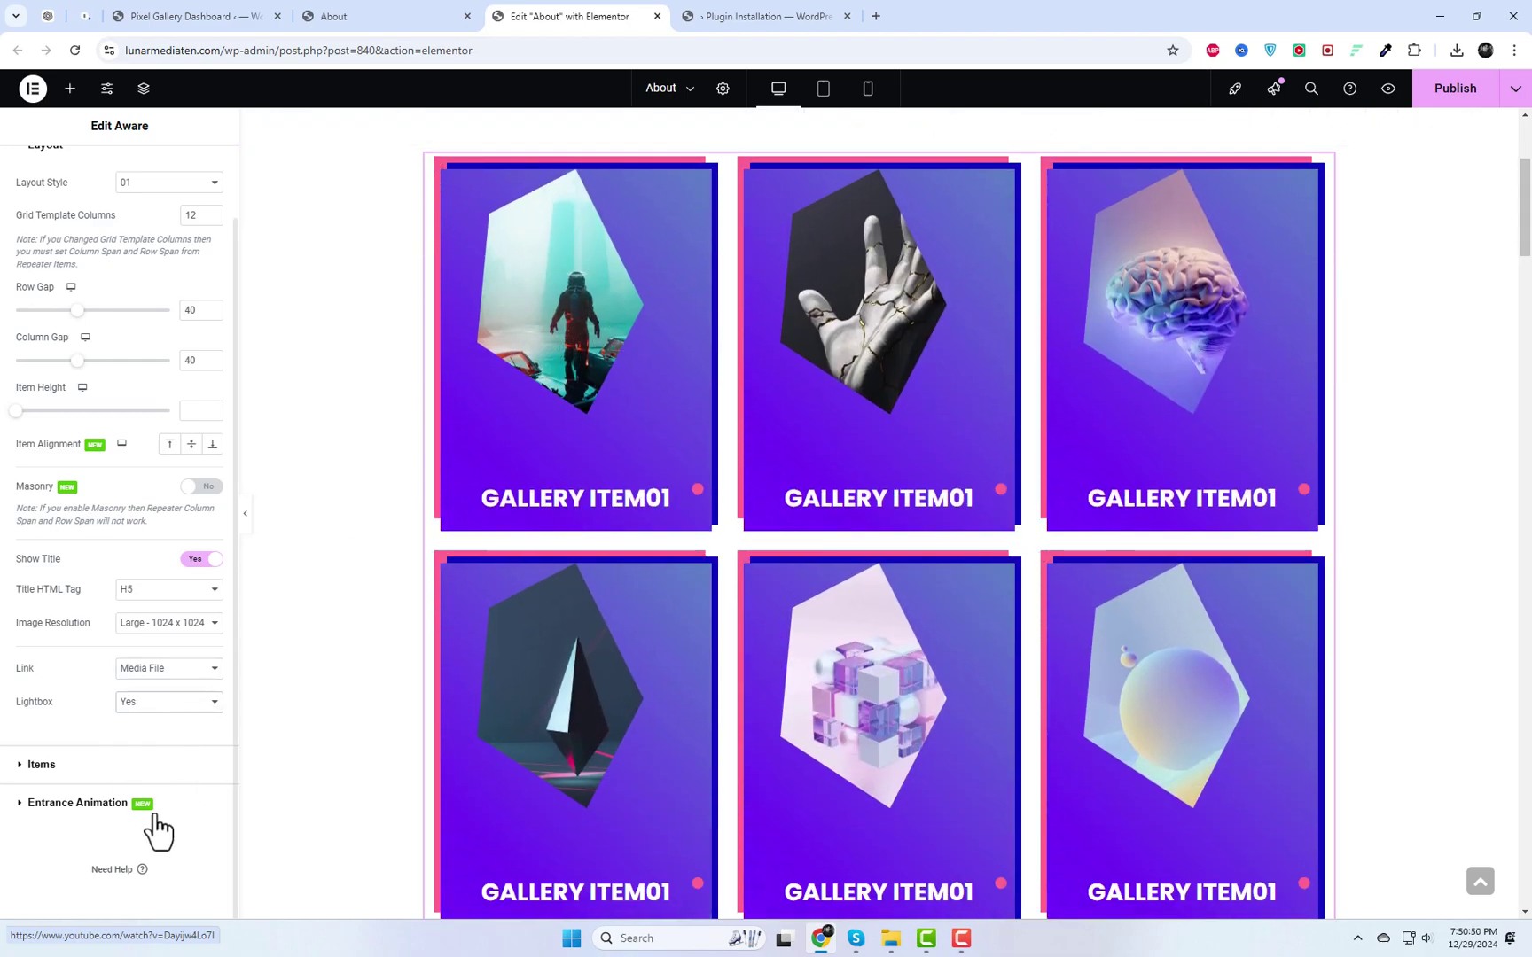
# Append 02 to the second gallery item's title so it reads Gallery Item0102.
pyautogui.click(92, 766)
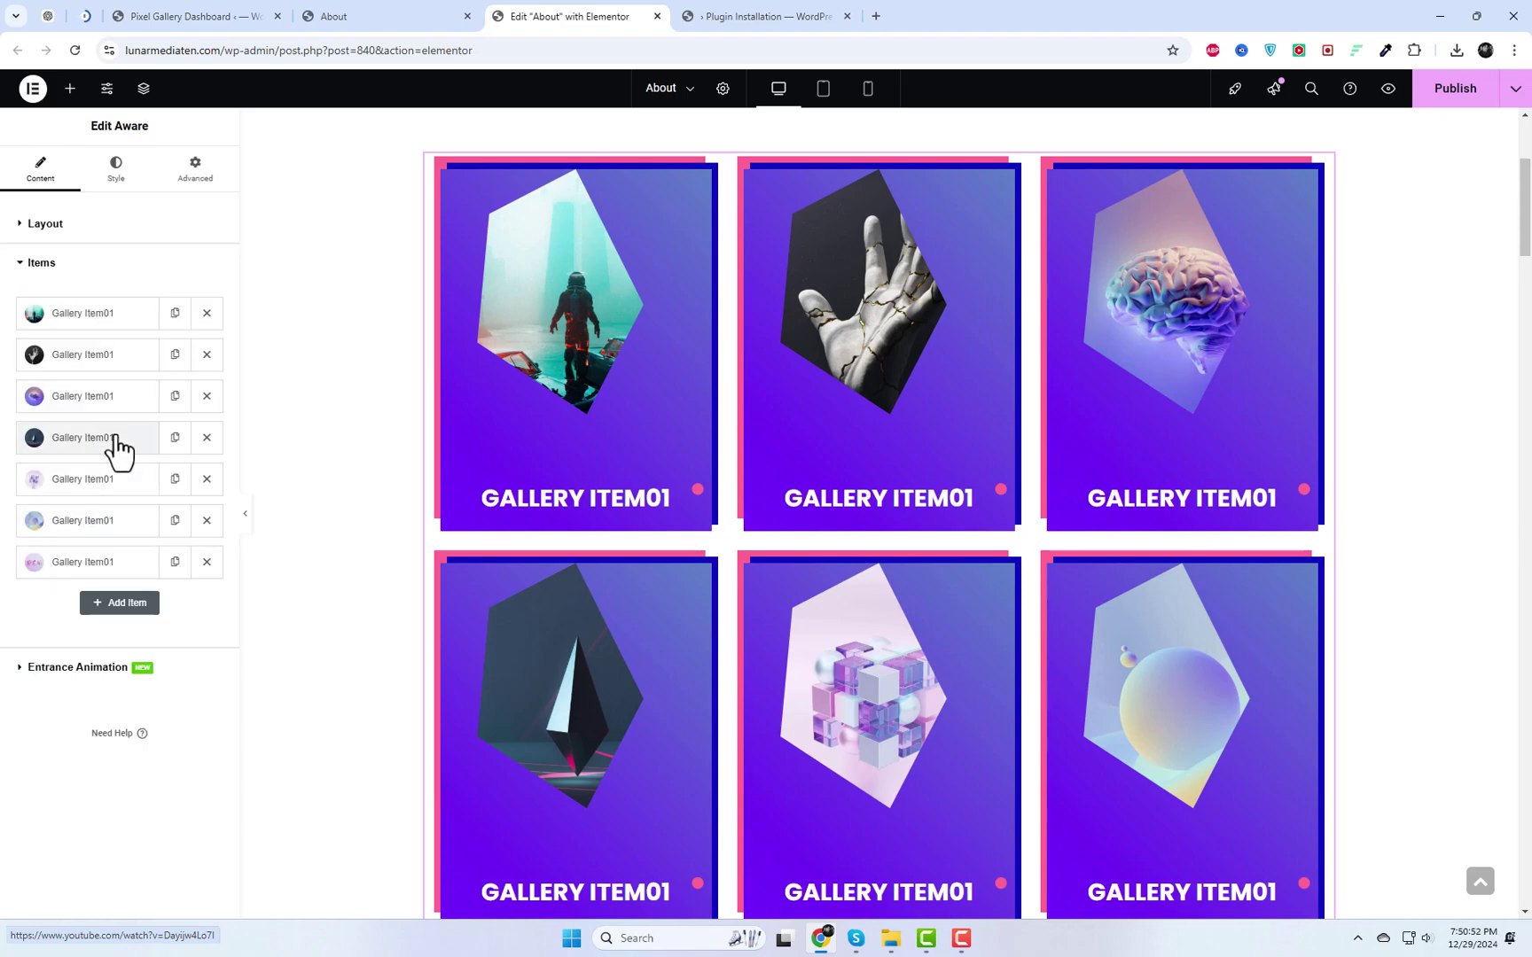
pyautogui.click(139, 353)
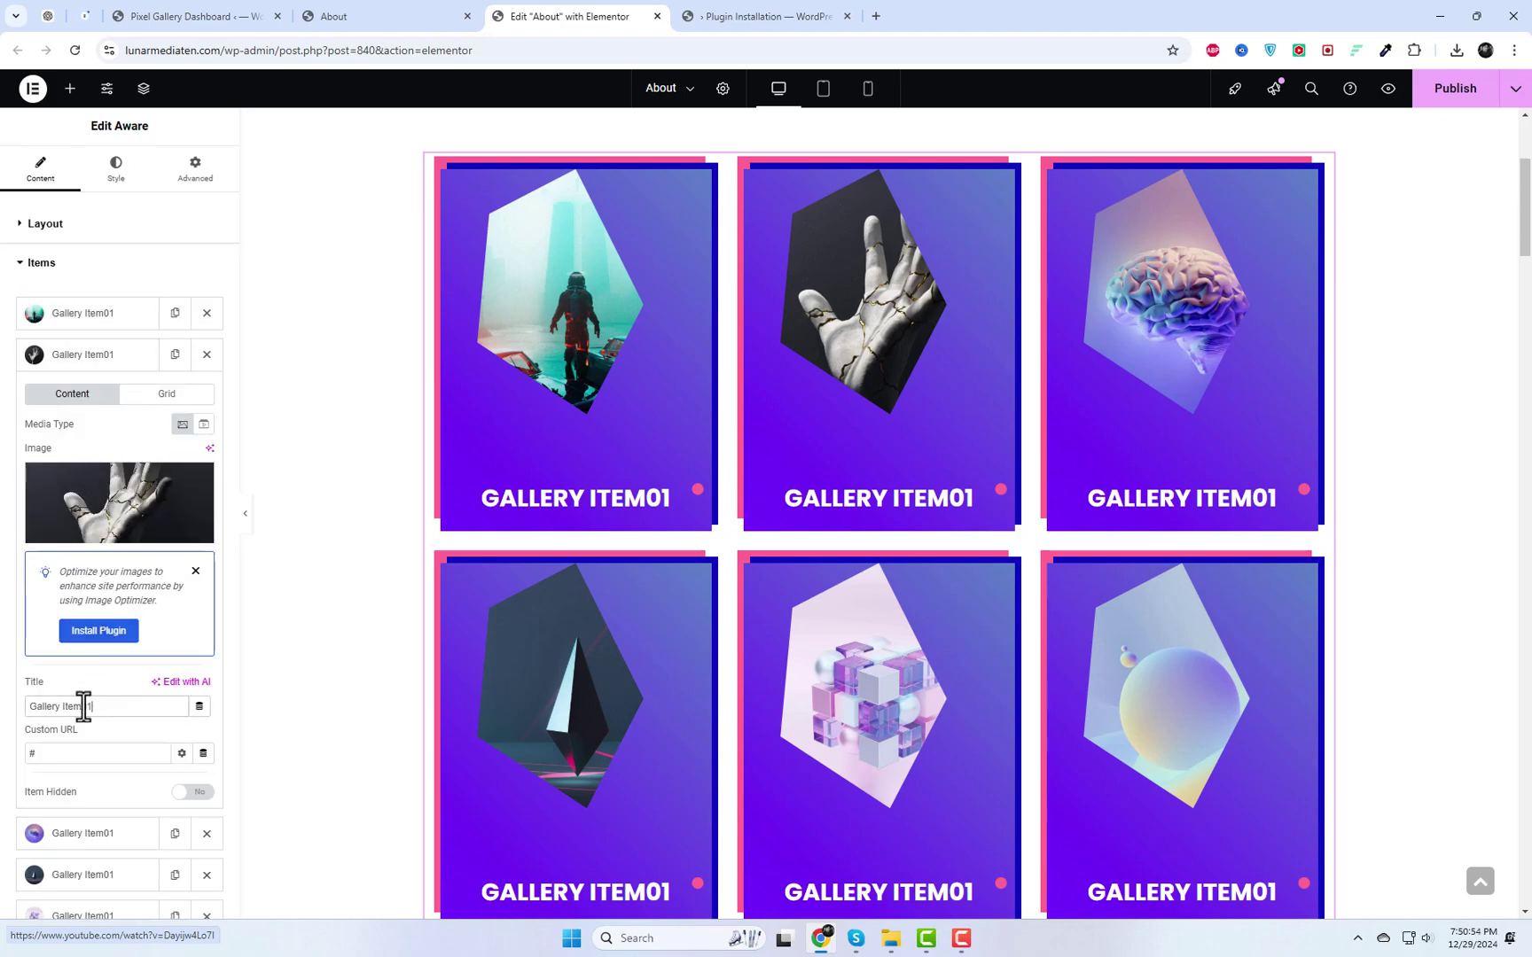
pyautogui.write('02')
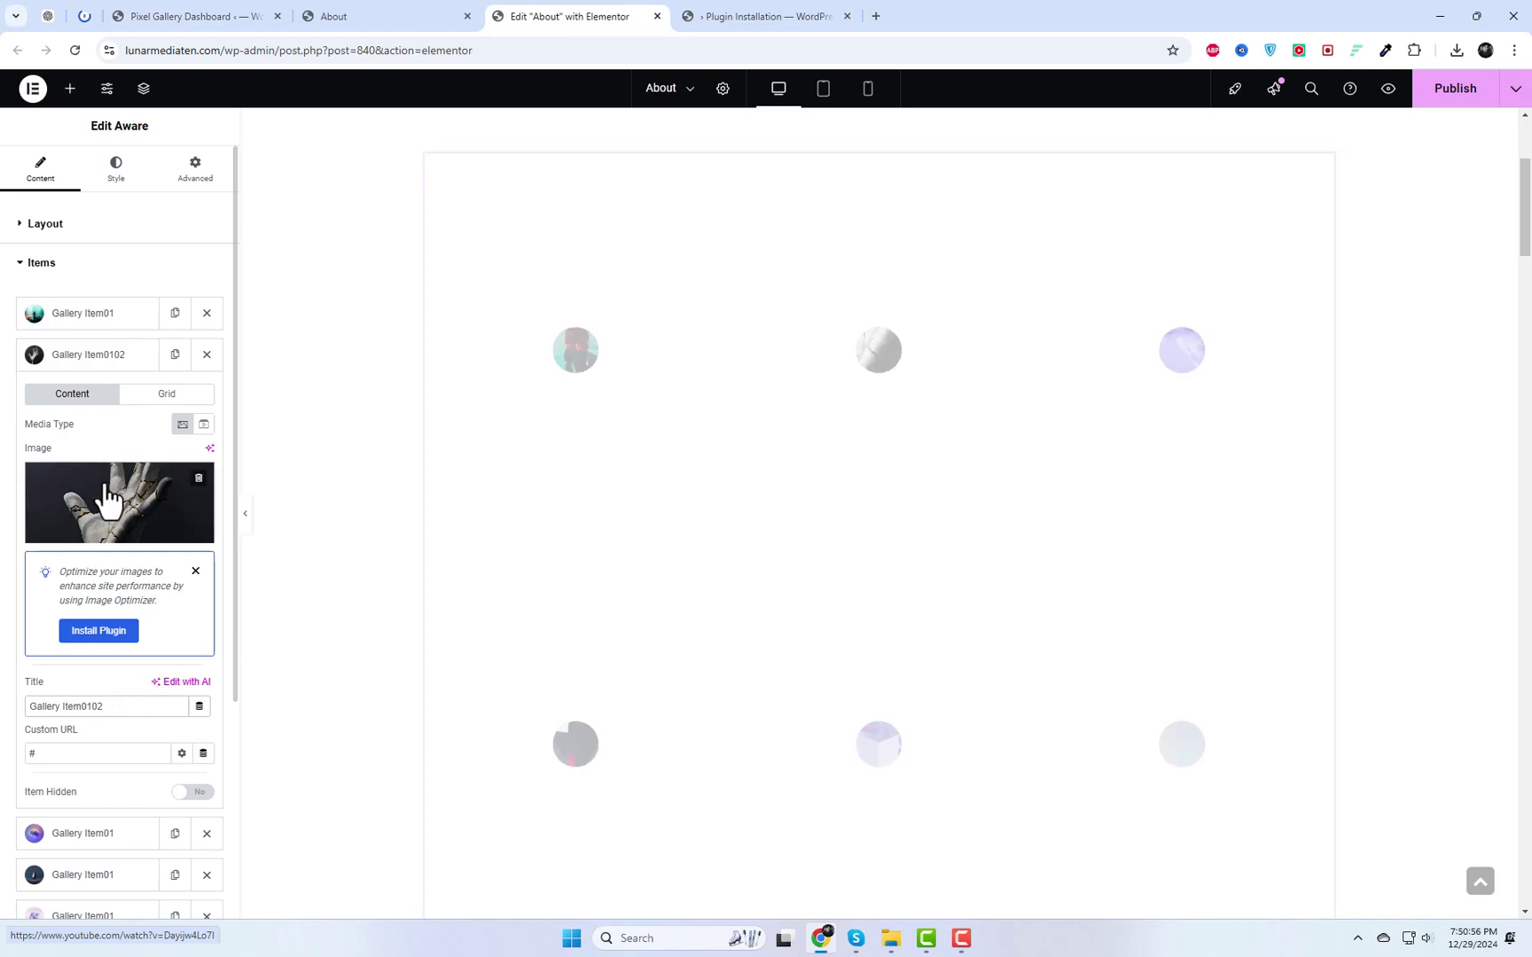
pyautogui.click(103, 364)
# Change the title of the third gallery item, the brain picture, to Gallery Item03.
pyautogui.click(109, 396)
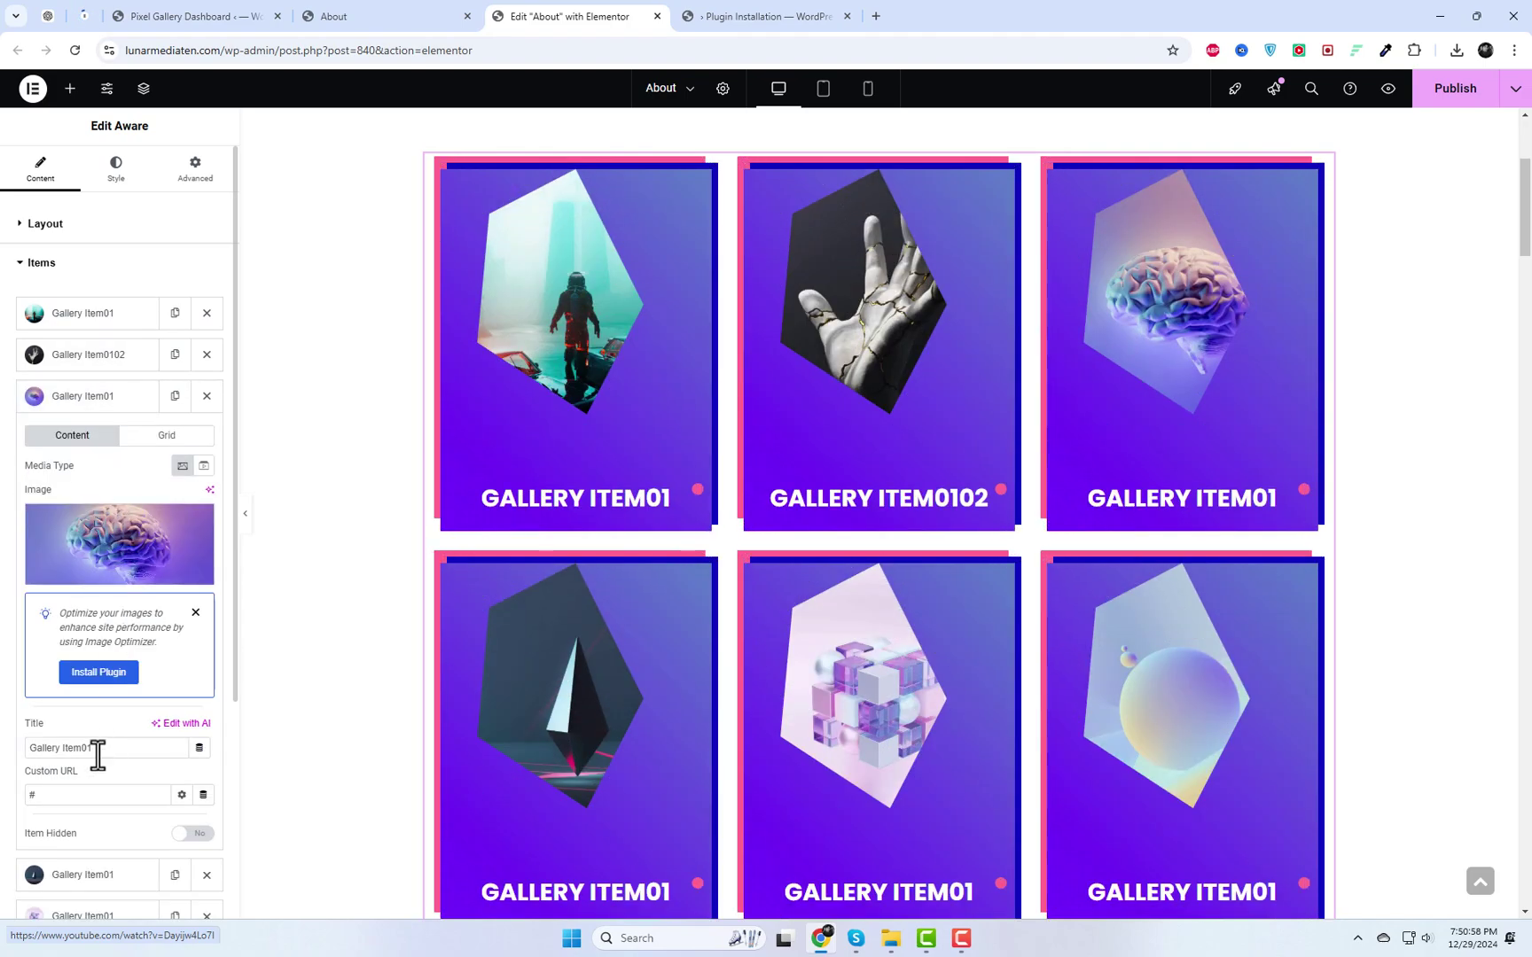
pyautogui.write('03')
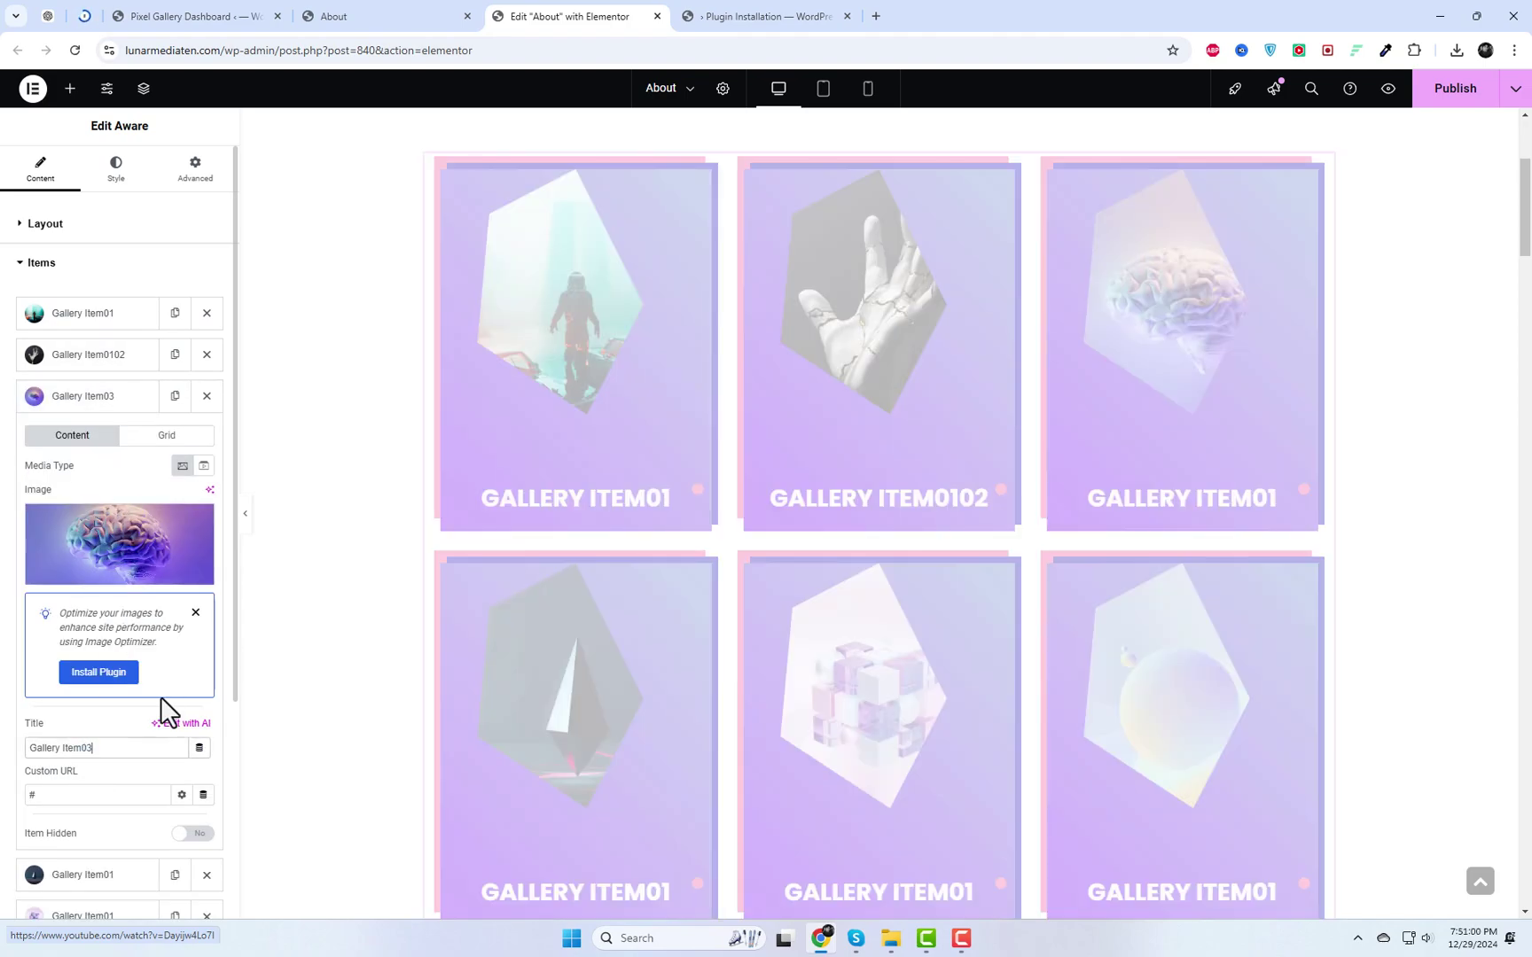
pyautogui.click(125, 399)
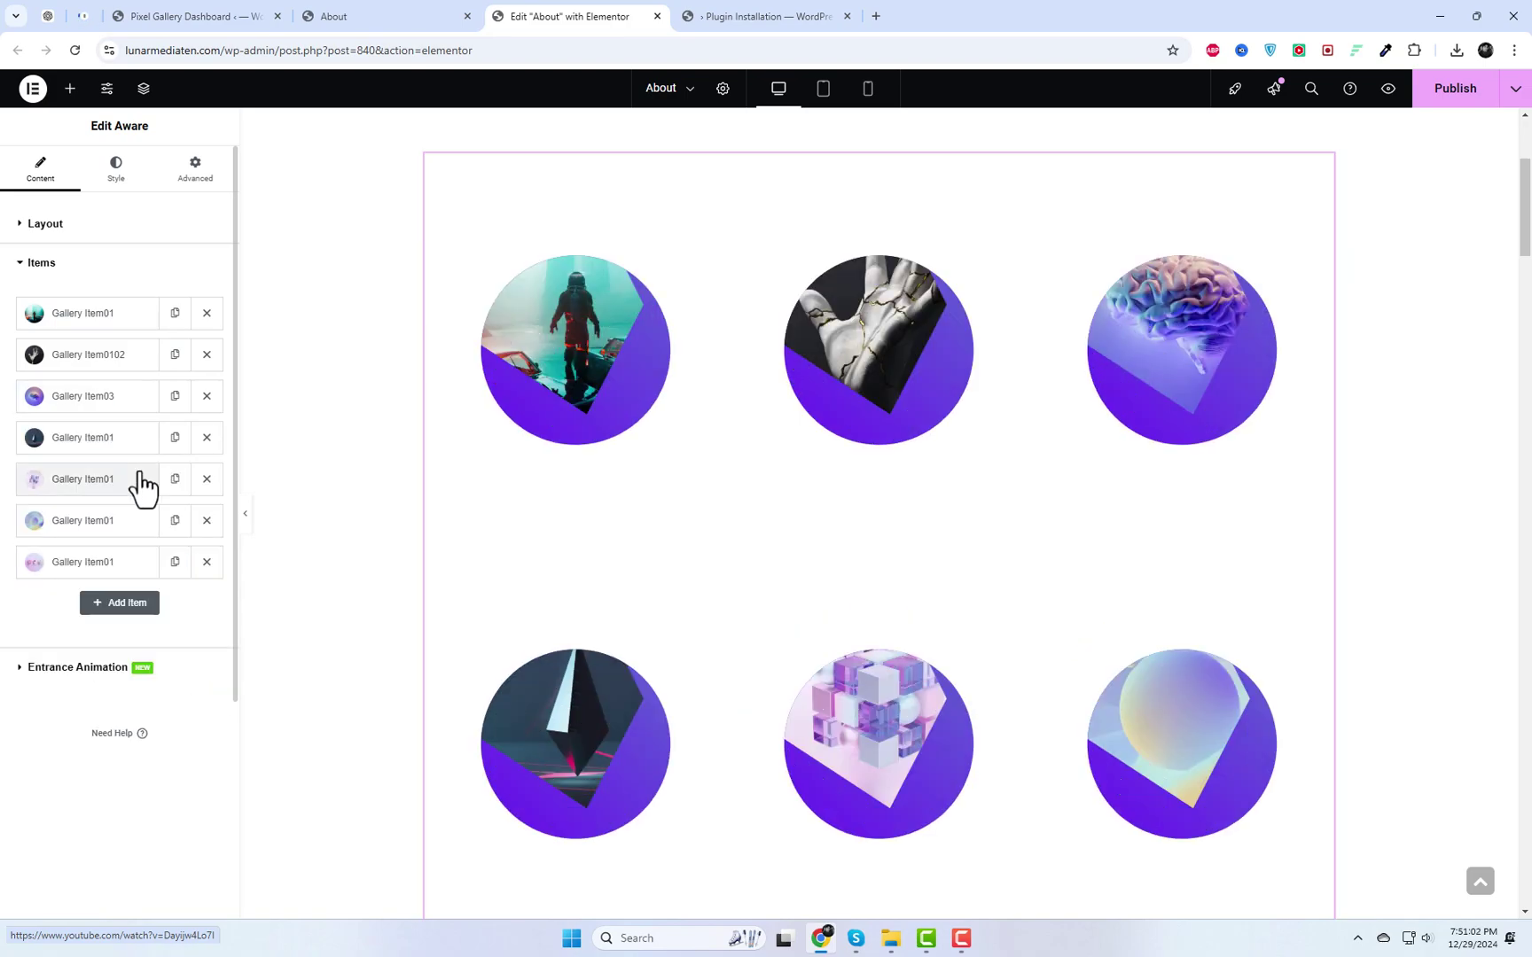
# Change the title of the fourth gallery item, the dark pyramid picture, to Design One.
pyautogui.click(137, 443)
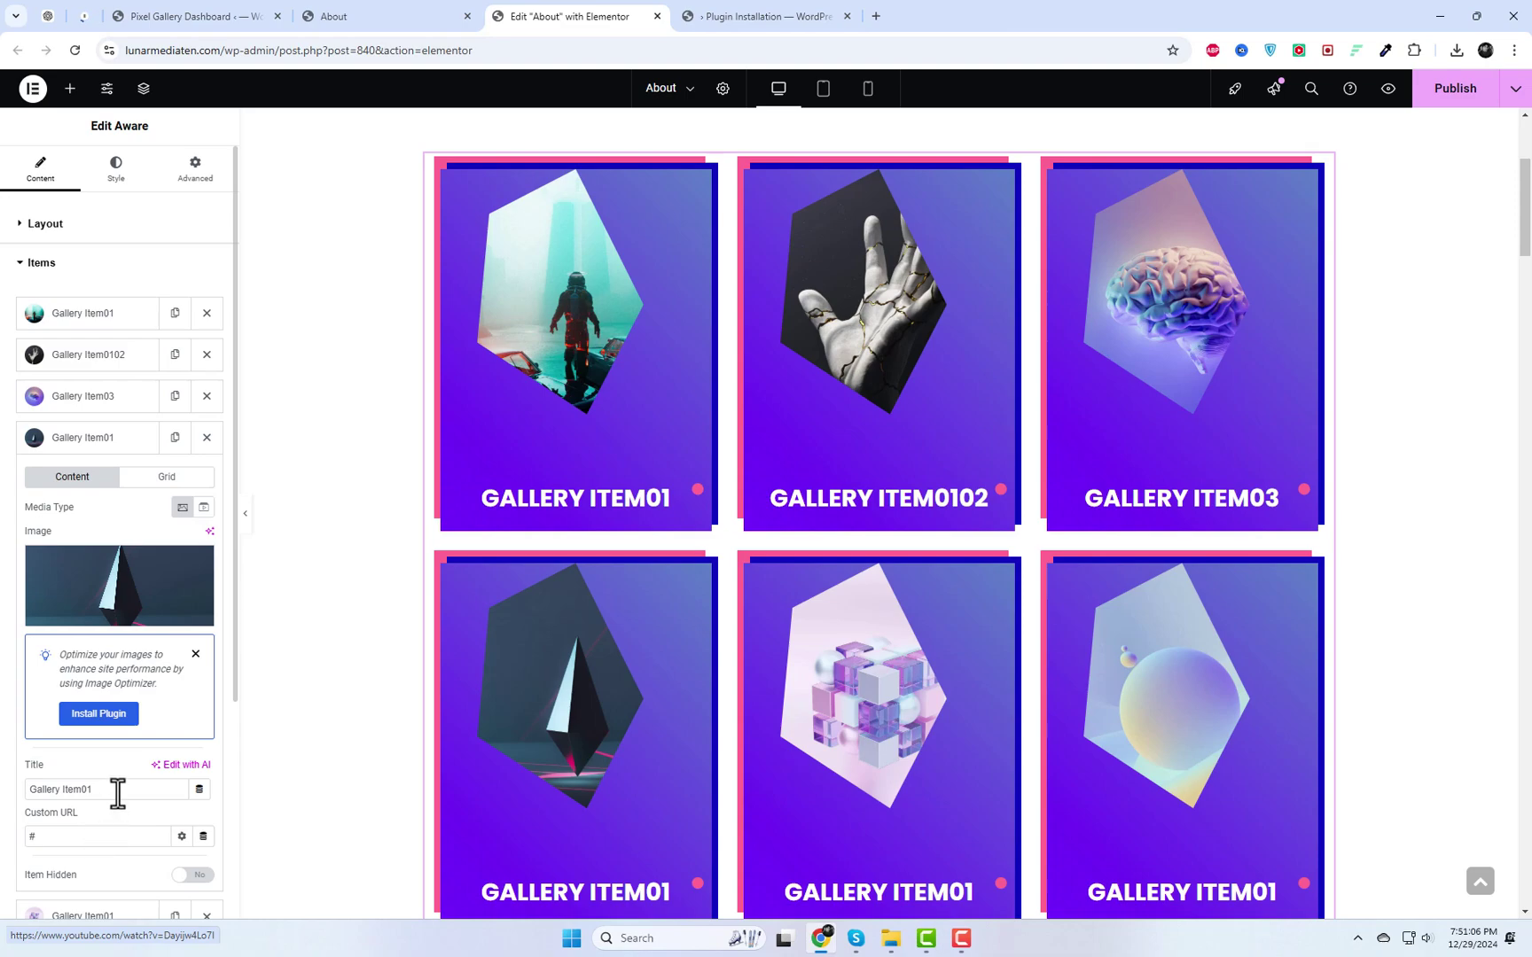
pyautogui.write('Des')
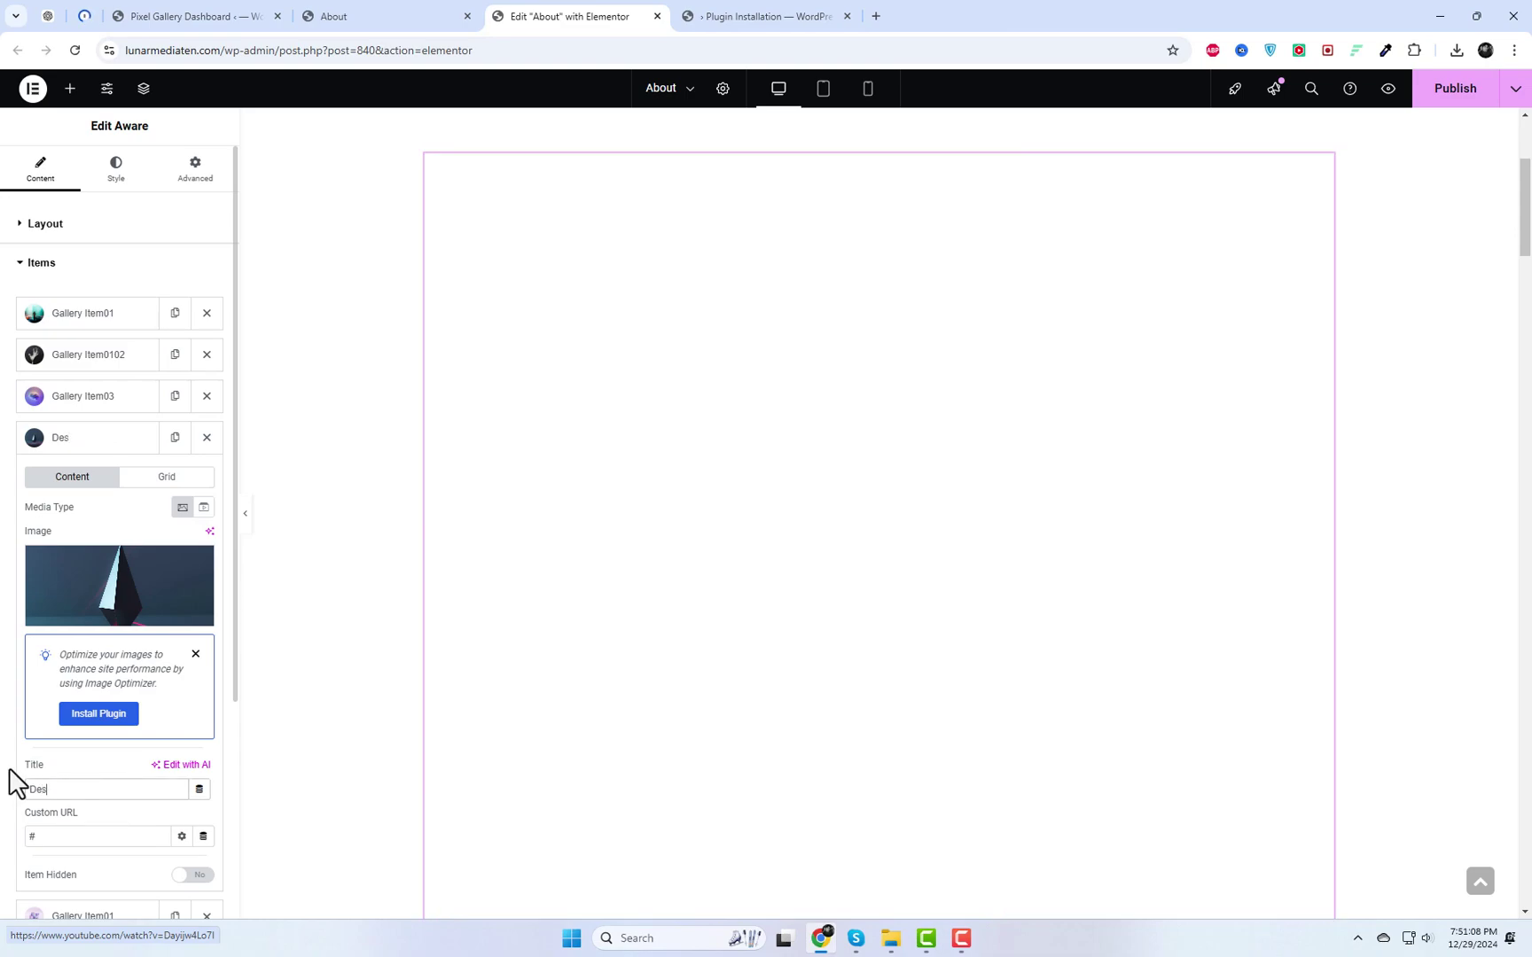
pyautogui.write('ign One')
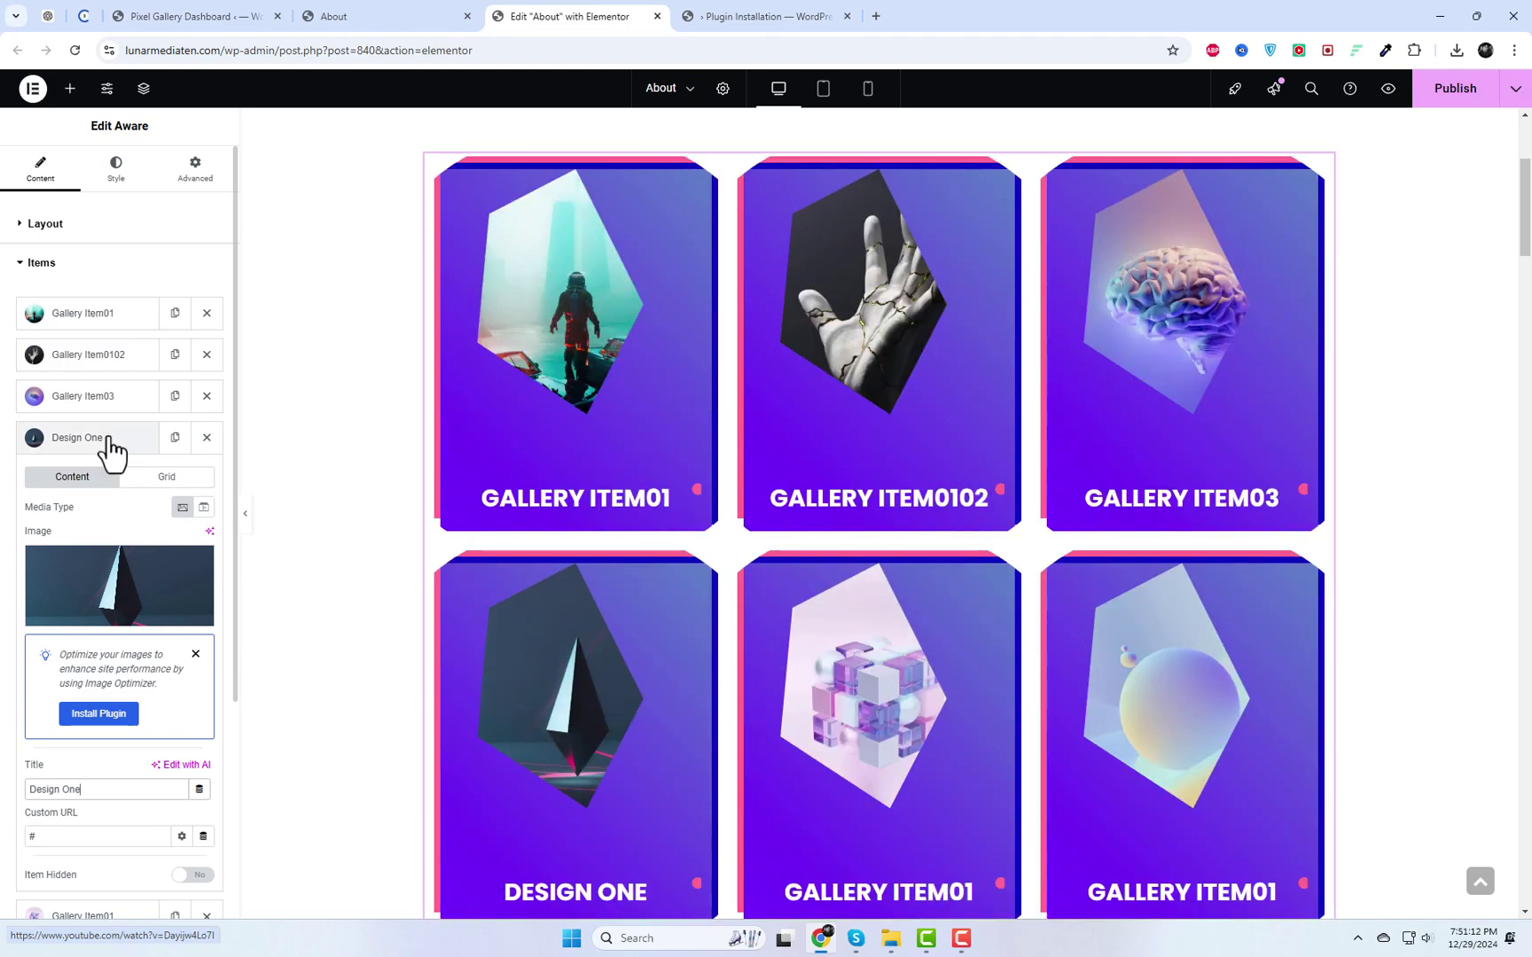
pyautogui.click(103, 442)
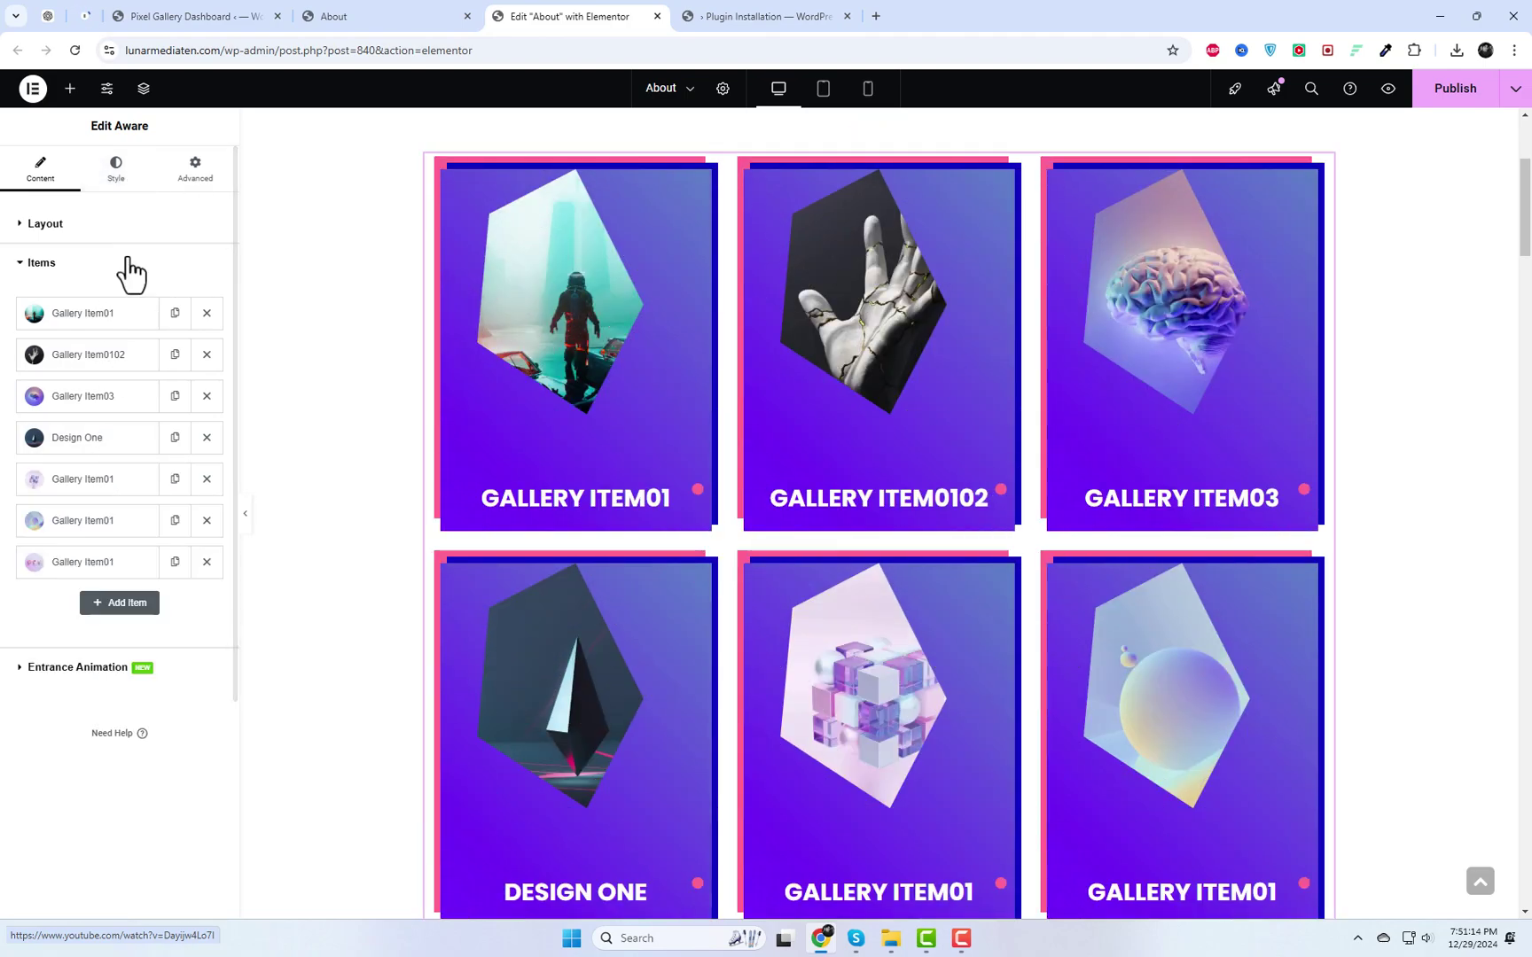
# Open the gallery's style settings and sample the yellow #FDB302 from the About us banner with the page color picker.
pyautogui.click(119, 178)
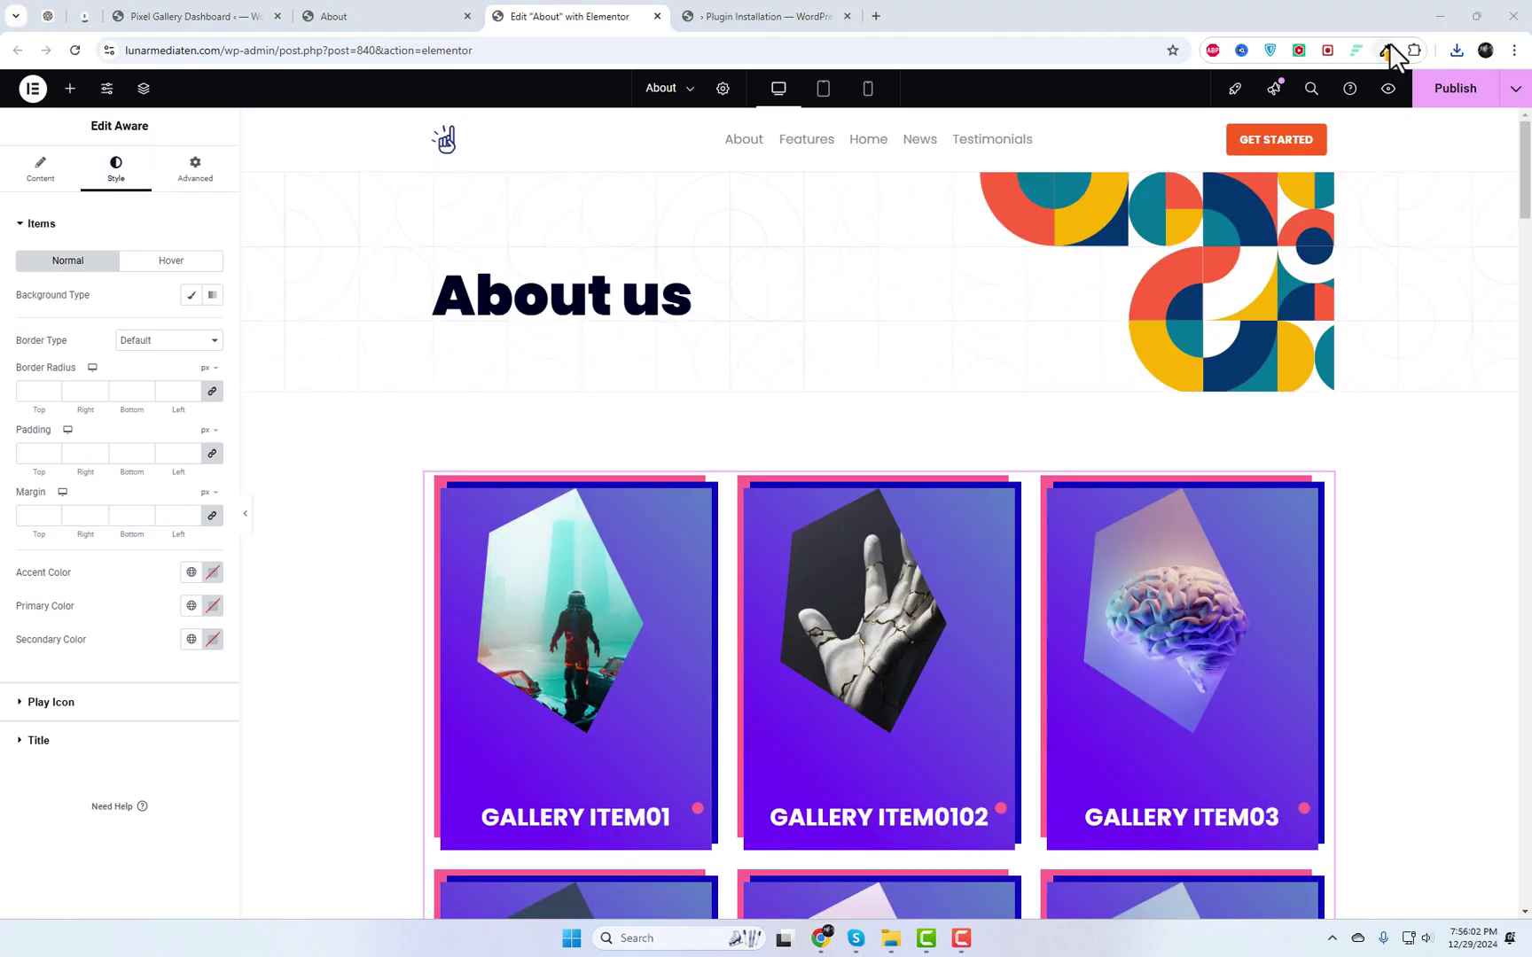
pyautogui.click(1386, 50)
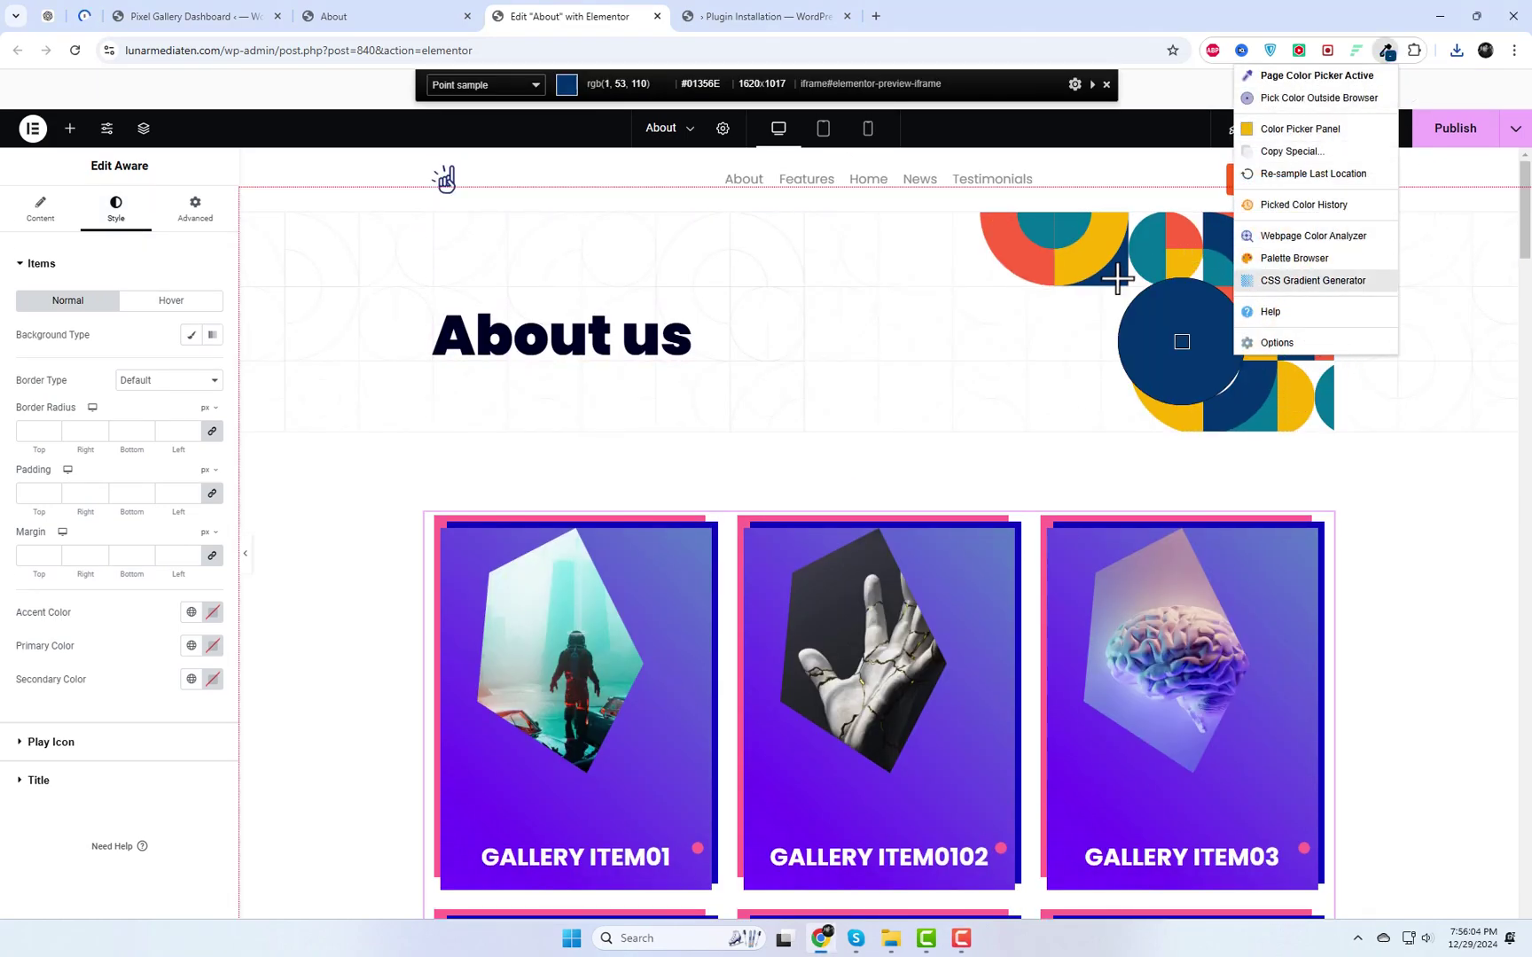
pyautogui.click(1078, 252)
# Set the gallery items' primary color to the red #C54141.
pyautogui.scroll(-2, 1477, 595)
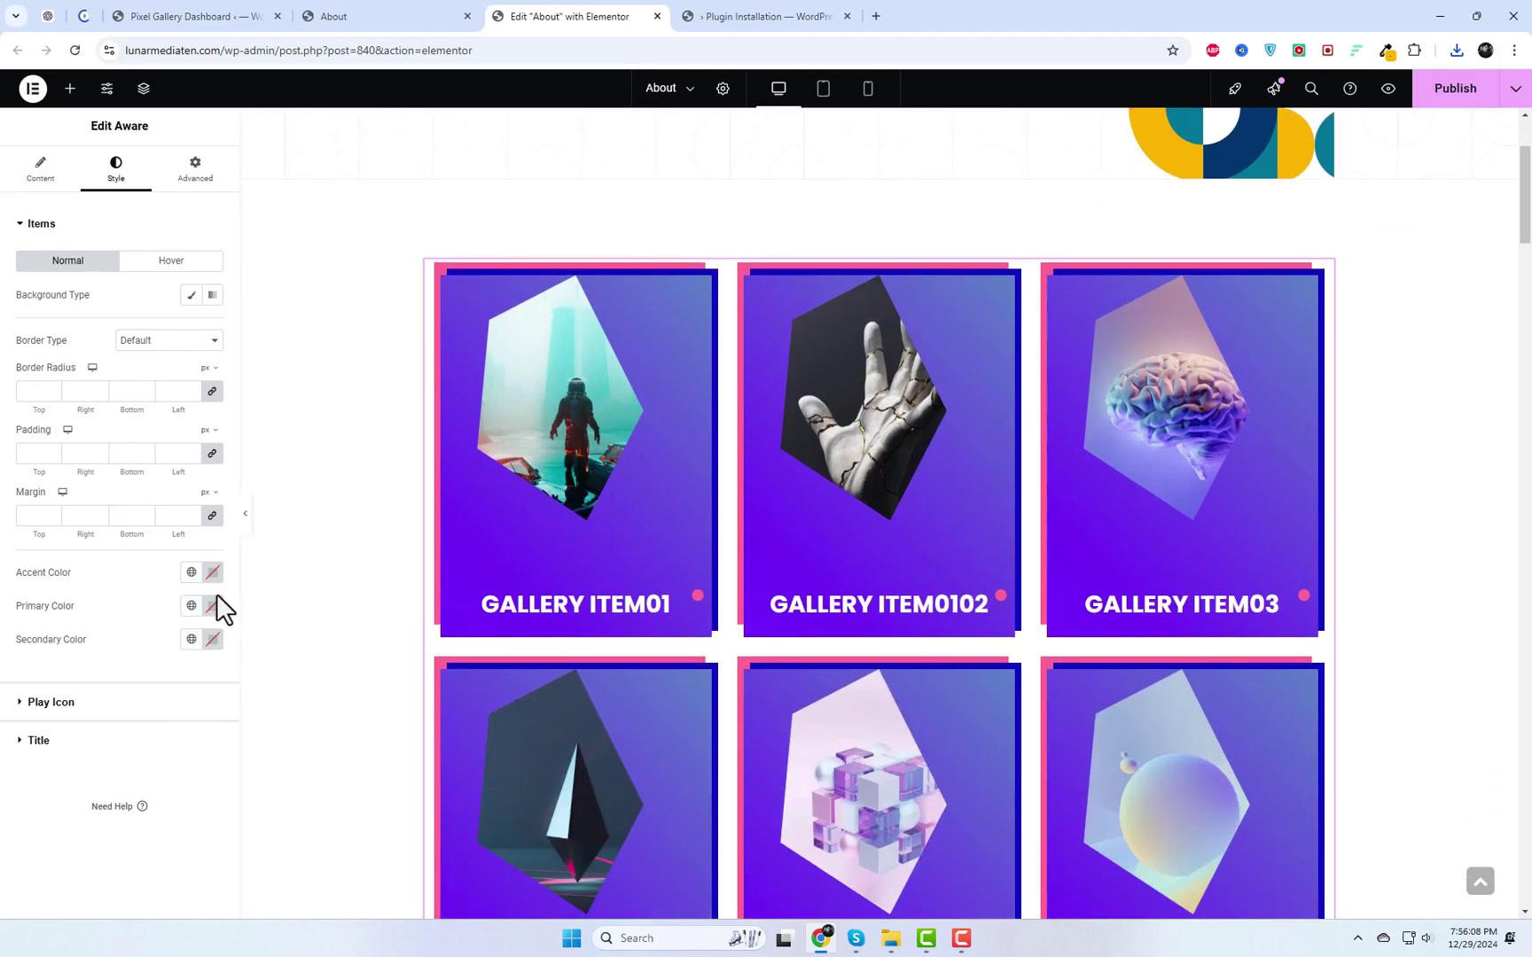
pyautogui.click(214, 610)
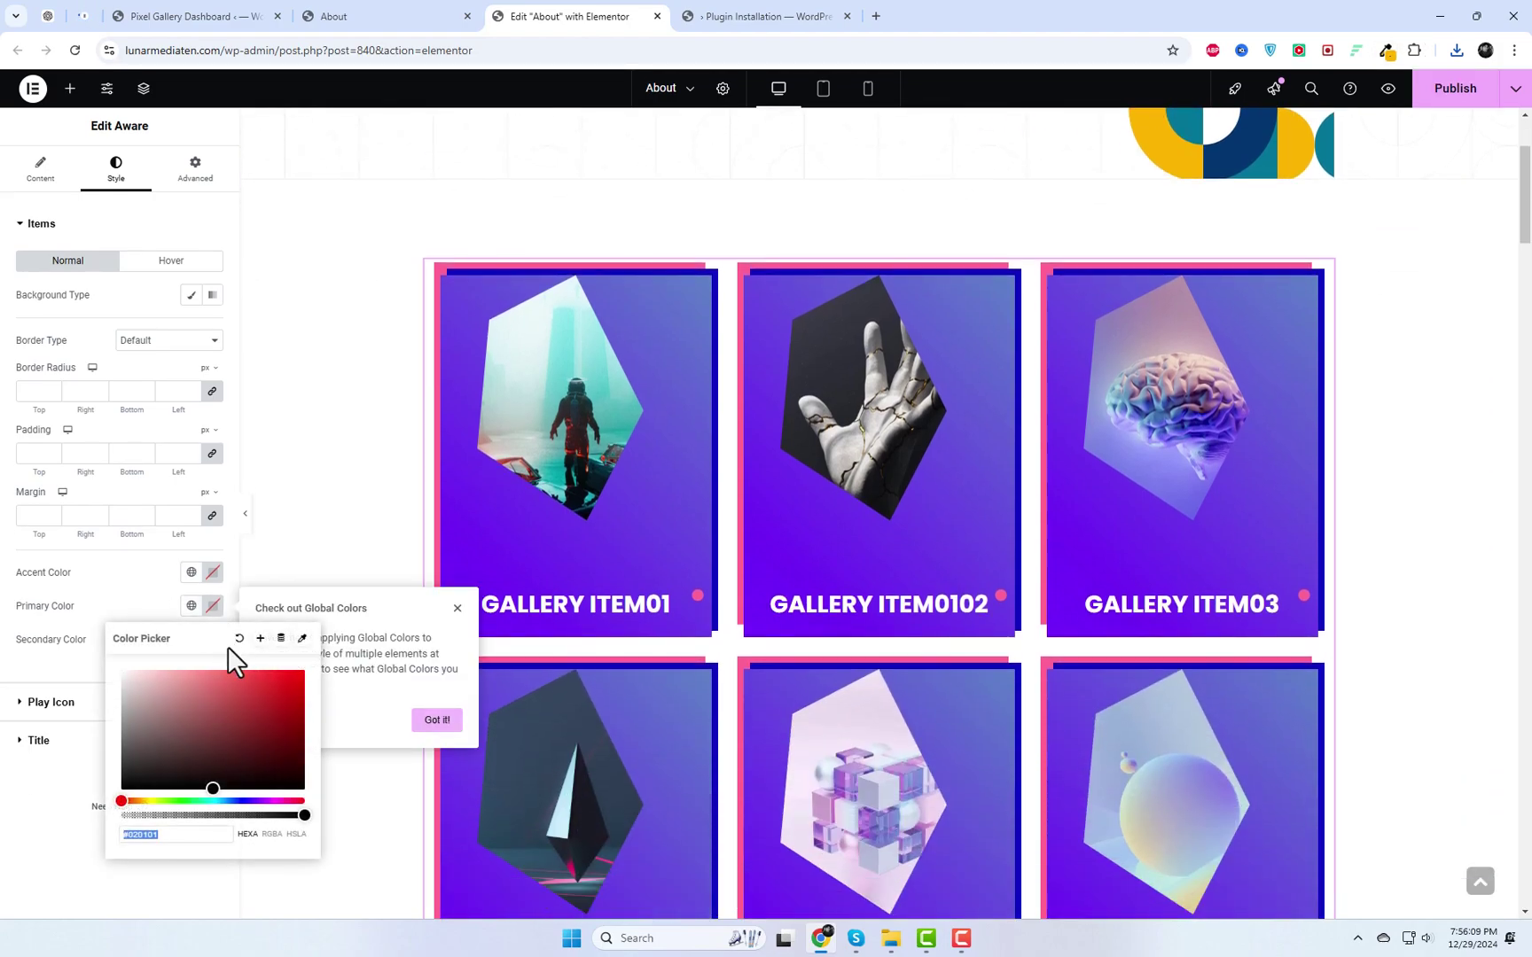
pyautogui.doubleClick(138, 836)
pyautogui.hotkey('ctrl', 'f')
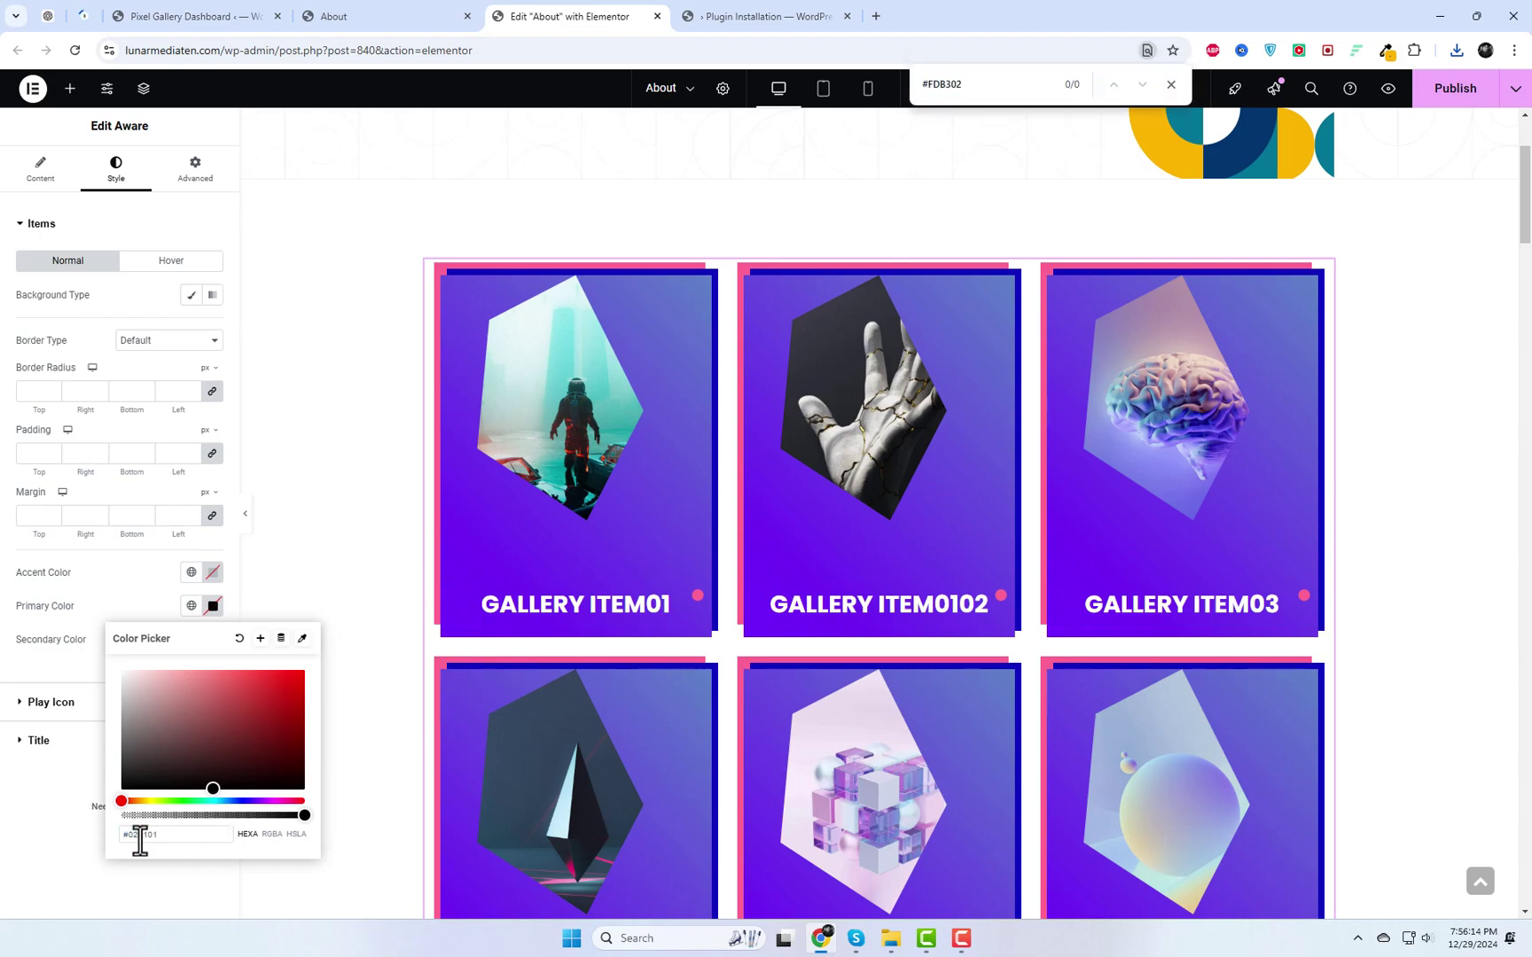
pyautogui.moveTo(186, 738); pyautogui.dragTo(244, 698)
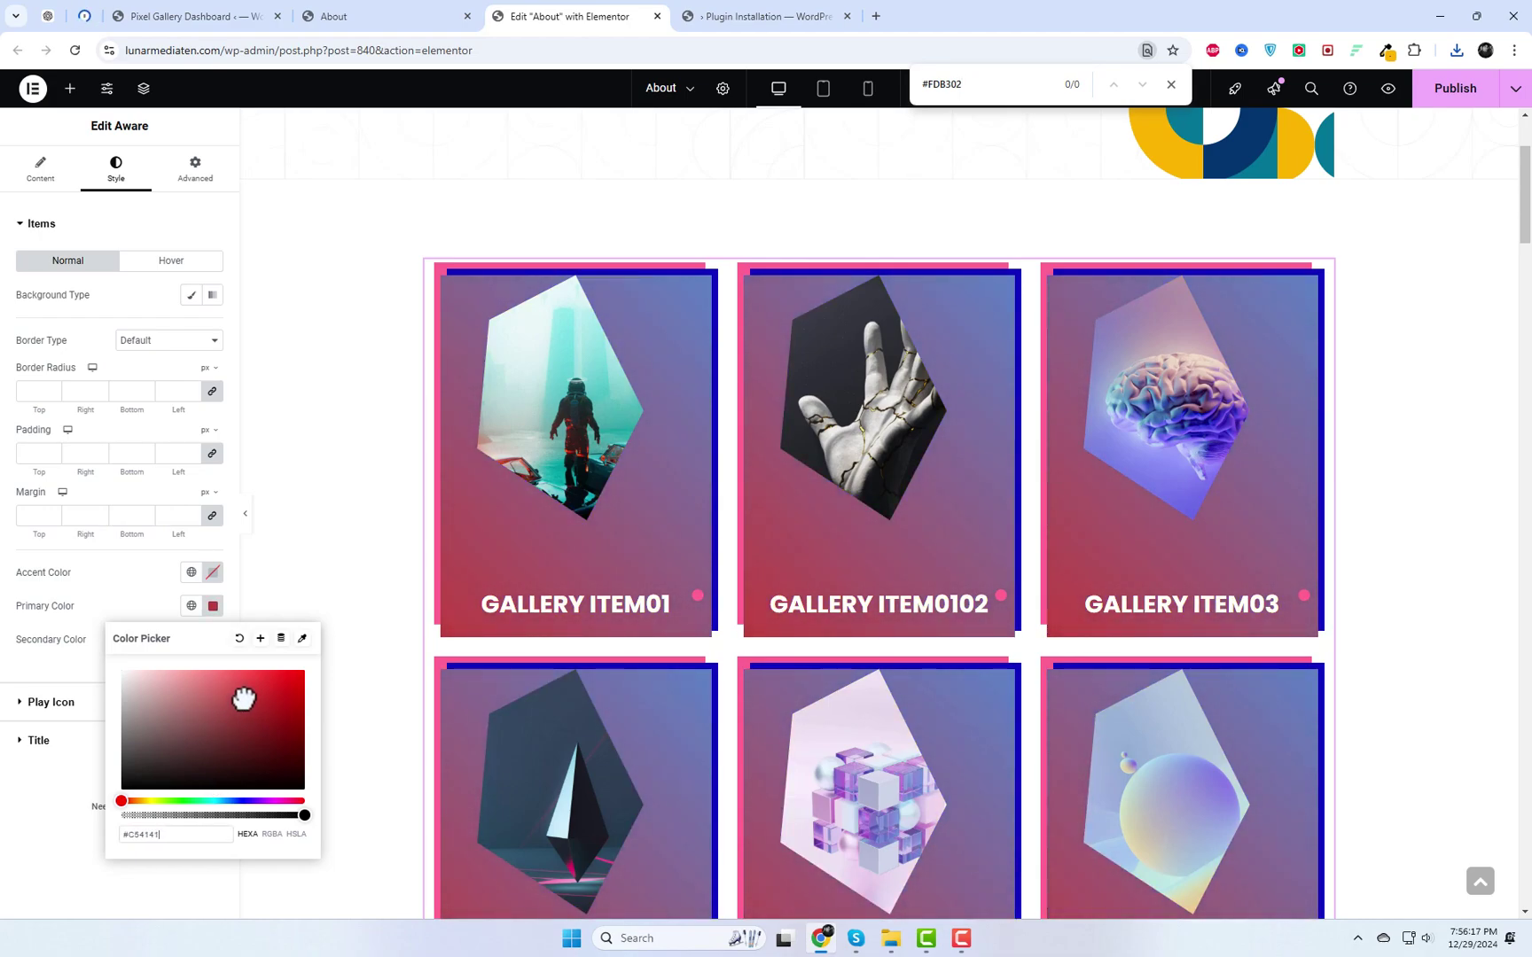
pyautogui.click(169, 612)
# Set the gallery items' accent color to the dark red #531A1A and close the browser's find bar.
pyautogui.click(212, 572)
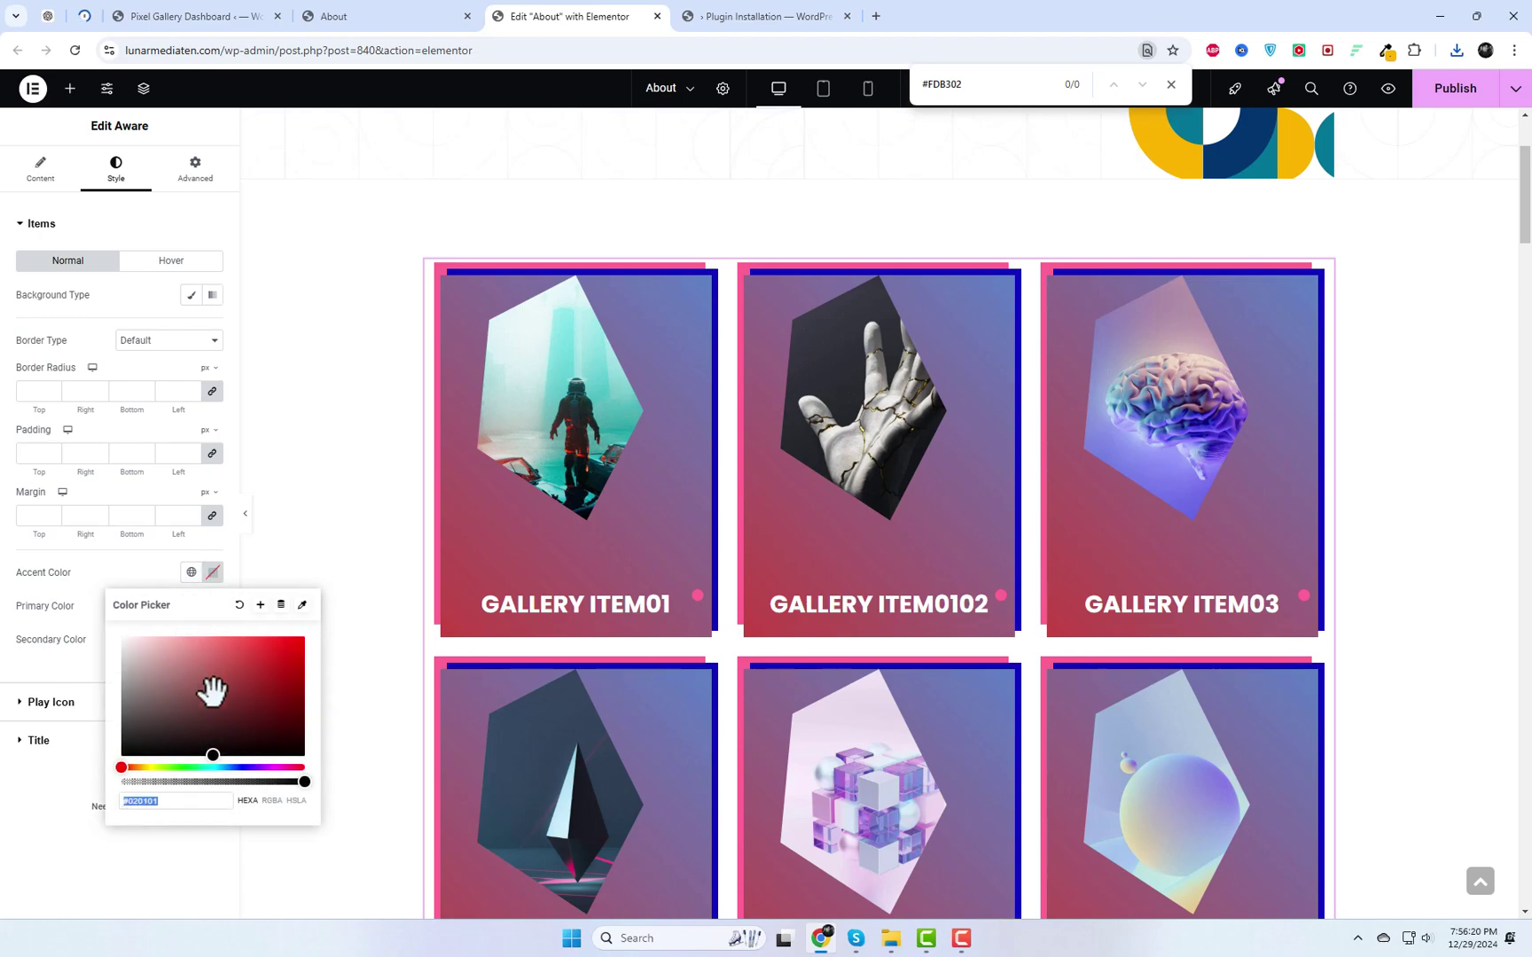
pyautogui.moveTo(211, 691); pyautogui.dragTo(256, 711)
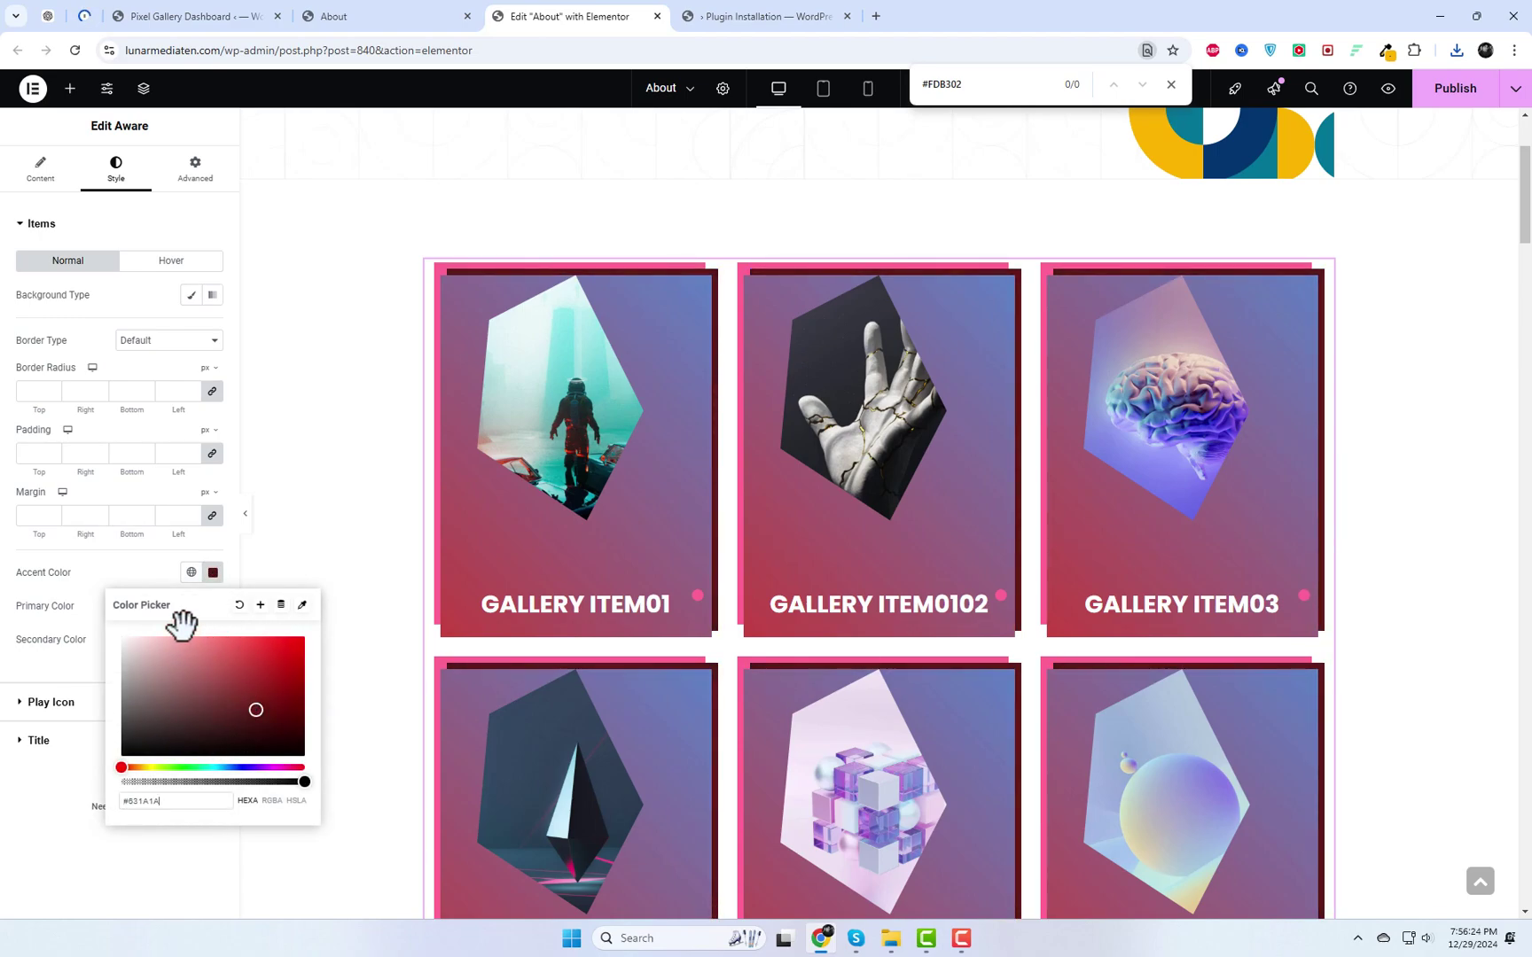
pyautogui.click(123, 575)
pyautogui.click(1169, 85)
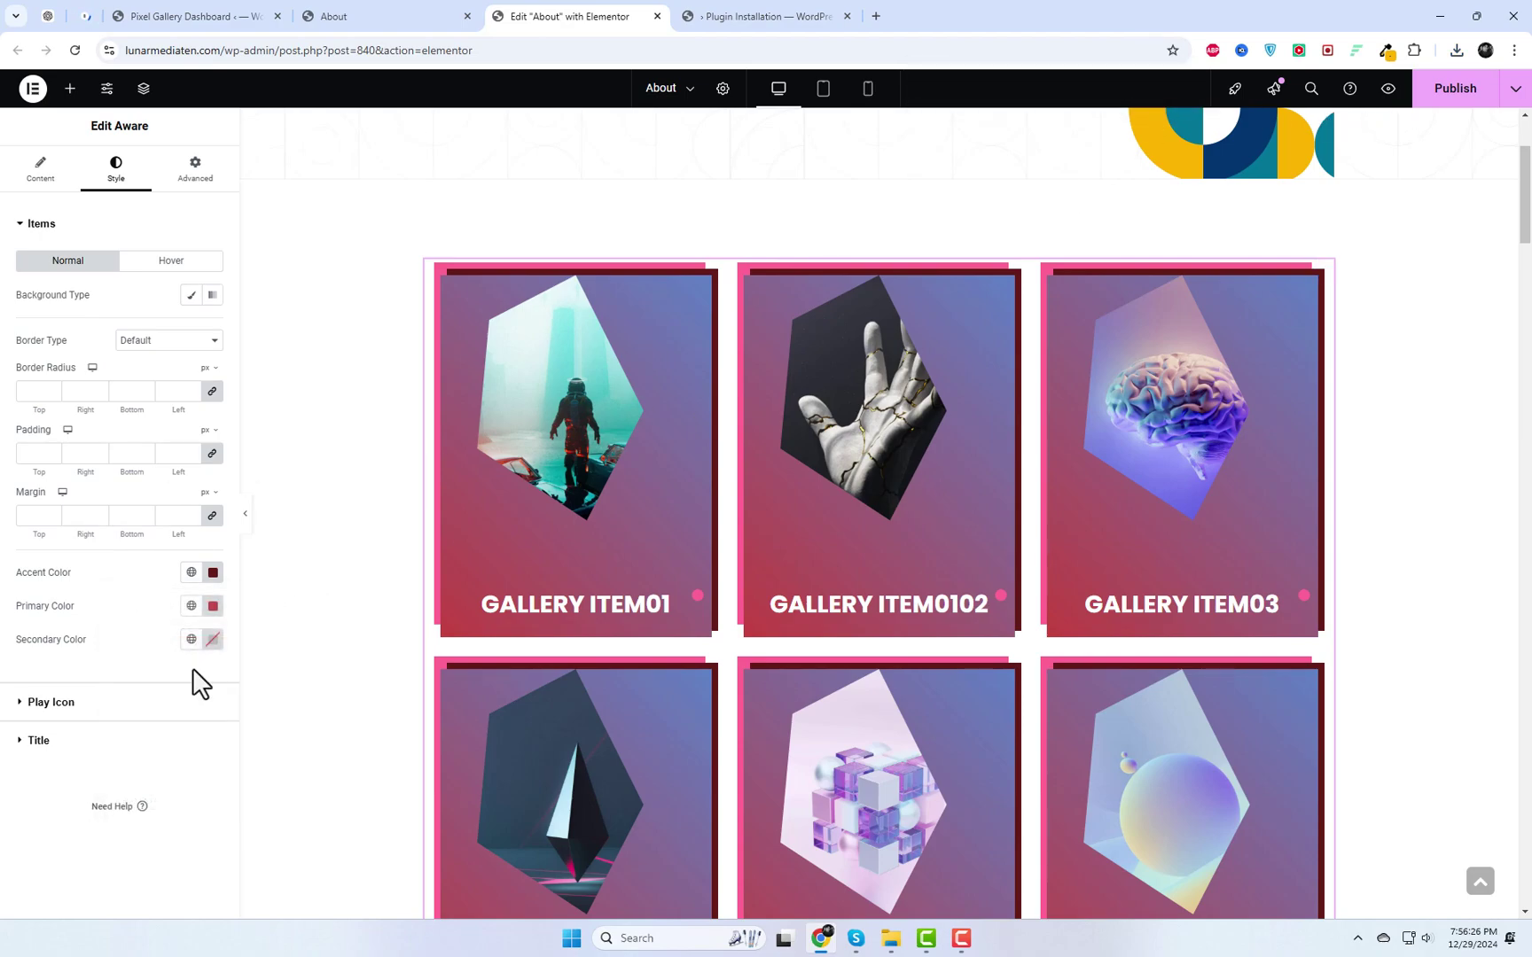
# Set the gallery items' secondary color to the light red #E77474.
pyautogui.click(213, 639)
pyautogui.moveTo(219, 746); pyautogui.dragTo(209, 710)
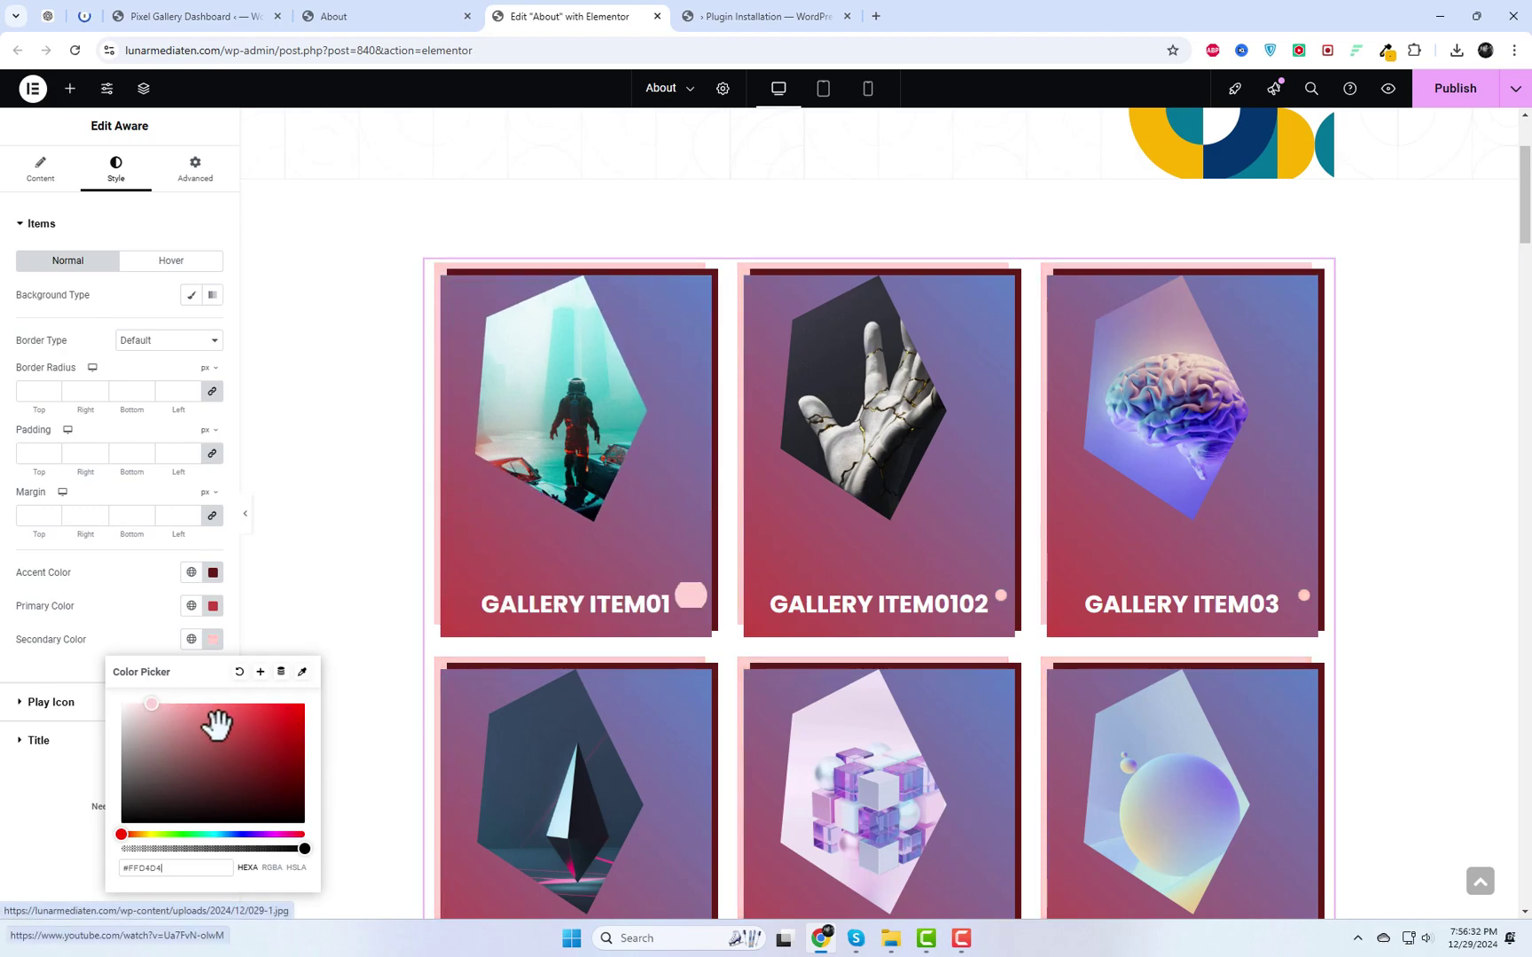
pyautogui.moveTo(215, 721)
pyautogui.mouseDown()
pyautogui.moveTo(225, 751)
pyautogui.moveTo(211, 717)
pyautogui.mouseUp()
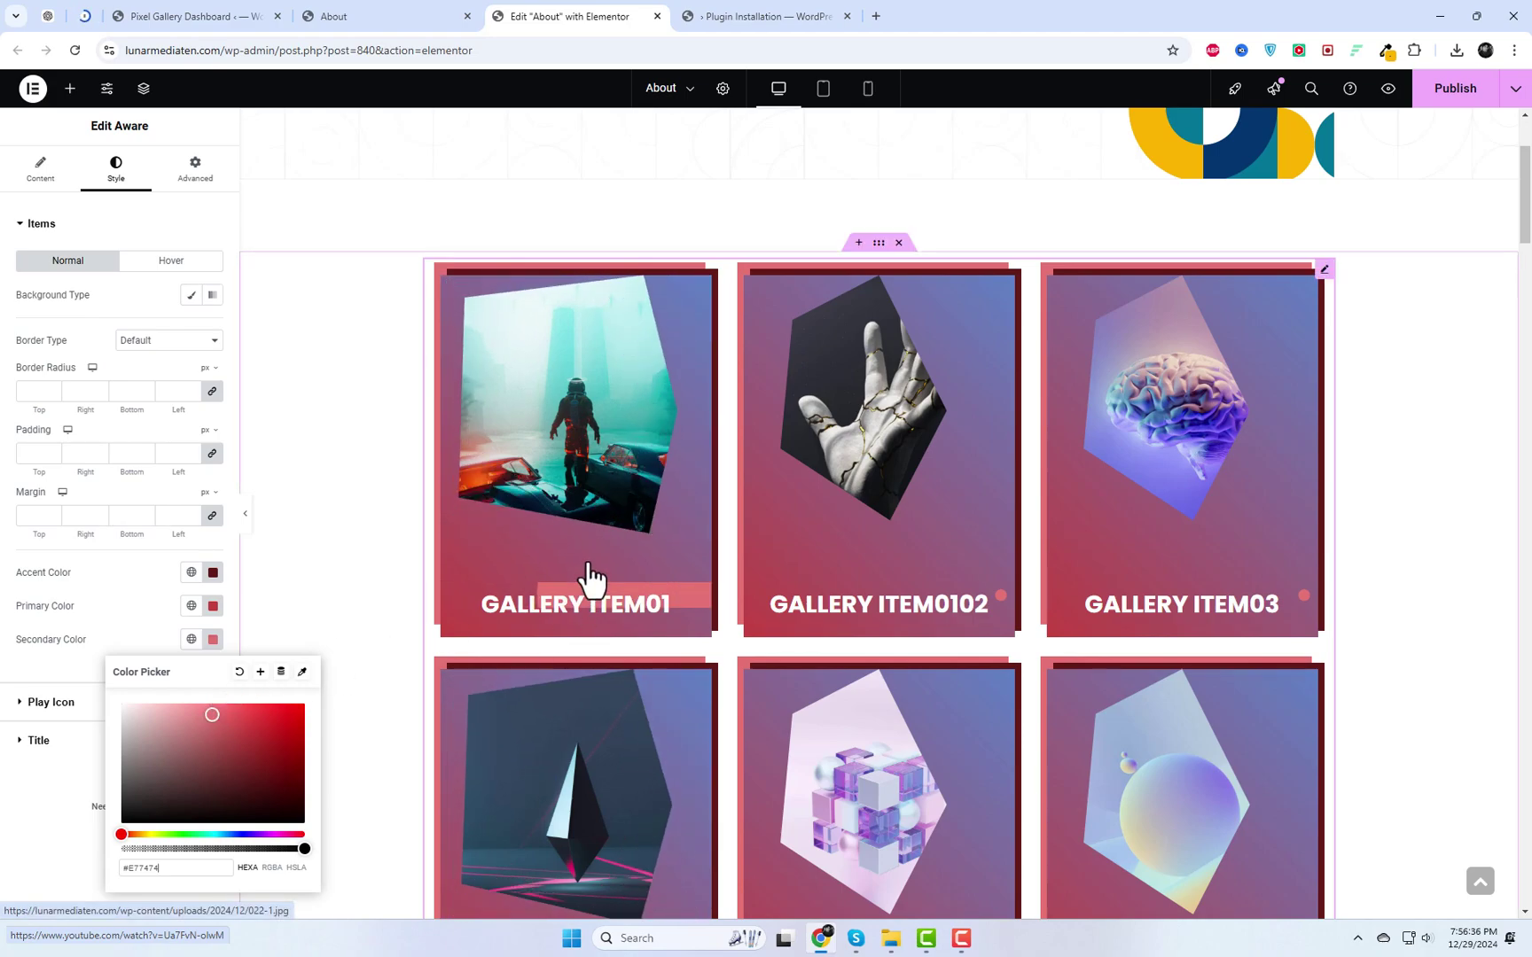
pyautogui.scroll(-3, 1470, 640)
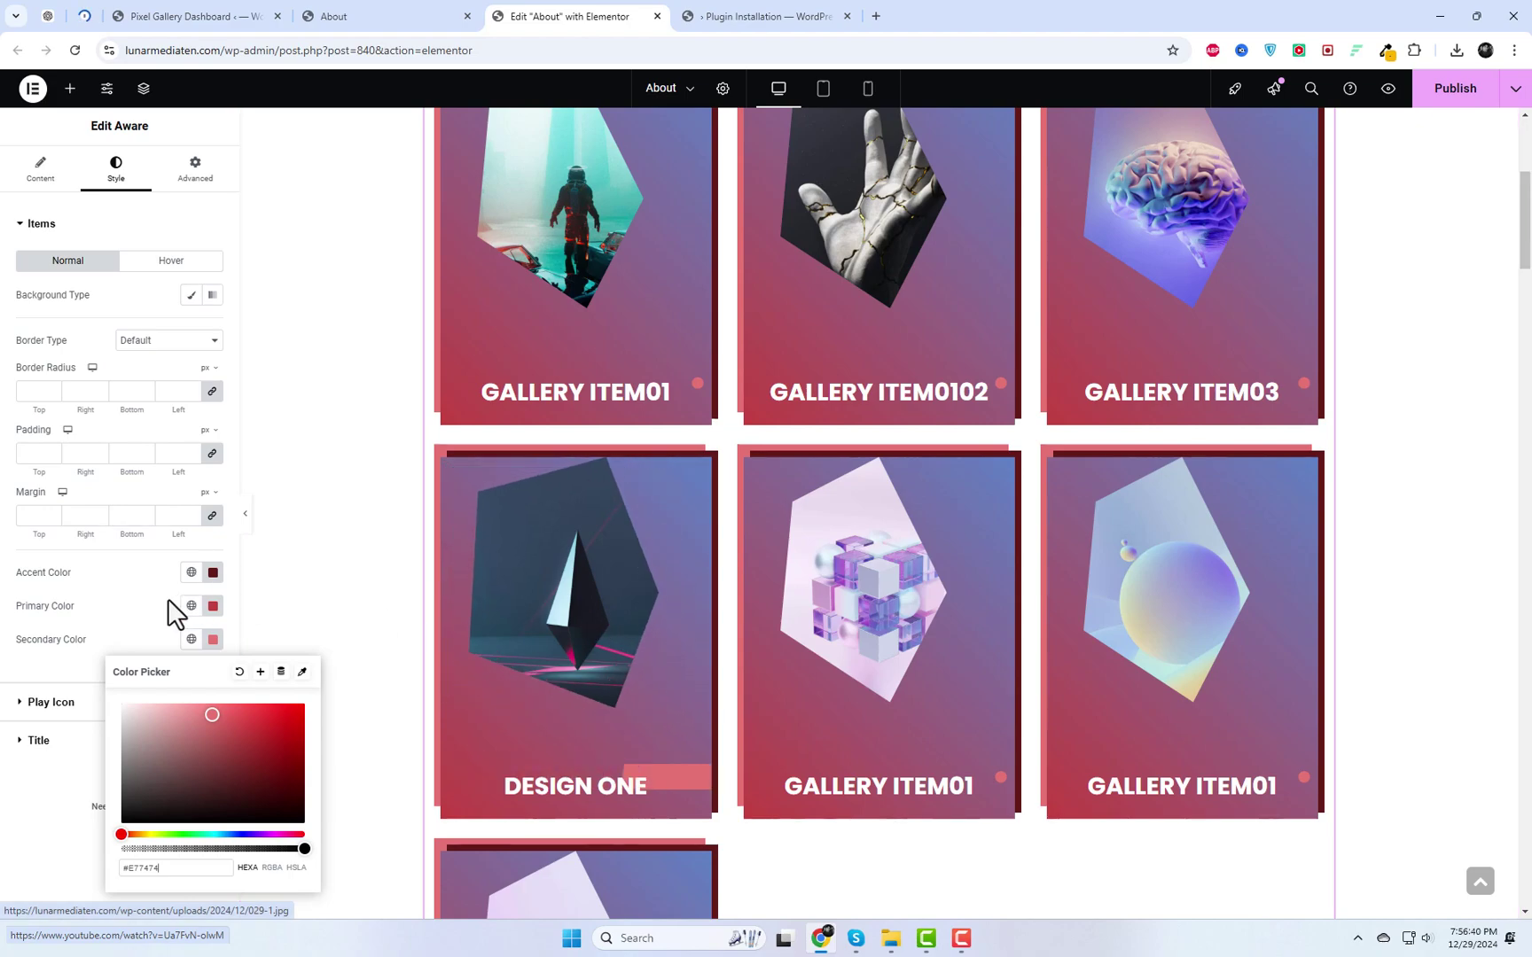
pyautogui.click(126, 614)
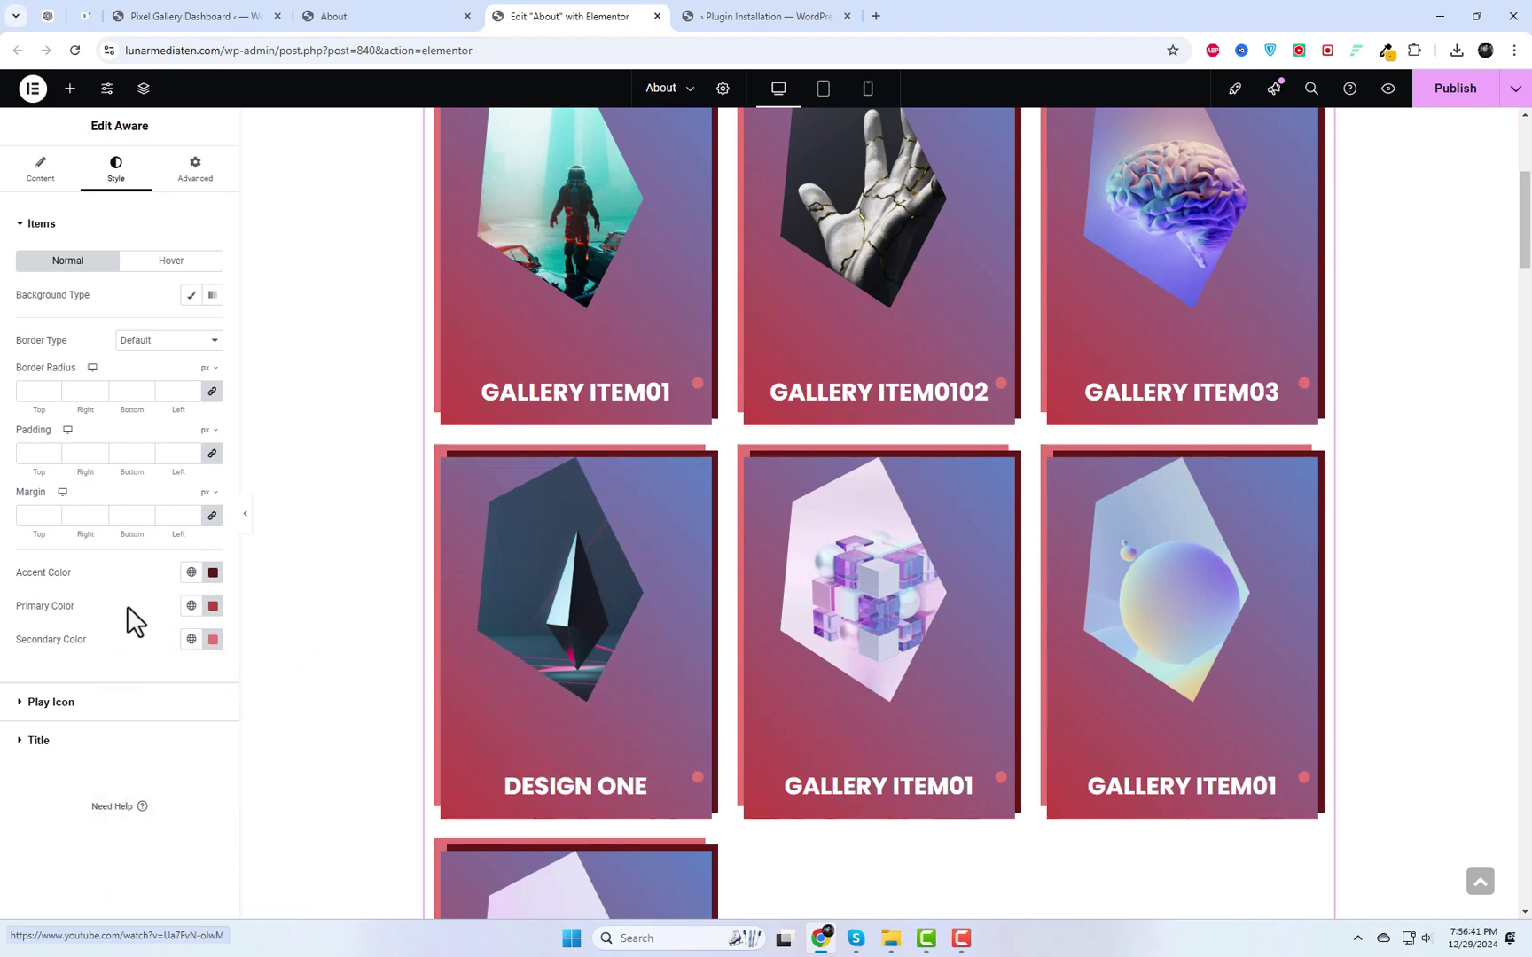
pyautogui.click(95, 706)
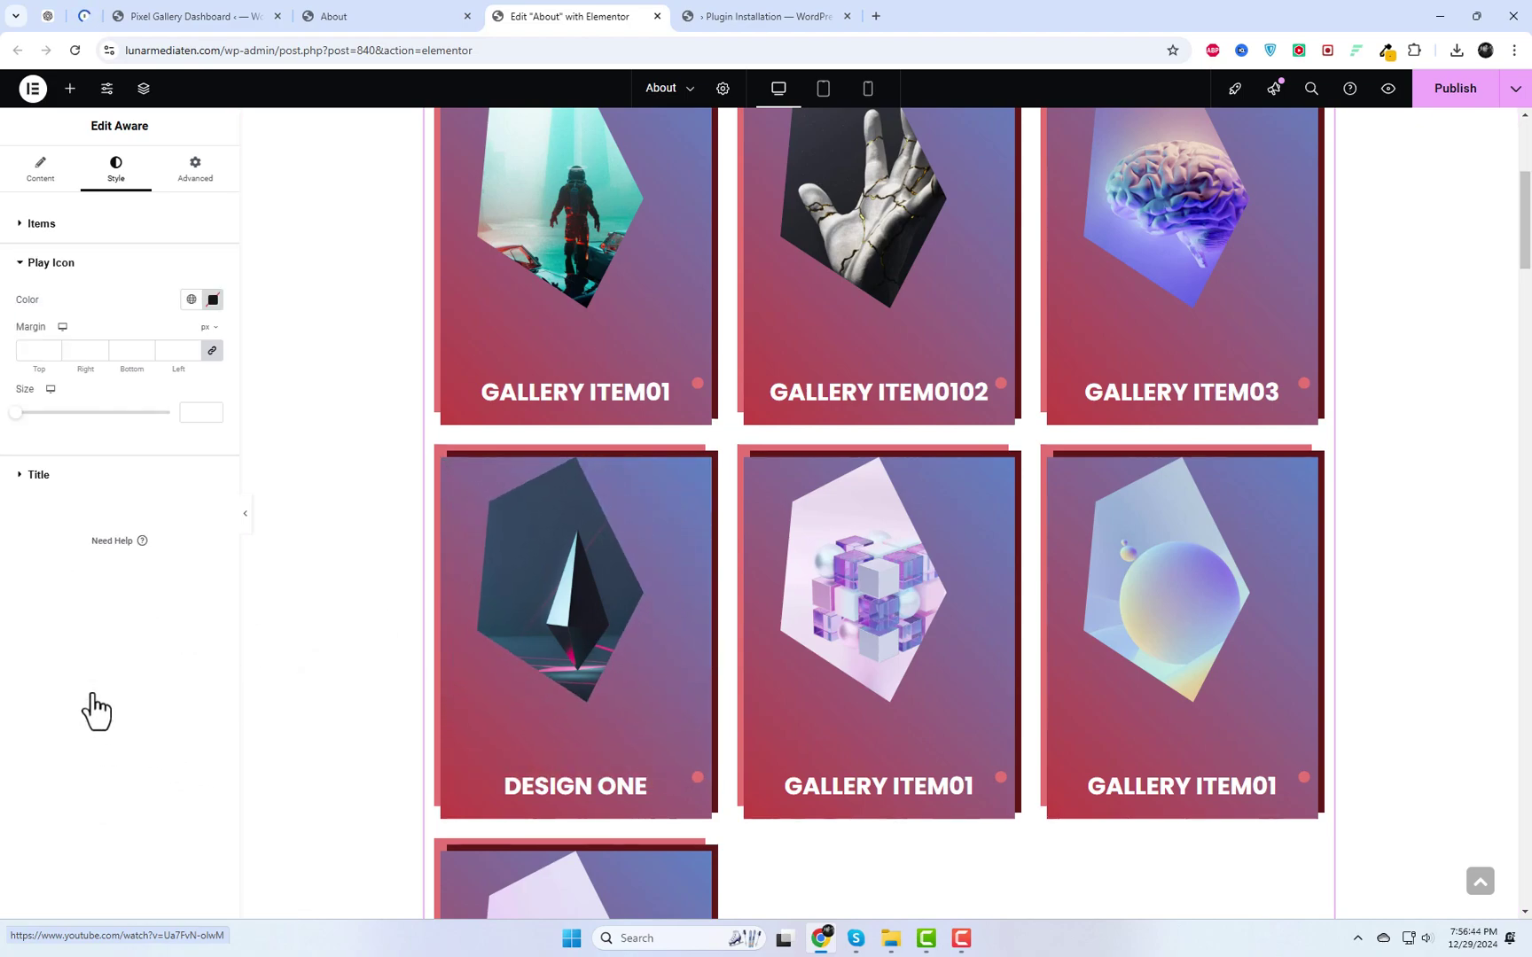
pyautogui.click(213, 300)
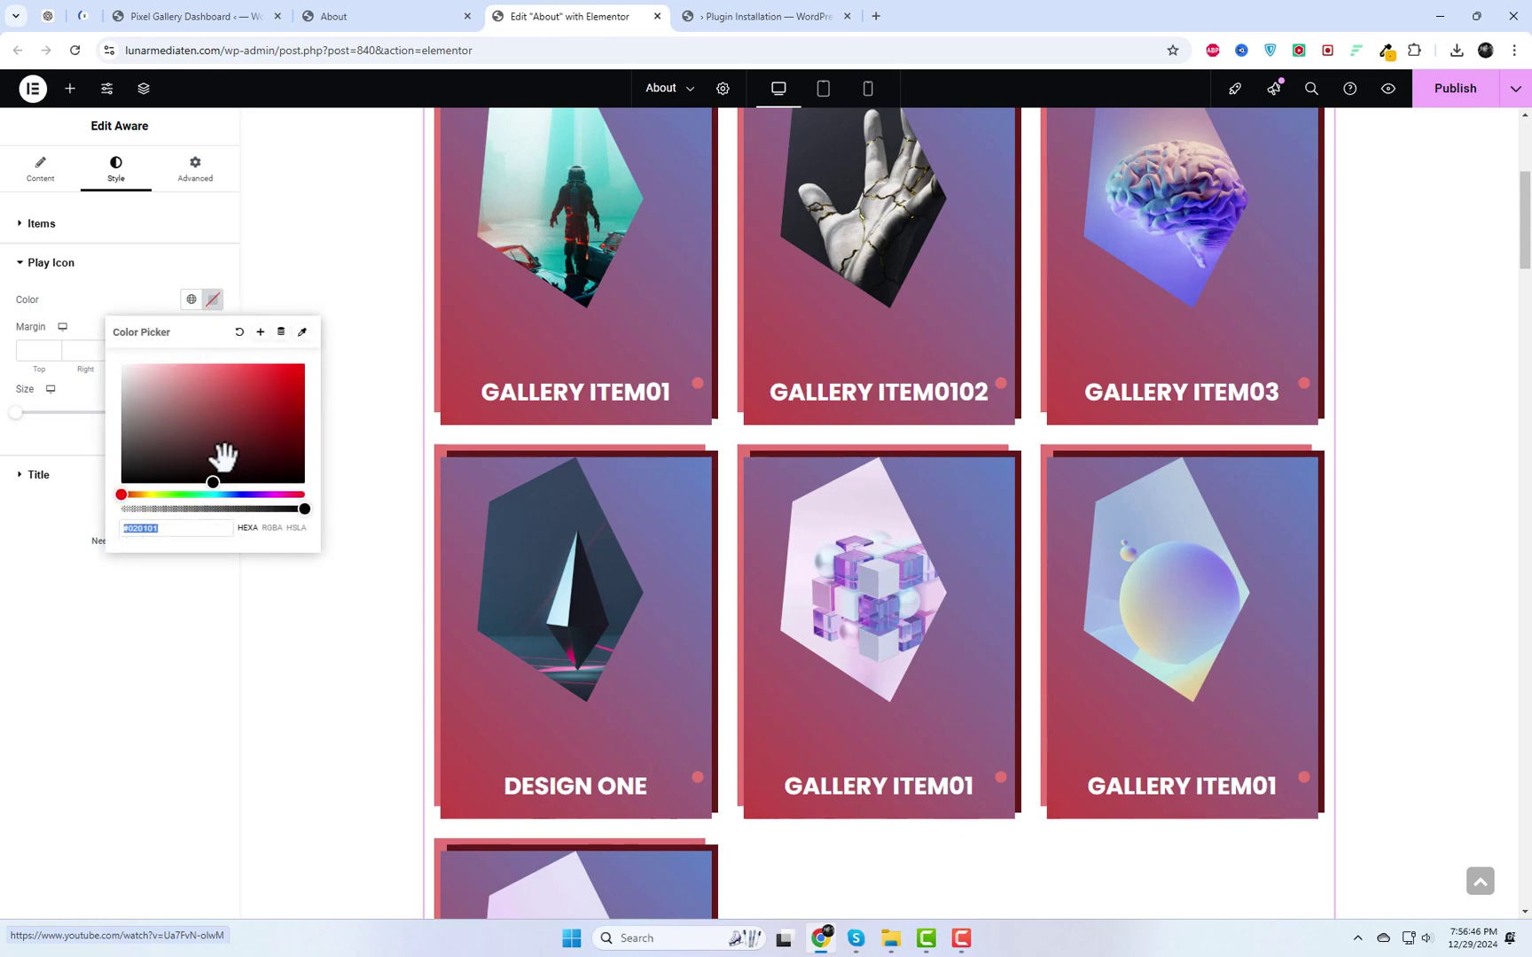
pyautogui.click(126, 266)
# Open the gallery's title styling and set the title color to the pale pink #F7DFDF.
pyautogui.click(82, 306)
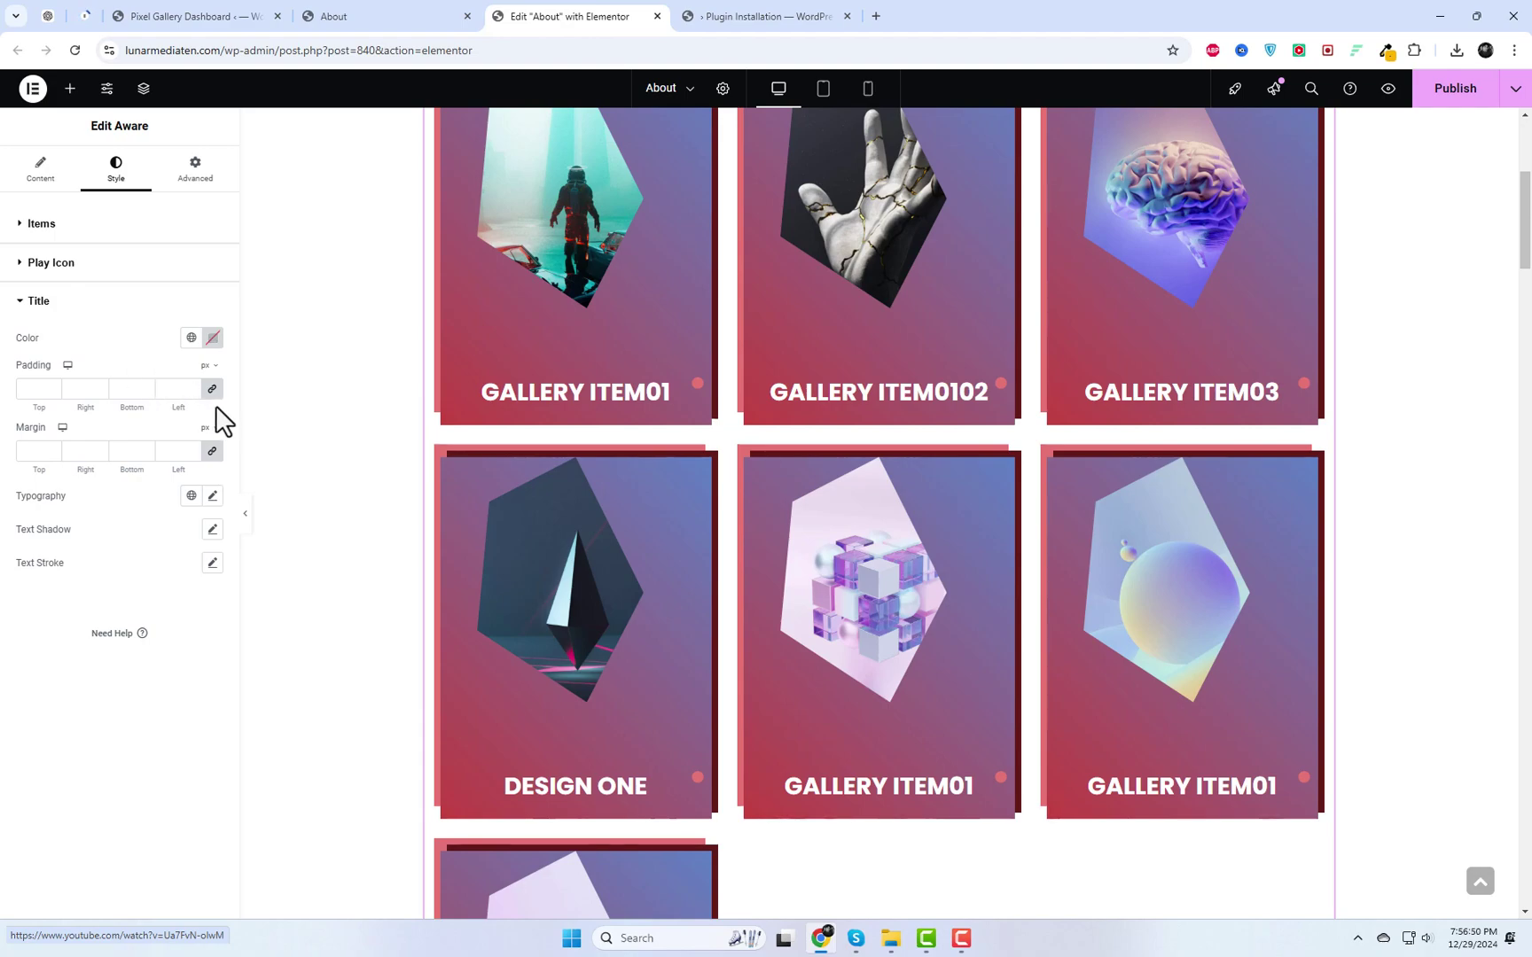
pyautogui.click(213, 338)
pyautogui.moveTo(208, 462); pyautogui.dragTo(138, 407)
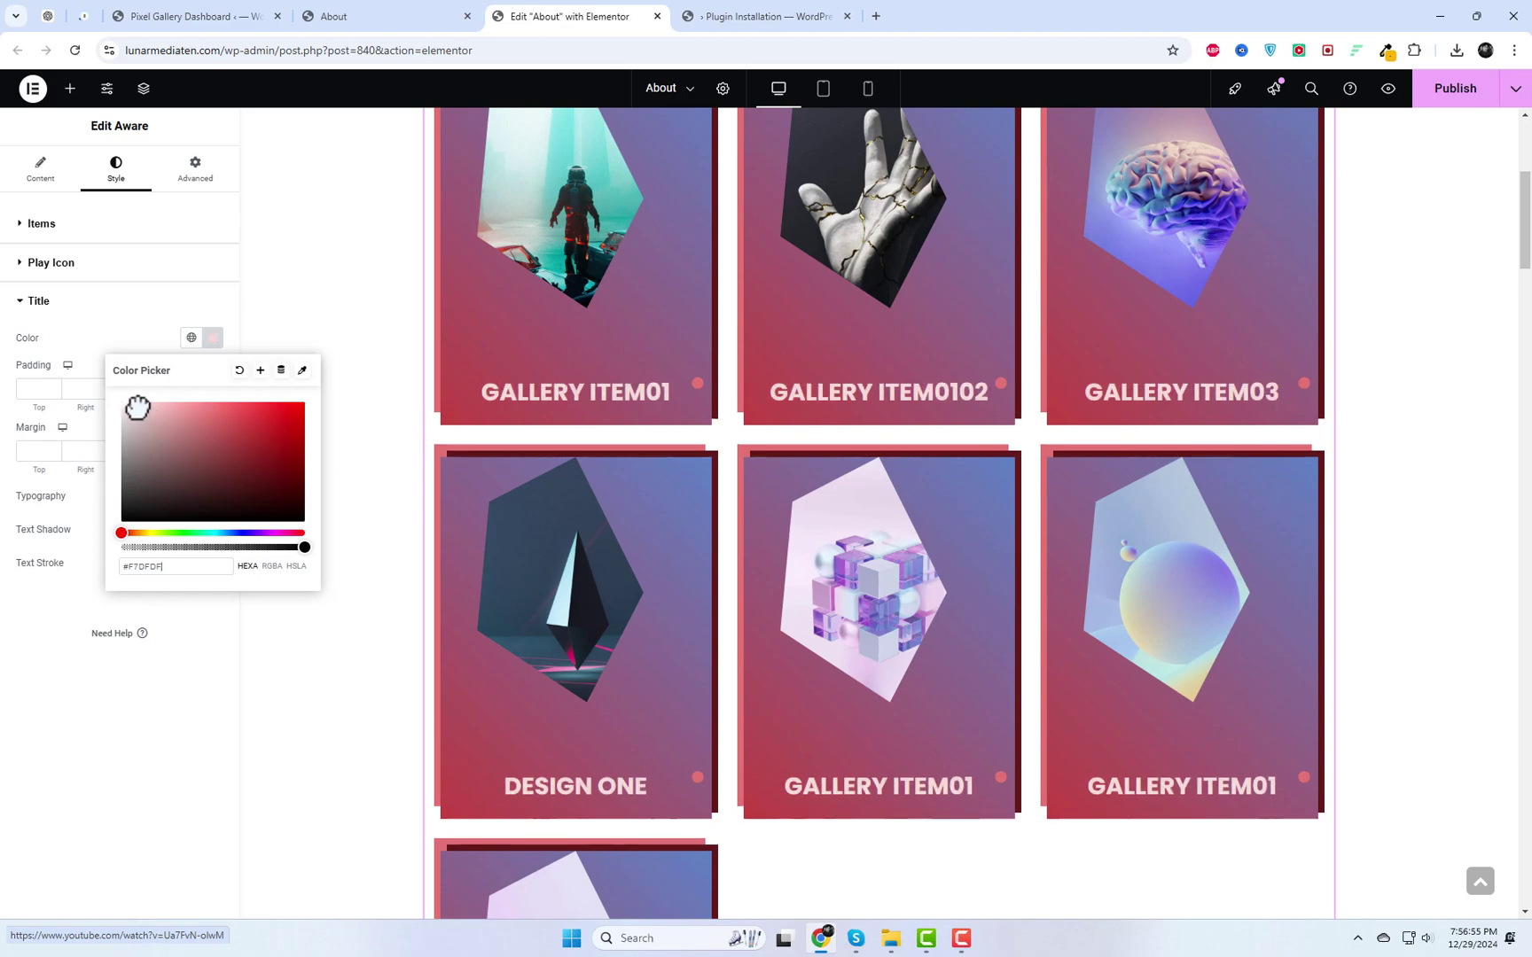
pyautogui.click(120, 315)
pyautogui.click(120, 317)
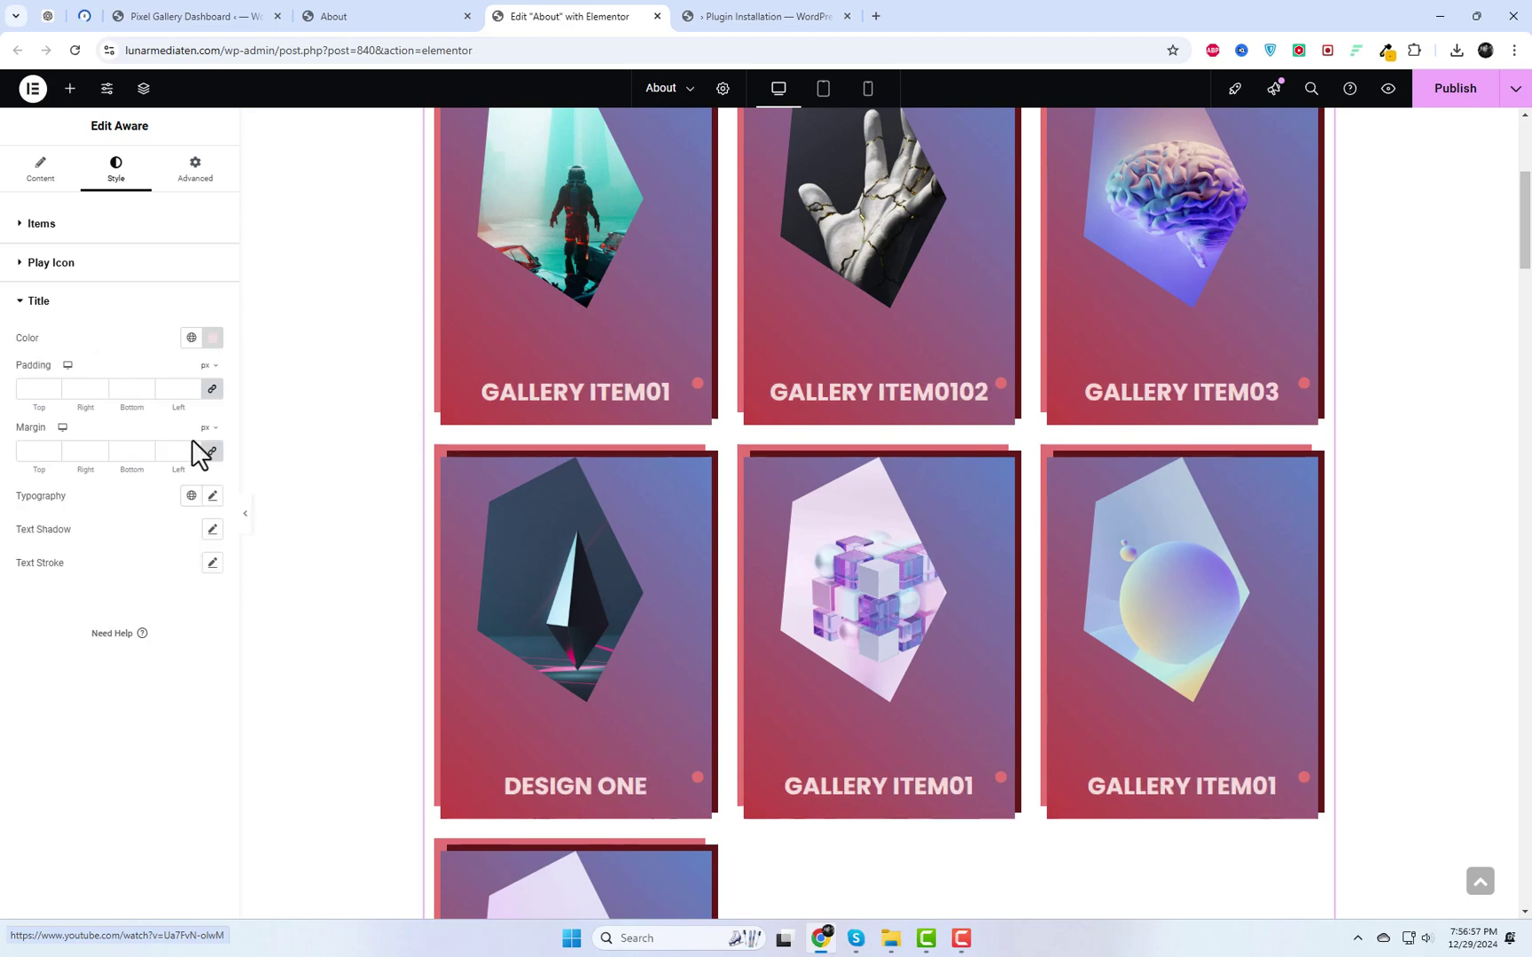
# Set the font size of the gallery item titles to 23 px in their typography settings.
pyautogui.click(213, 497)
pyautogui.click(164, 576)
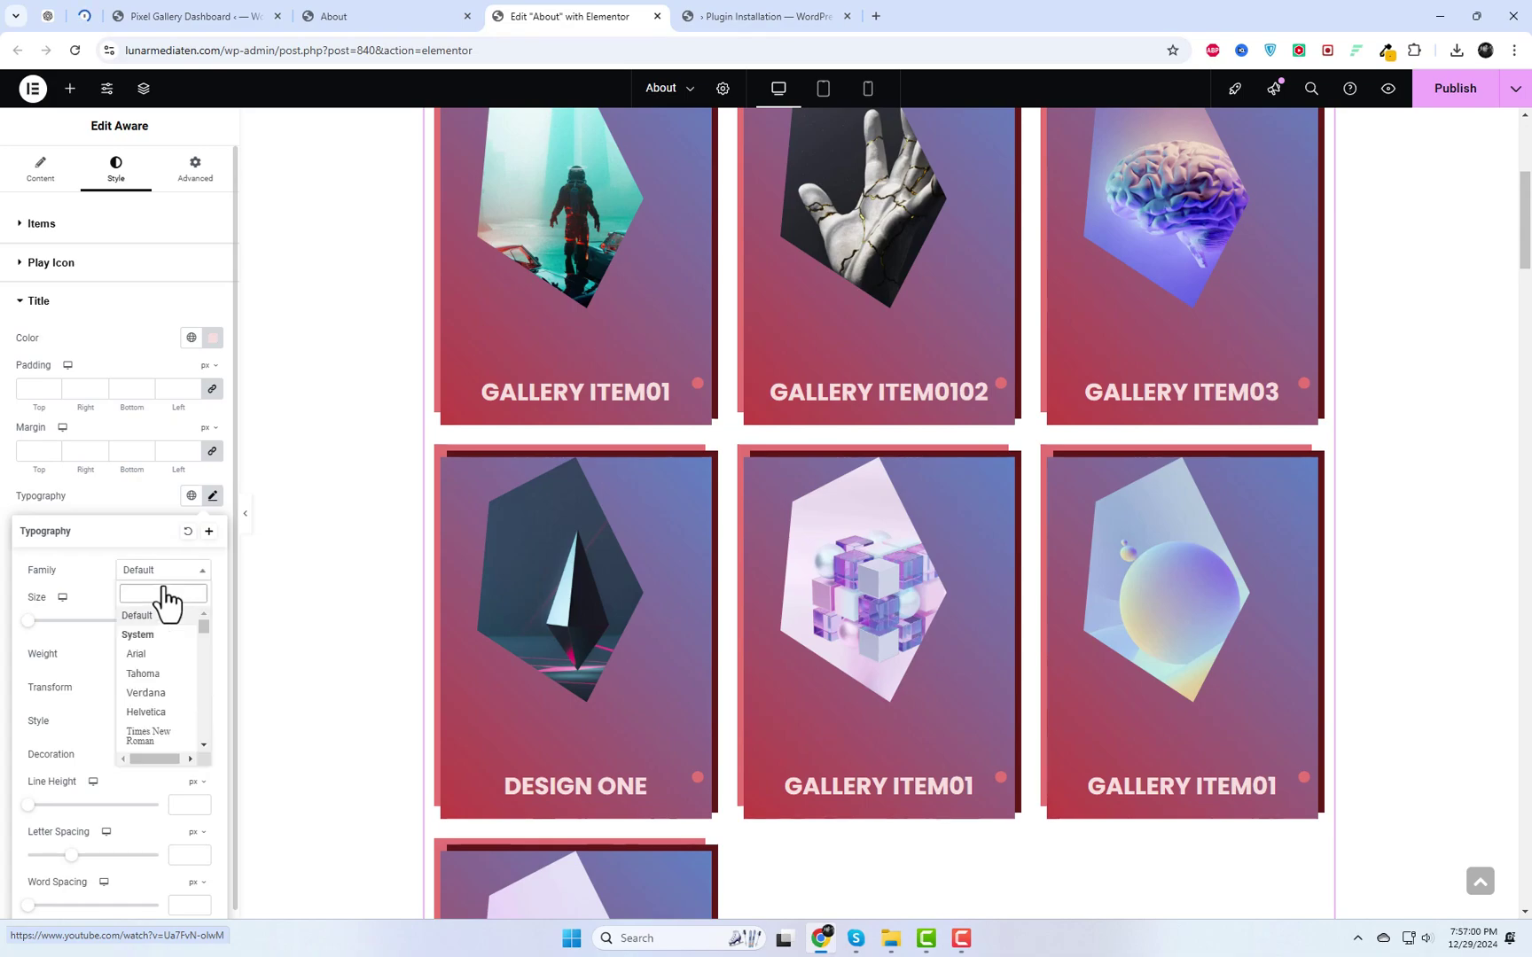
pyautogui.click(93, 592)
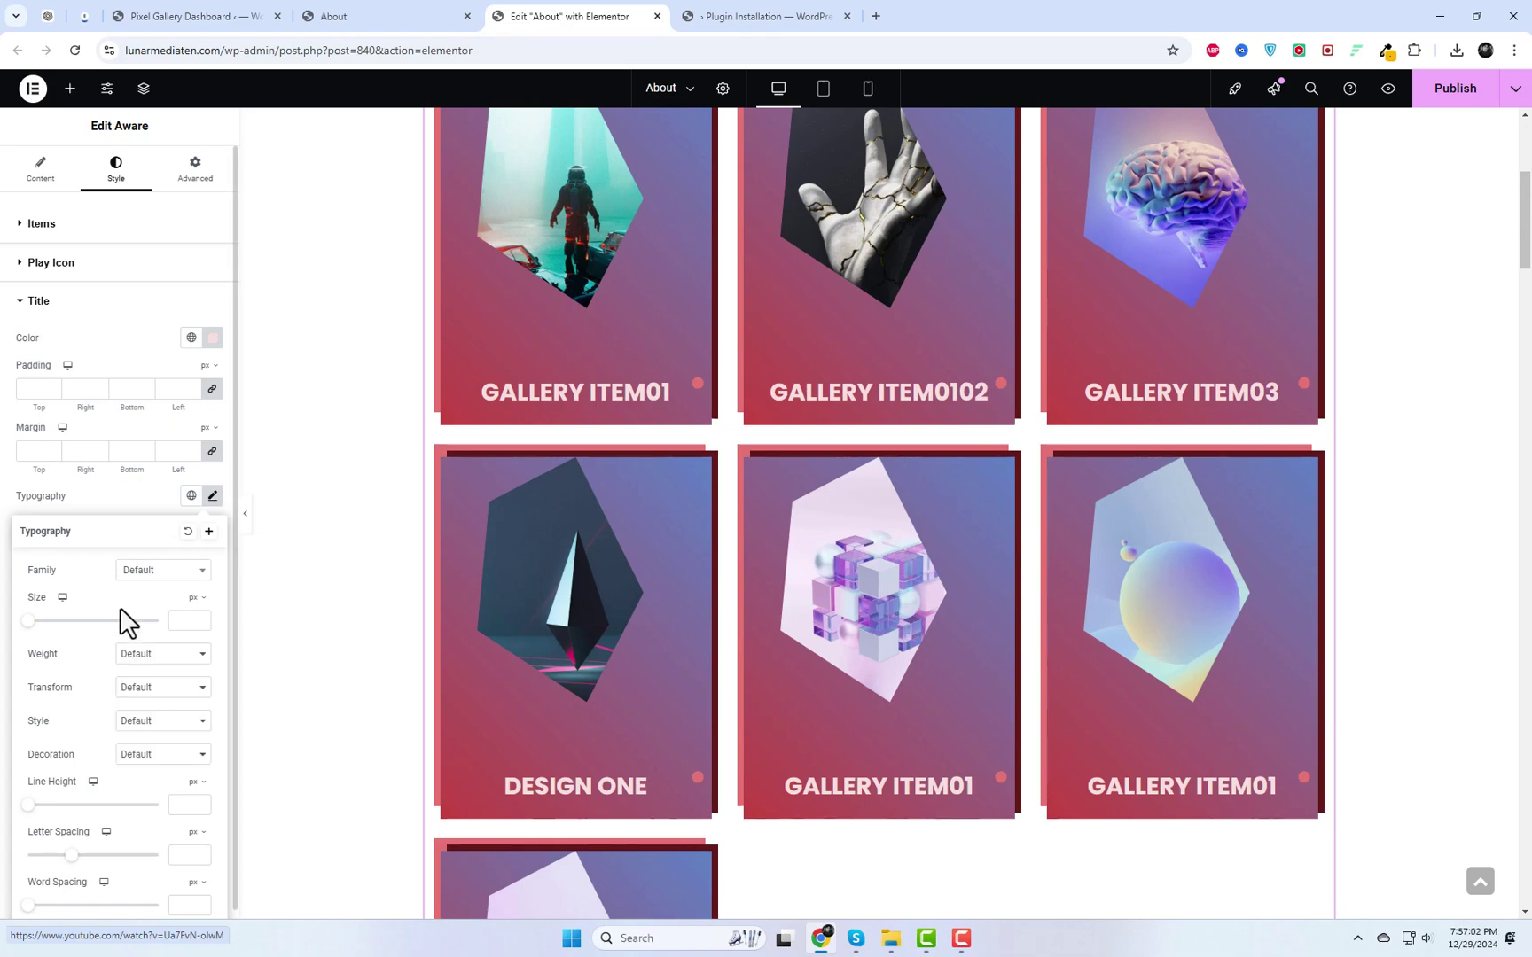
pyautogui.moveTo(30, 621); pyautogui.dragTo(45, 625)
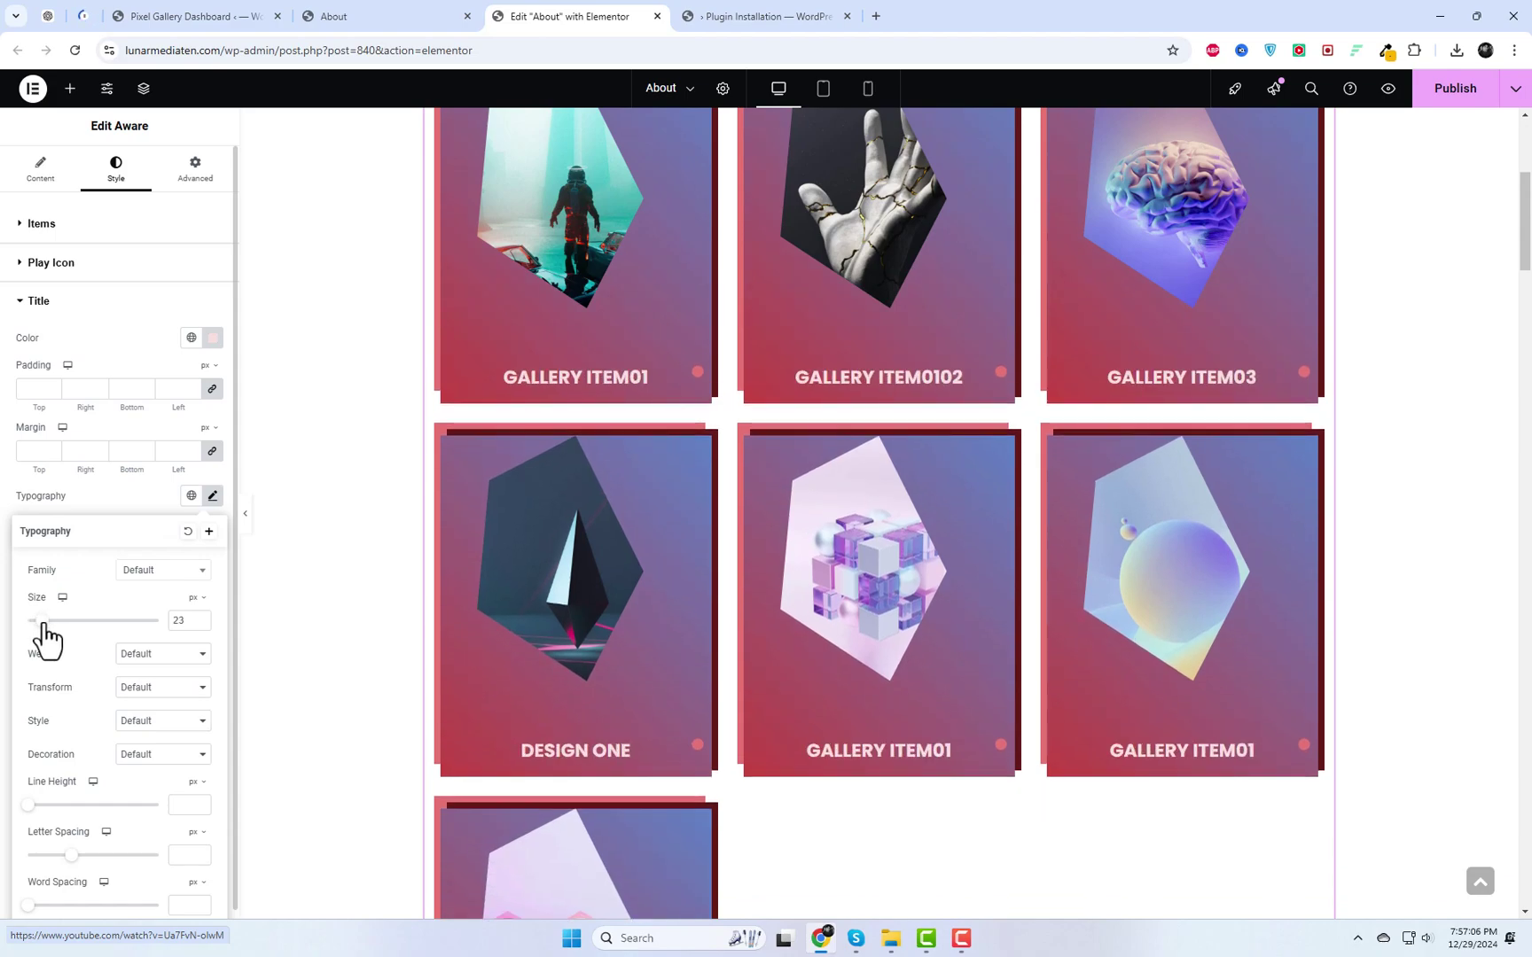
# Try the title font weights 300 (Light) and 500 (Medium), and settle on 700 (Bold).
pyautogui.click(160, 656)
pyautogui.click(151, 714)
pyautogui.click(161, 656)
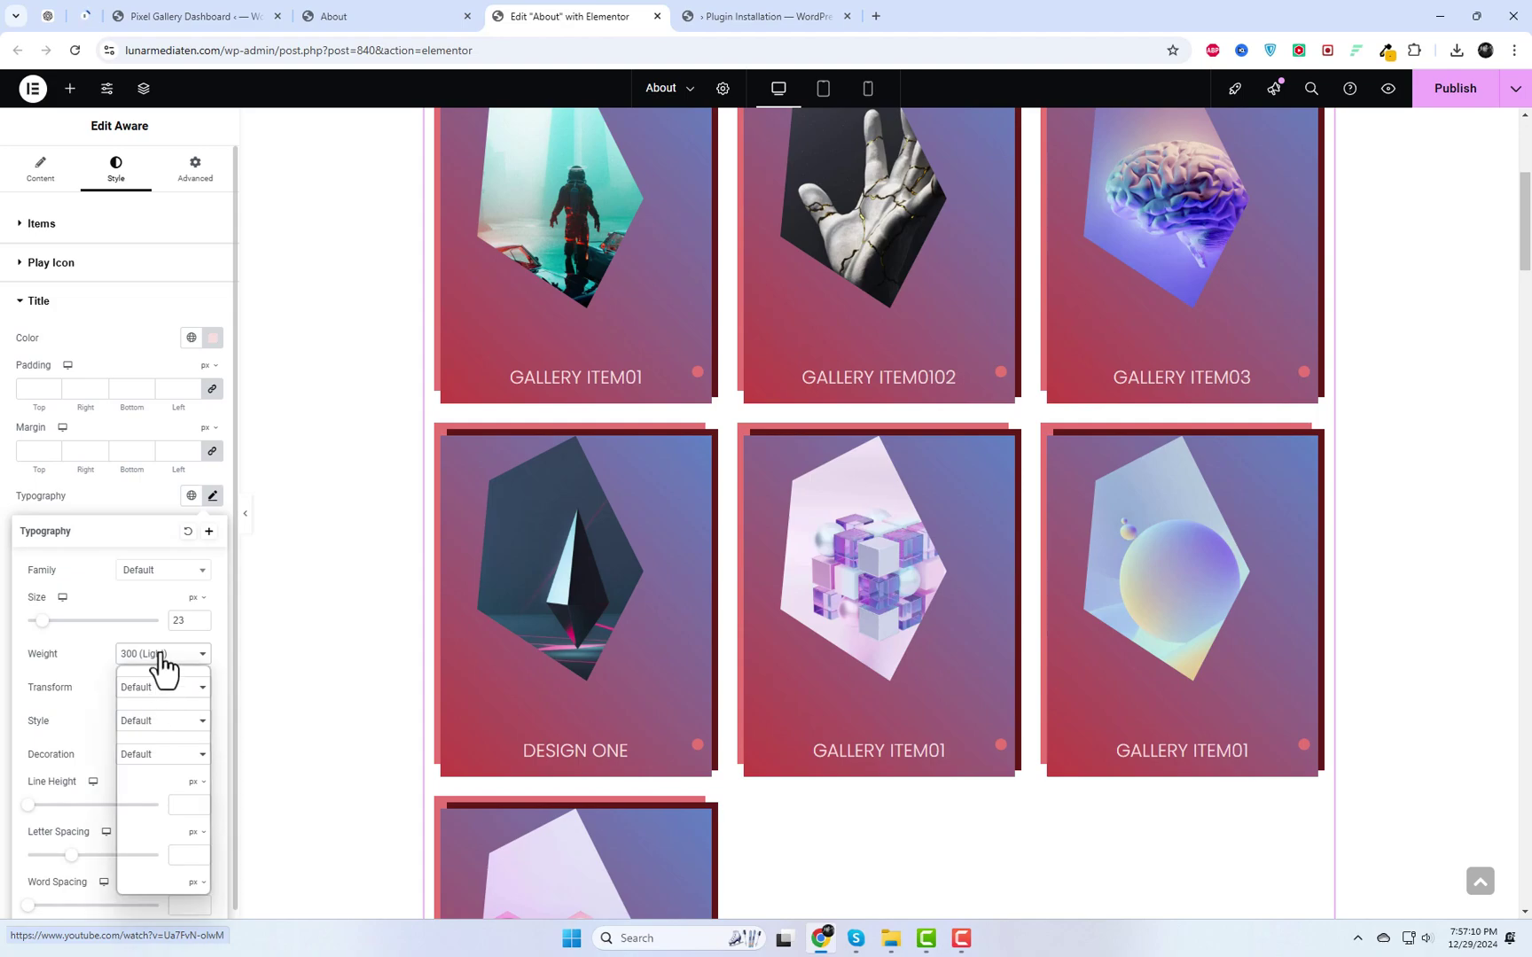
pyautogui.click(152, 744)
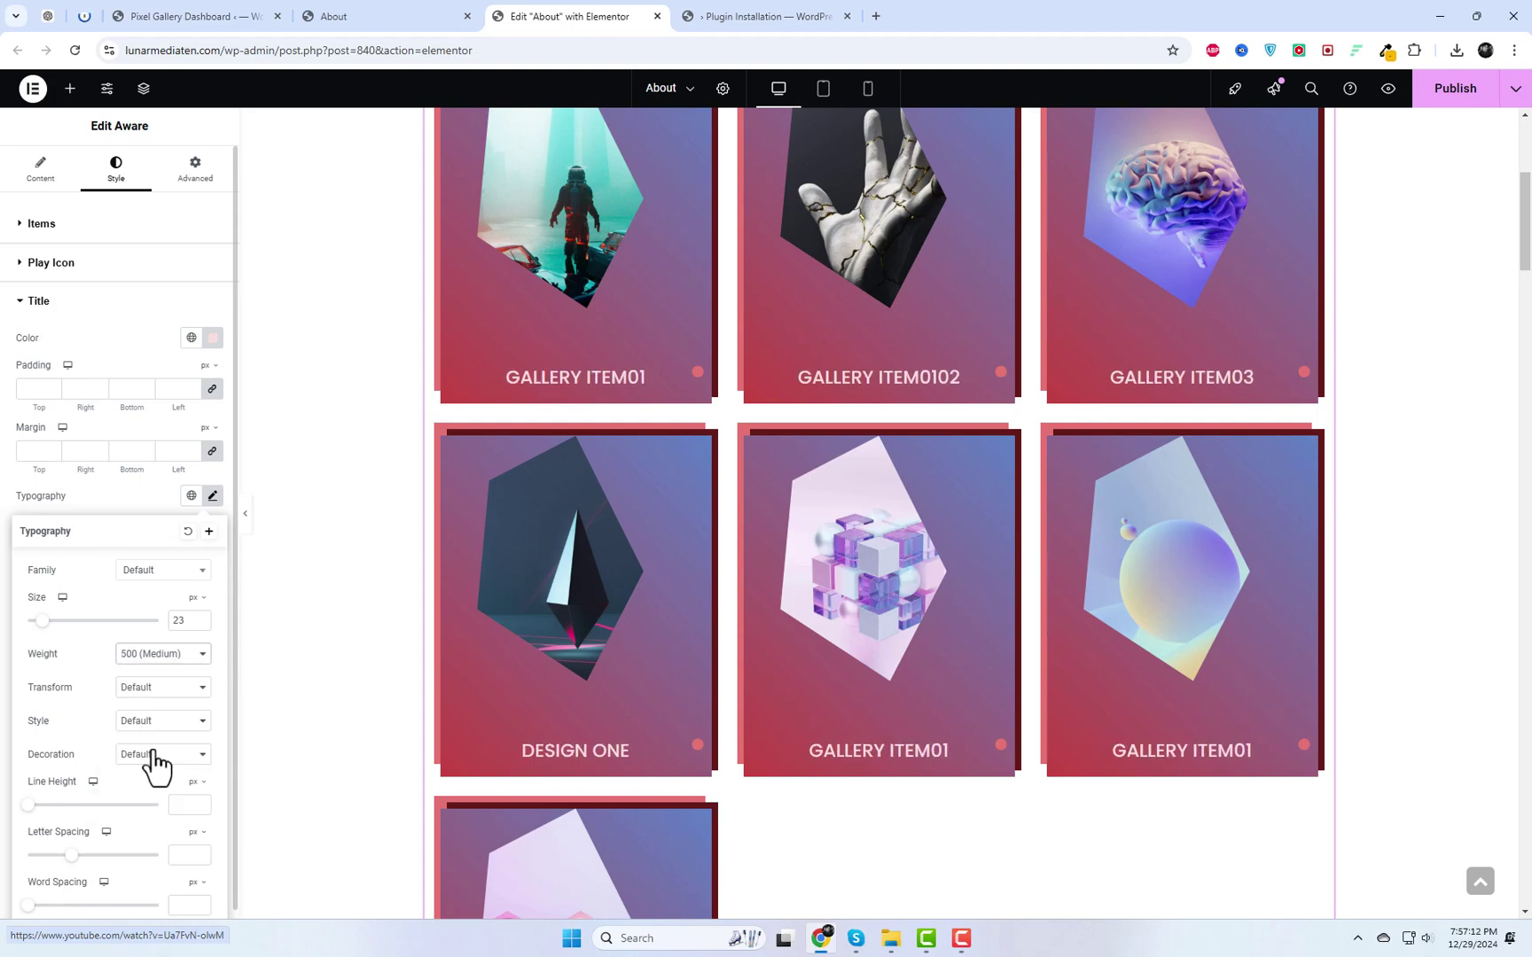
pyautogui.click(173, 656)
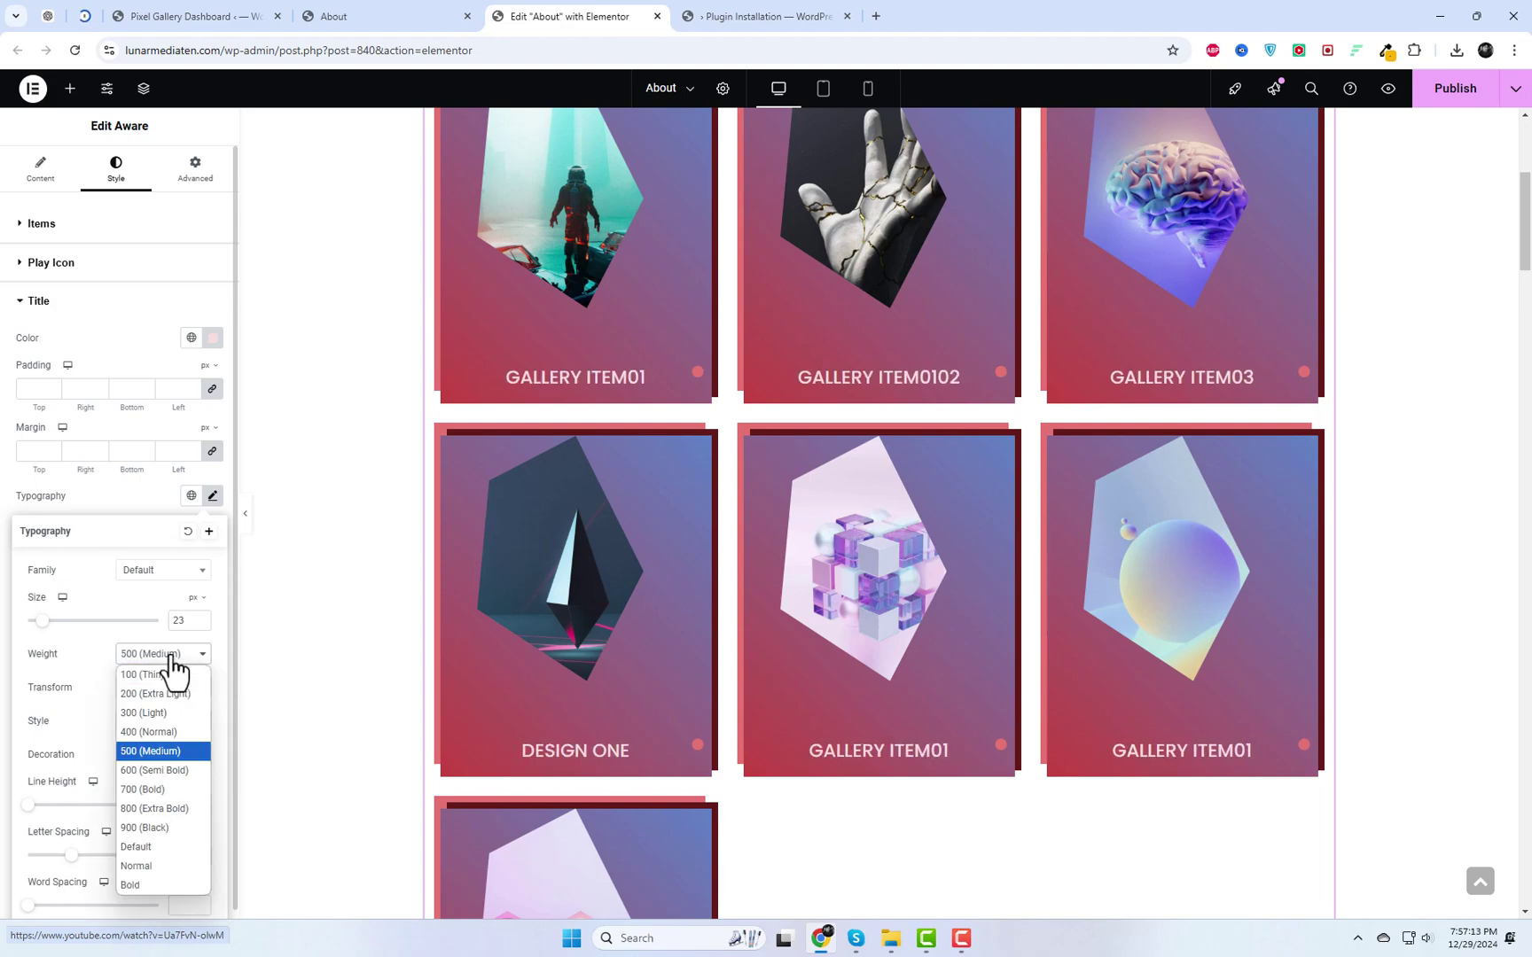
pyautogui.click(158, 789)
pyautogui.click(133, 494)
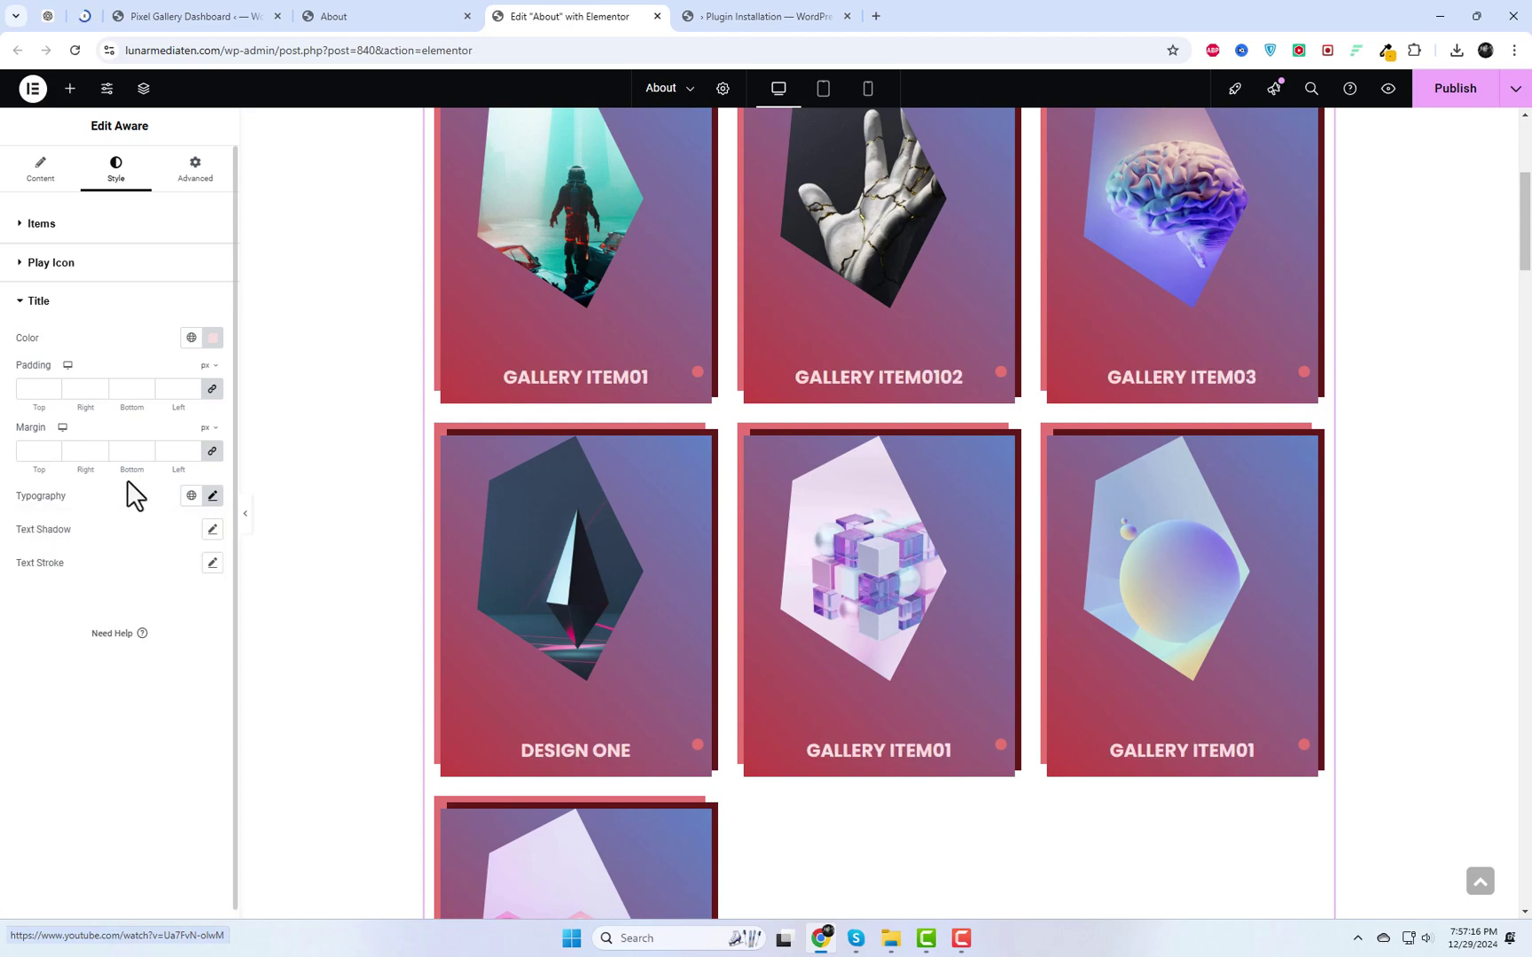
# Adjust the gallery title color to the pale pink #F5DEDE and collapse the title styling.
pyautogui.click(213, 340)
pyautogui.moveTo(184, 431); pyautogui.dragTo(138, 406)
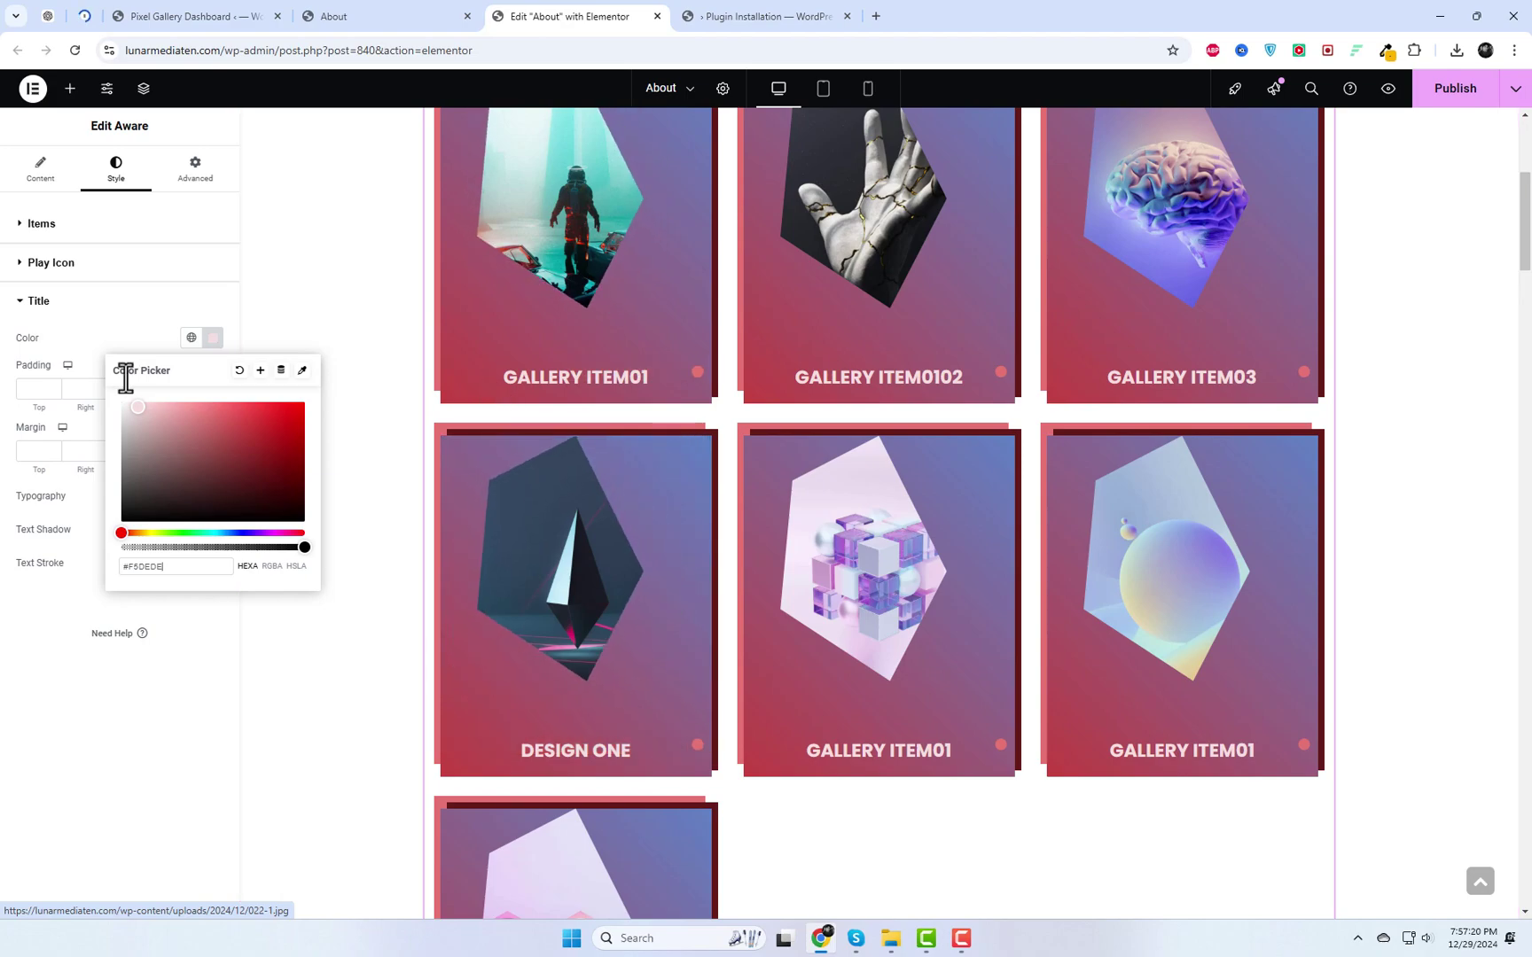
pyautogui.click(137, 335)
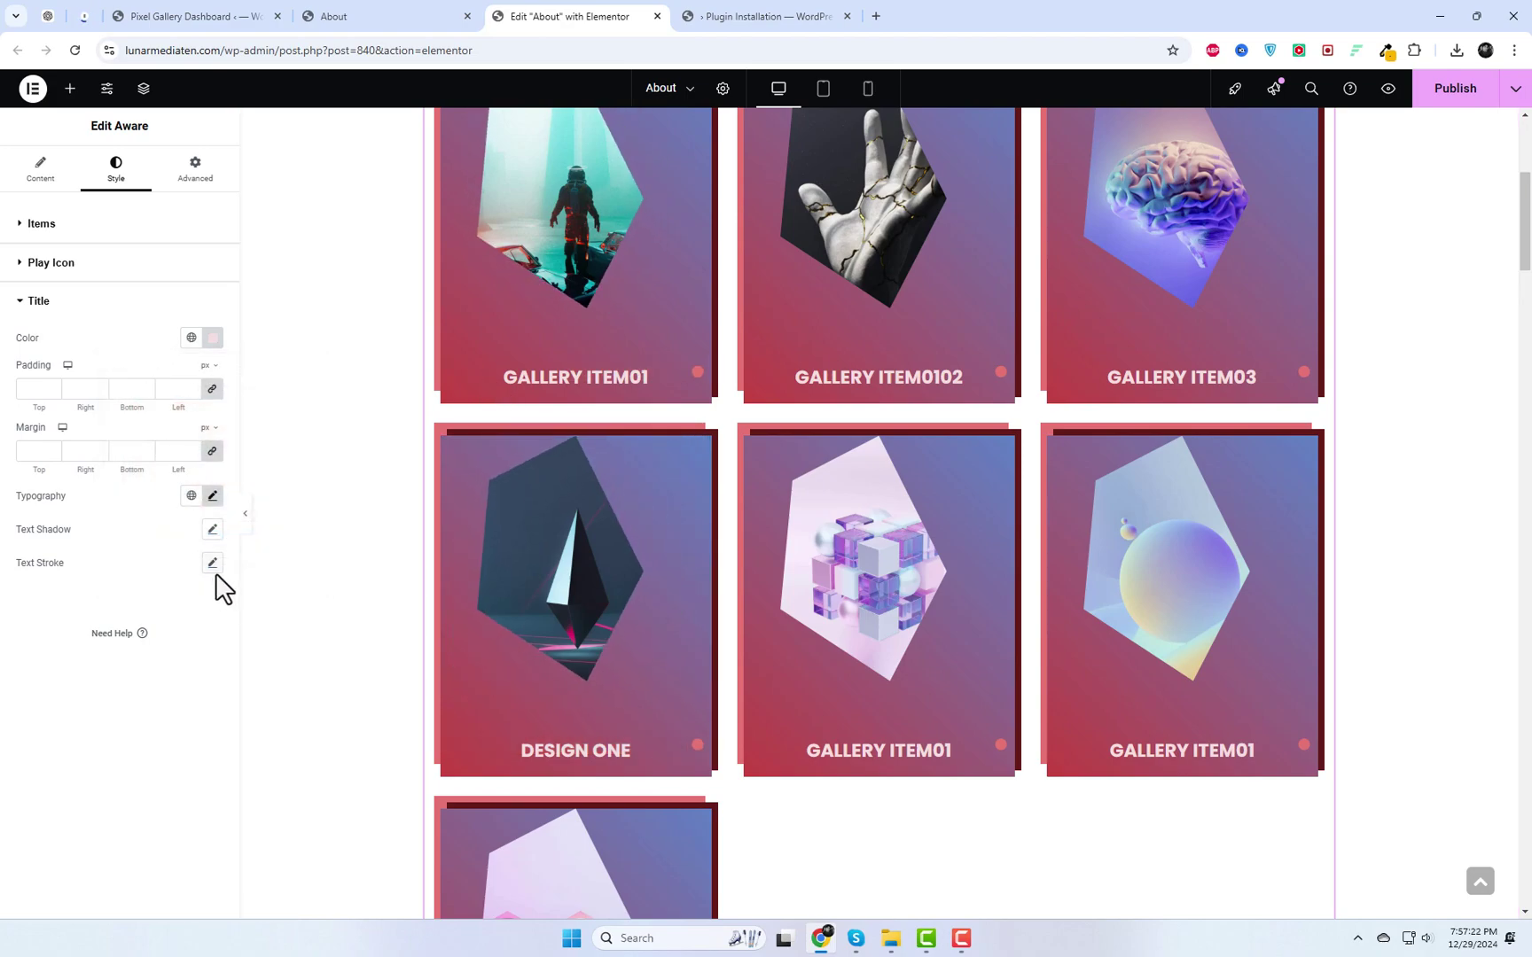
pyautogui.click(84, 316)
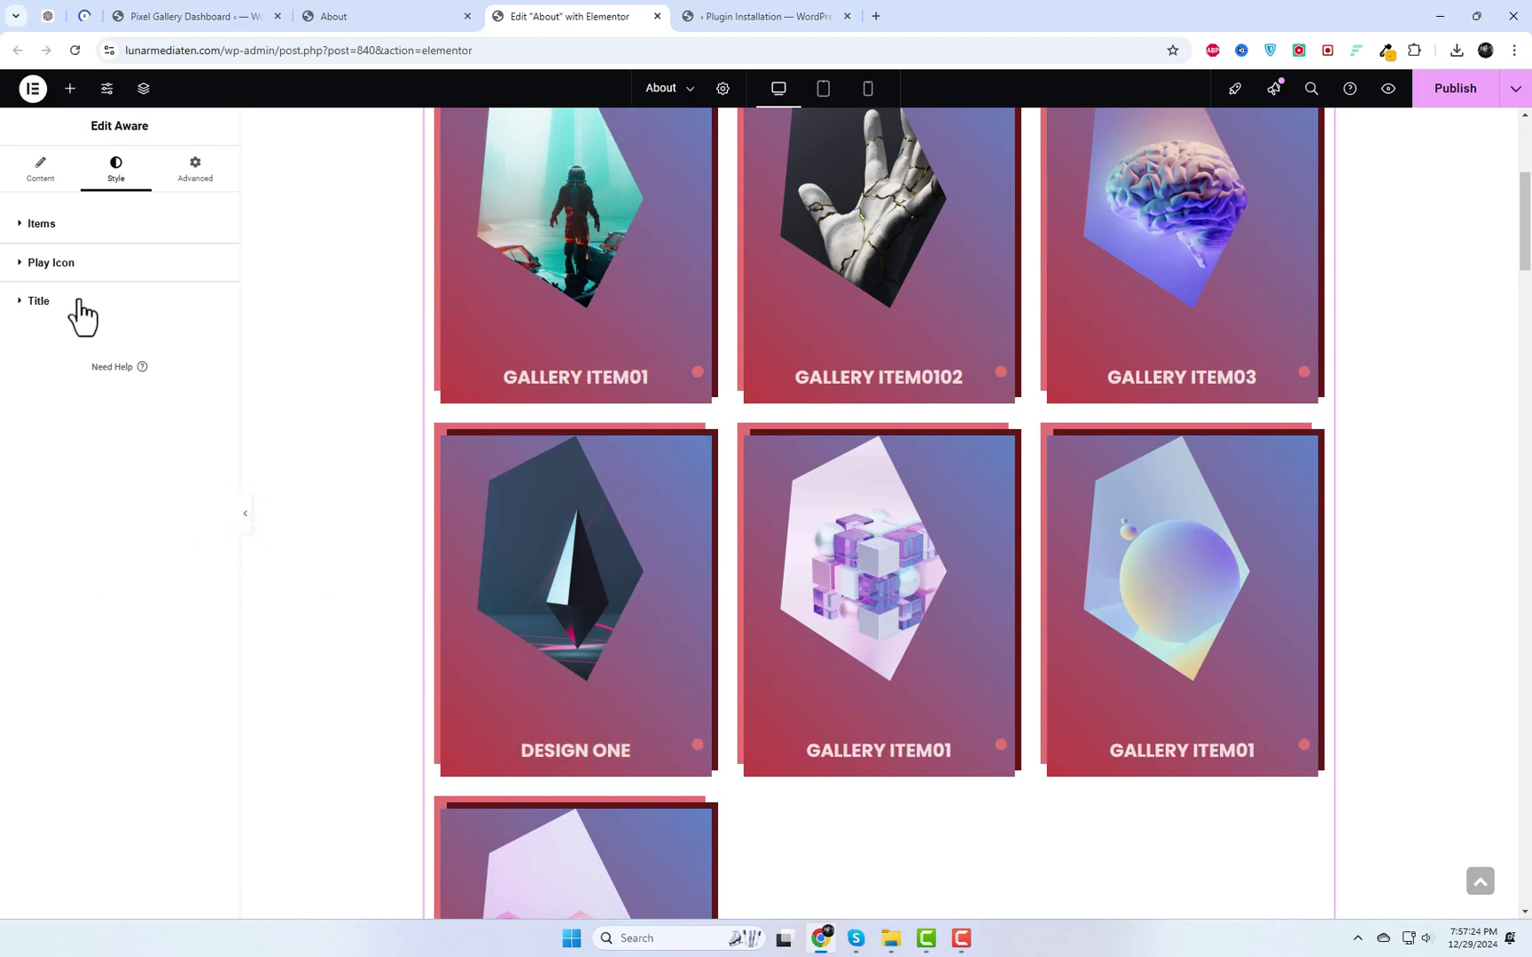
# Publish the gallery changes and reload the live About page.
pyautogui.scroll(2, 1361, 558)
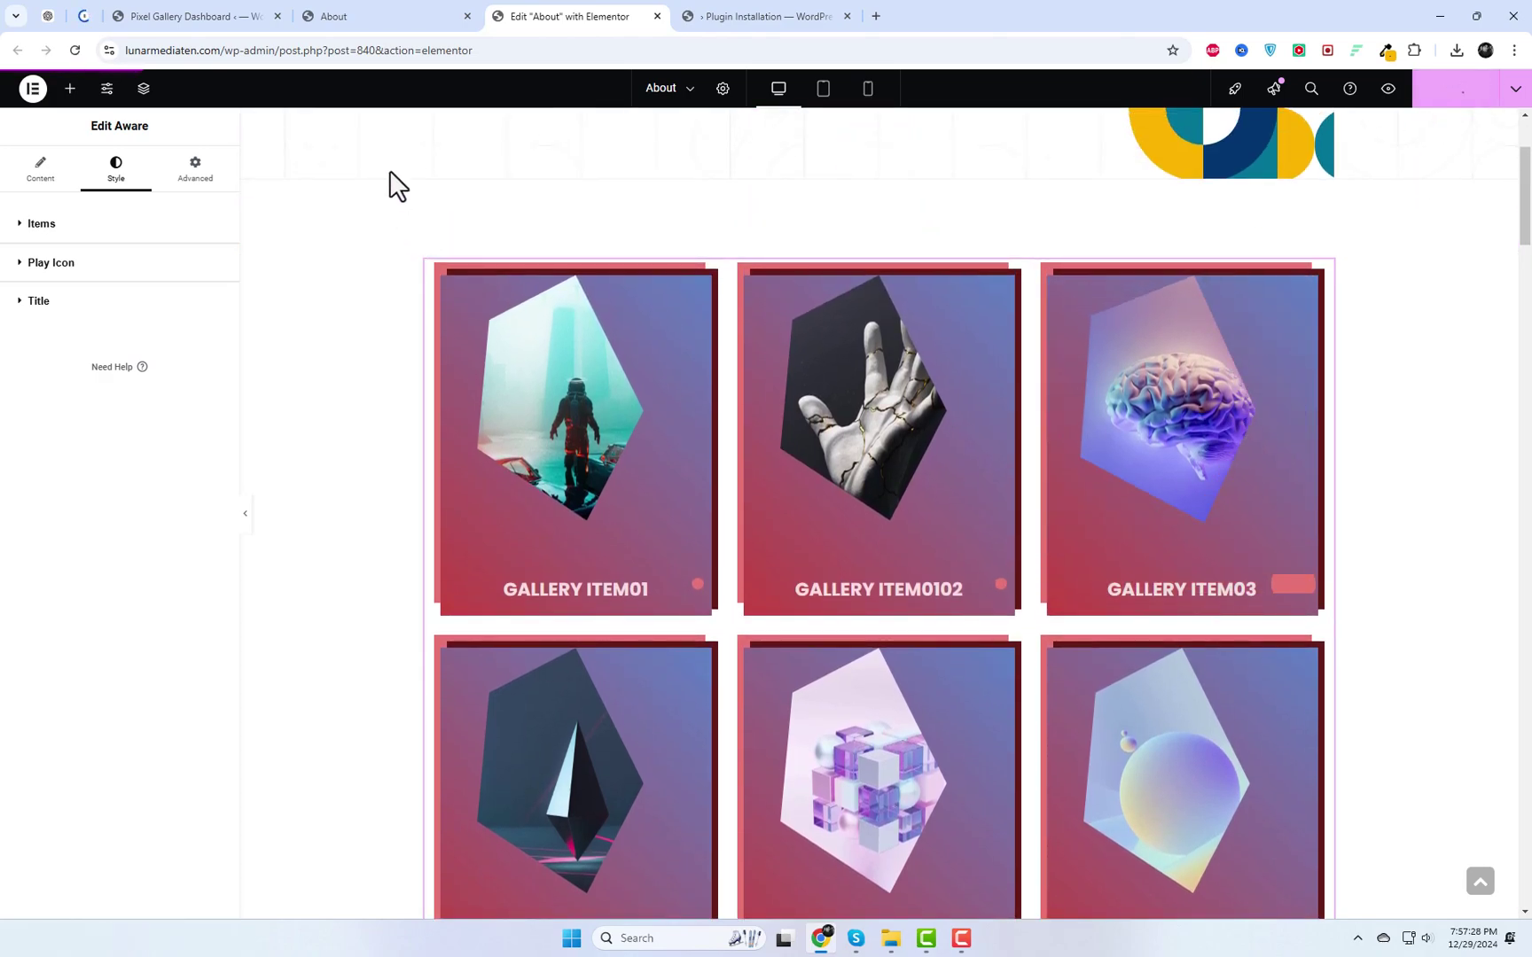
pyautogui.click(359, 14)
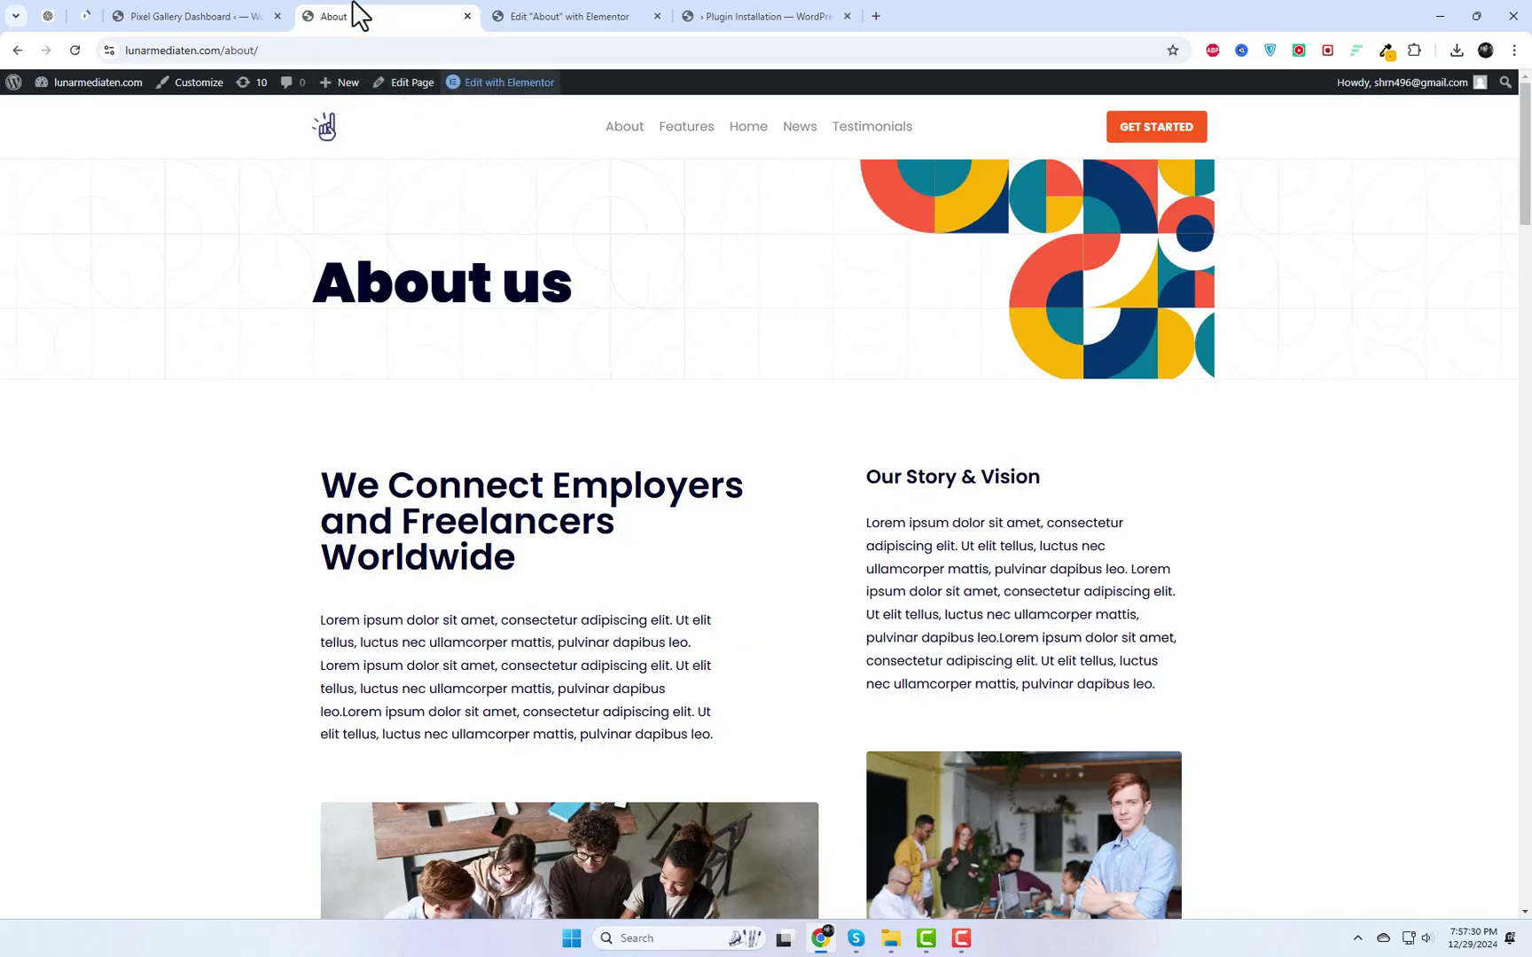
pyautogui.rightClick(1319, 232)
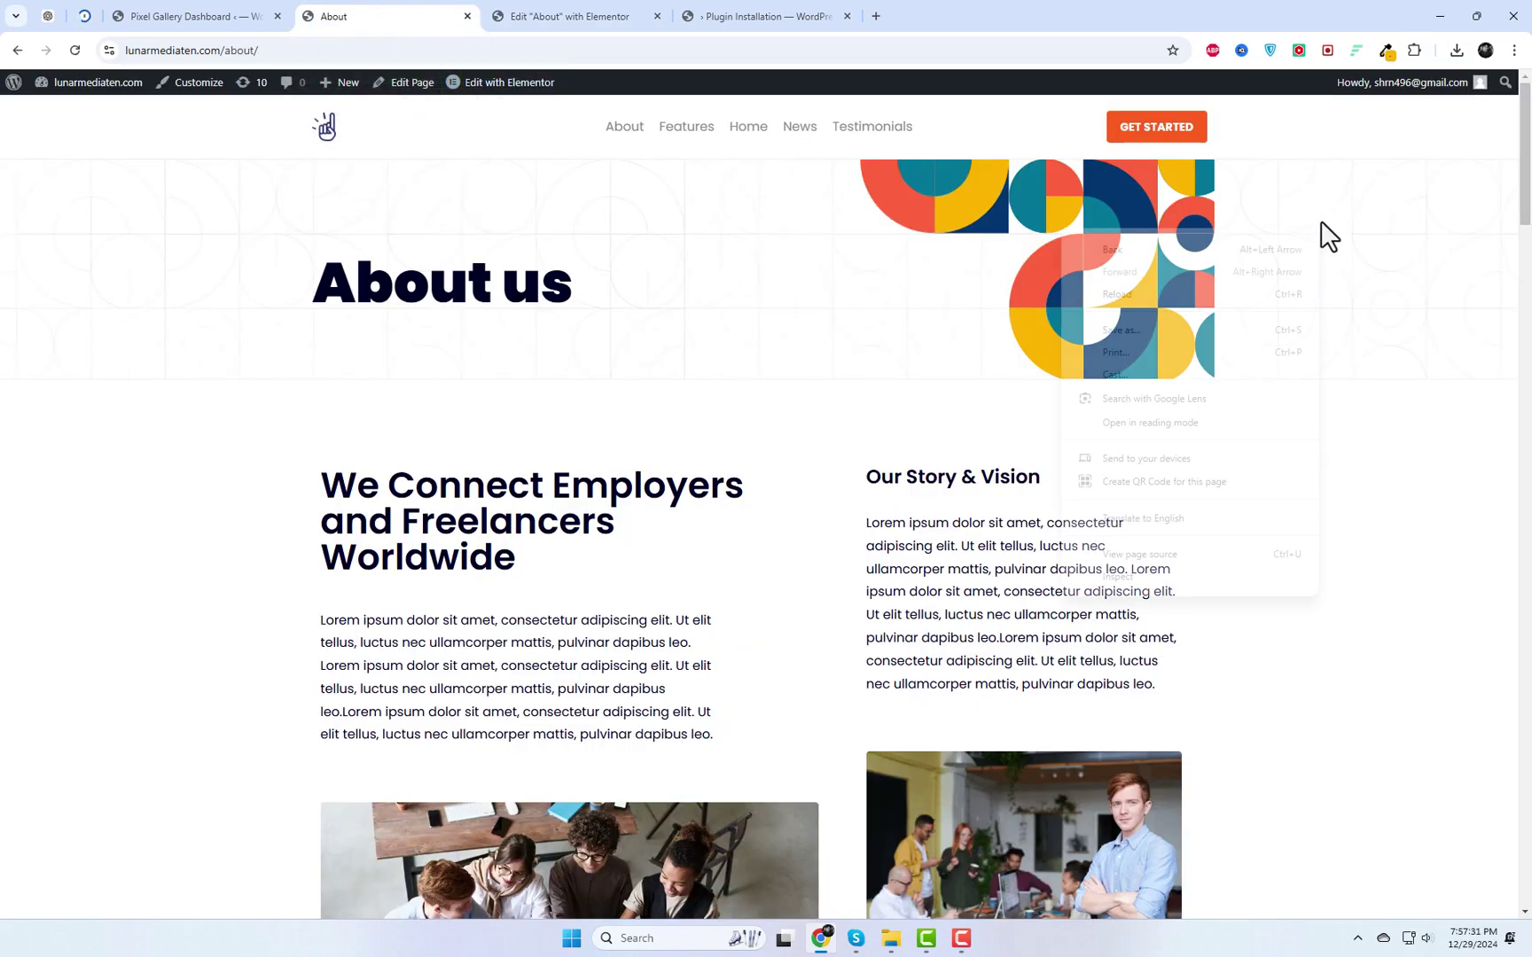
pyautogui.click(1255, 297)
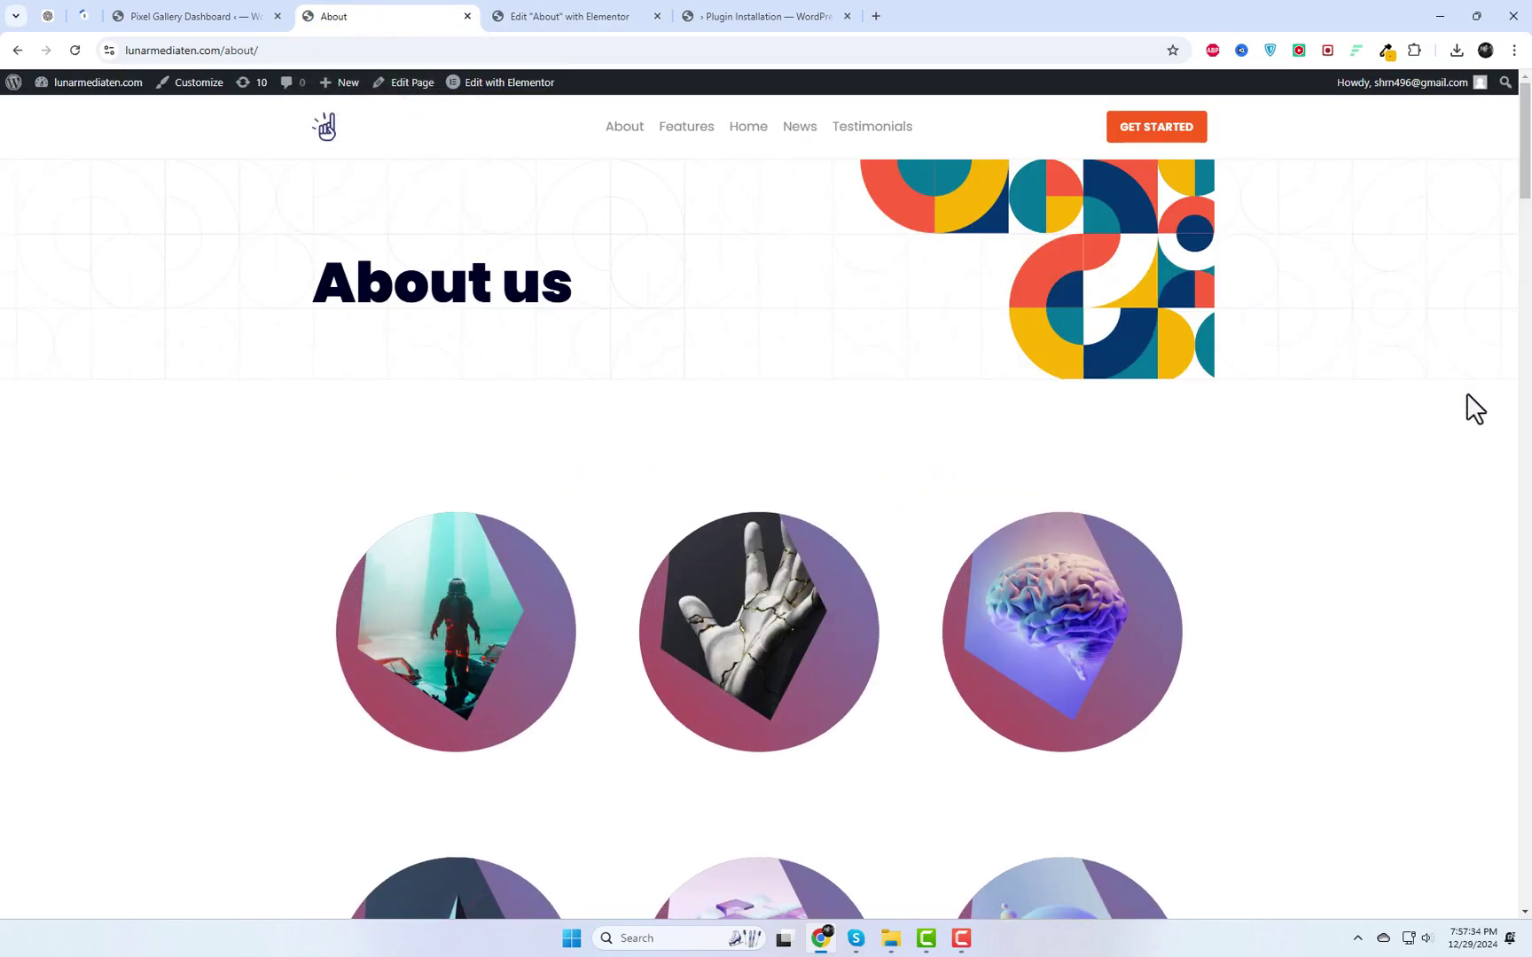
# Examine the gallery on the live About page, open the astronaut picture in the lightbox and browse through the gallery images.
pyautogui.scroll(-2, 1480, 410)
pyautogui.scroll(-1, 1489, 426)
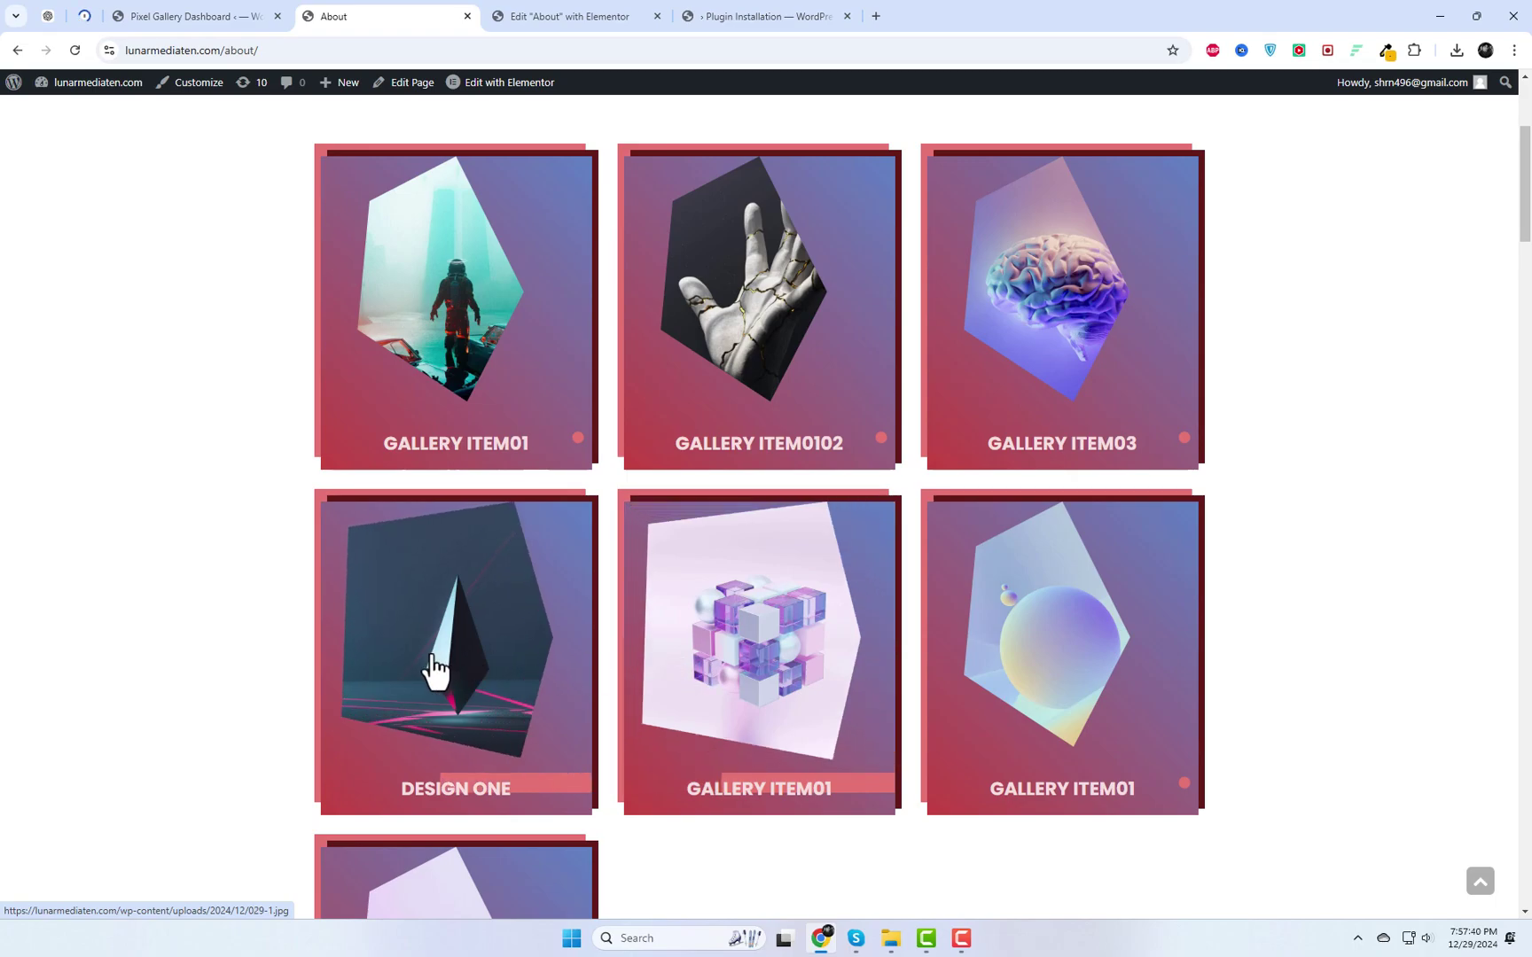
pyautogui.scroll(-3, 435, 671)
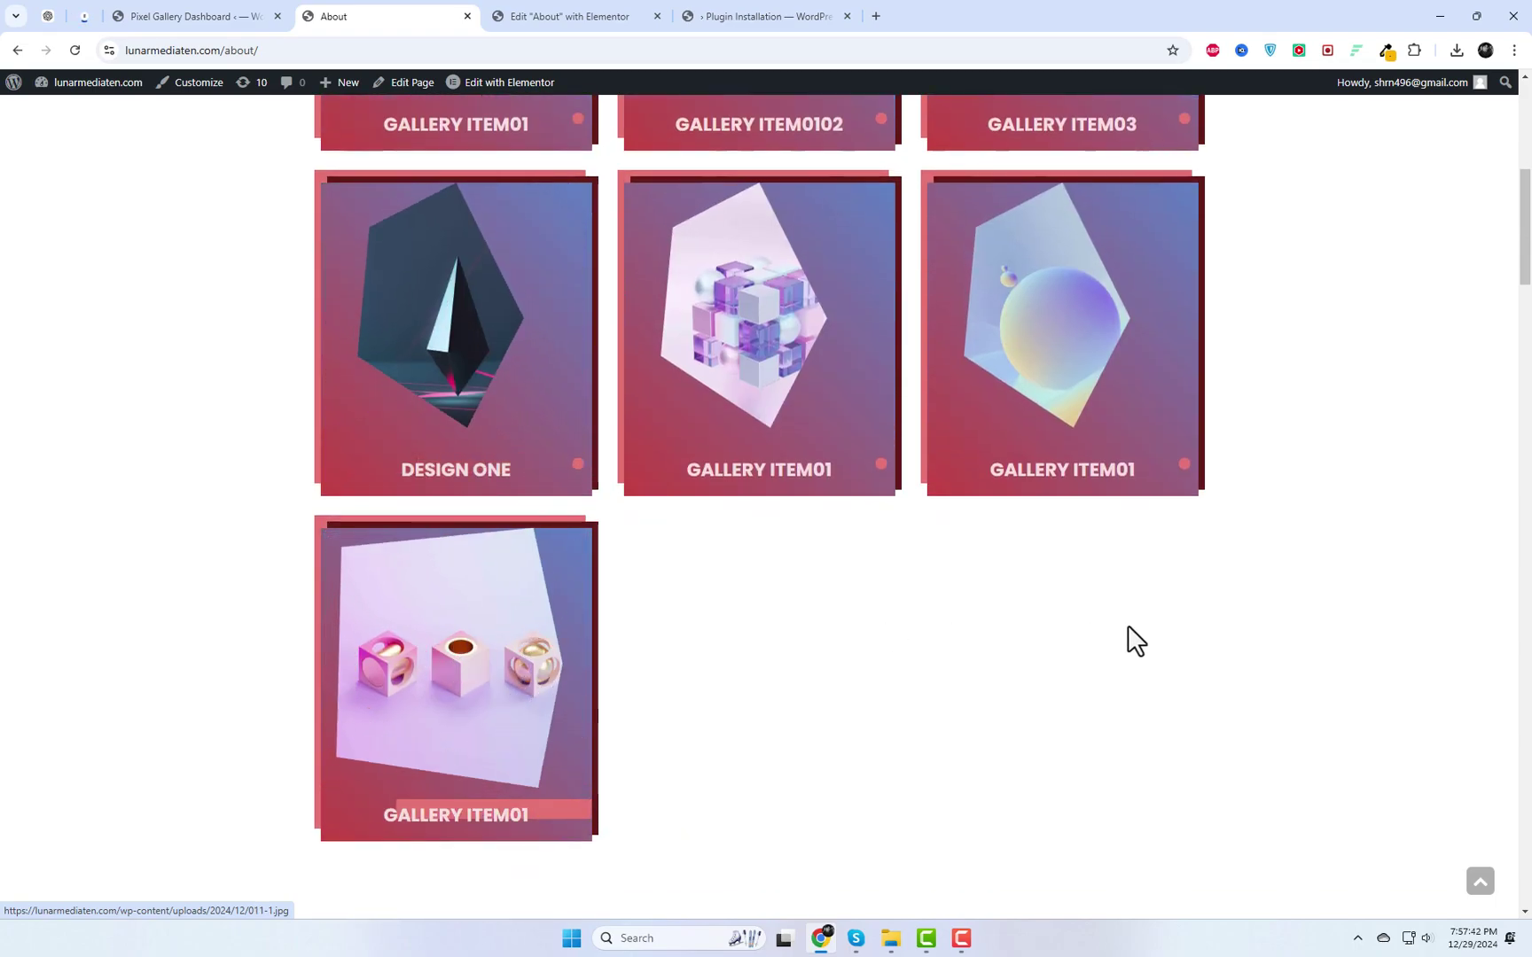
pyautogui.scroll(2, 957, 734)
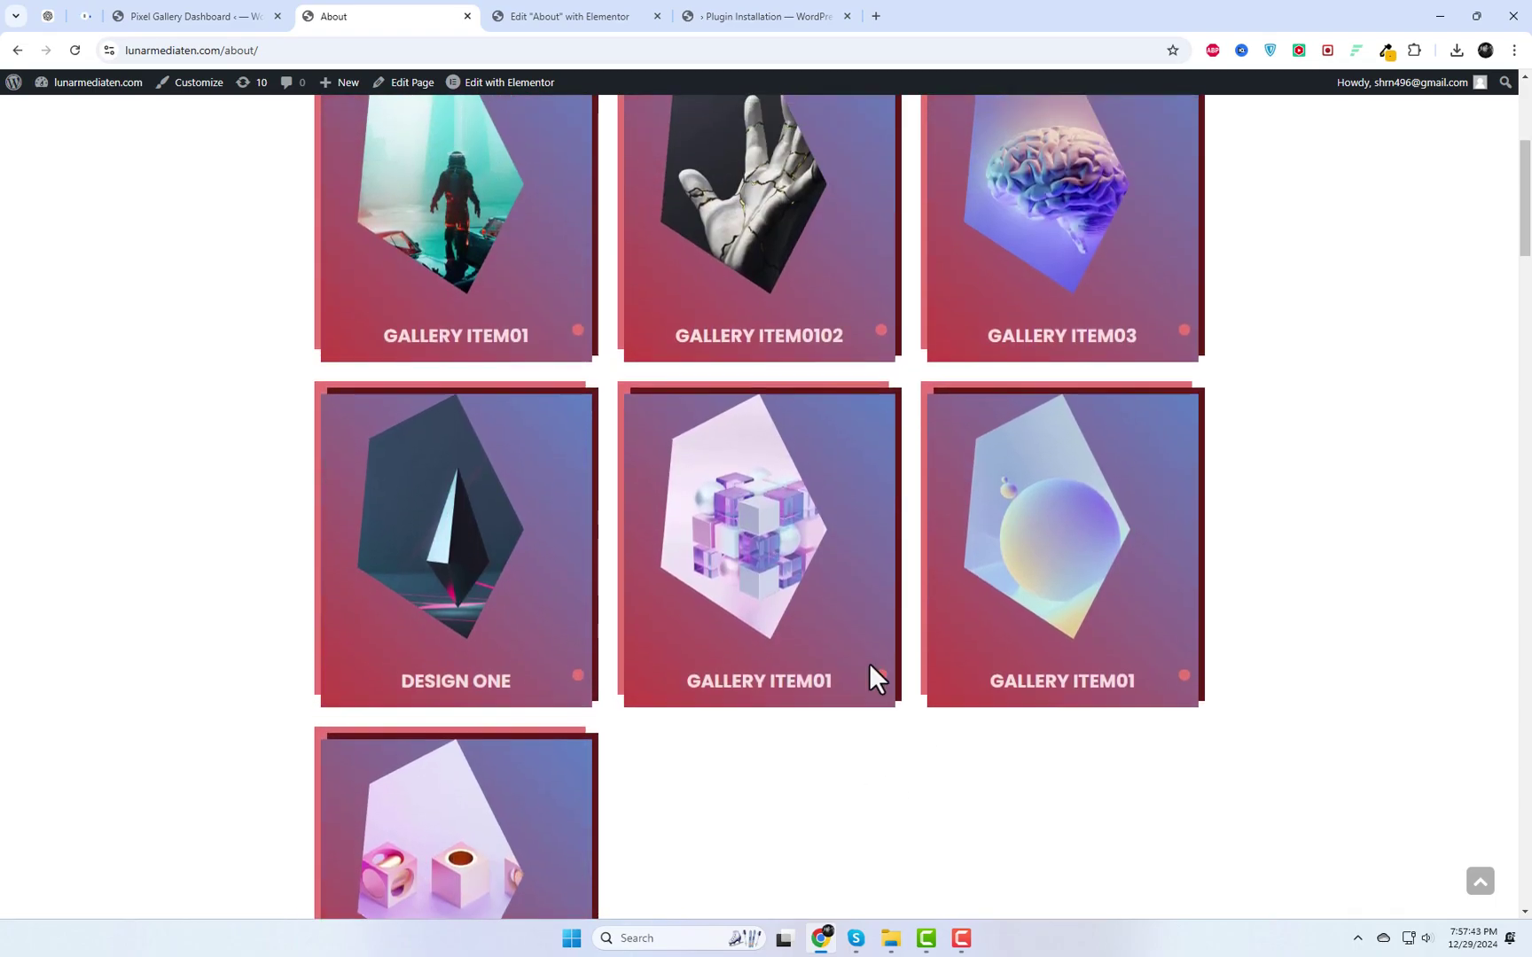
pyautogui.click(509, 270)
pyautogui.moveTo(727, 536); pyautogui.dragTo(462, 523)
pyautogui.moveTo(663, 506); pyautogui.dragTo(387, 506)
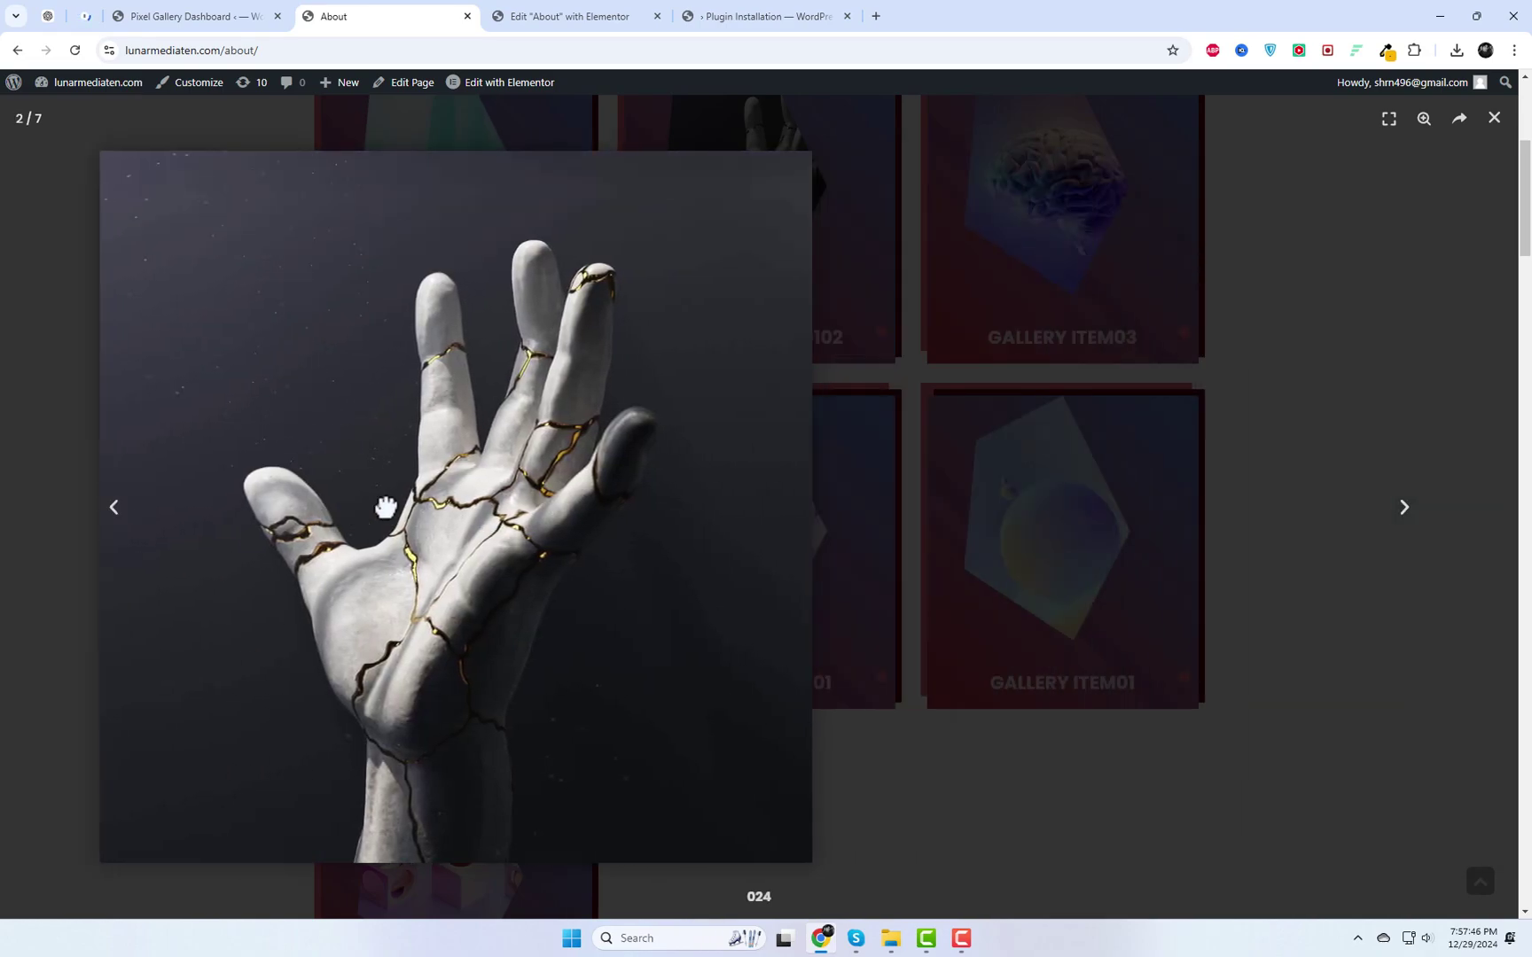
pyautogui.moveTo(711, 506); pyautogui.dragTo(371, 499)
pyautogui.moveTo(913, 540); pyautogui.dragTo(373, 530)
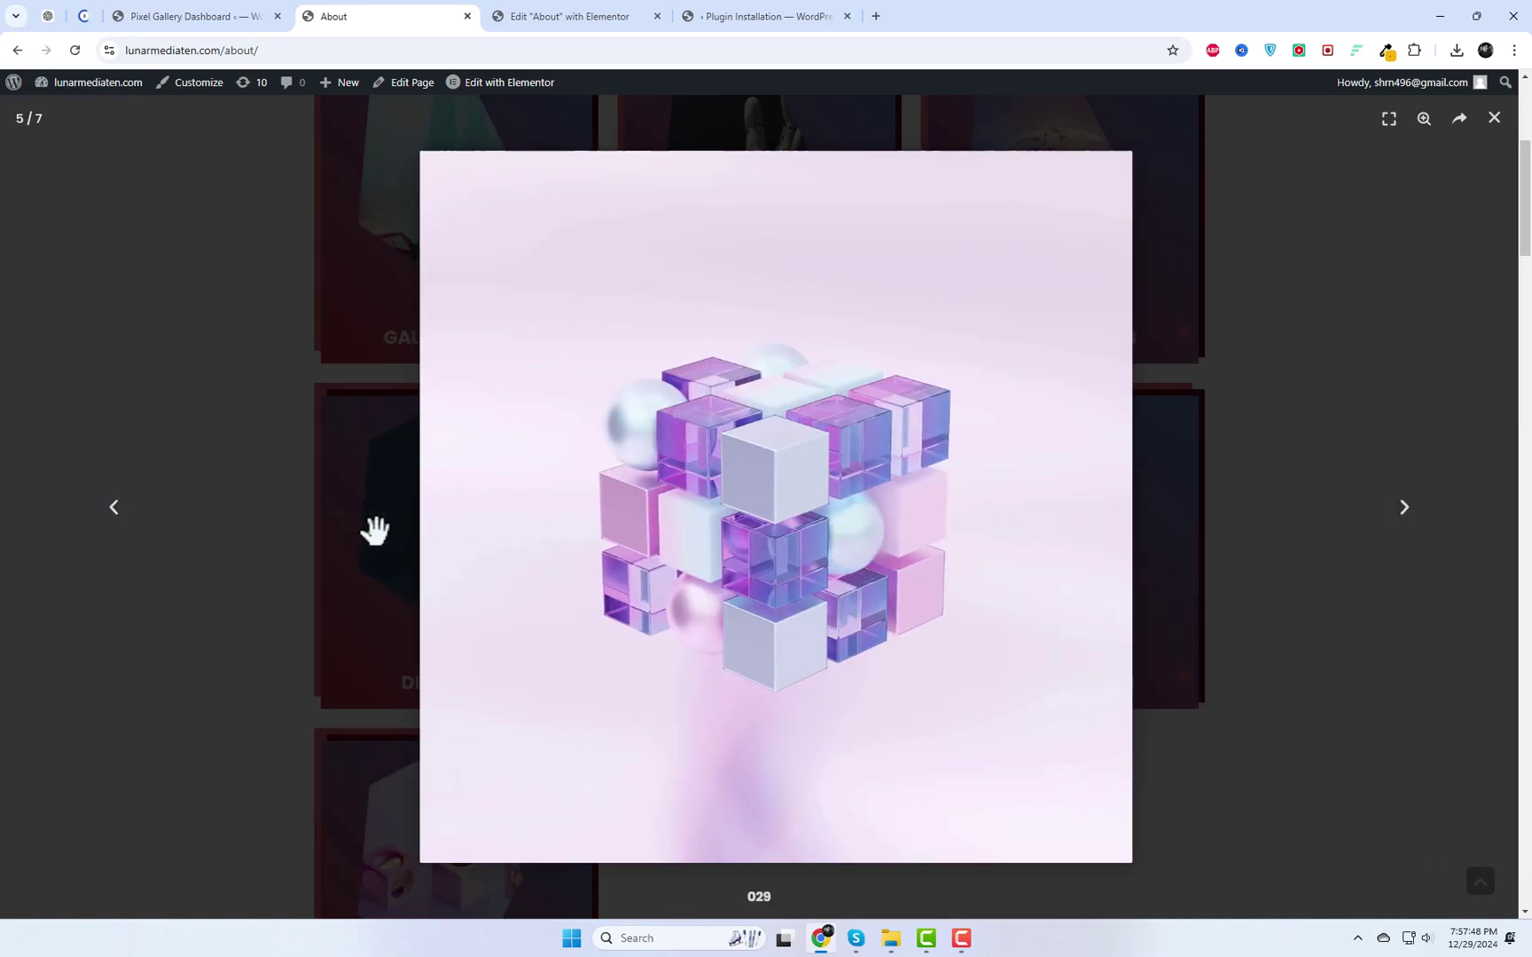
pyautogui.moveTo(834, 558); pyautogui.dragTo(387, 564)
pyautogui.moveTo(823, 584); pyautogui.dragTo(370, 554)
pyautogui.moveTo(868, 536); pyautogui.dragTo(434, 534)
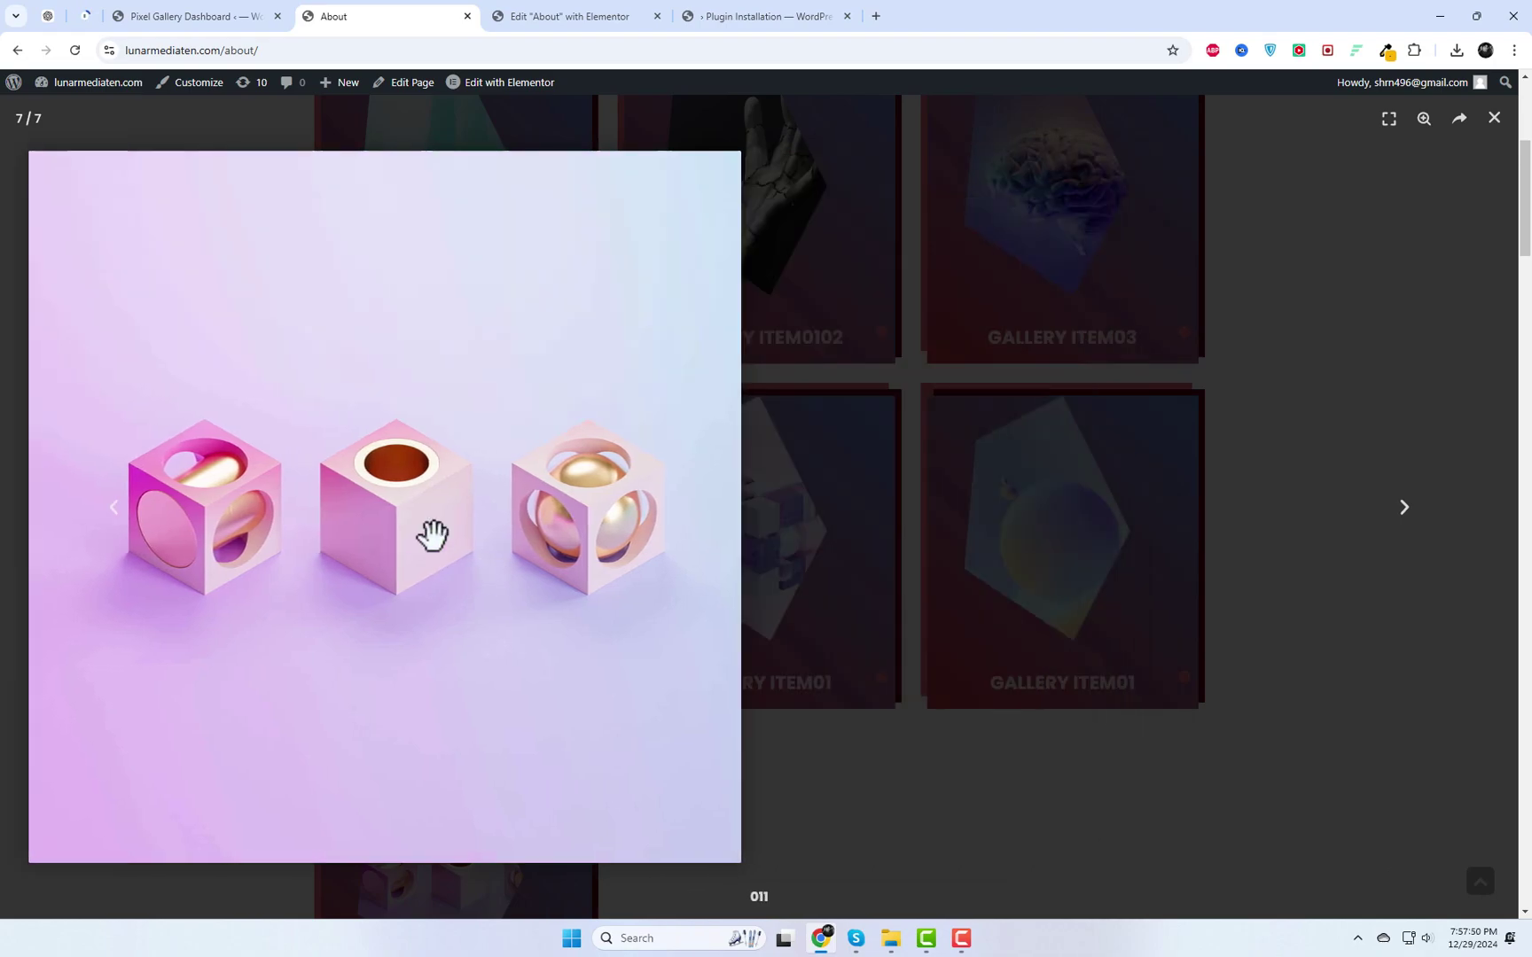
pyautogui.moveTo(1327, 474); pyautogui.dragTo(1122, 455)
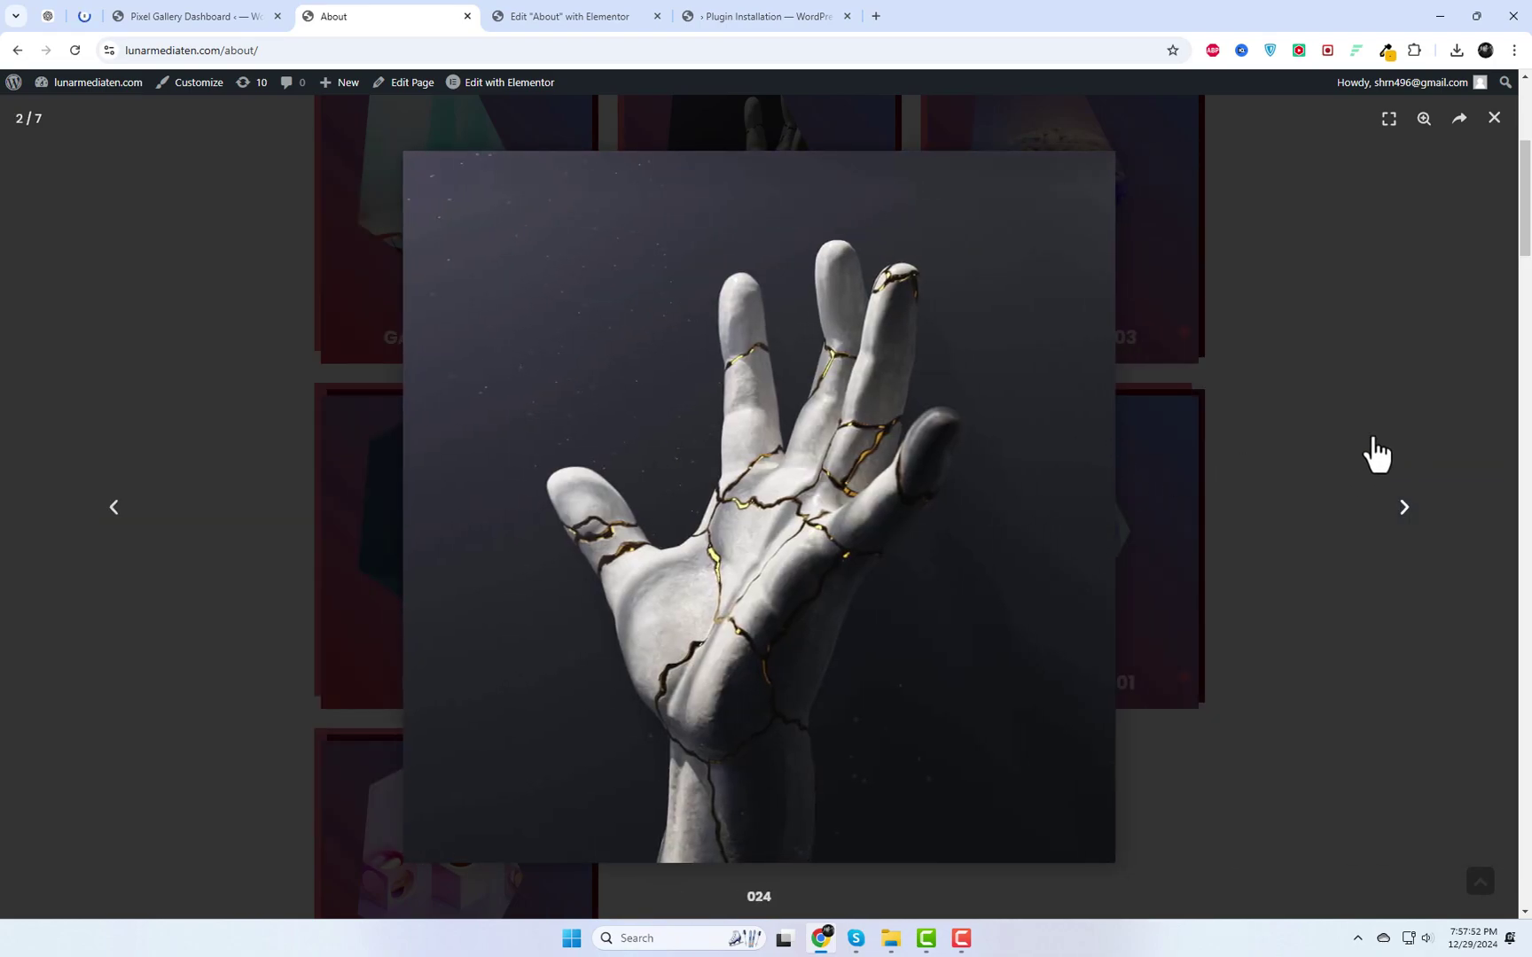
pyautogui.scroll(-1, 1443, 319)
pyautogui.scroll(-1, 1445, 190)
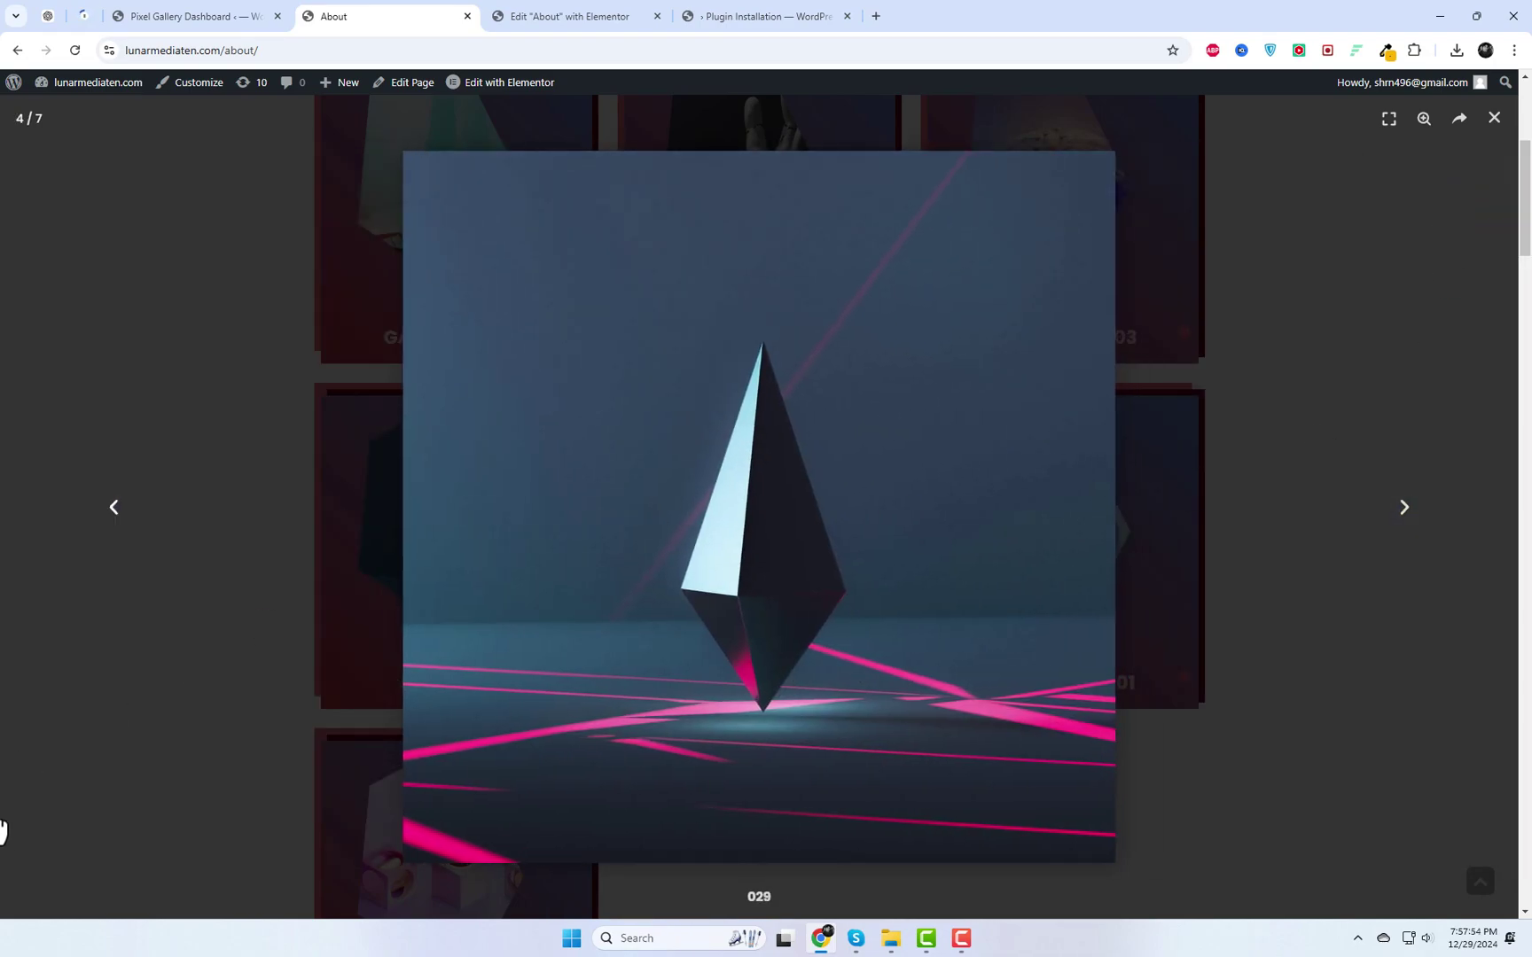
pyautogui.scroll(1, 40, 878)
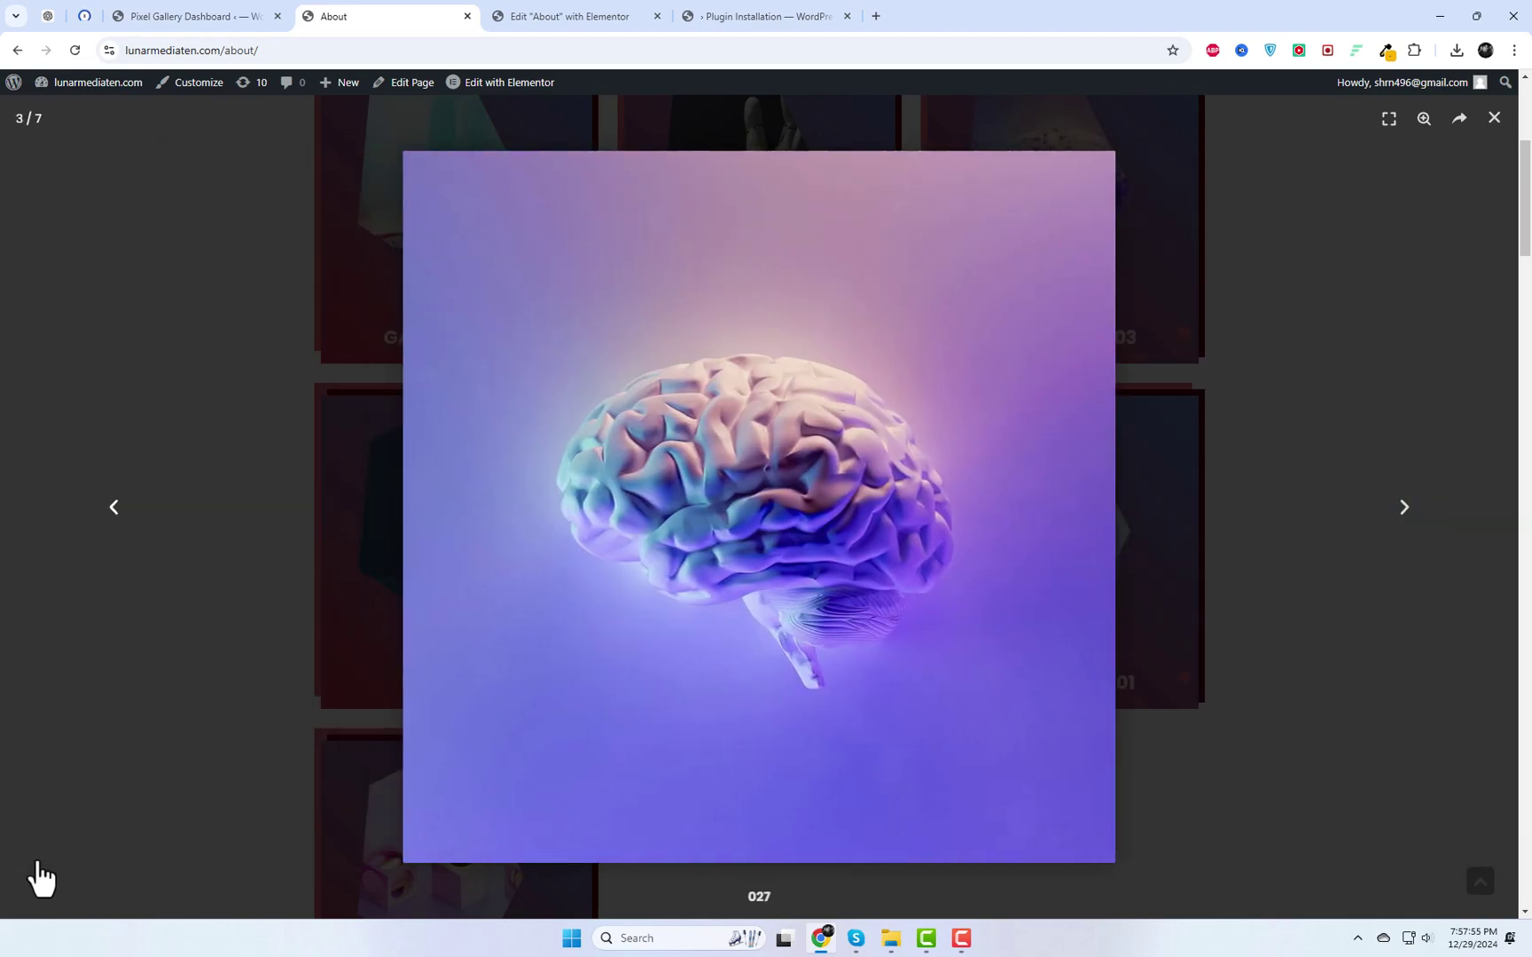
# Close the lightbox, return to the Elementor editing tab and try layout style 02 on the Aware gallery.
pyautogui.click(1495, 120)
pyautogui.click(547, 17)
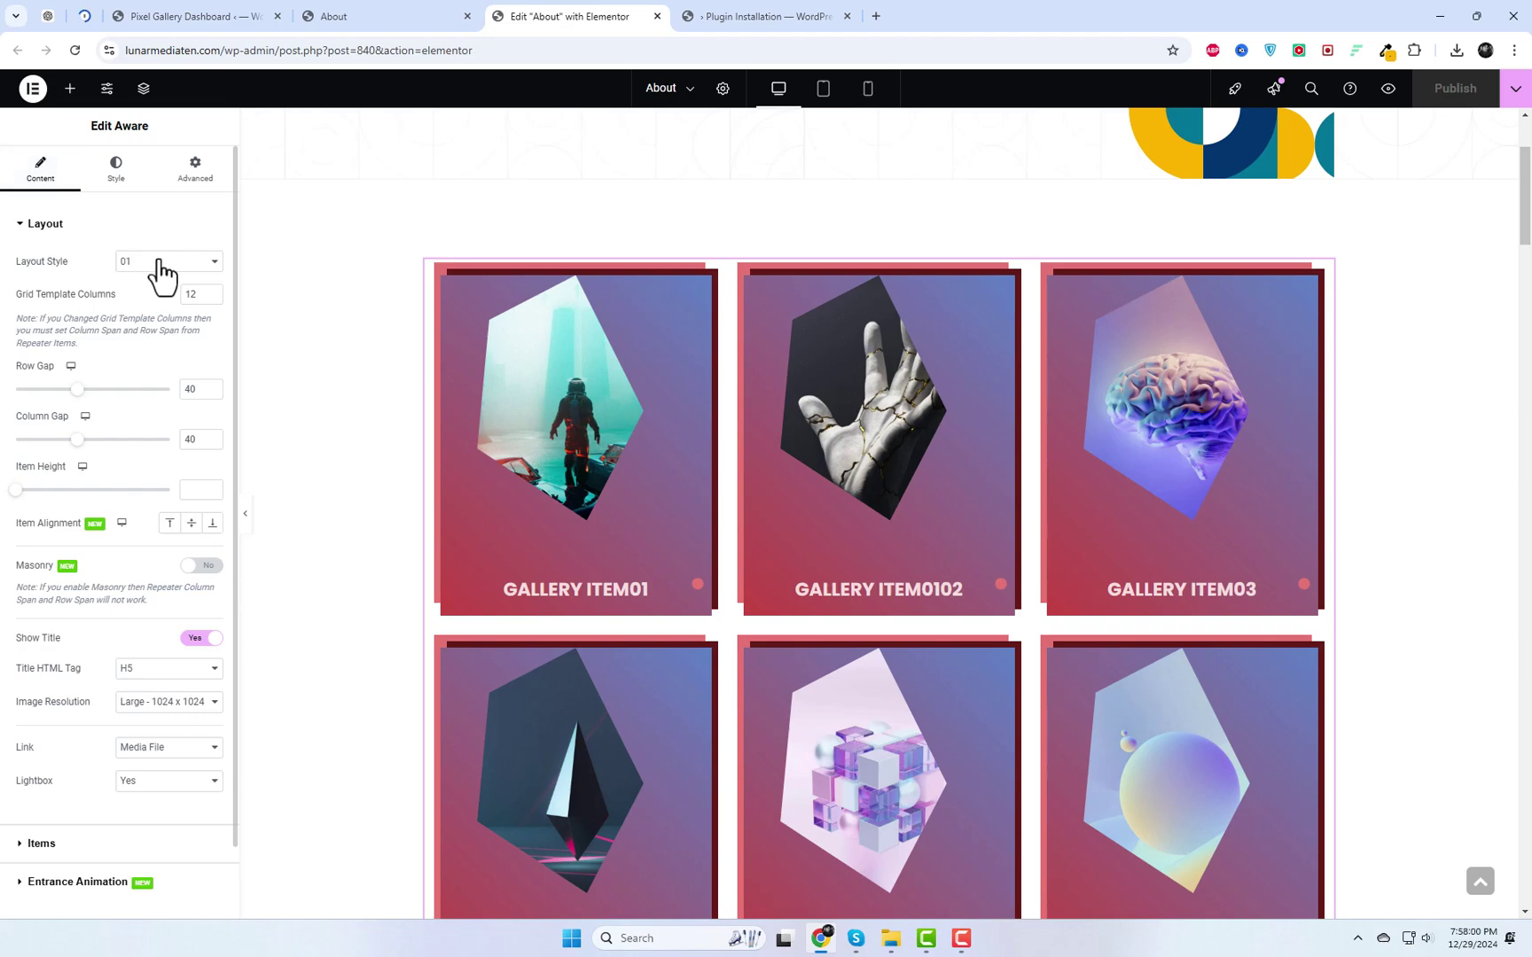
pyautogui.click(159, 262)
pyautogui.click(146, 305)
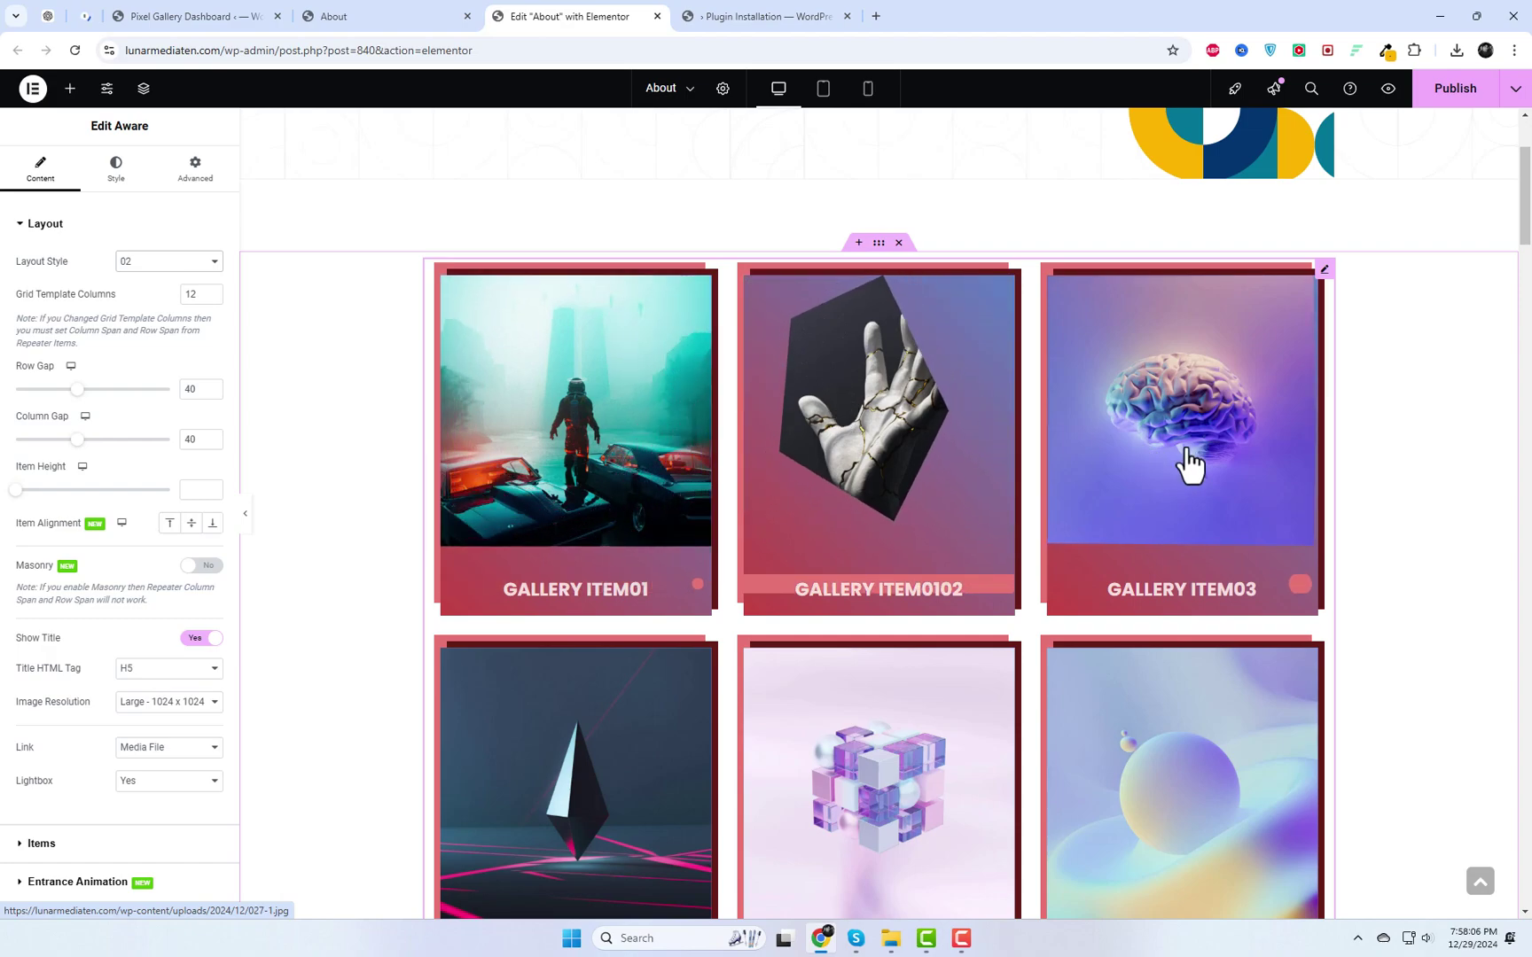
pyautogui.scroll(-2, 1286, 620)
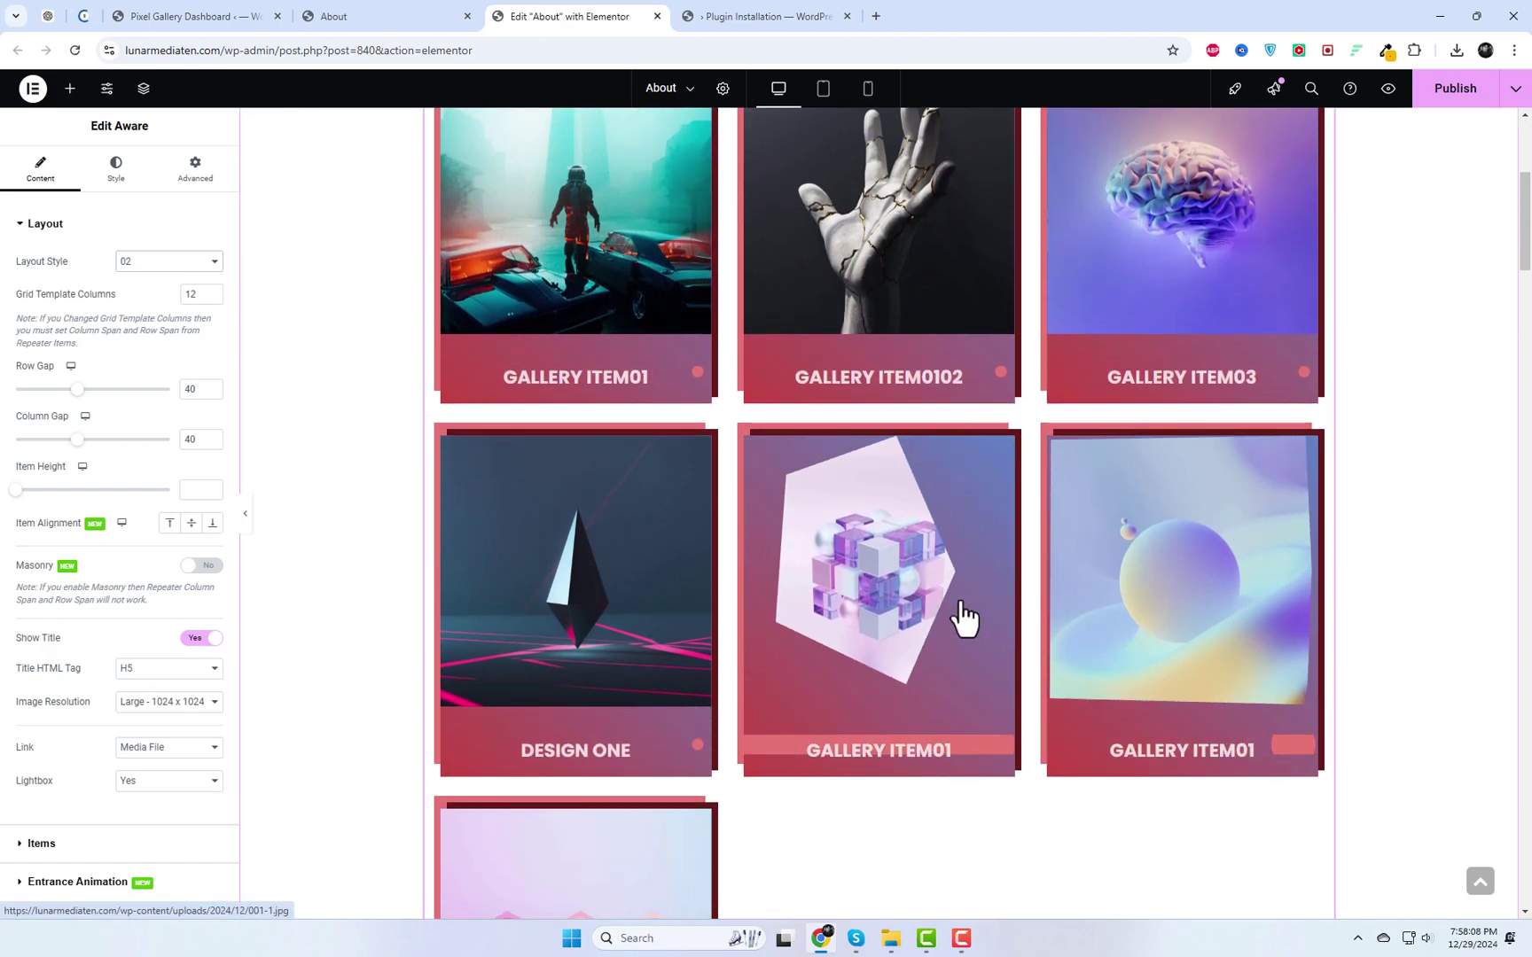
# Try layout styles 03 and 04 on the gallery and look over the picture shapes in each.
pyautogui.click(138, 270)
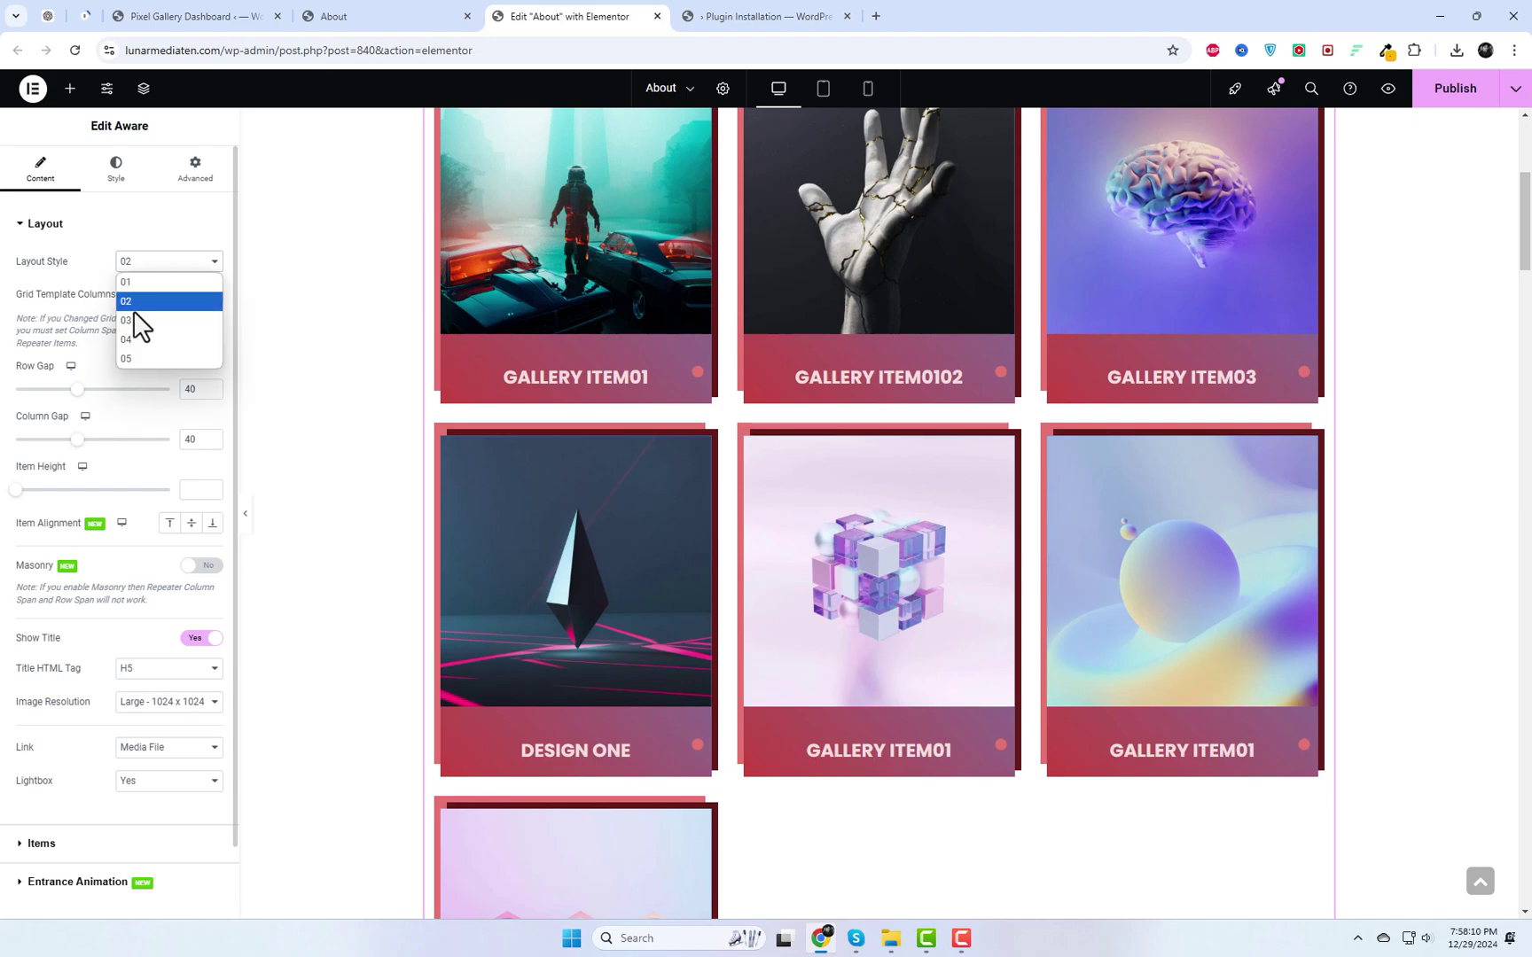
pyautogui.click(133, 321)
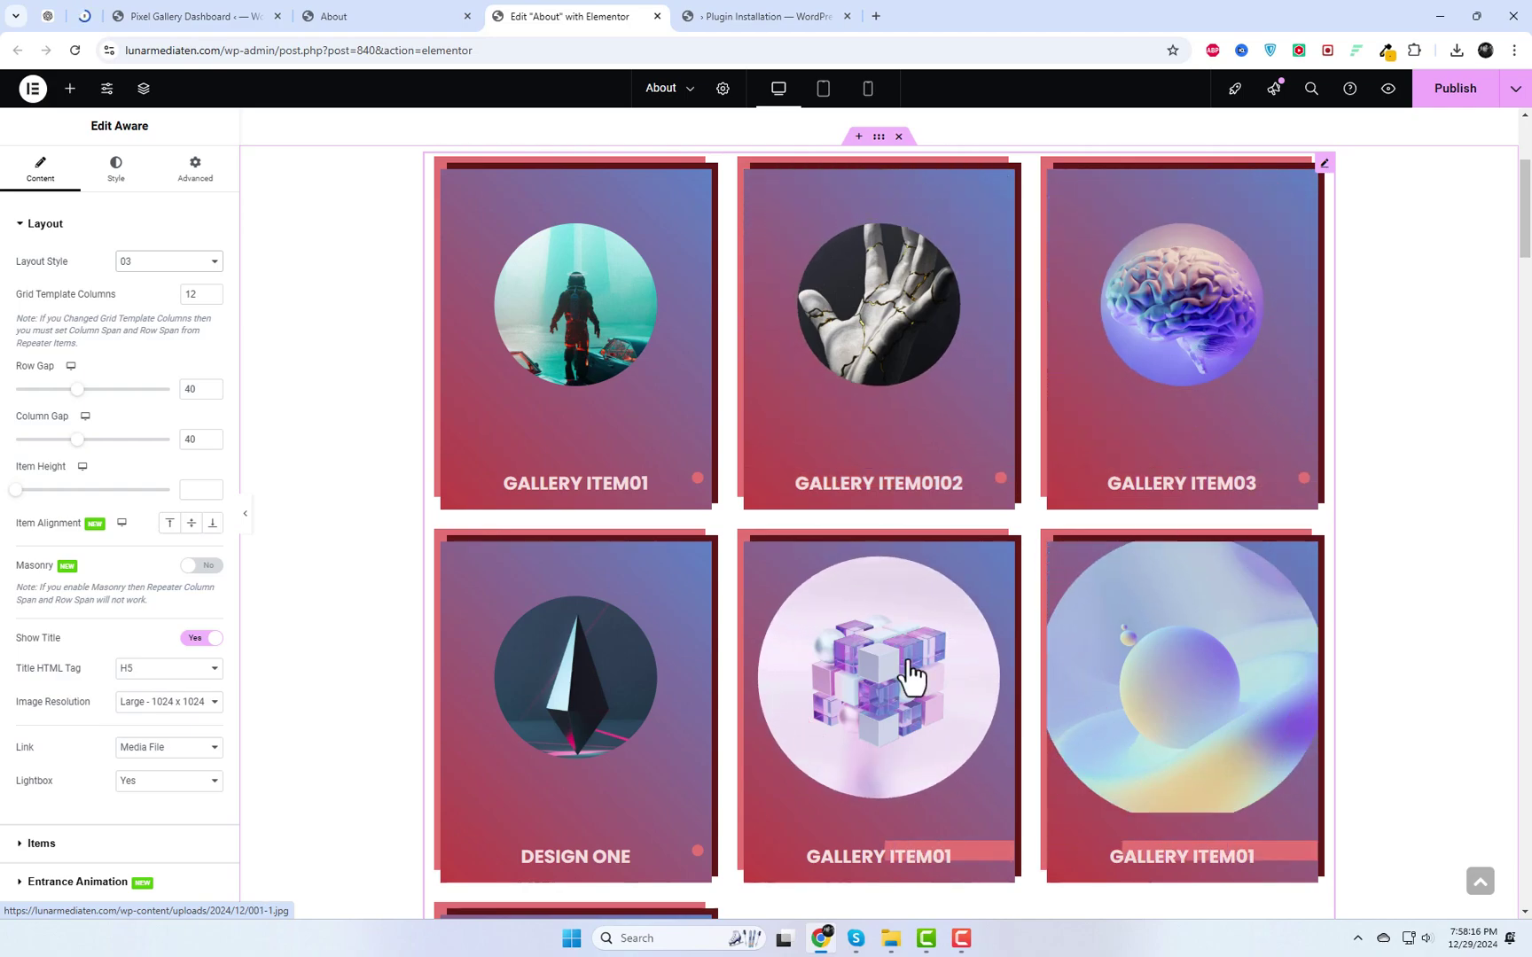
pyautogui.scroll(-2, 564, 684)
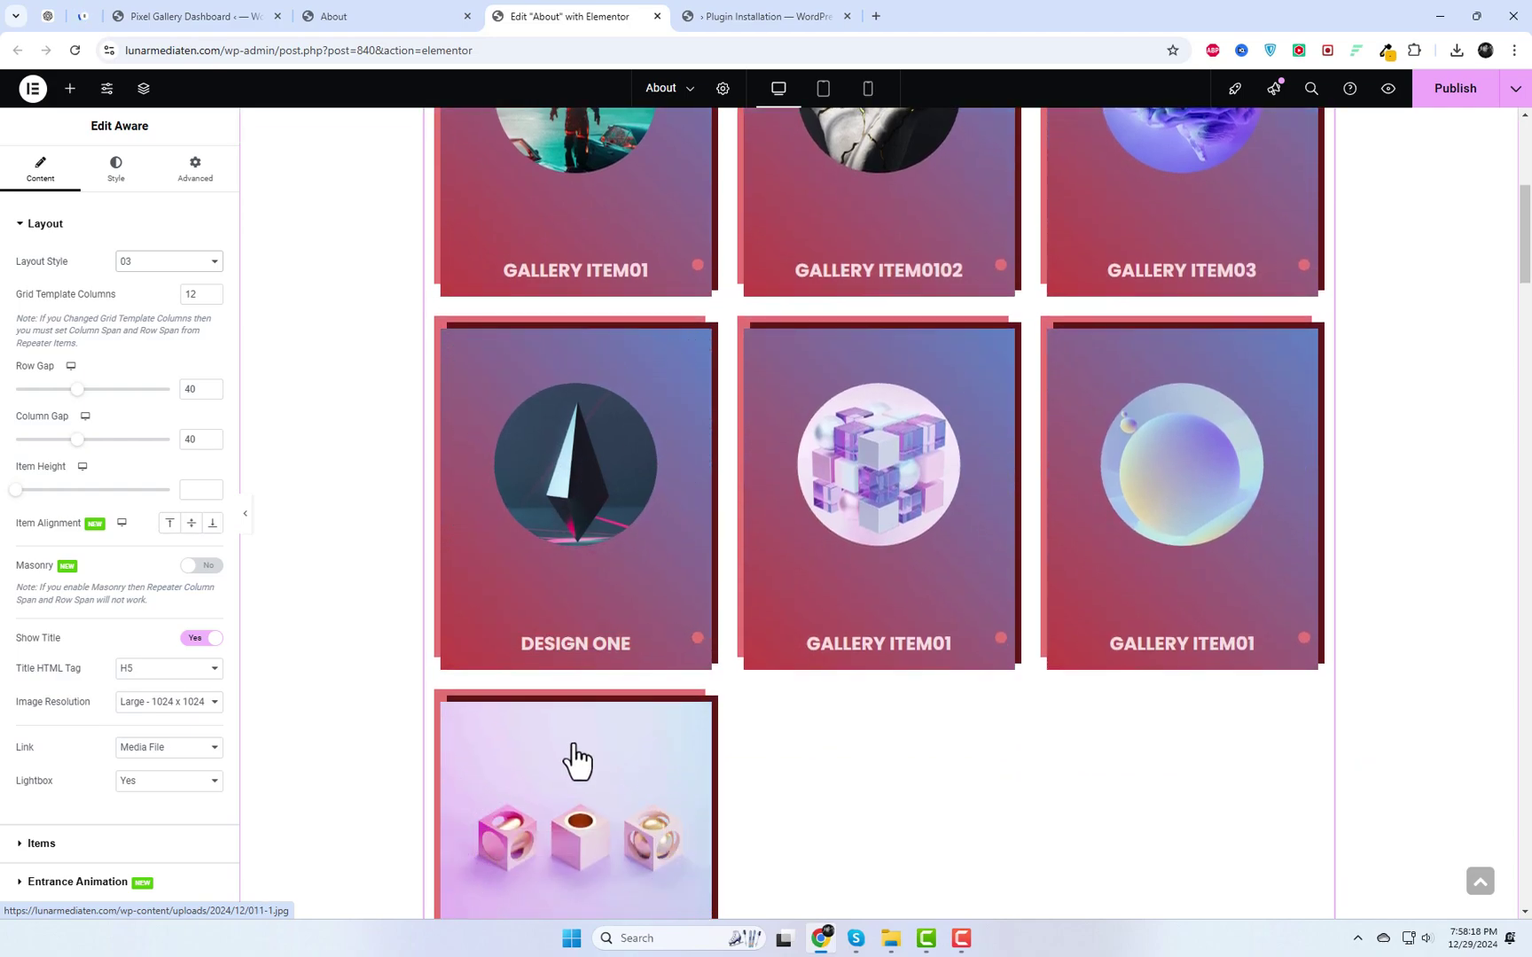
pyautogui.scroll(2, 576, 761)
pyautogui.click(181, 264)
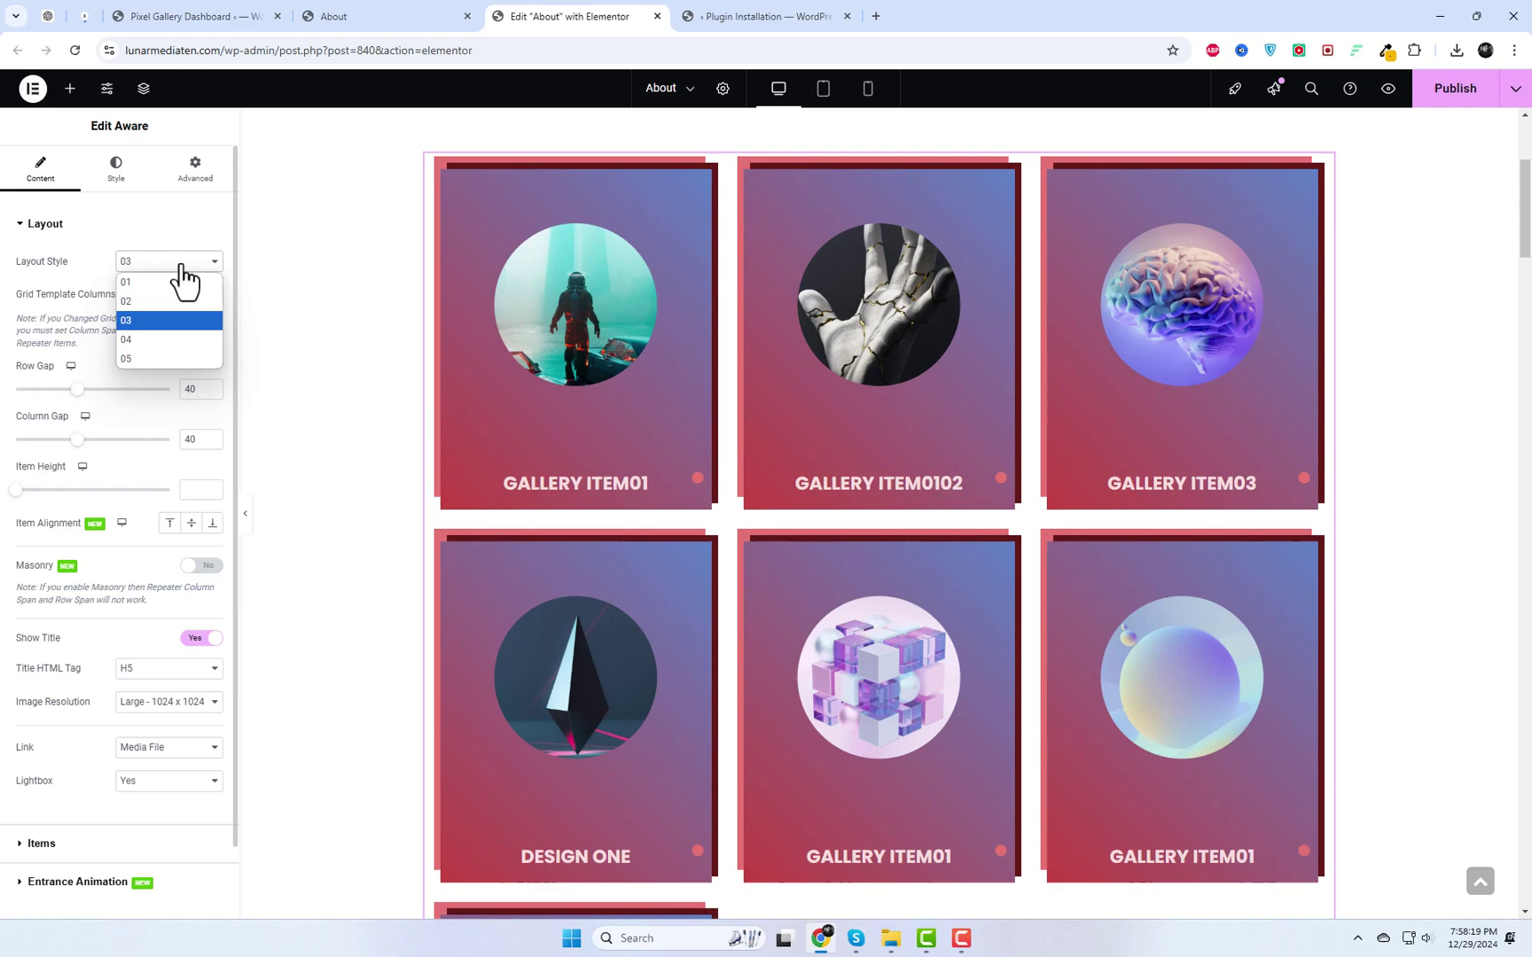
pyautogui.click(143, 341)
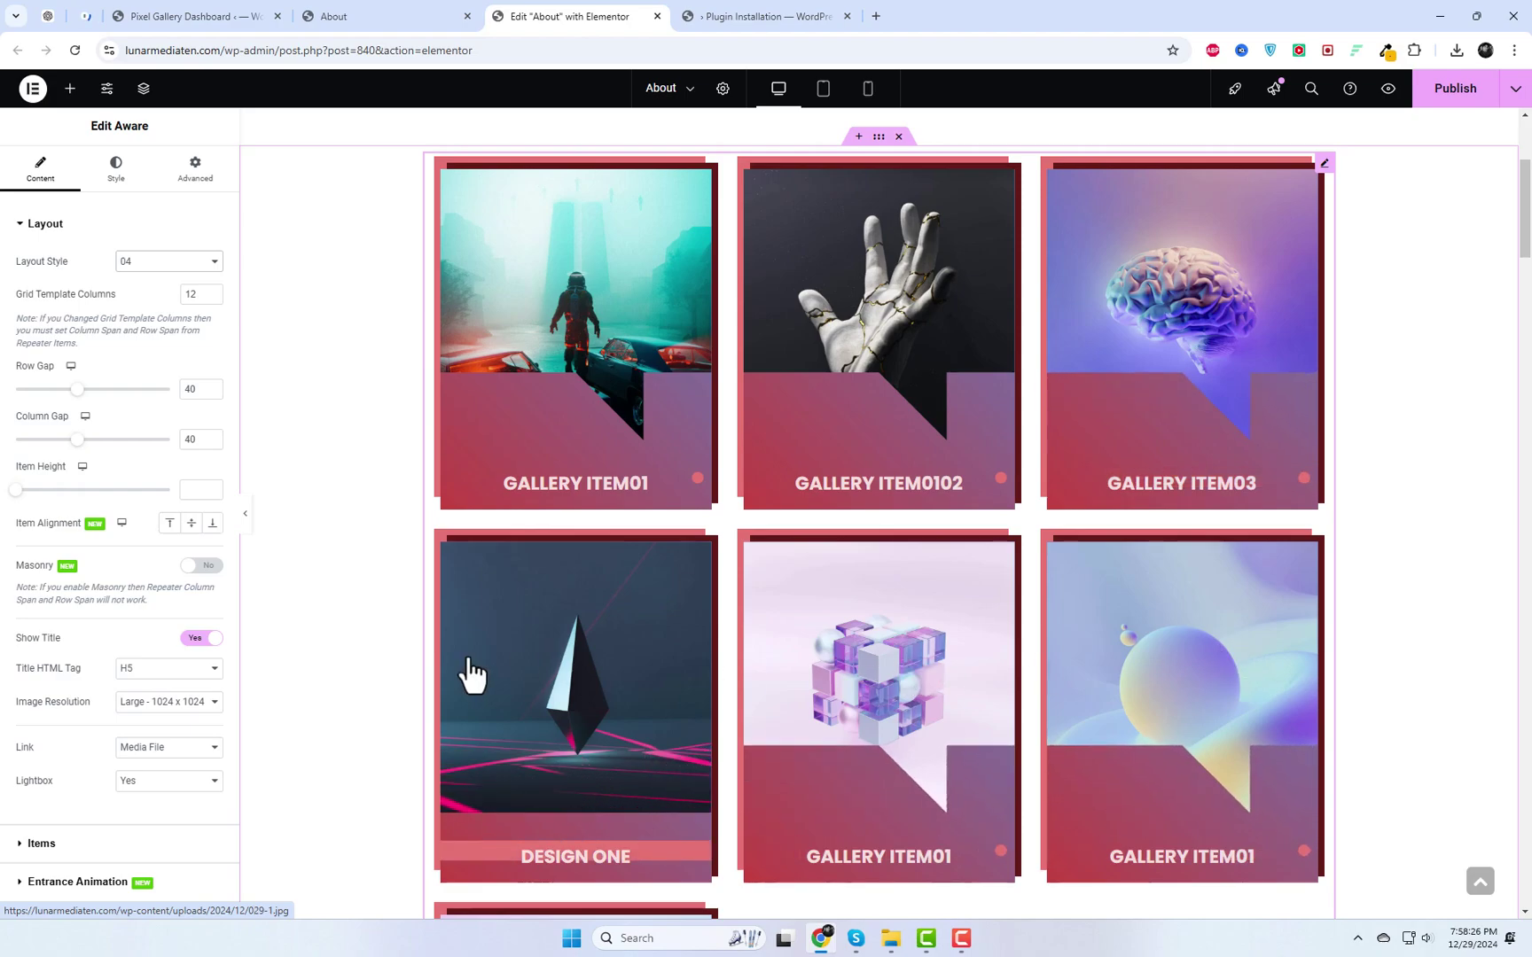
pyautogui.scroll(-3, 472, 674)
pyautogui.scroll(2, 824, 792)
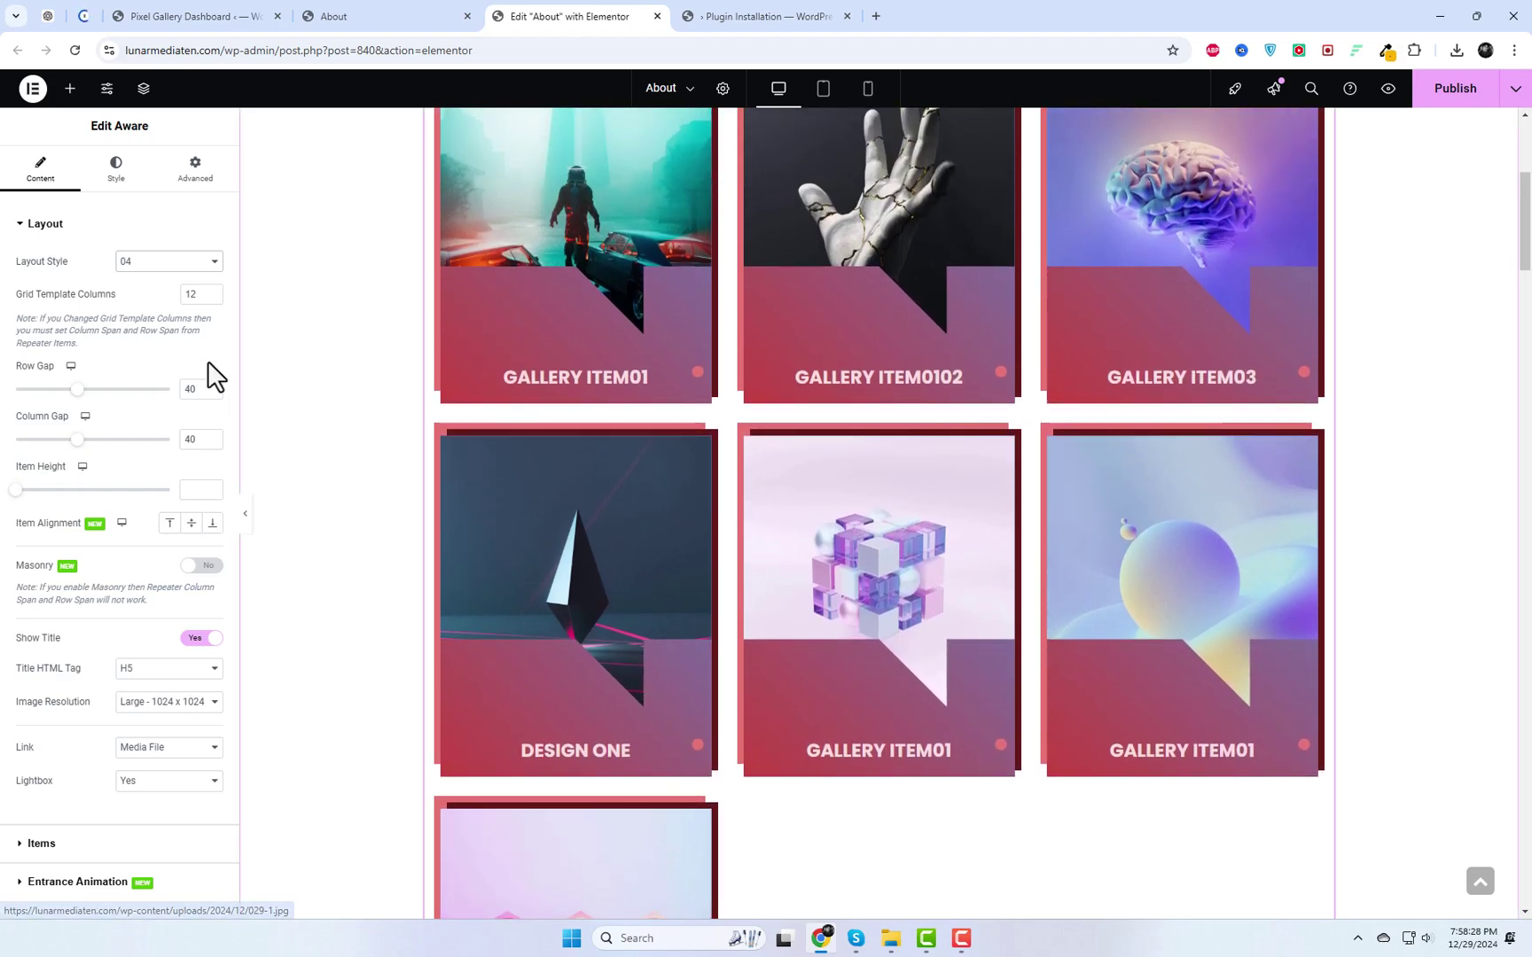
# Set the gallery's layout style to 05 and look over the items.
pyautogui.click(168, 261)
pyautogui.click(126, 360)
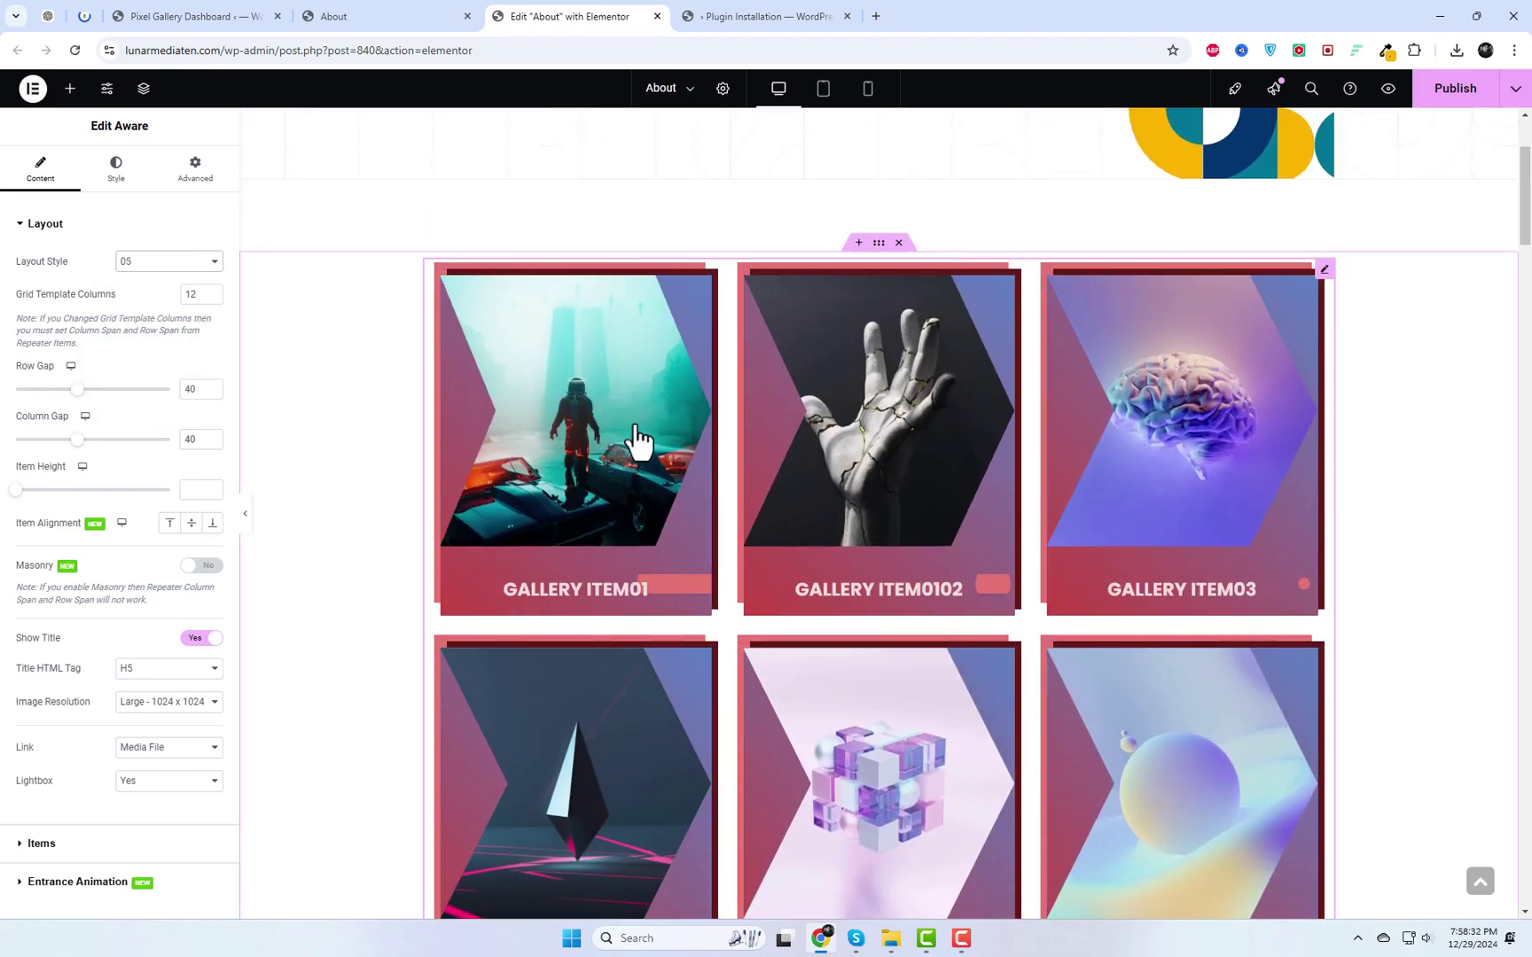
pyautogui.scroll(-2, 1197, 532)
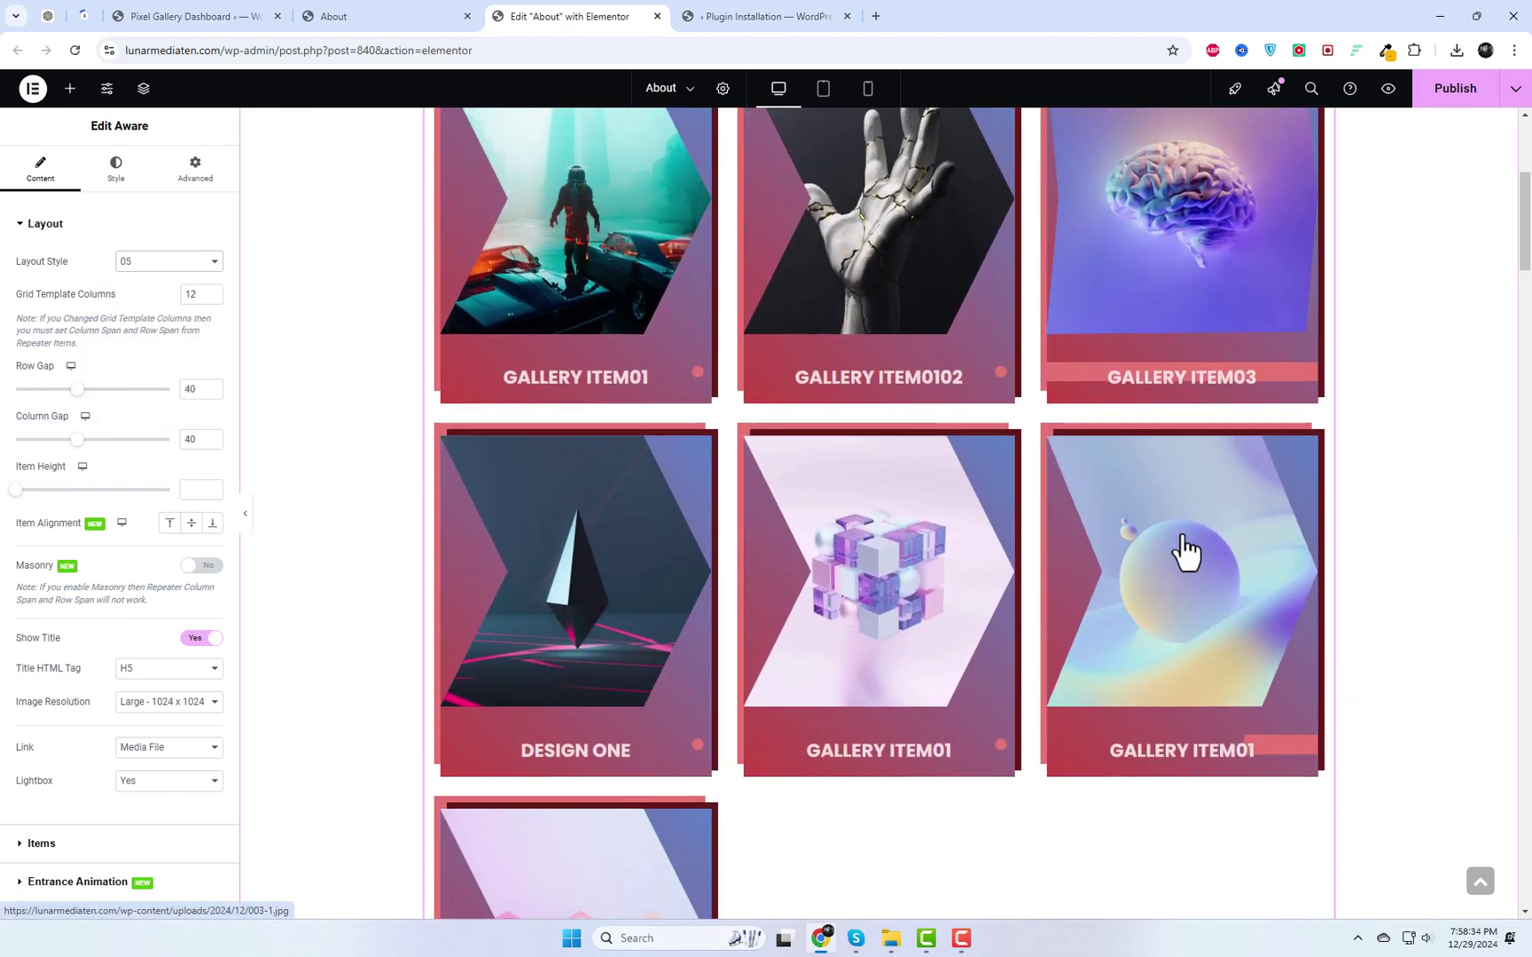
pyautogui.scroll(4, 629, 621)
pyautogui.scroll(-6, 665, 652)
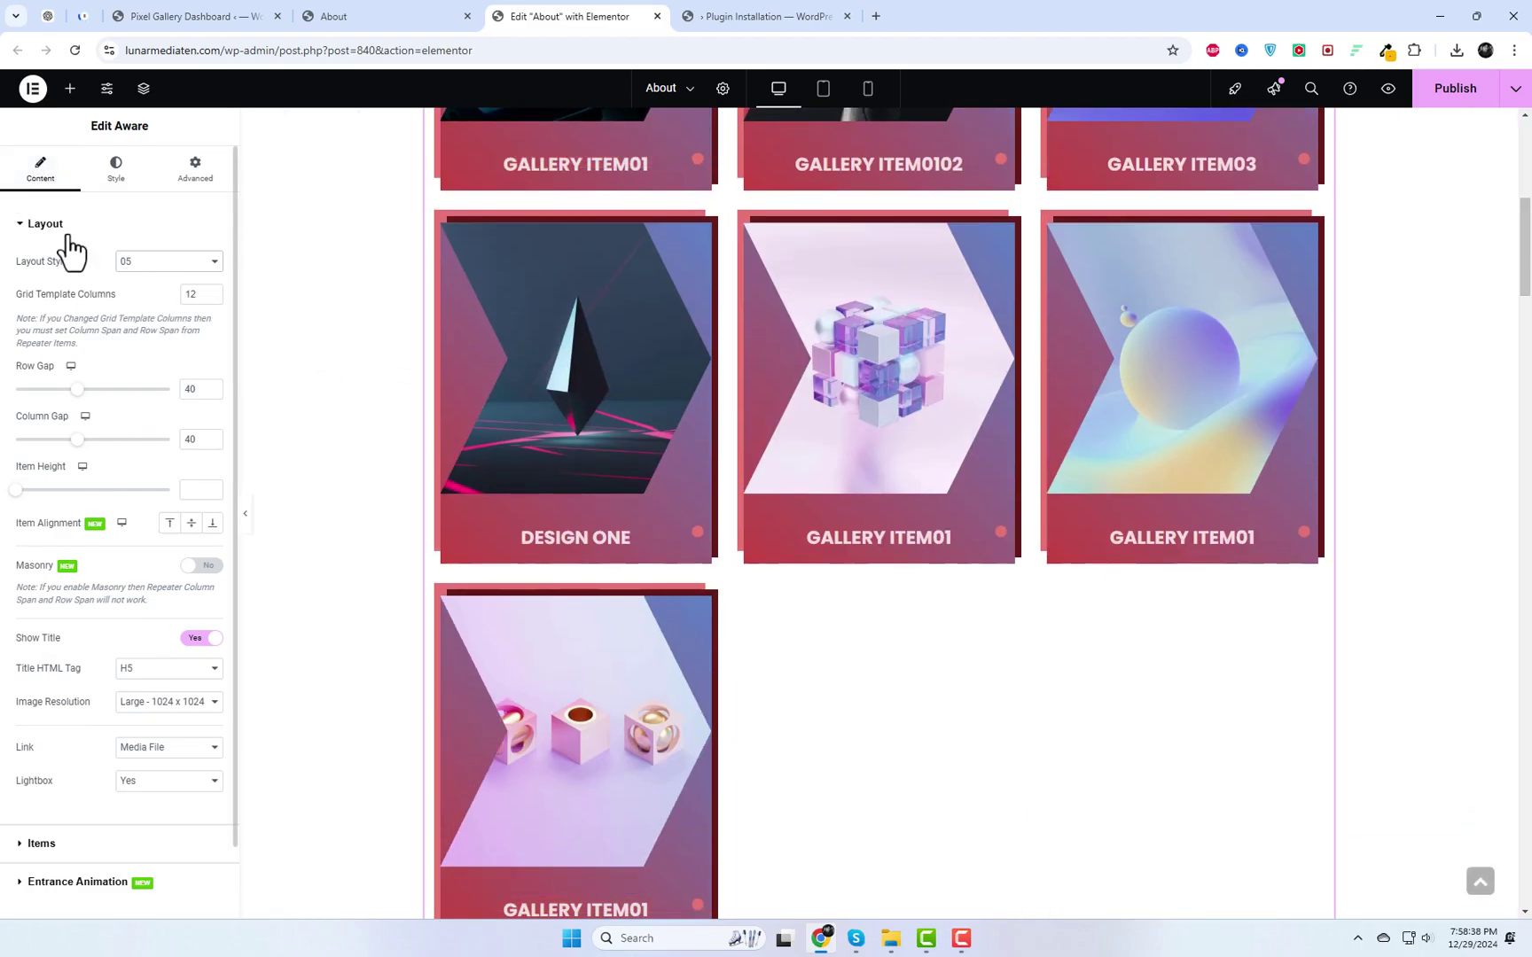
# Duplicate the last gallery item twice to extend the gallery to nine items.
pyautogui.click(129, 843)
pyautogui.click(176, 562)
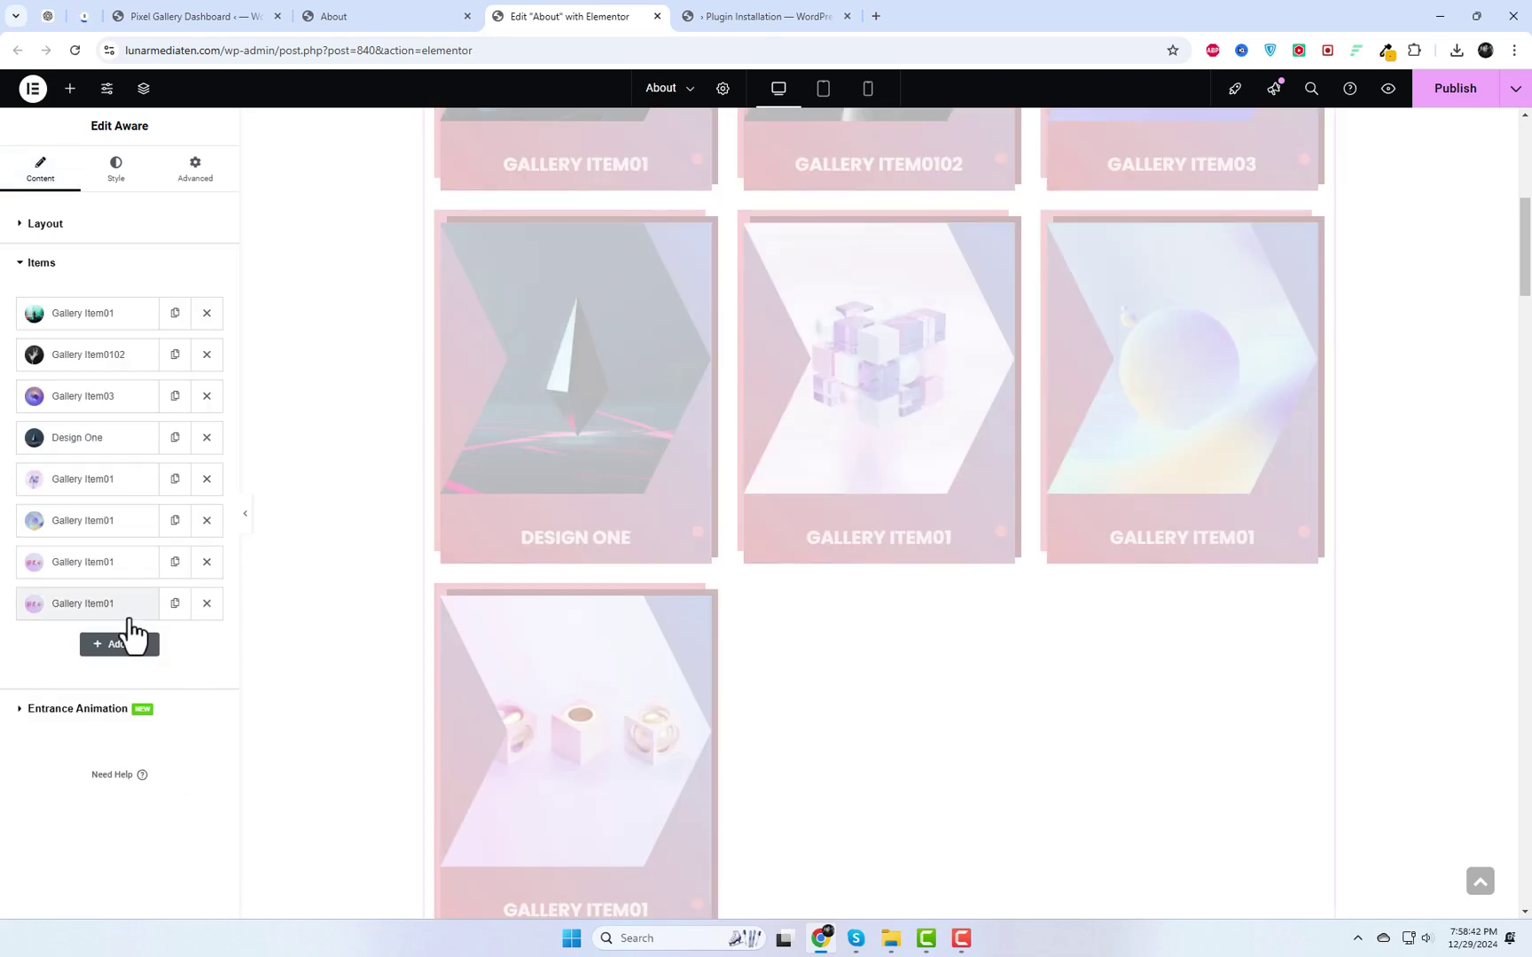
pyautogui.click(176, 605)
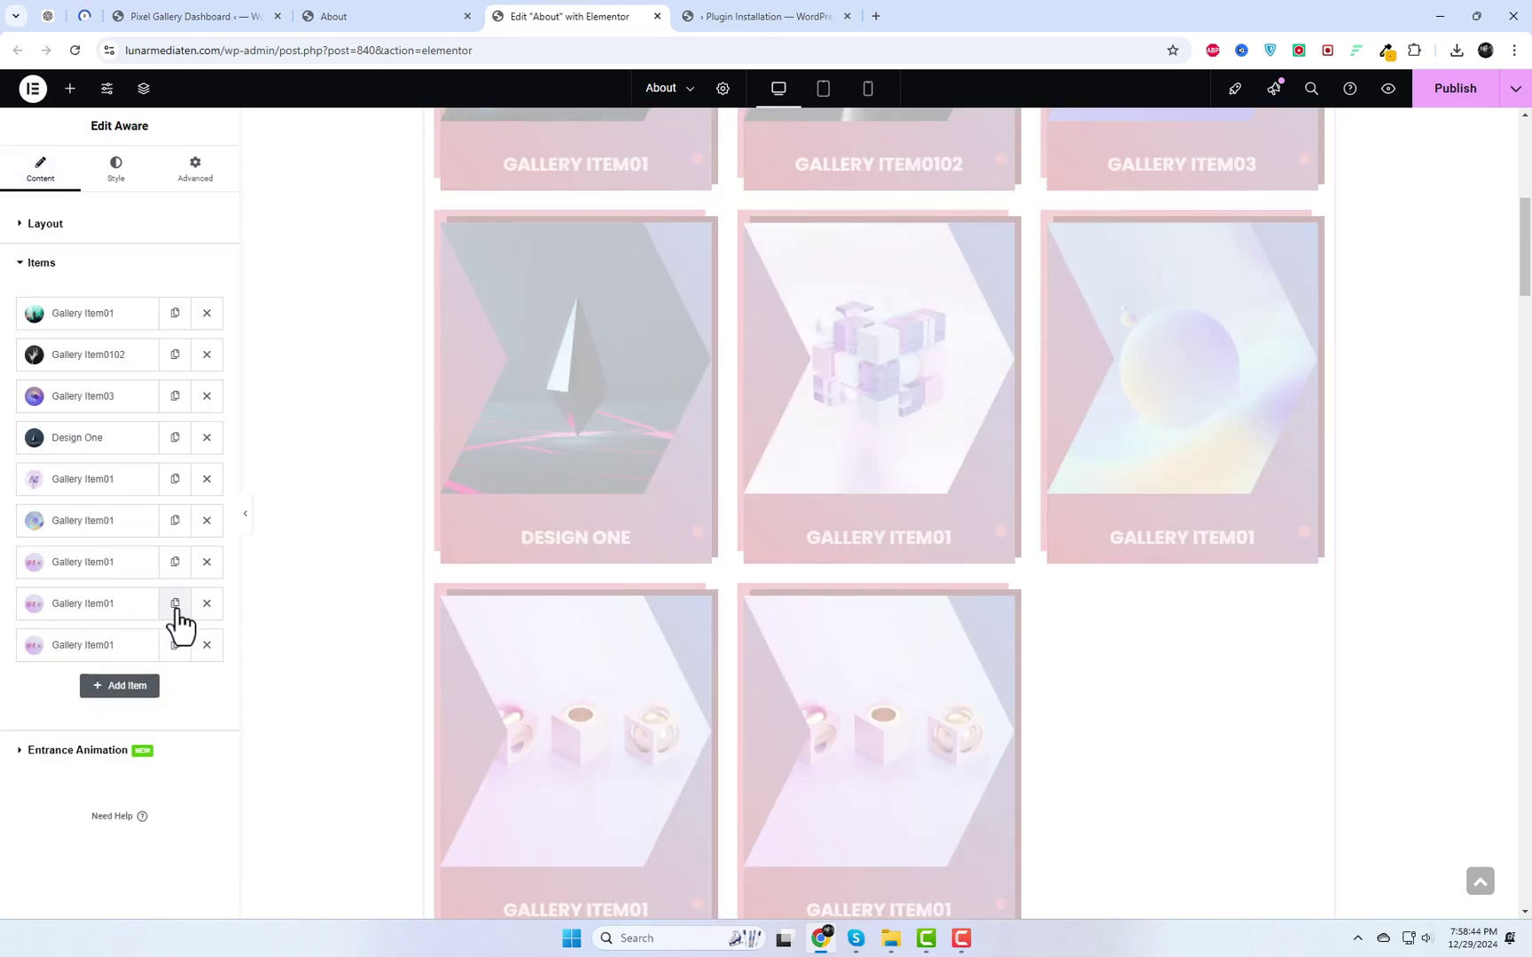
# Replace the eighth gallery item's image with the dark sphere with copper balls from the media library.
pyautogui.click(120, 606)
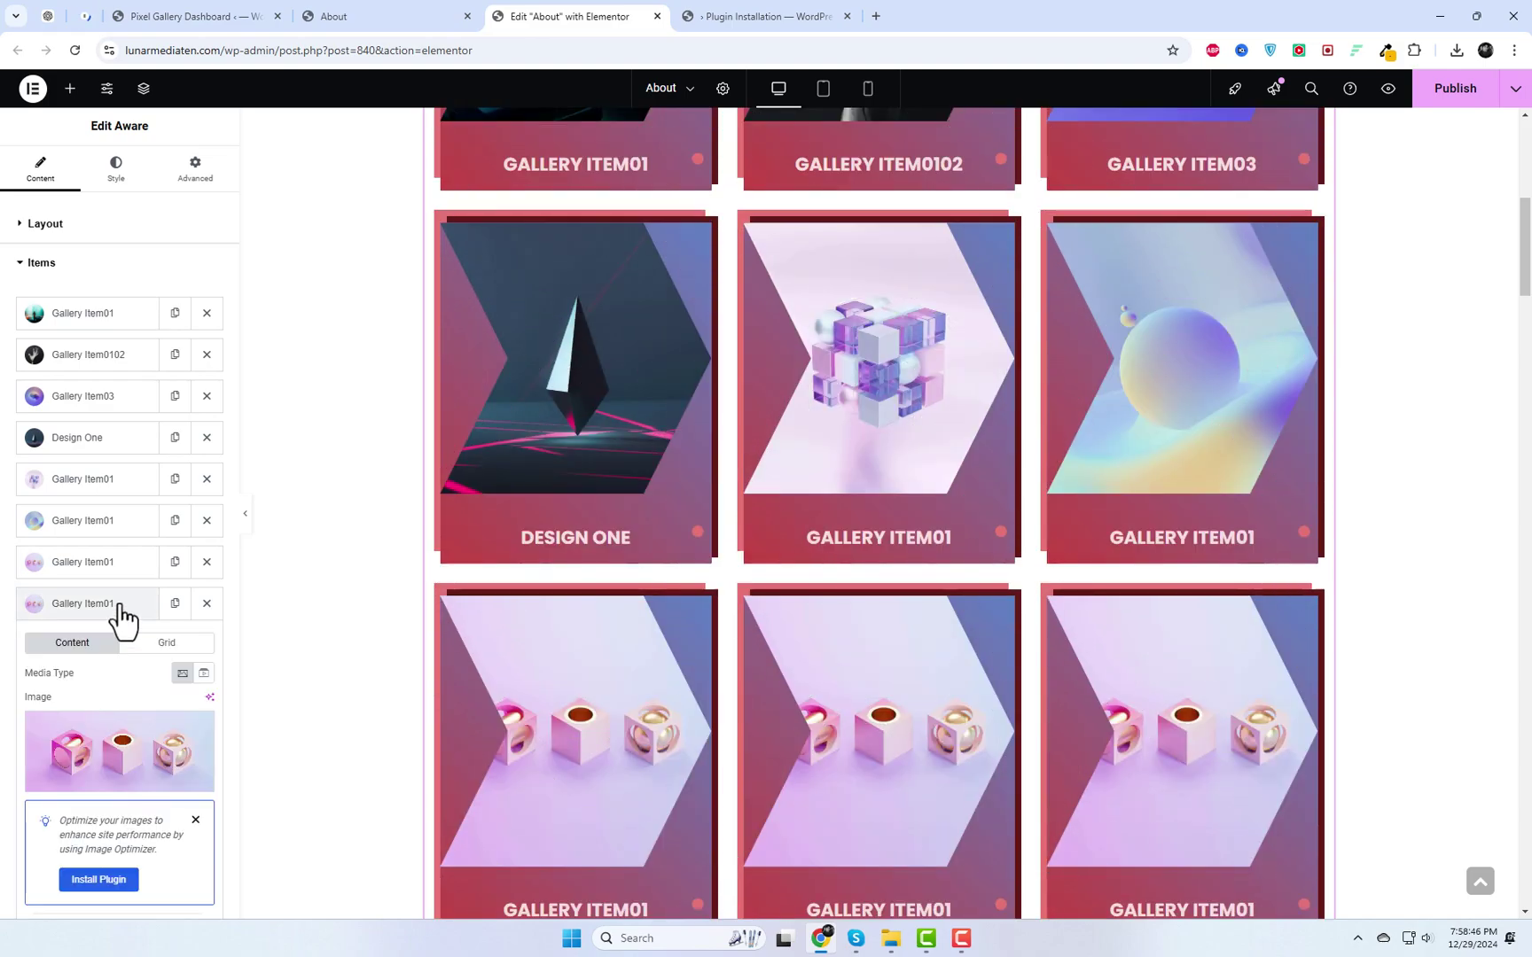
pyautogui.click(115, 723)
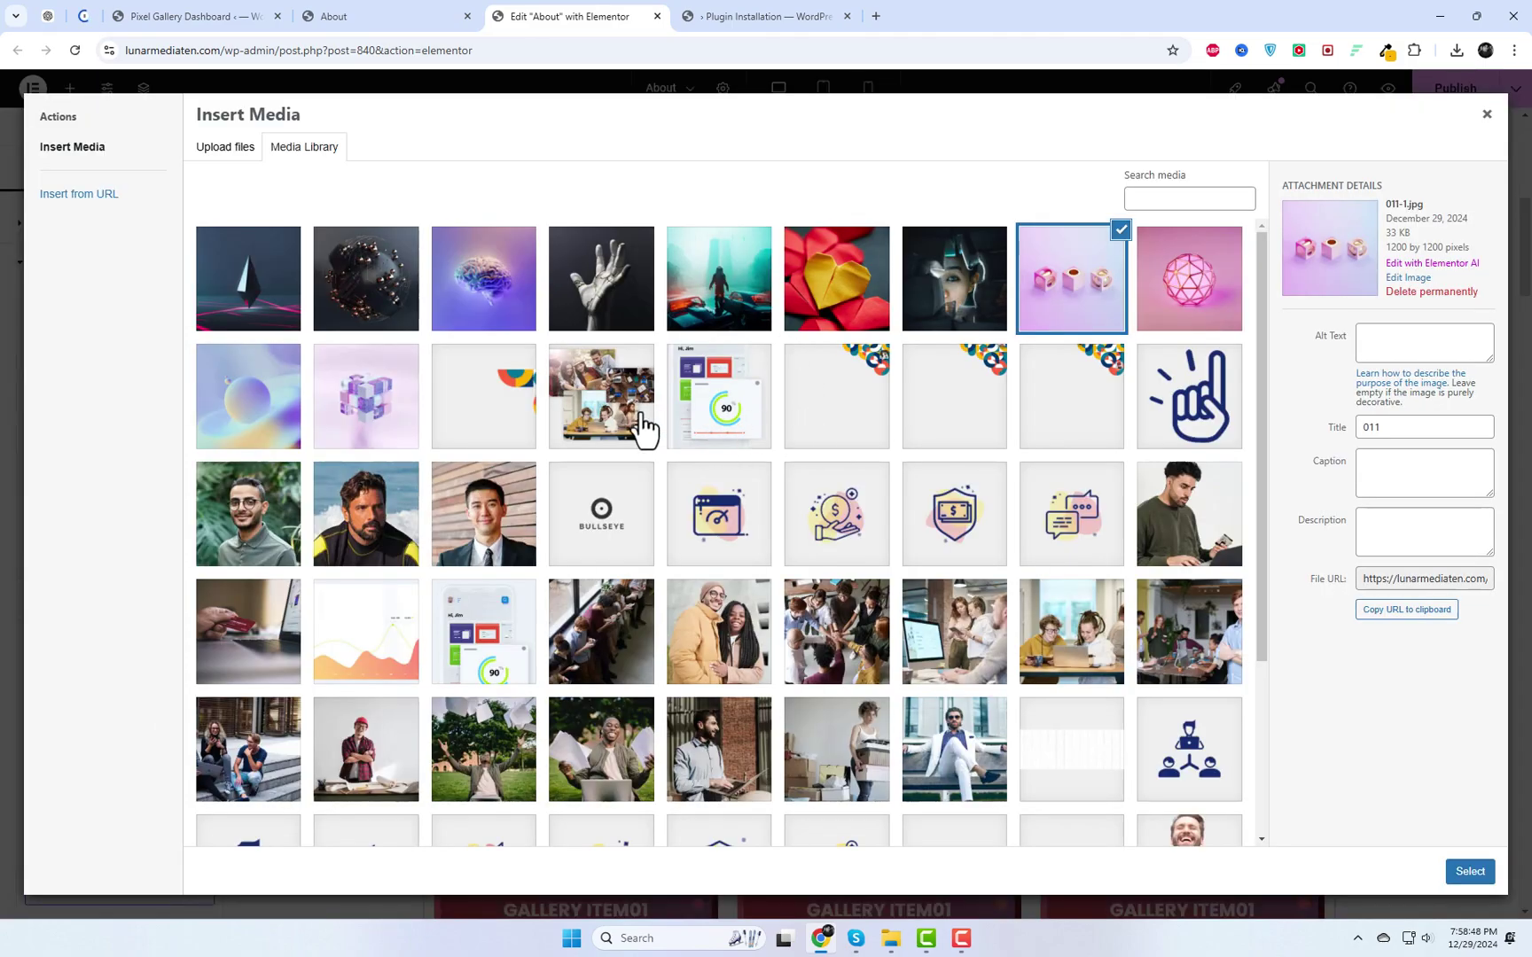
pyautogui.click(352, 309)
pyautogui.click(1463, 874)
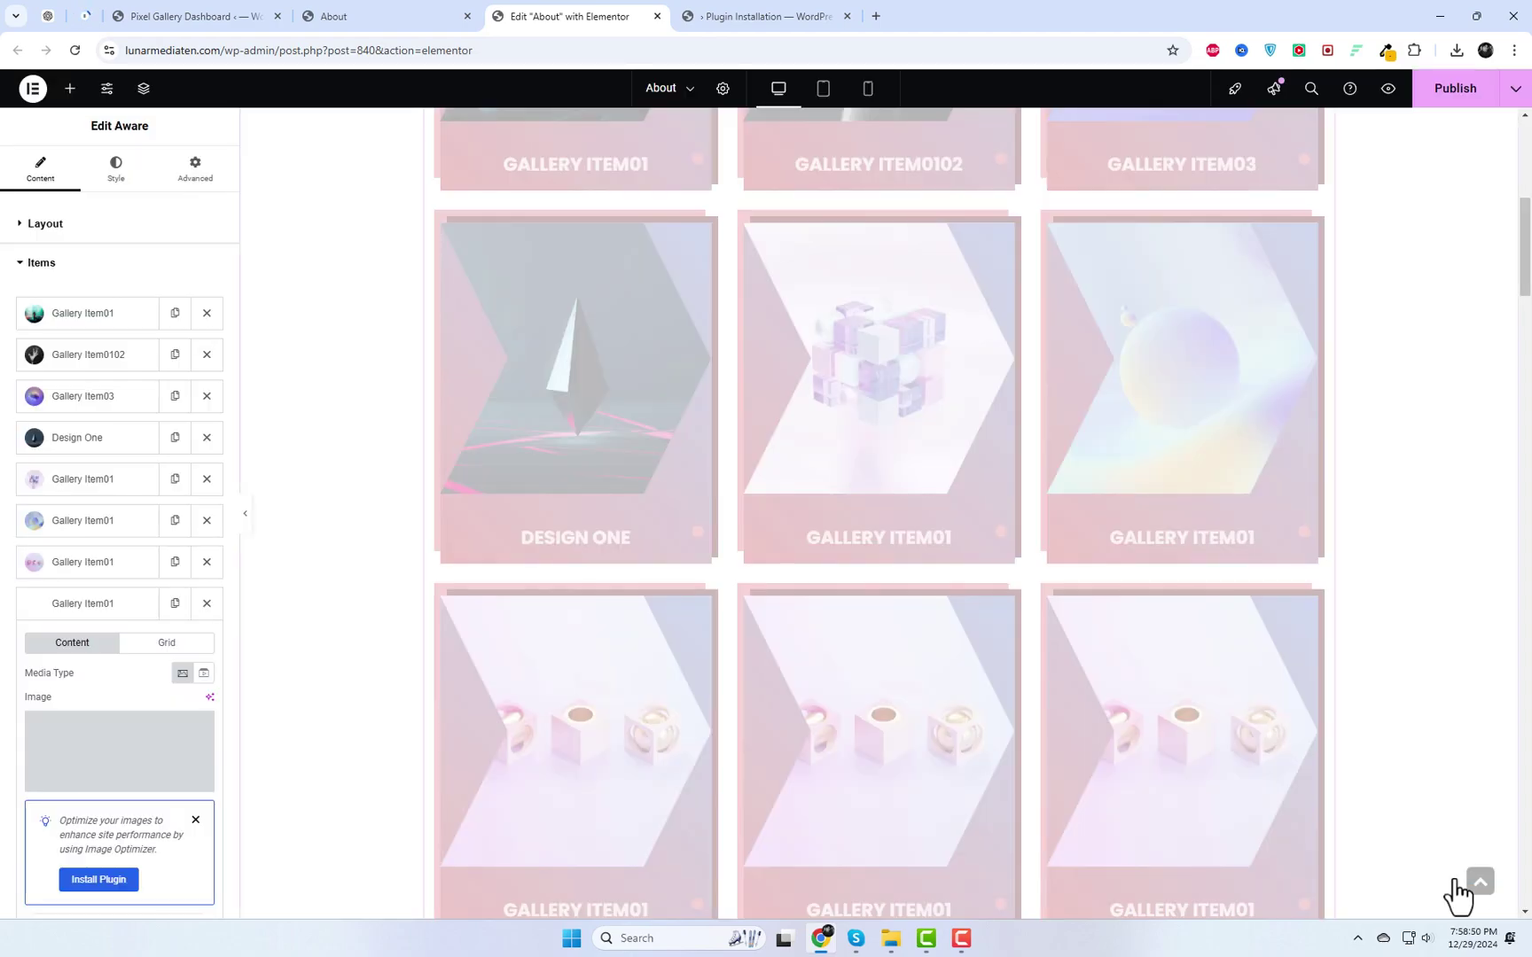
pyautogui.click(108, 607)
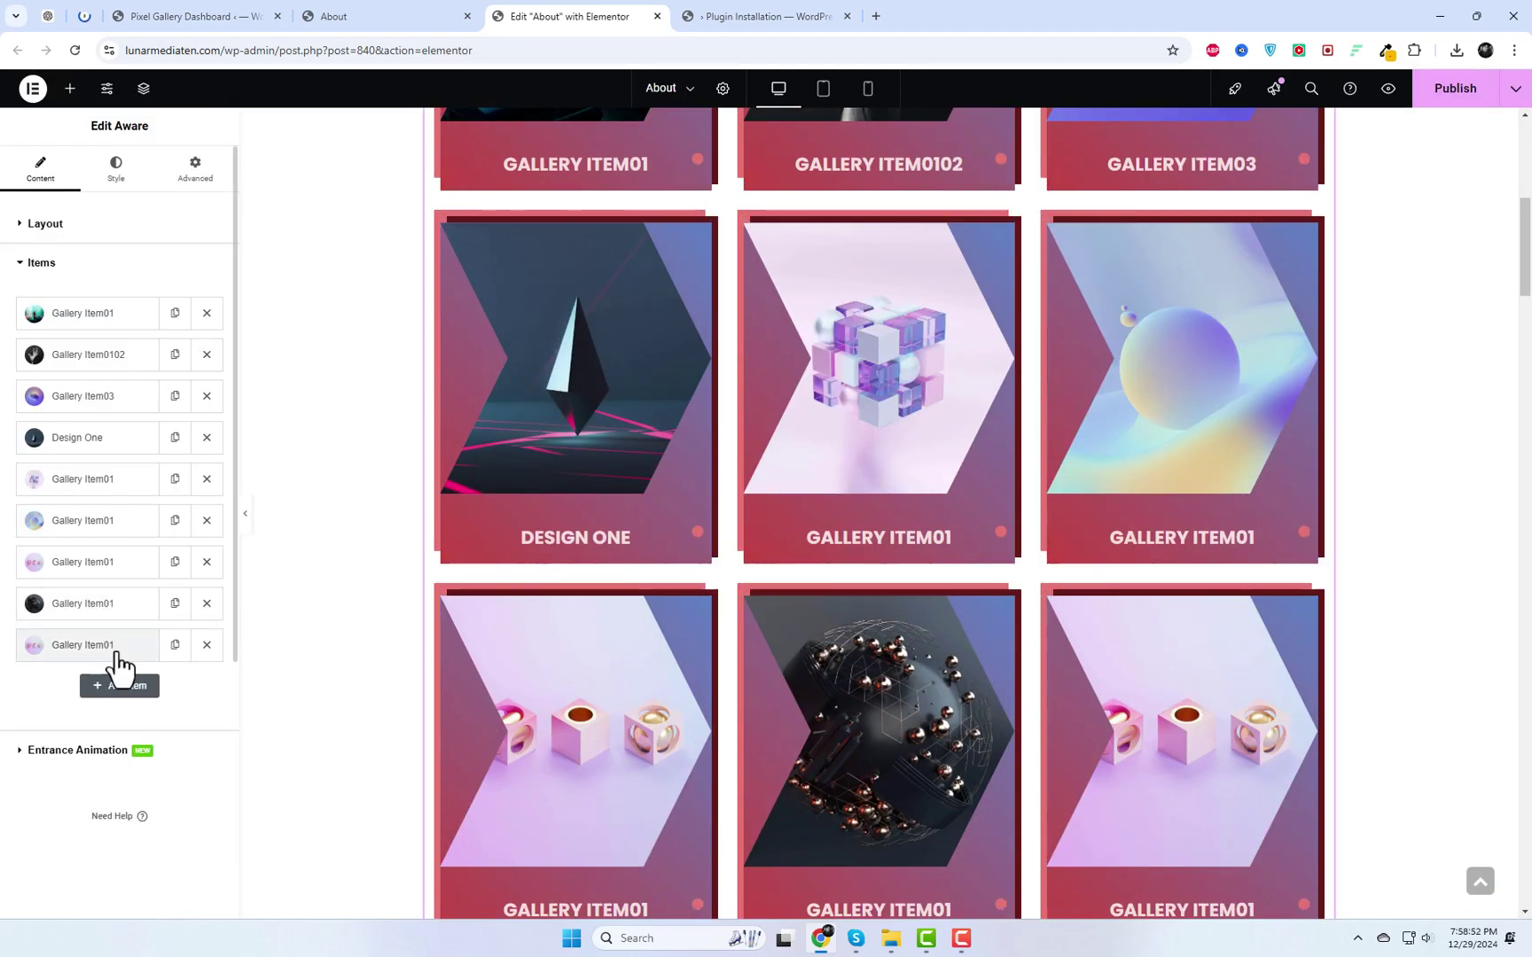
# Replace the ninth gallery item's image with the pink geodesic sphere, 006-1.jpg, and collapse the item.
pyautogui.click(111, 647)
pyautogui.click(124, 805)
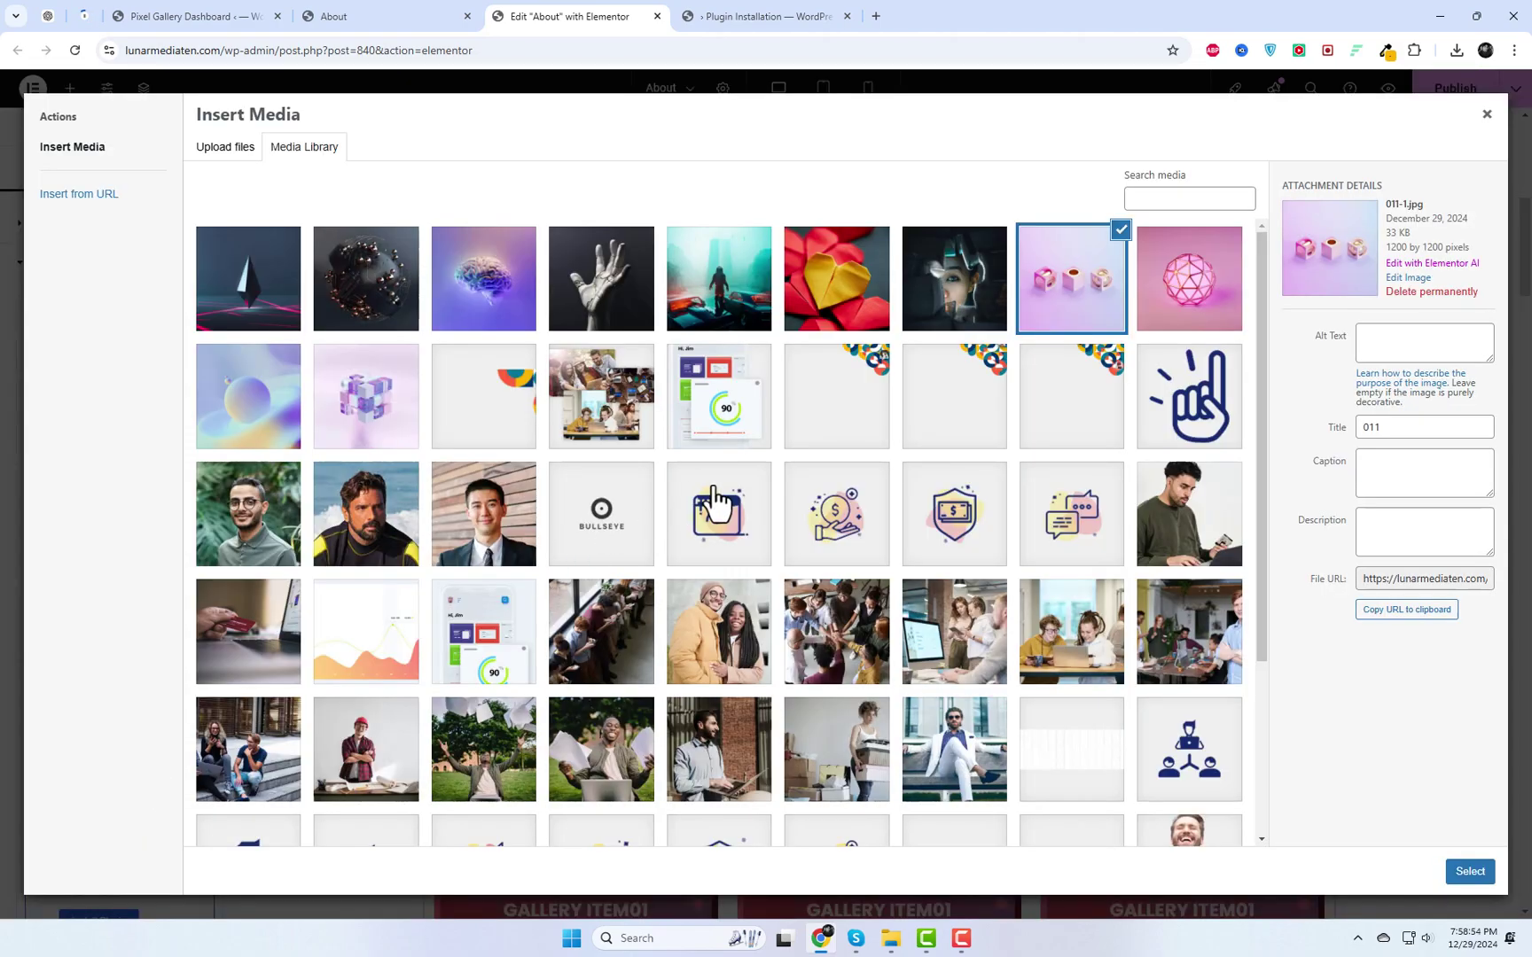
pyautogui.click(1204, 300)
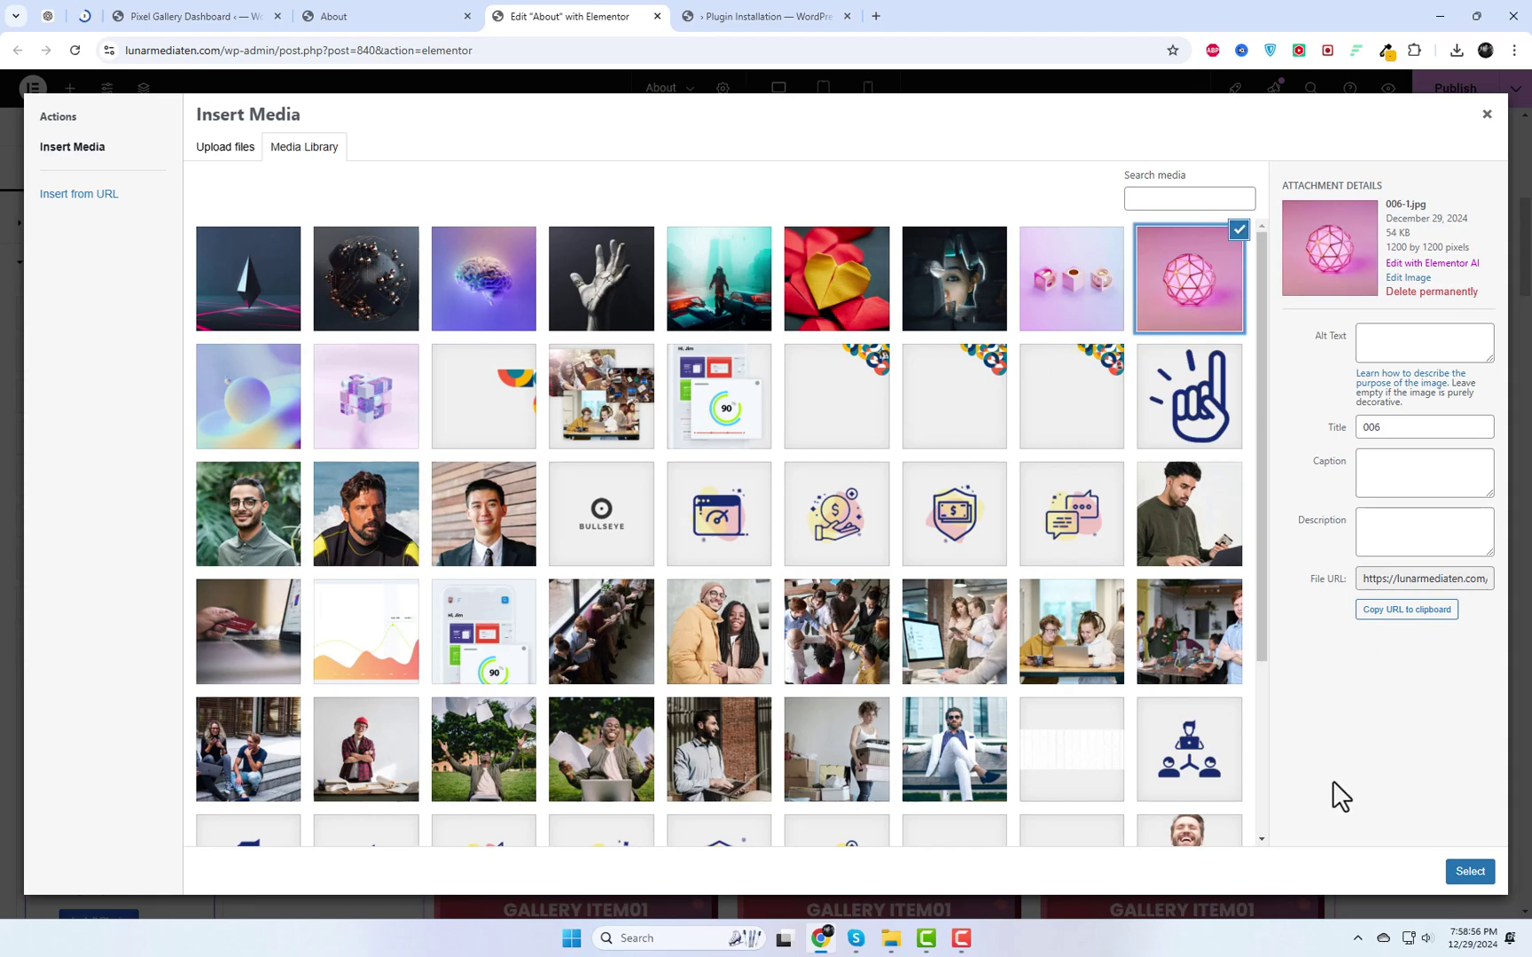
pyautogui.click(1467, 872)
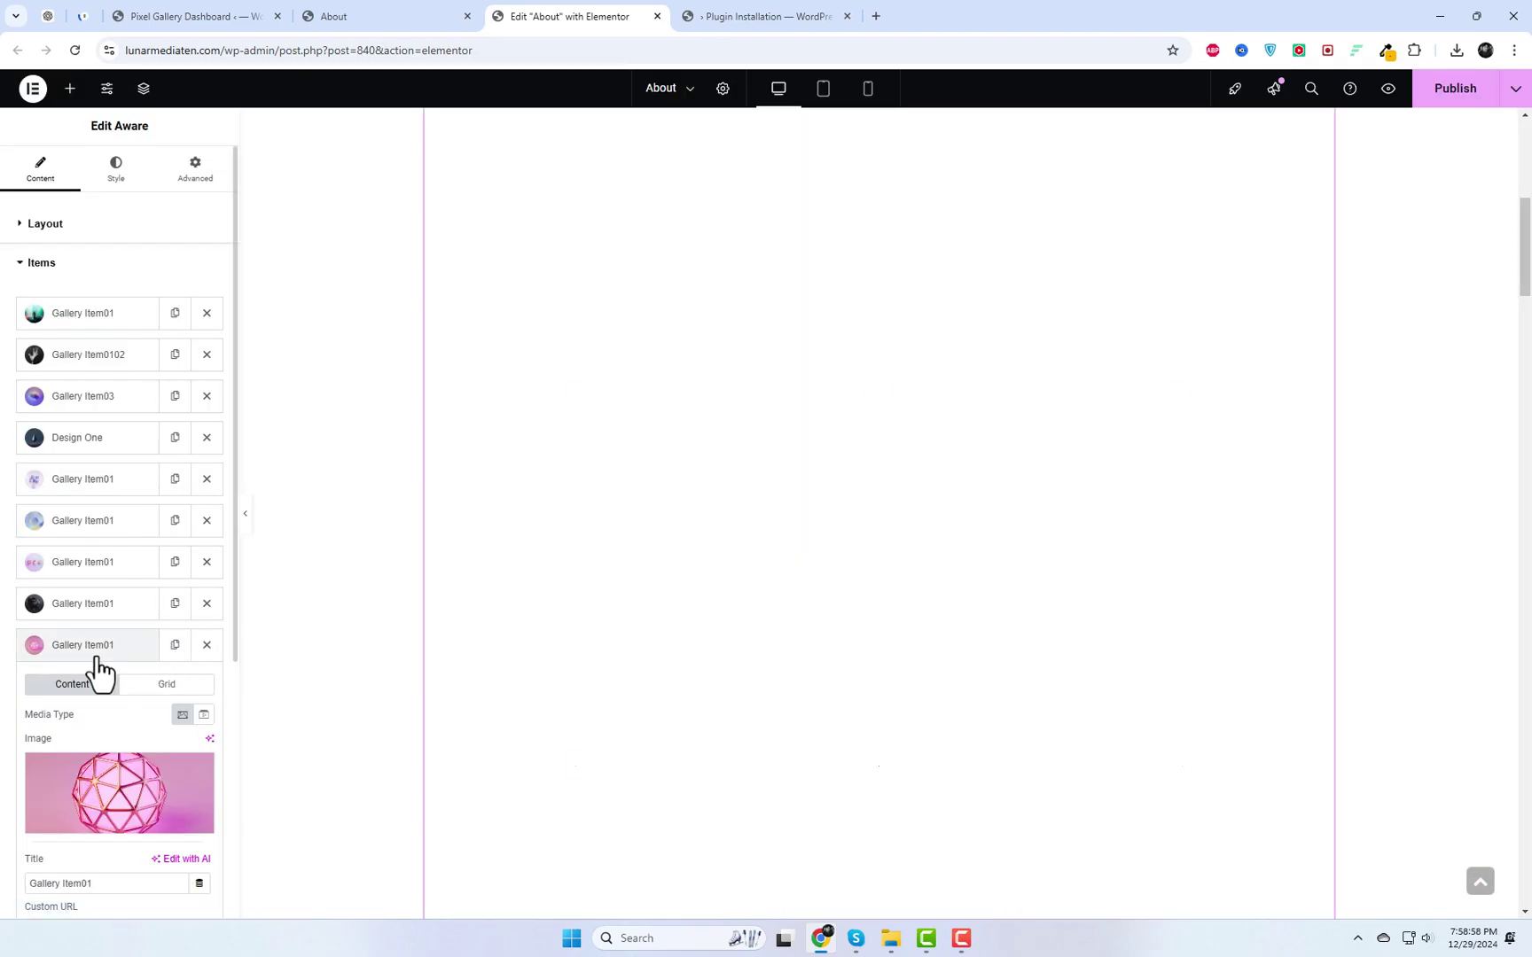
pyautogui.click(99, 656)
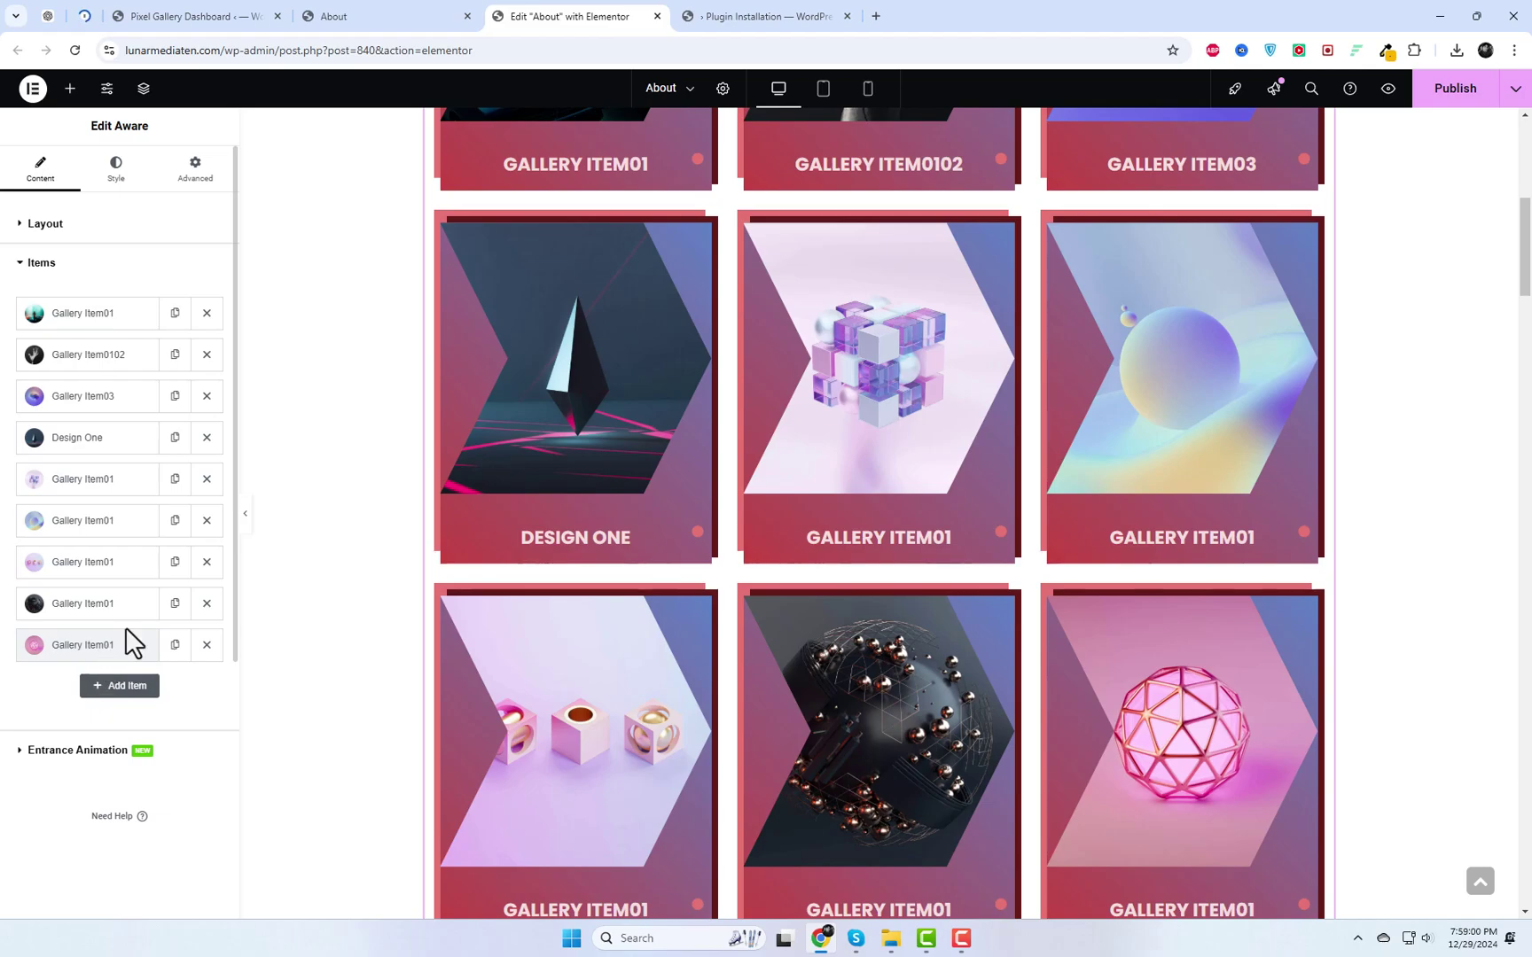
# Change the secondary color of the gallery items to the lighter pink #EE8080.
pyautogui.click(124, 174)
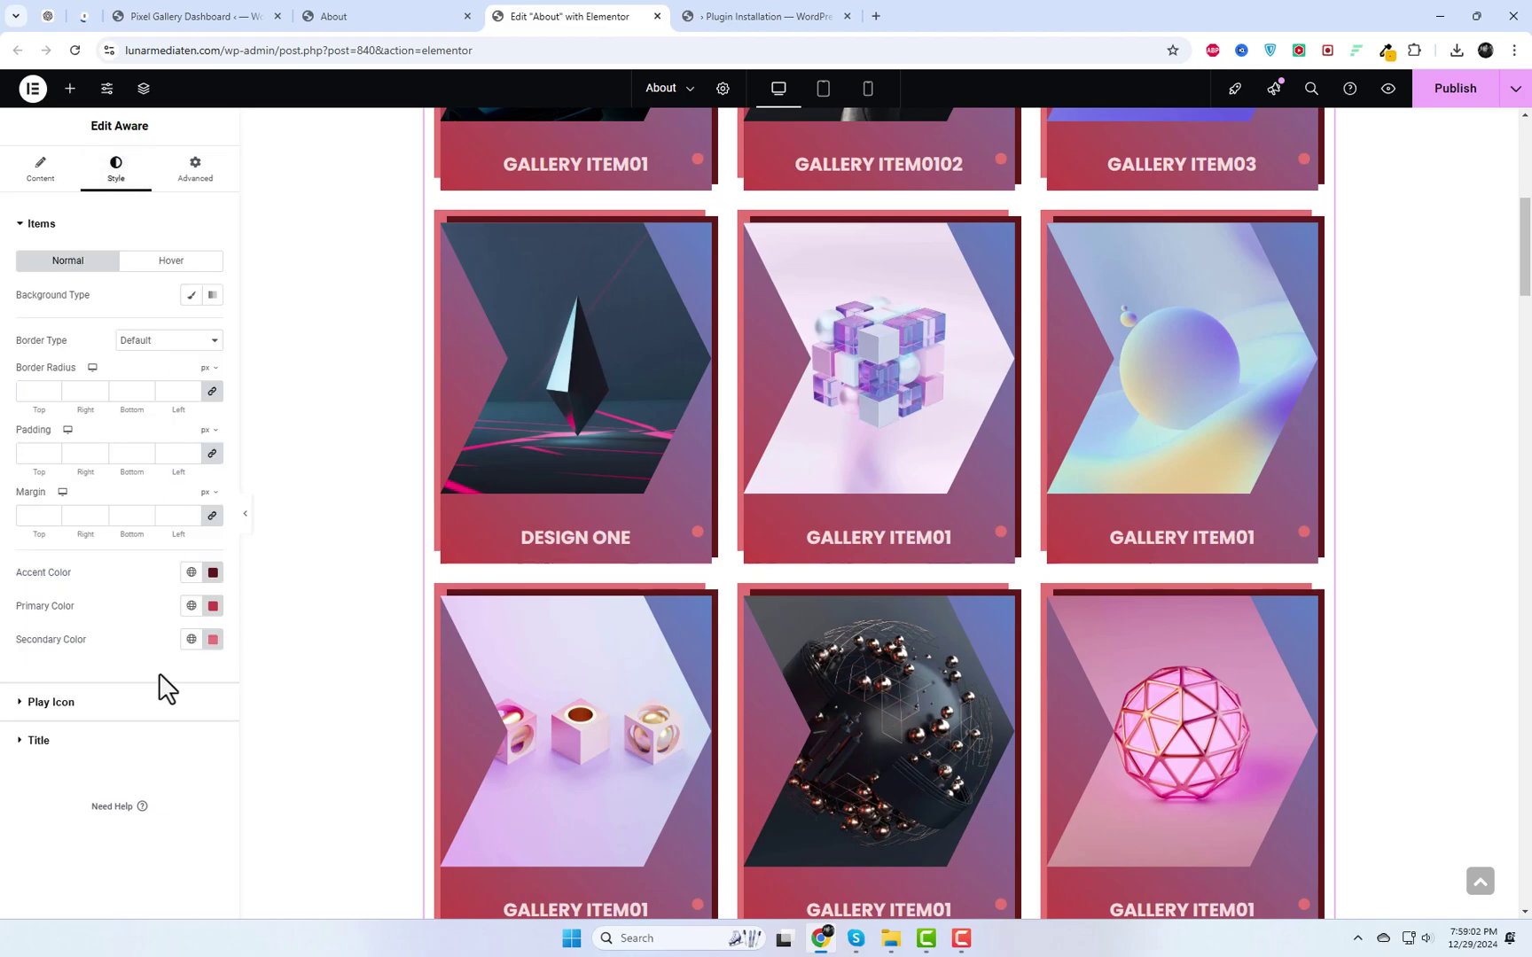
pyautogui.click(213, 639)
pyautogui.moveTo(209, 766); pyautogui.dragTo(190, 726)
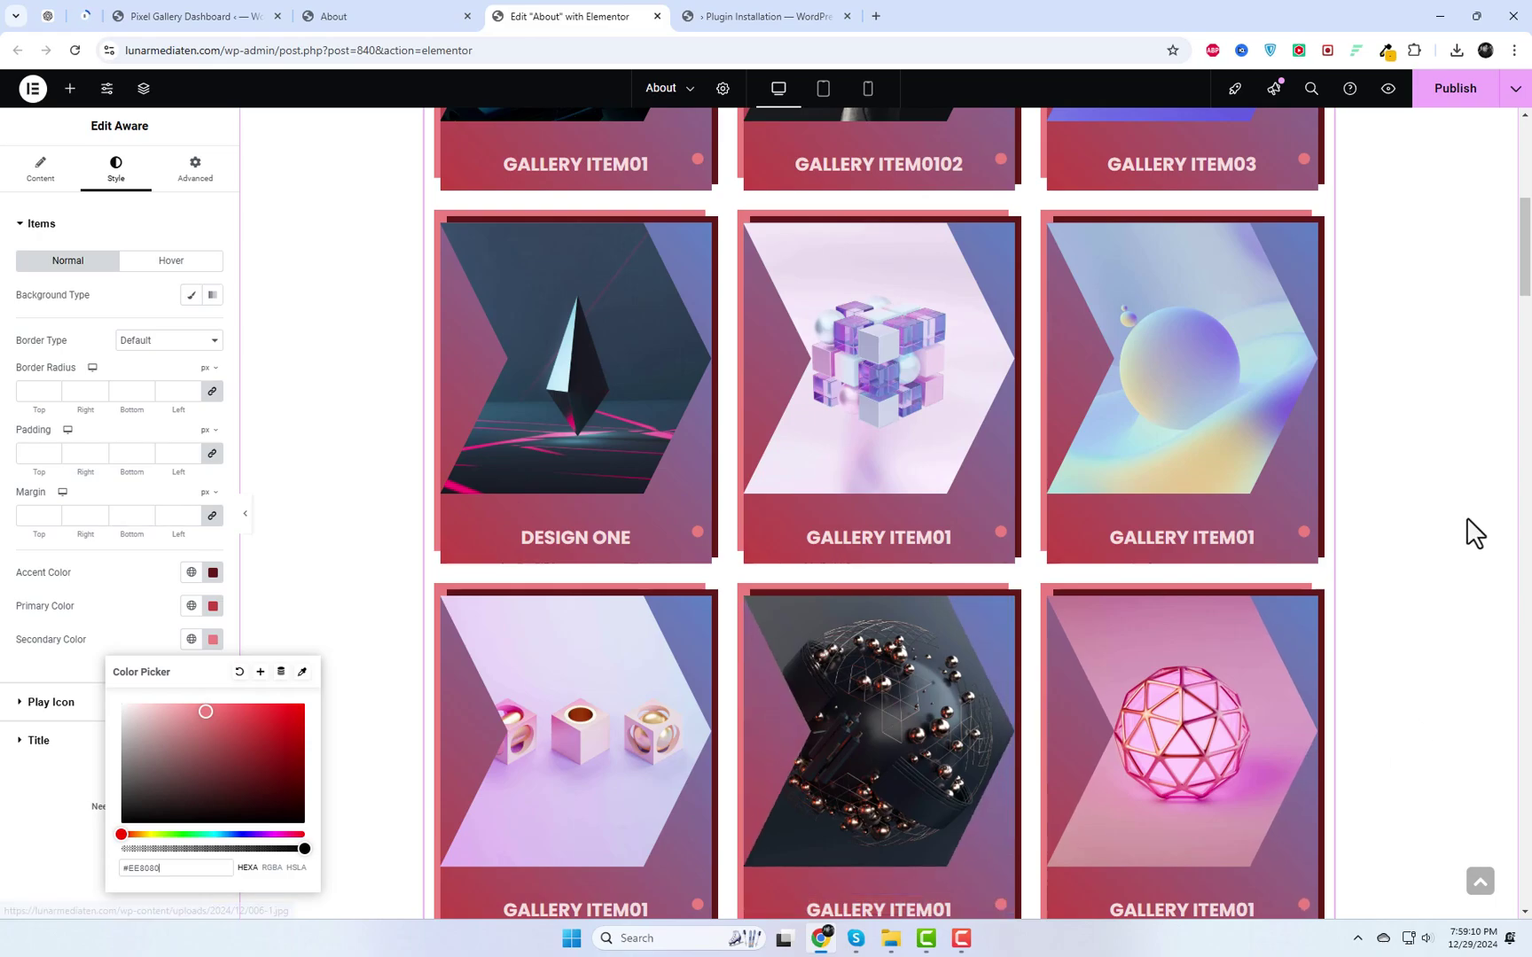
pyautogui.scroll(-2, 1493, 585)
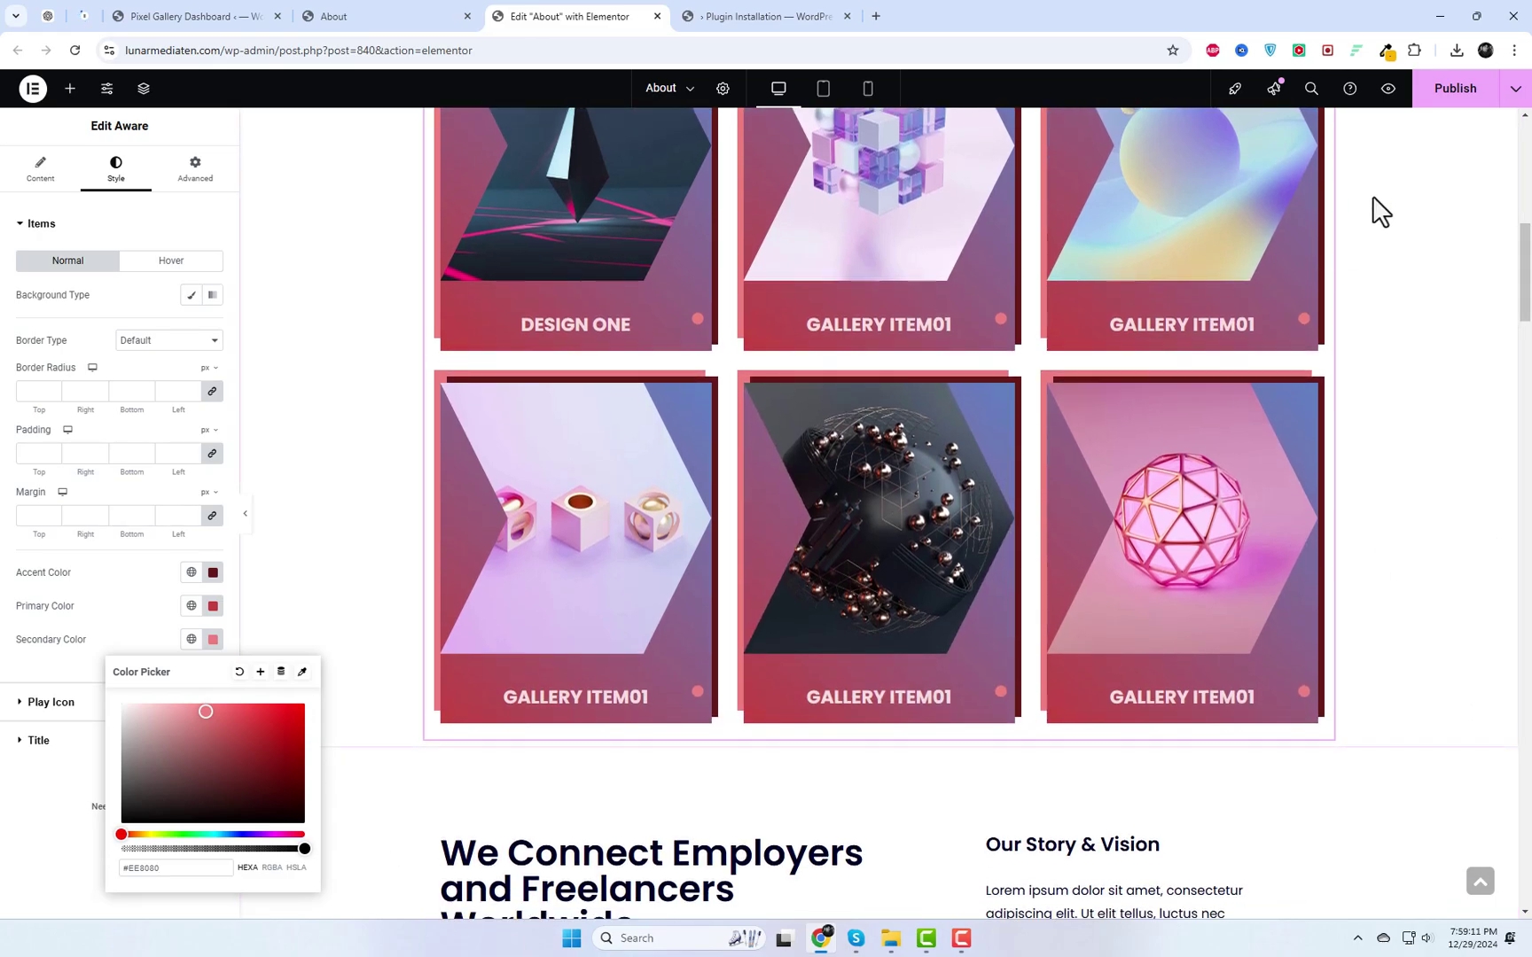
# Publish the updated gallery and reload the live About page.
pyautogui.click(1493, 98)
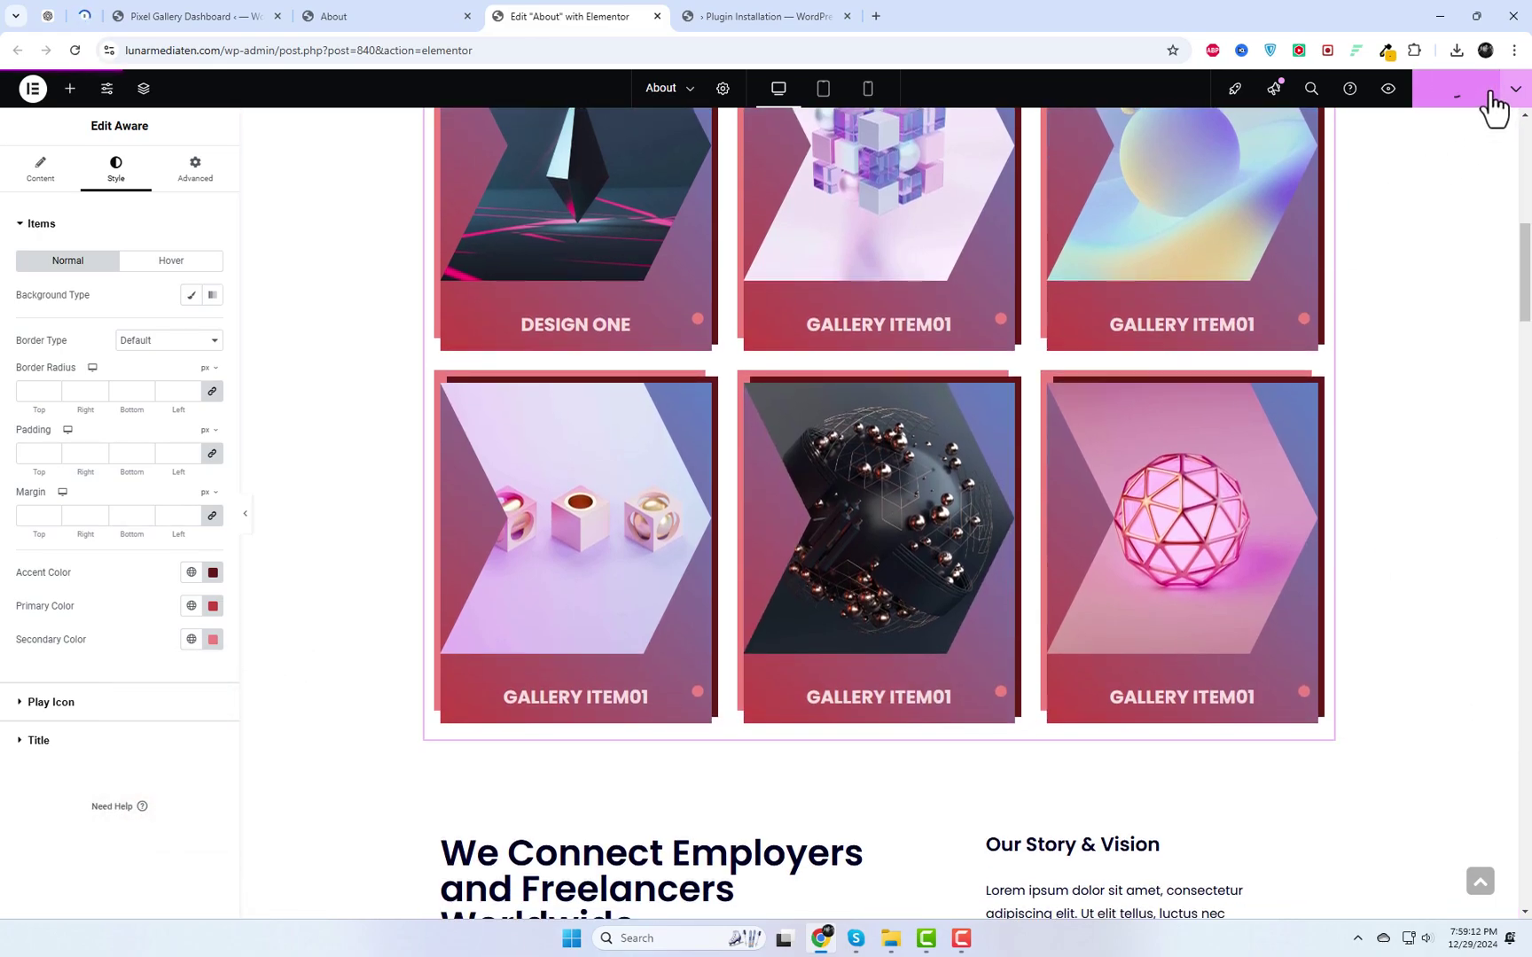
pyautogui.click(392, 16)
pyautogui.scroll(2, 1348, 284)
pyautogui.rightClick(1323, 306)
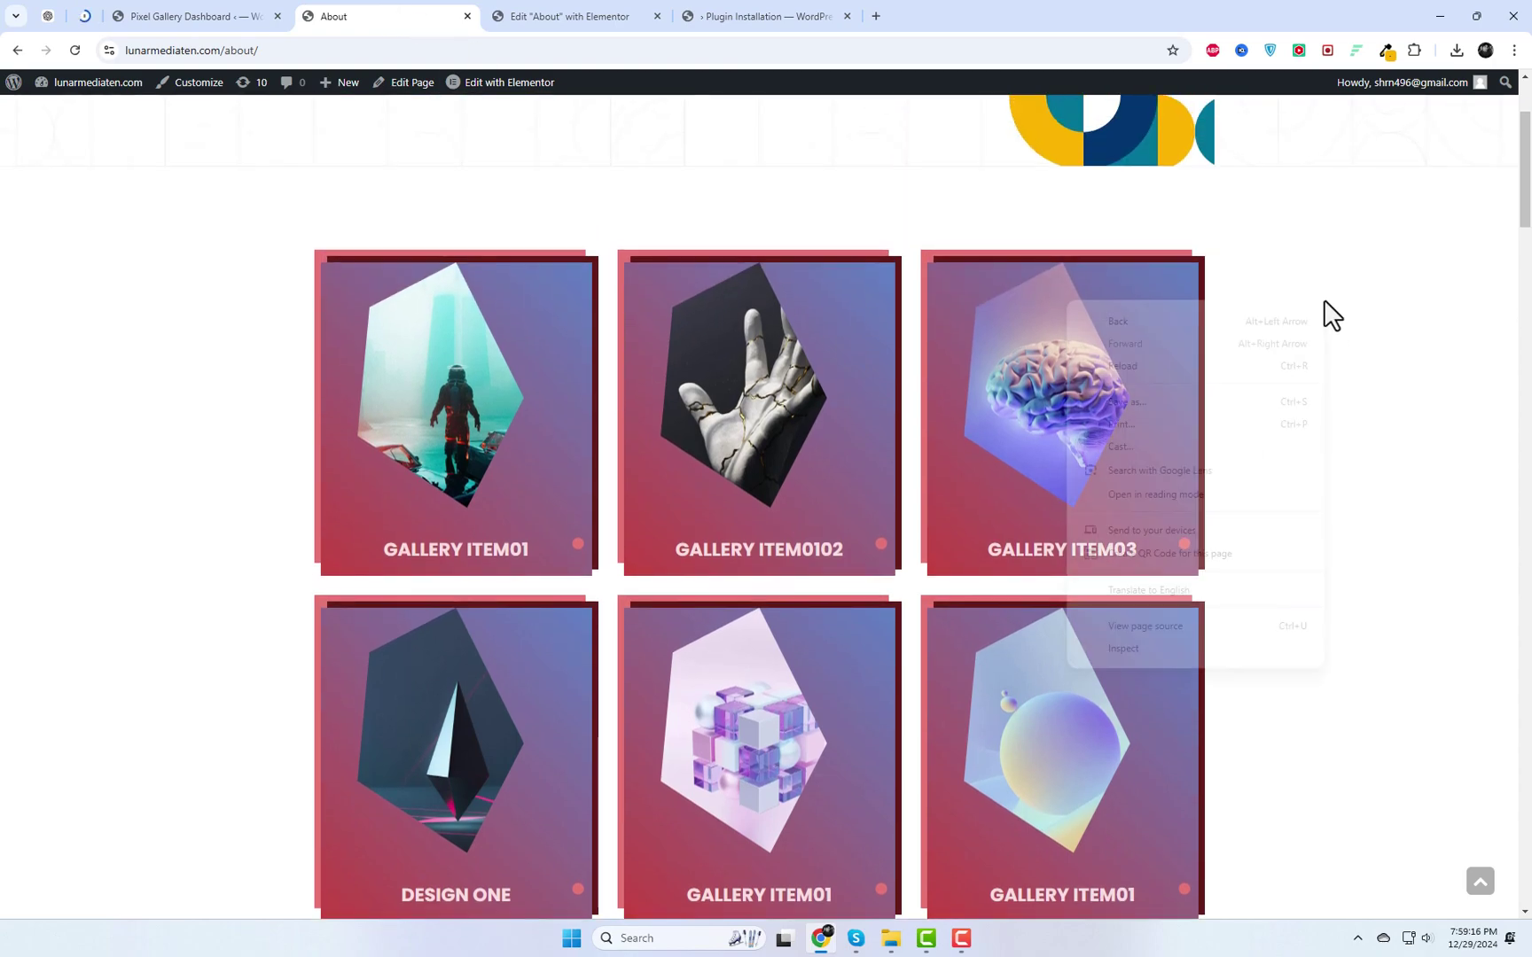
pyautogui.click(1164, 376)
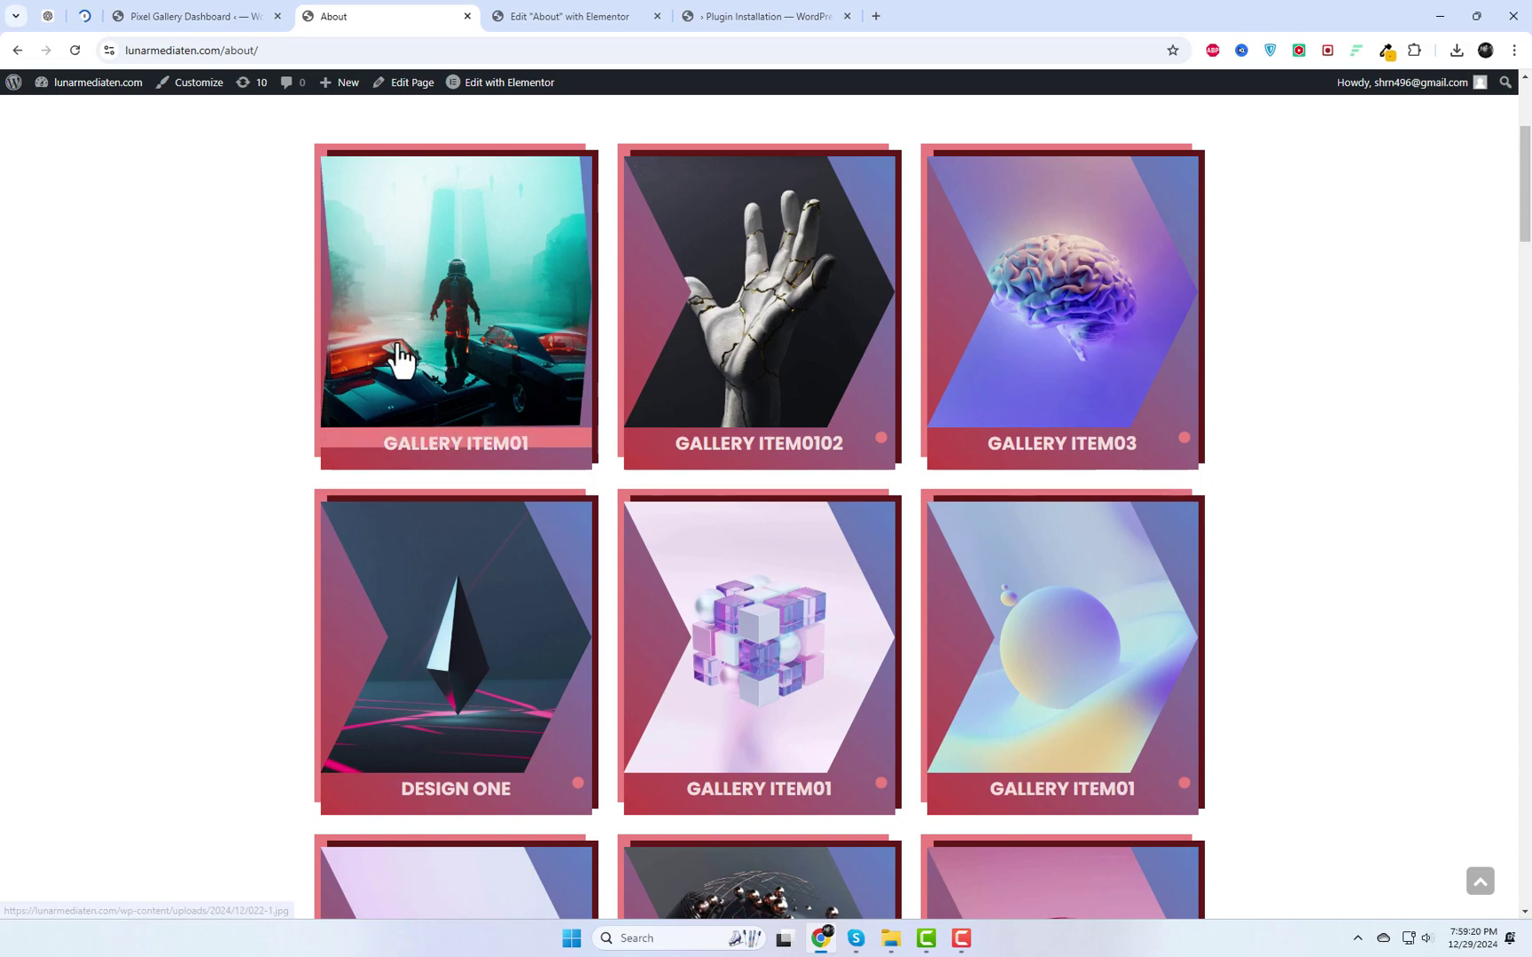
# Examine the updated gallery on the live page, and open and close the astronaut picture in the lightbox.
pyautogui.scroll(-3, 1353, 587)
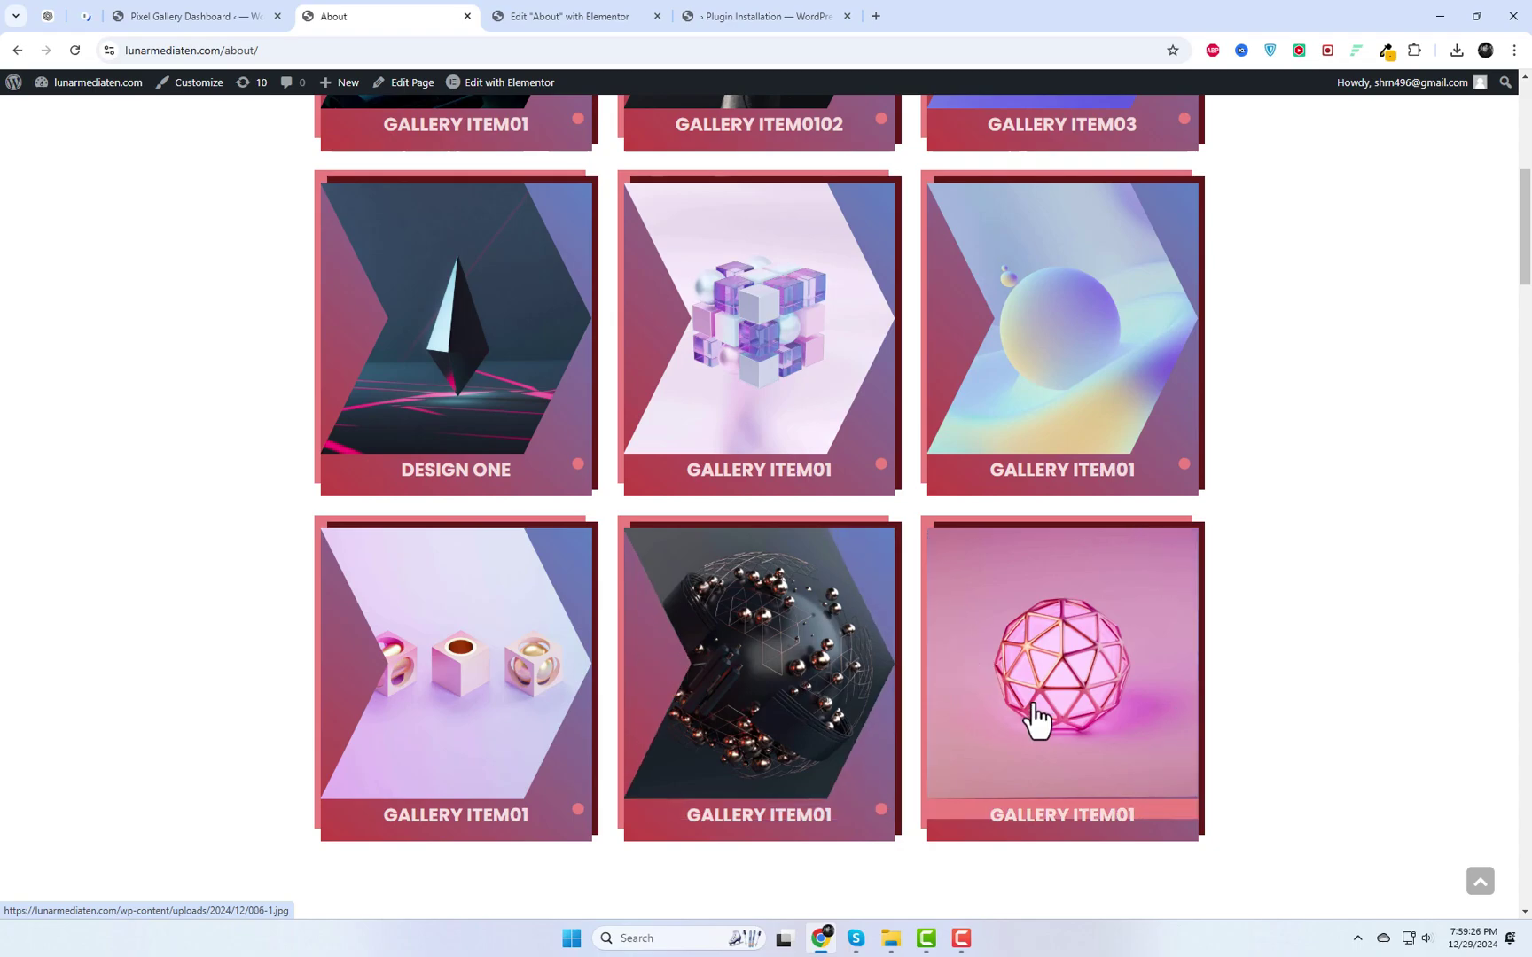
pyautogui.scroll(3, 1038, 720)
pyautogui.click(447, 376)
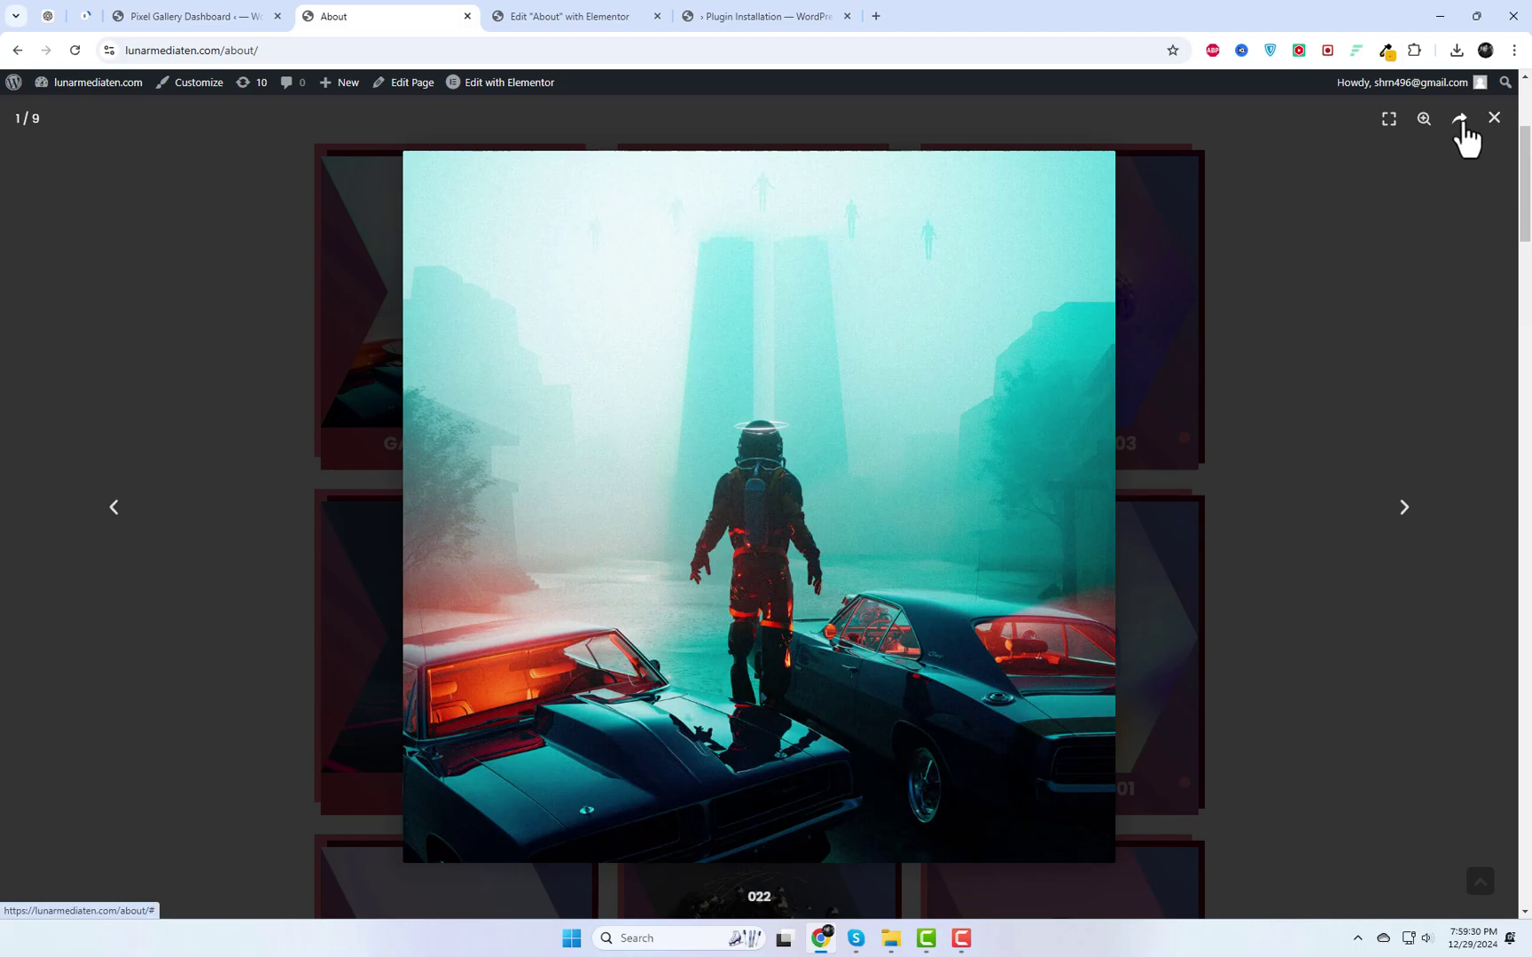
pyautogui.click(1494, 121)
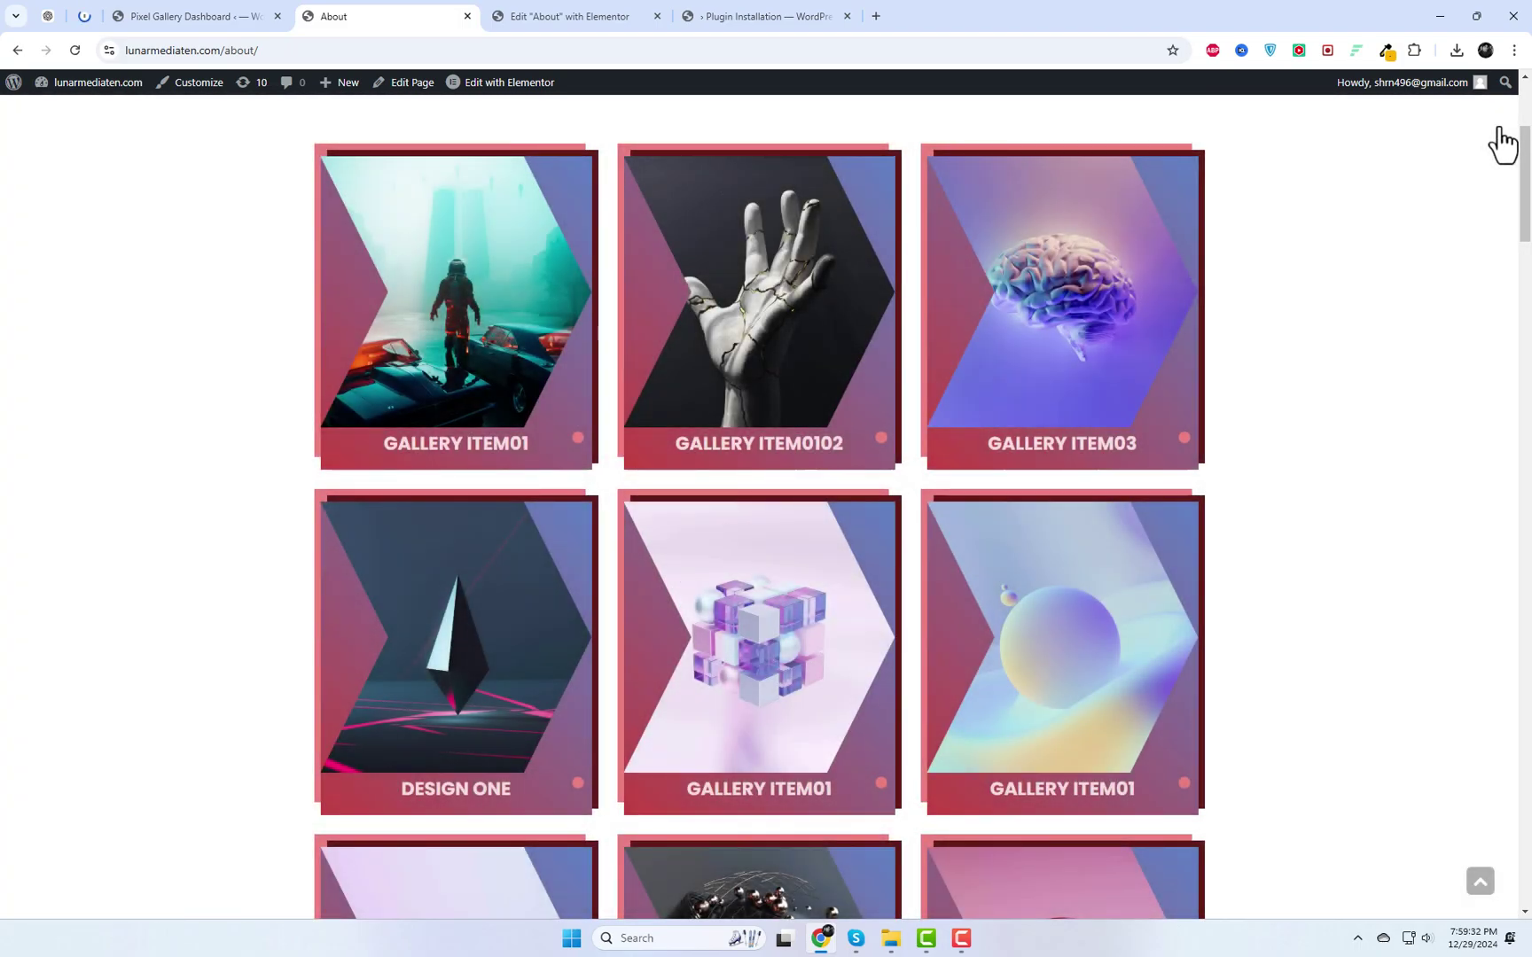